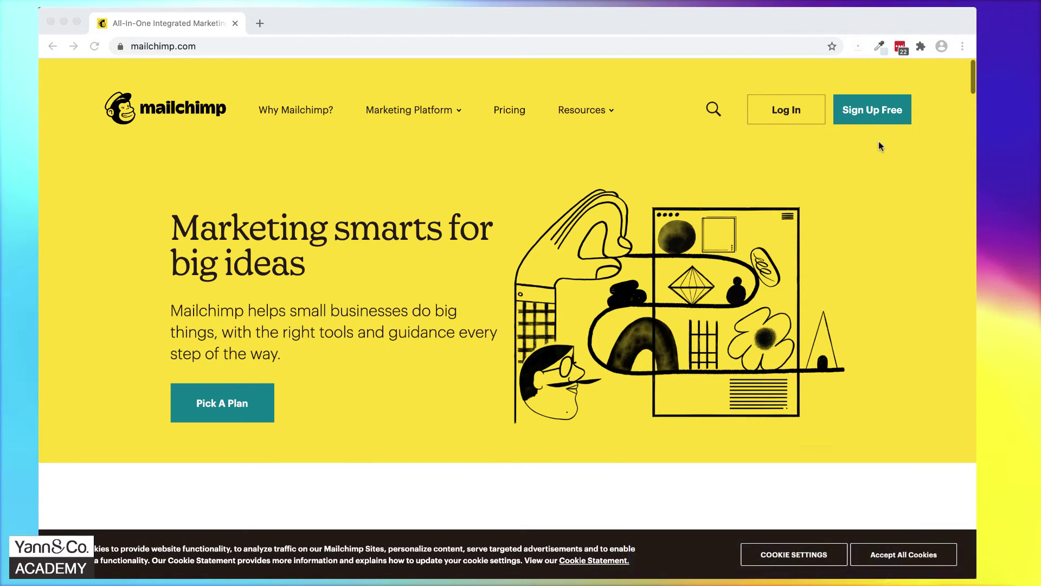
# Fill in the free-account signup username and password, opt out of marketing emails, and submit.
pyautogui.click(879, 111)
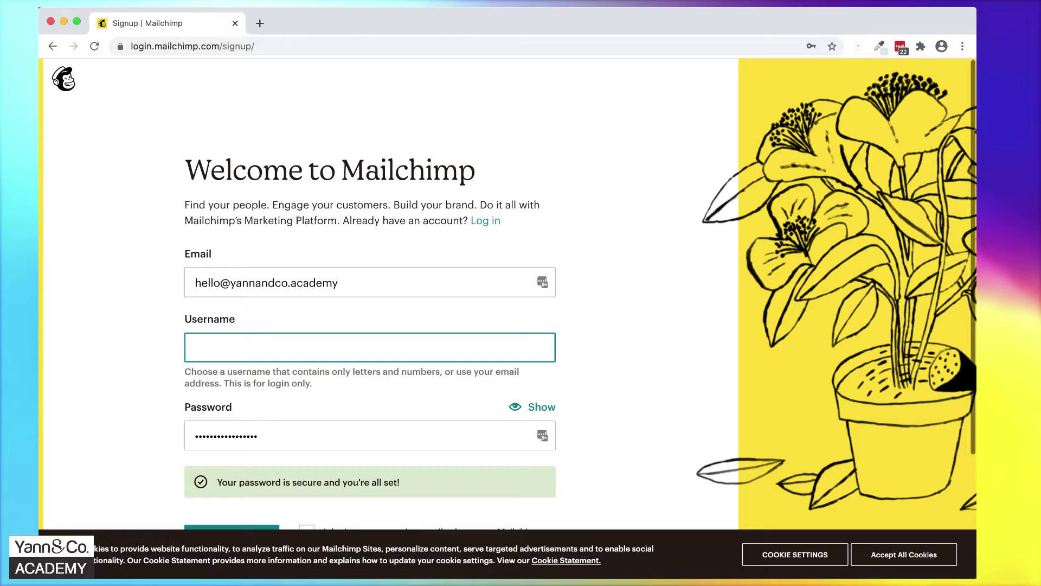
pyautogui.hotkey('ctrl', 'v')
pyautogui.click(293, 434)
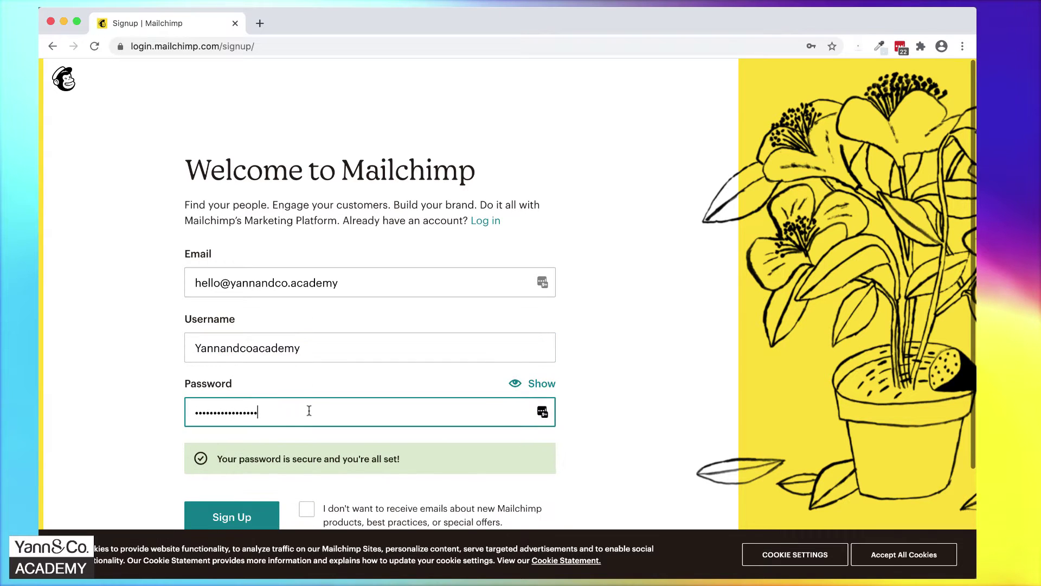
pyautogui.hotkey('ctrl', 'a')
pyautogui.press('BackSpace')
pyautogui.scroll(-3, 617, 351)
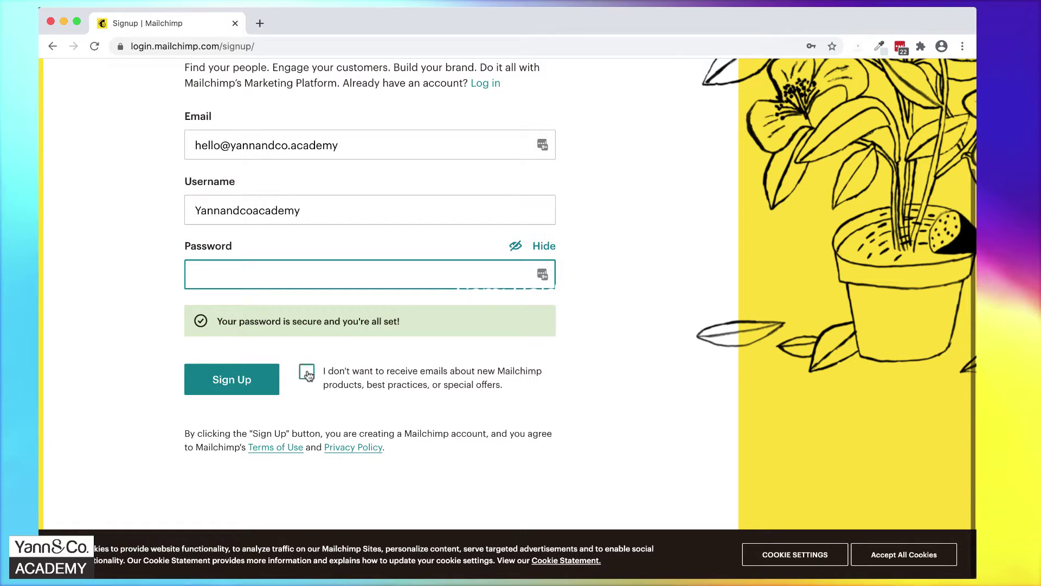
pyautogui.click(308, 374)
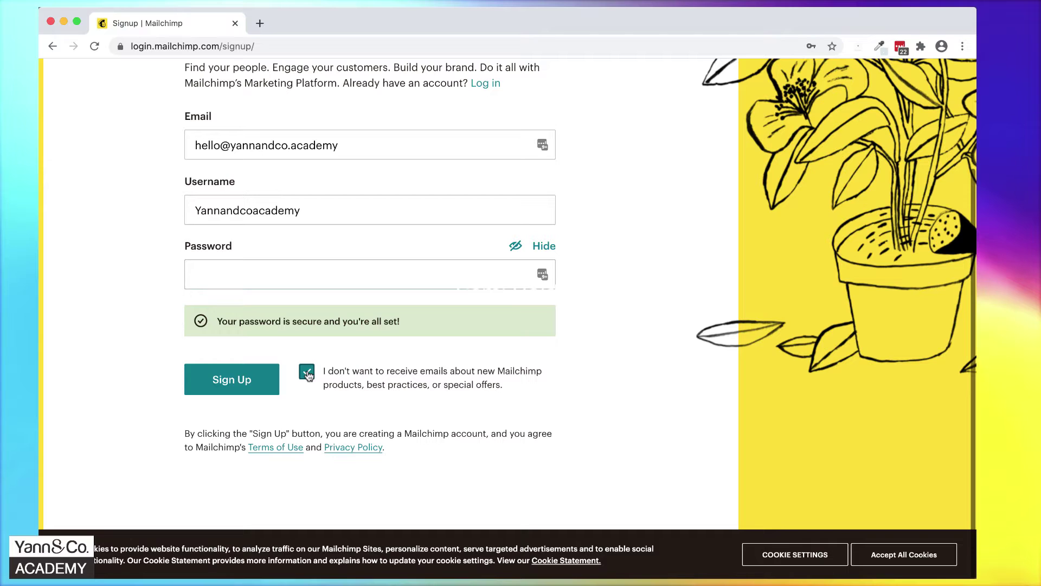
pyautogui.click(232, 380)
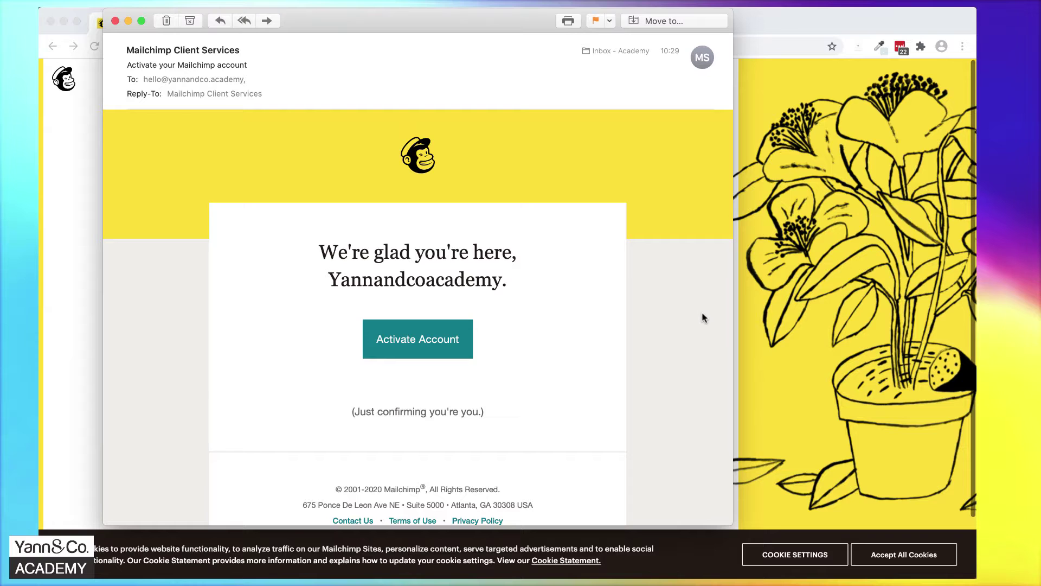
# Activate the new Mailchimp account from the activation email.
pyautogui.click(414, 346)
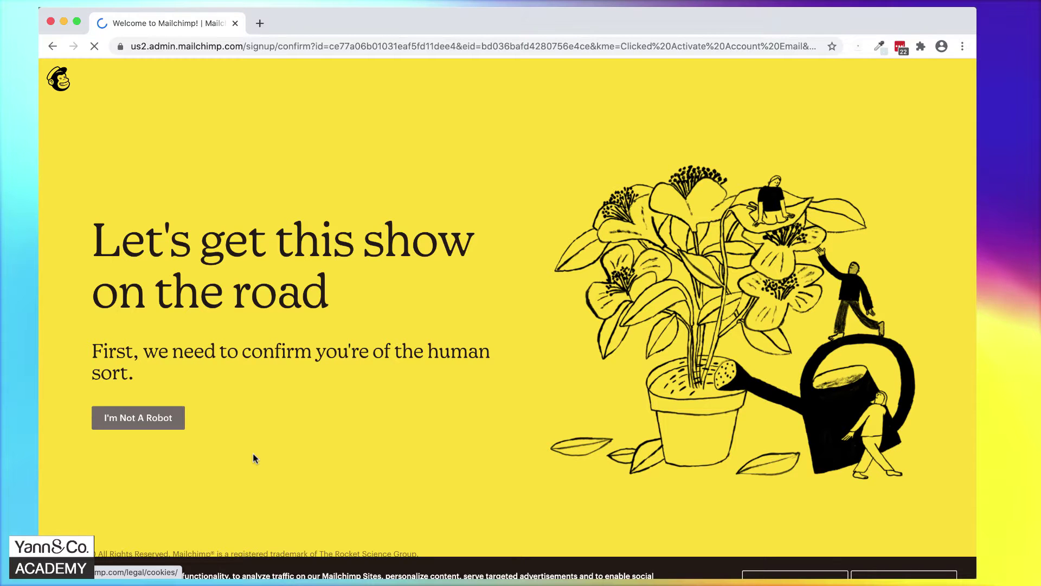
# Pass the 'I'm not a robot' check and complete signup on the Free plan.
pyautogui.click(140, 423)
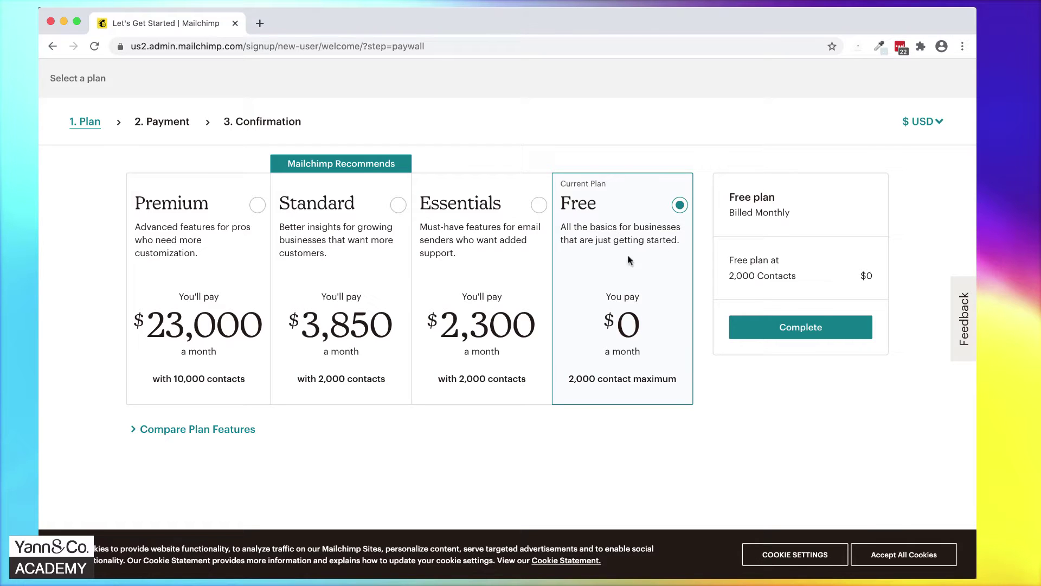
pyautogui.click(813, 328)
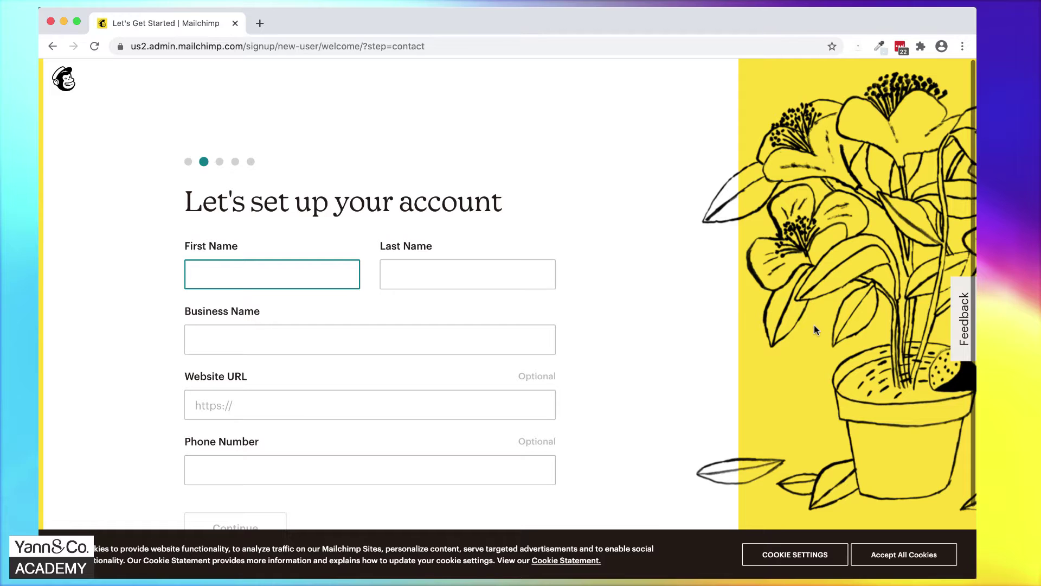
# Enter first and last name, business name, website and phone, decline offer calls, and submit.
pyautogui.press('Tab')
pyautogui.press('Tab')
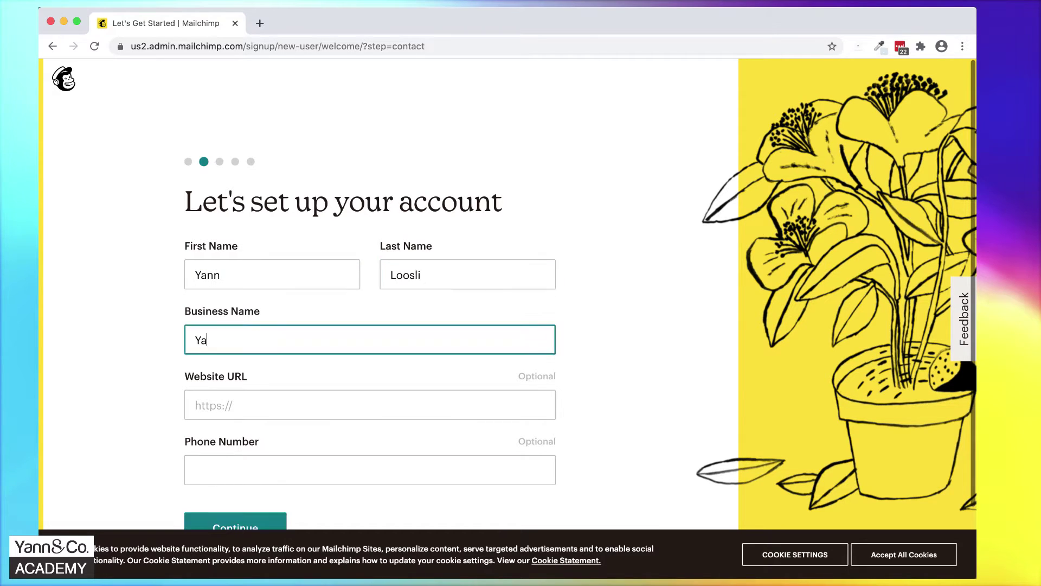
pyautogui.press('Tab')
pyautogui.press('Tab')
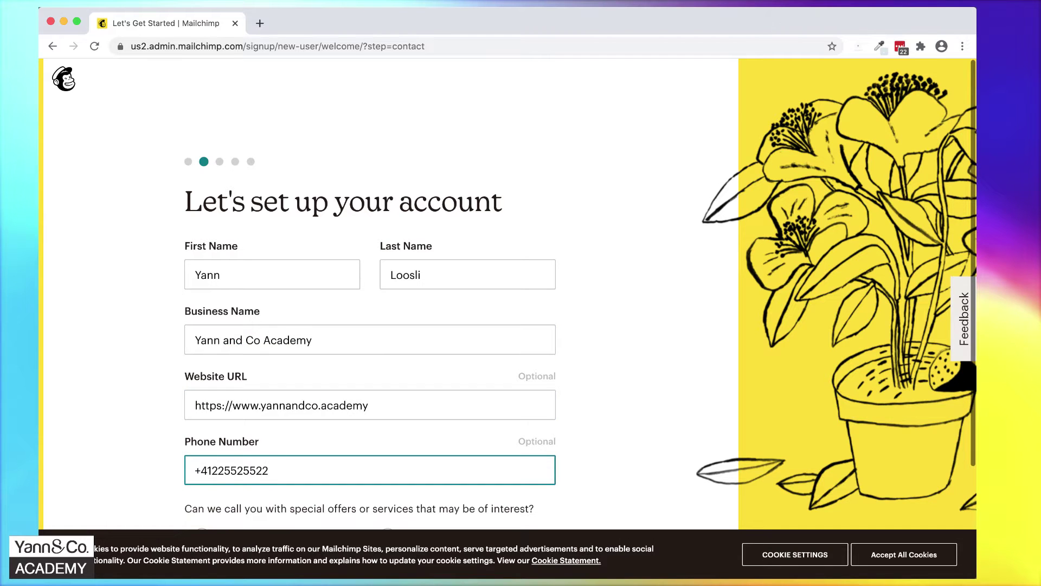
pyautogui.click(679, 344)
pyautogui.scroll(-3, 678, 344)
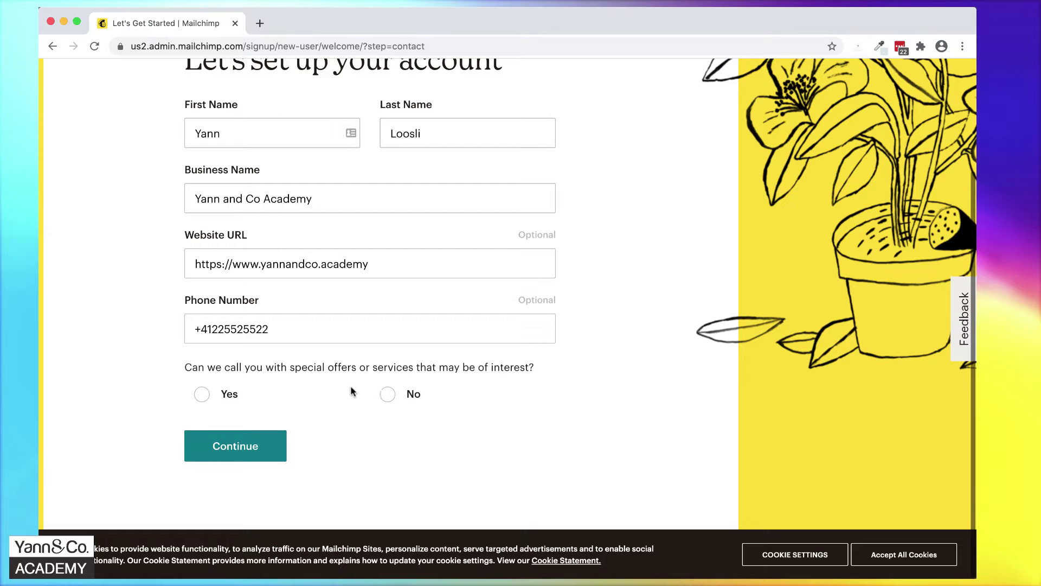
pyautogui.click(388, 398)
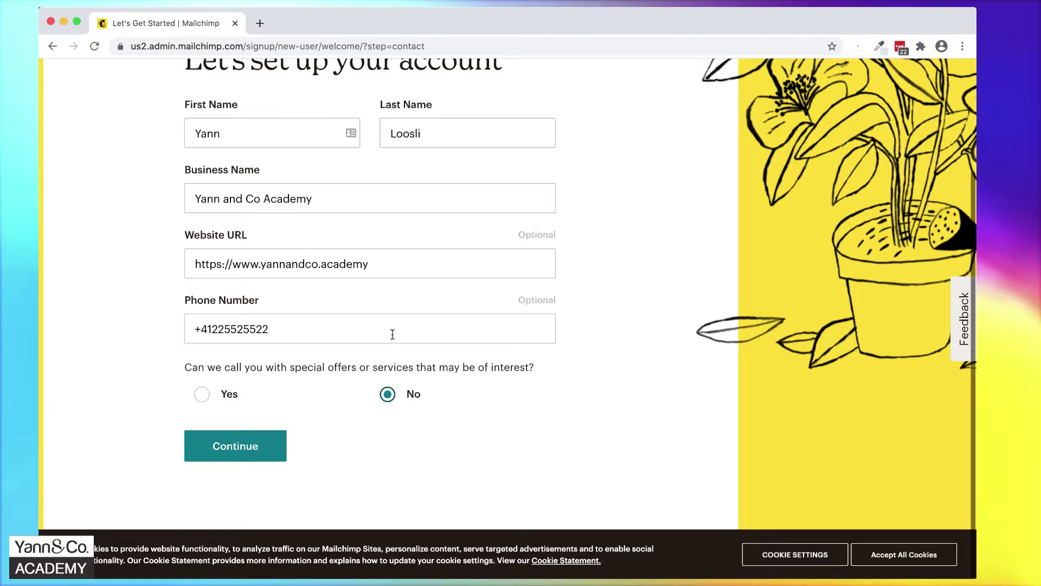
pyautogui.click(252, 457)
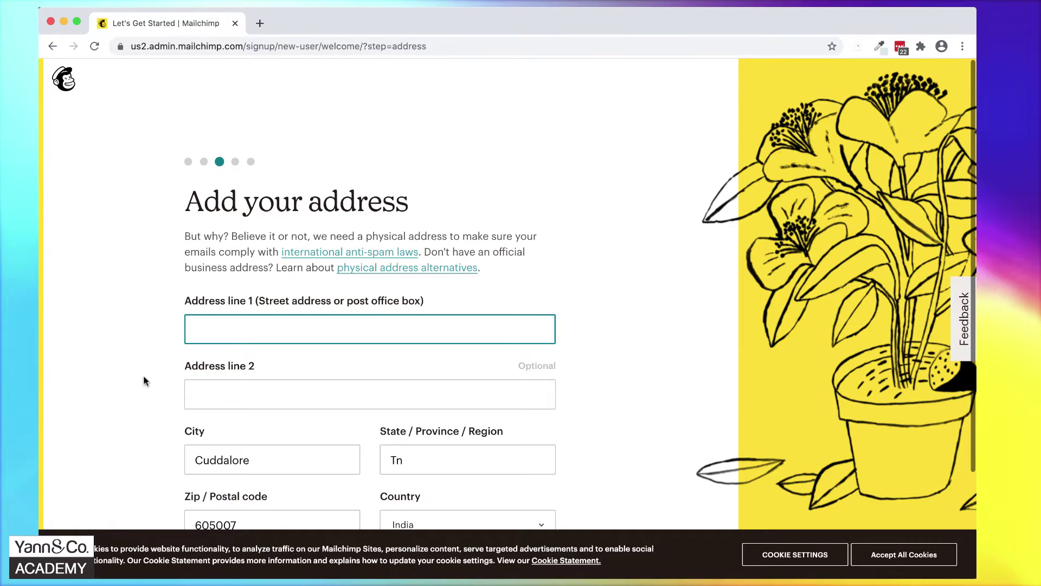
# Enter the business street address, city, region and postal code with country Switzerland, and submit.
pyautogui.press('Tab')
pyautogui.press('Tab')
pyautogui.write('Carouge')
pyautogui.press('Tab')
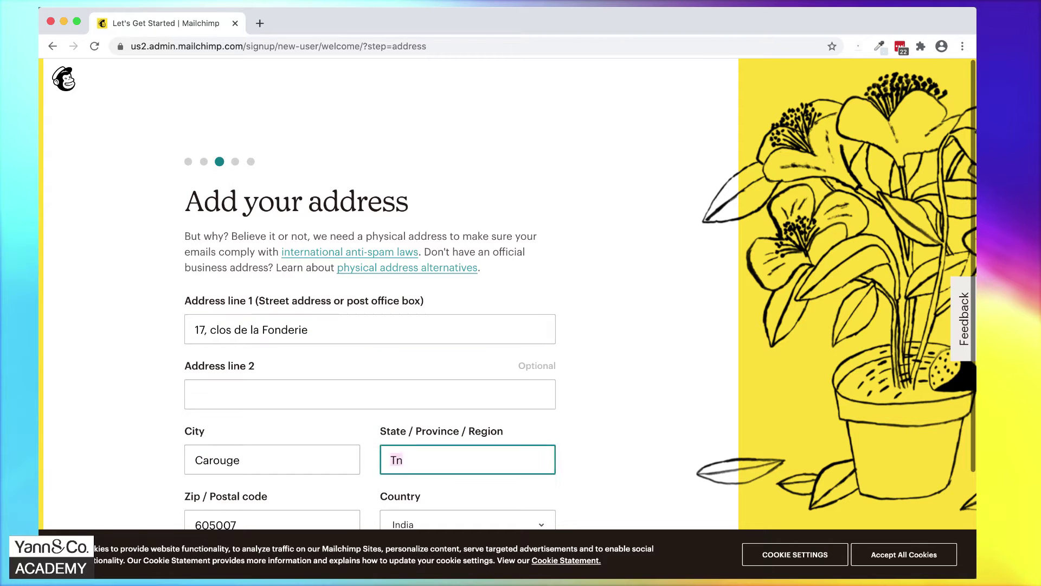
pyautogui.write('Genève')
pyautogui.press('Tab')
pyautogui.write('1227')
pyautogui.click(457, 474)
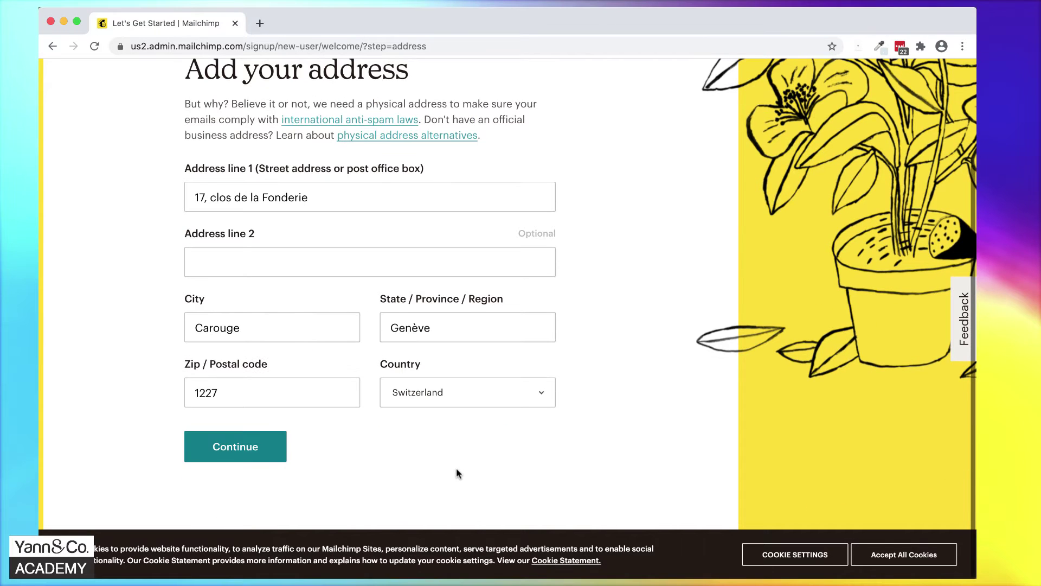
pyautogui.click(267, 457)
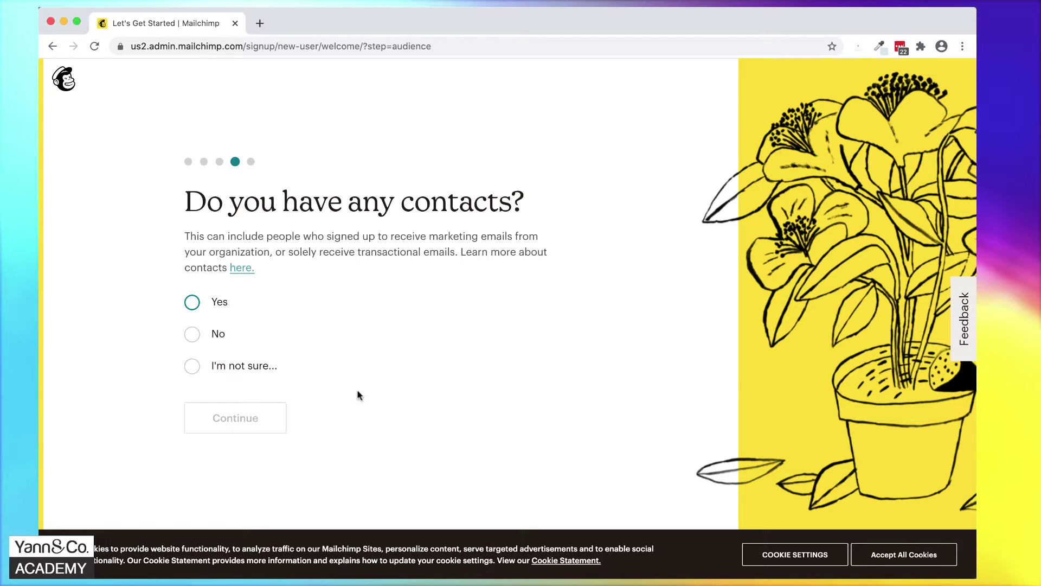
# Answer No to having contacts, skip the offerings question, and finish onboarding with Let's Go!
pyautogui.click(190, 334)
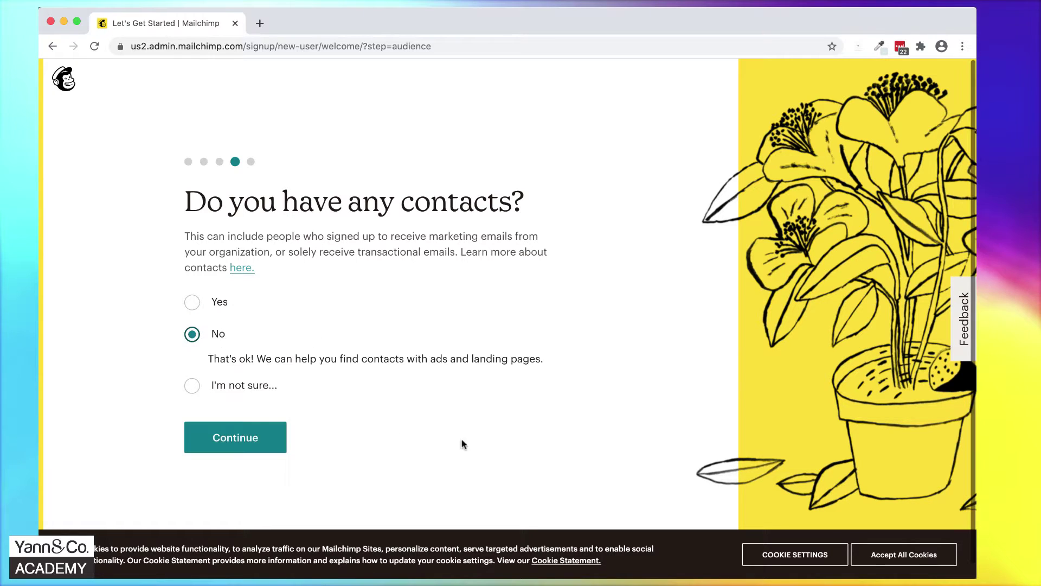
pyautogui.click(235, 435)
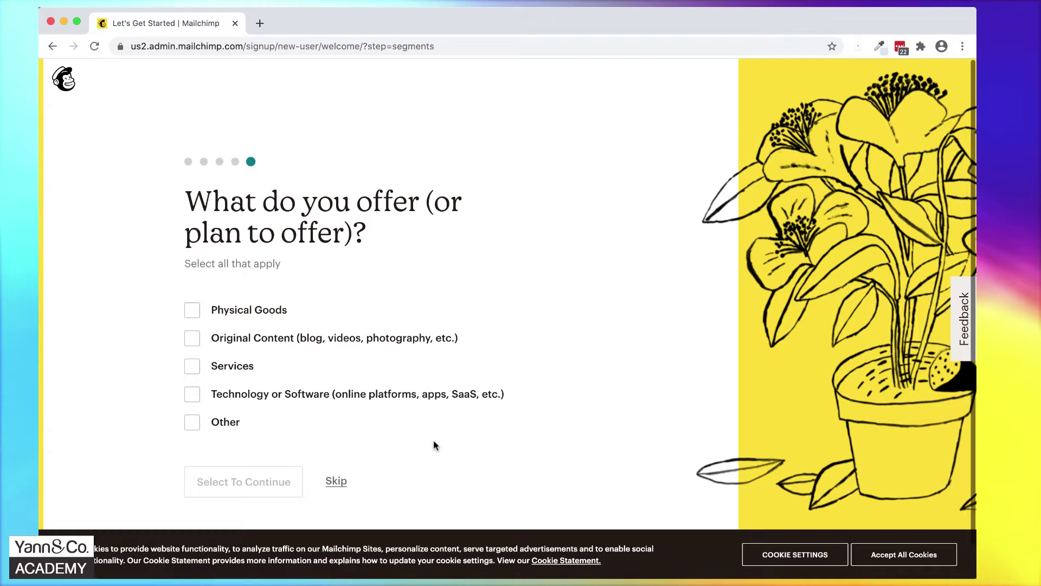
pyautogui.click(336, 482)
pyautogui.scroll(-3, 549, 423)
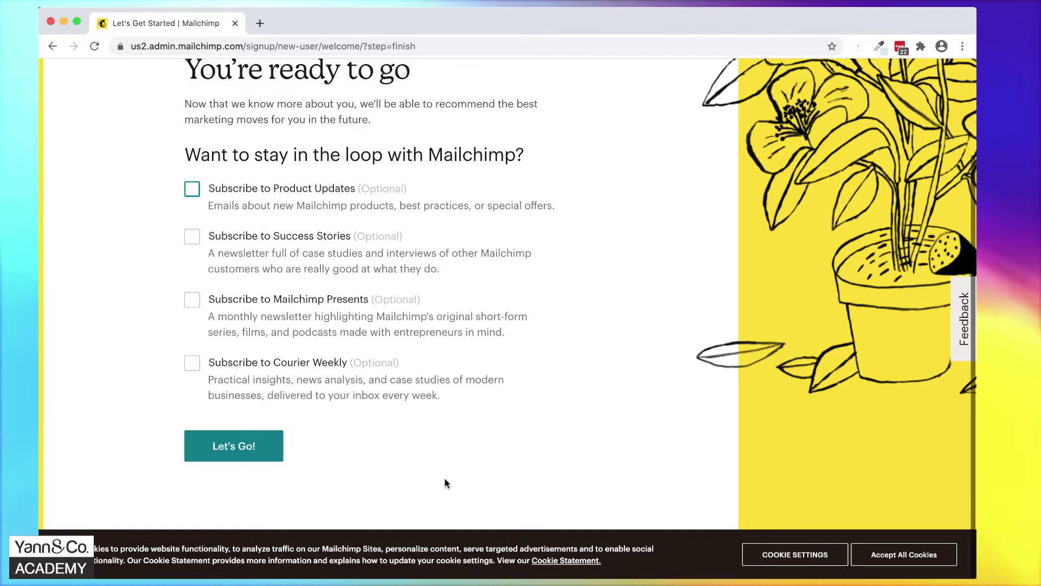
pyautogui.click(275, 454)
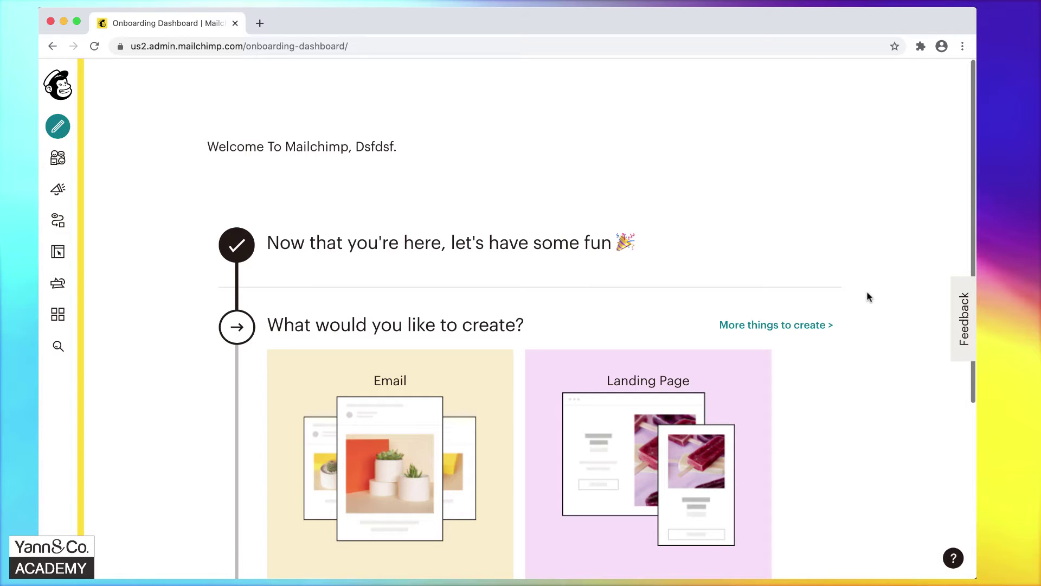
pyautogui.scroll(-3, 868, 297)
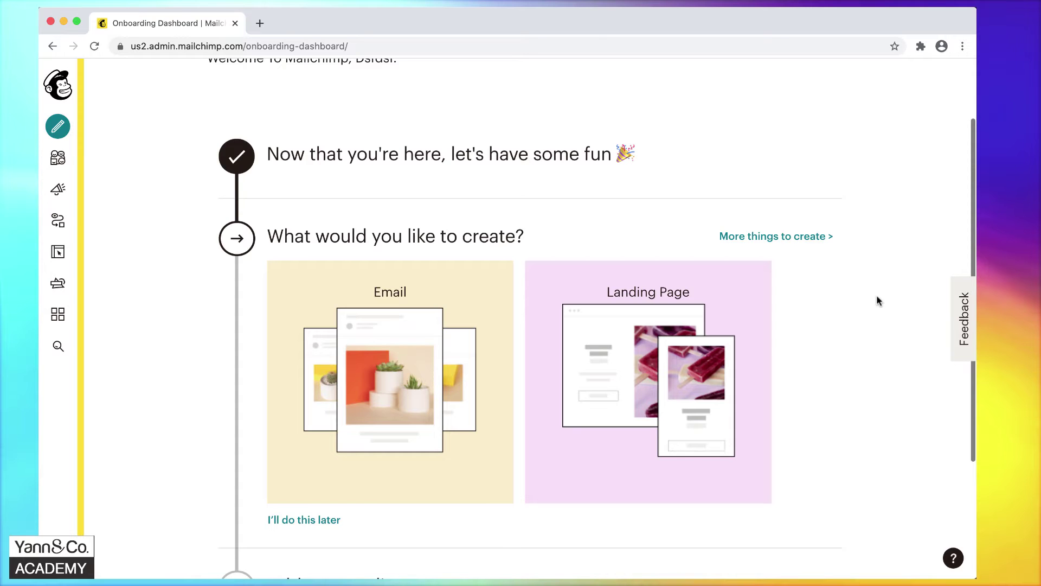
pyautogui.scroll(-3, 877, 296)
pyautogui.scroll(-2, 879, 301)
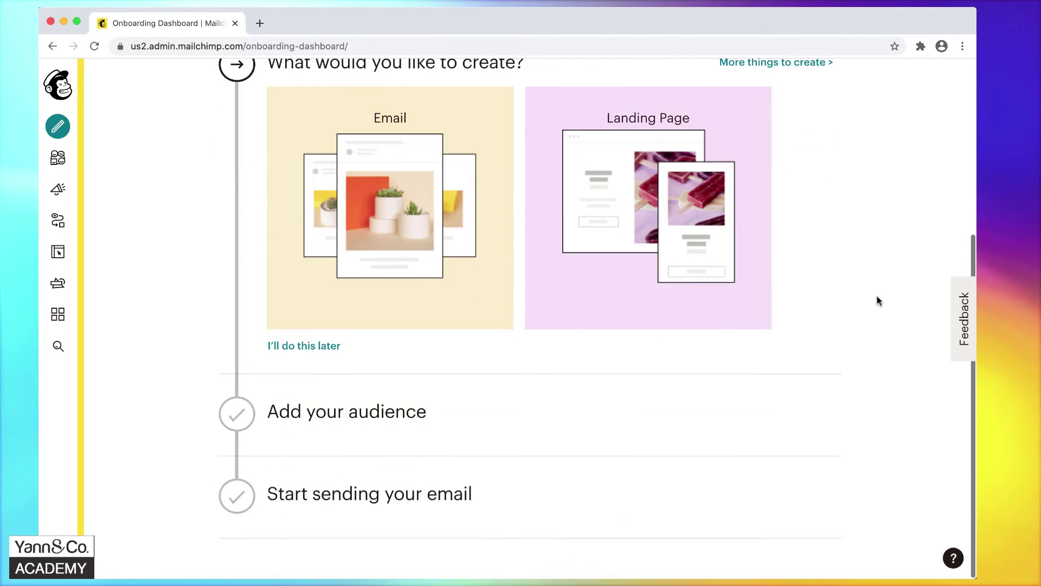
pyautogui.scroll(7, 877, 298)
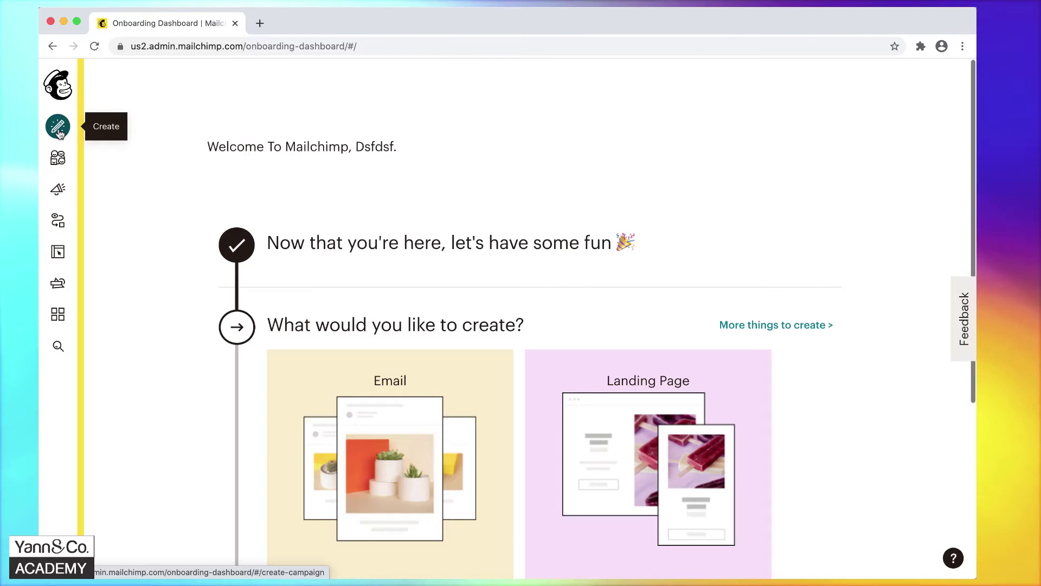
pyautogui.click(59, 129)
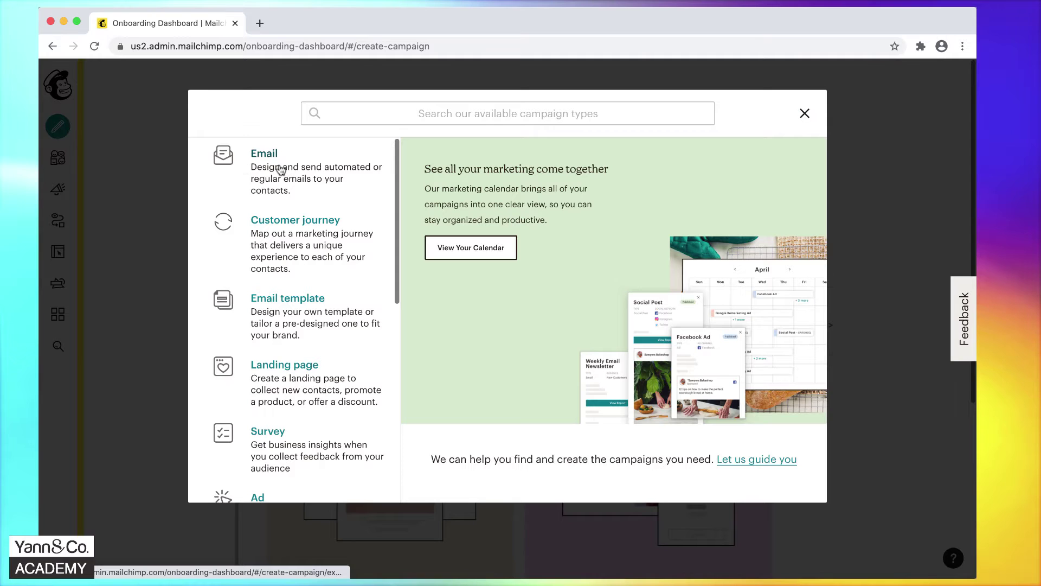
pyautogui.click(805, 113)
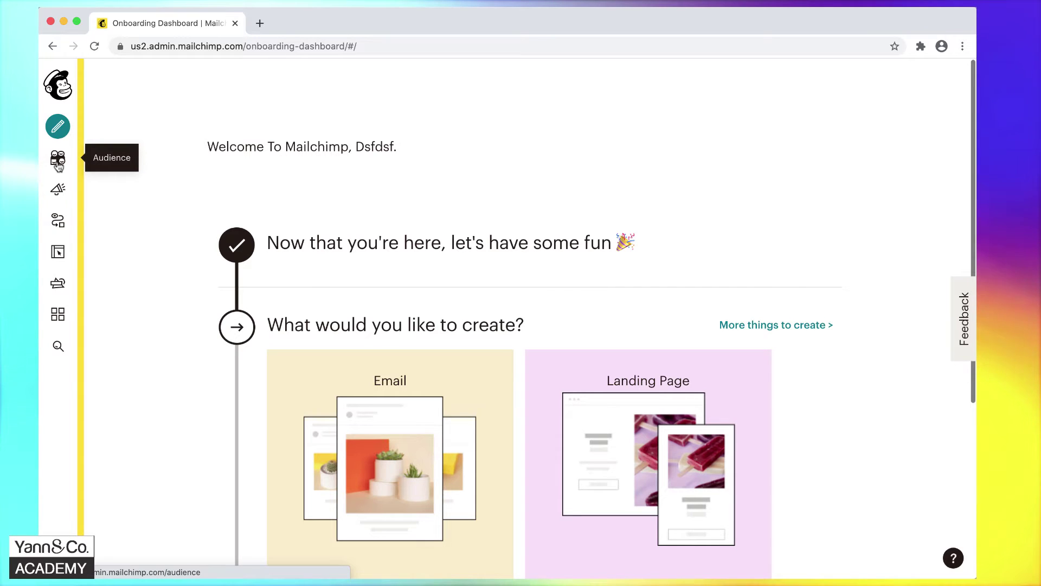
# Go to the Campaigns page and look over the empty campaigns list.
pyautogui.click(59, 191)
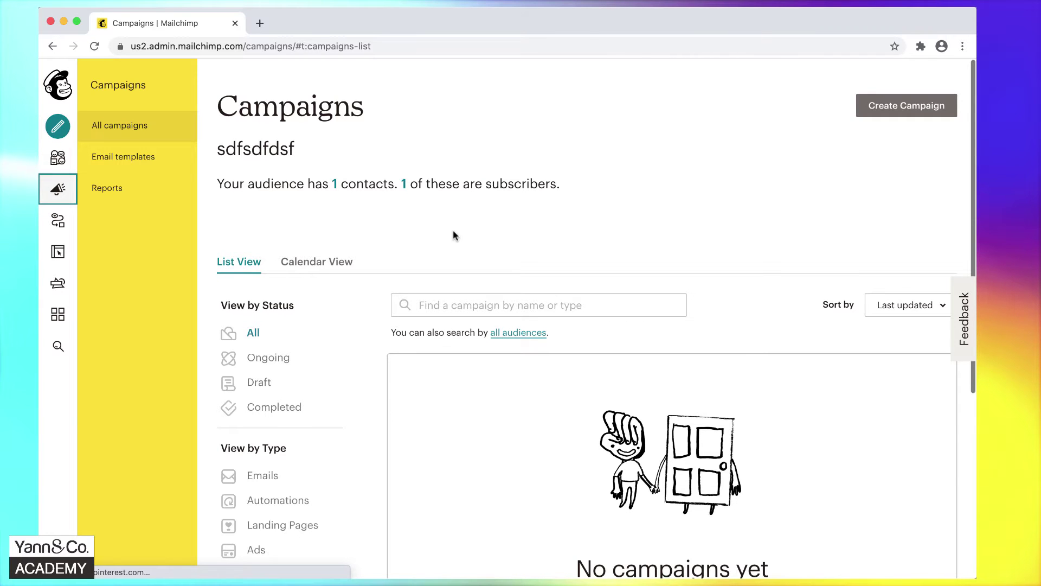
pyautogui.scroll(-3, 454, 235)
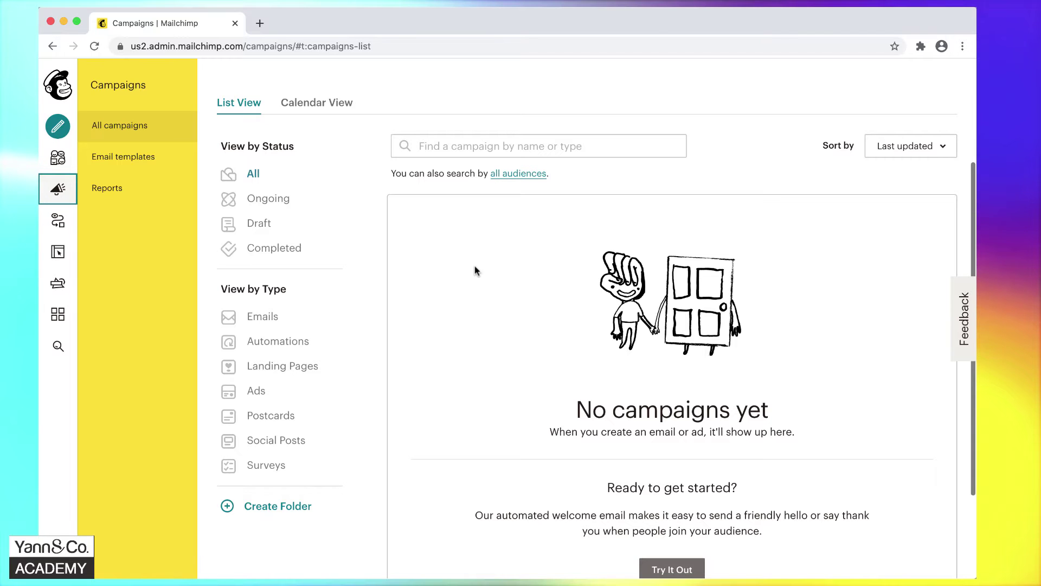
pyautogui.scroll(3, 475, 269)
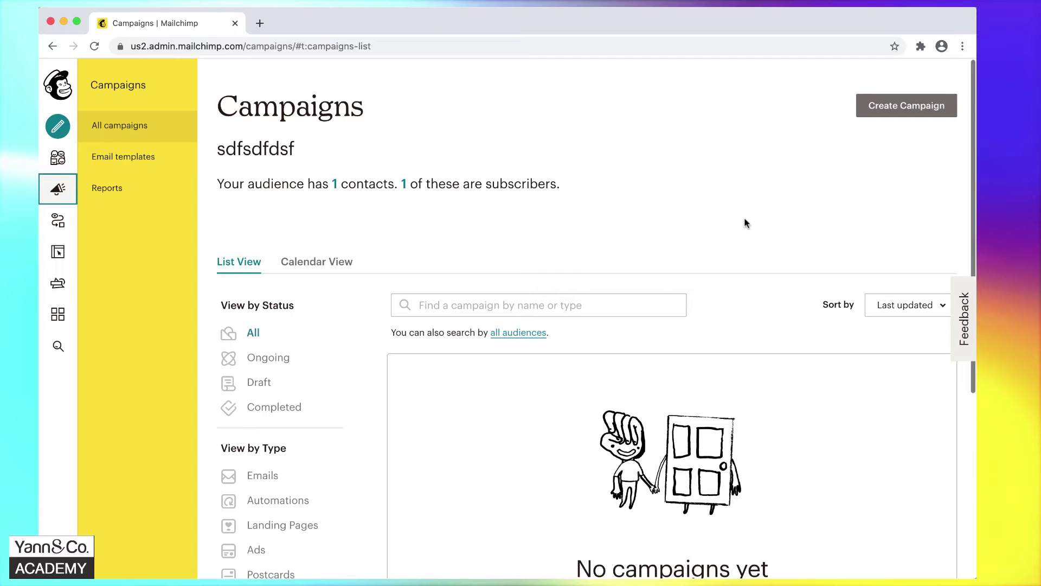
# Create an Email campaign named 'Apprenez à envoyer des Newsletters professionnelles' without the trailing space.
pyautogui.click(877, 114)
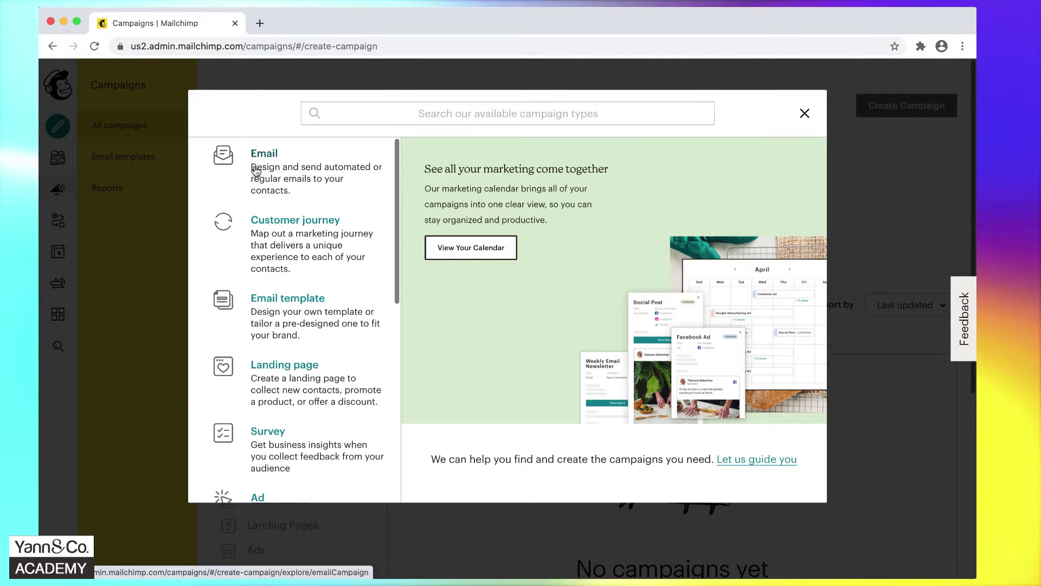
pyautogui.click(256, 171)
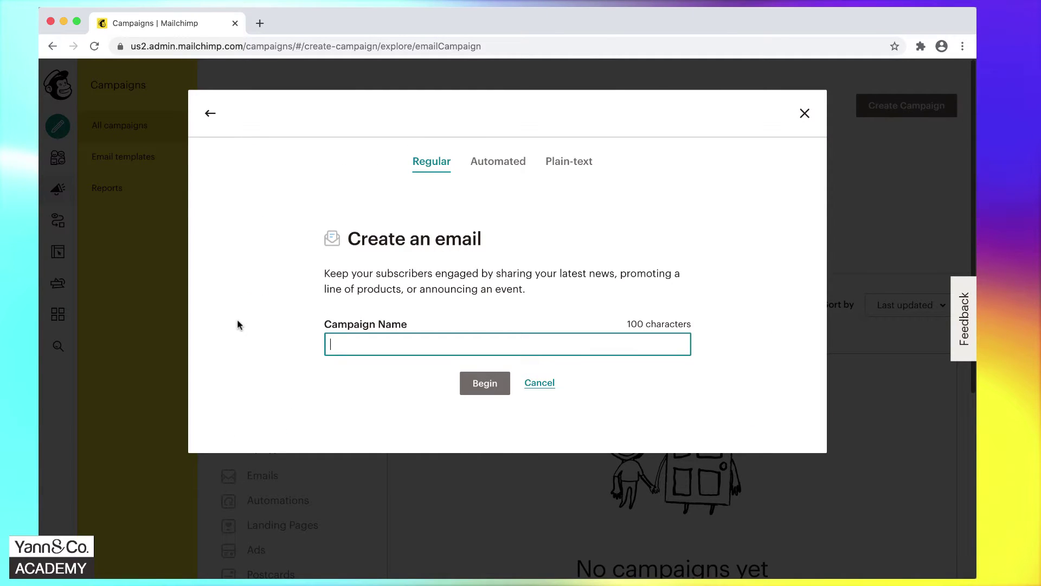
pyautogui.rightClick(344, 345)
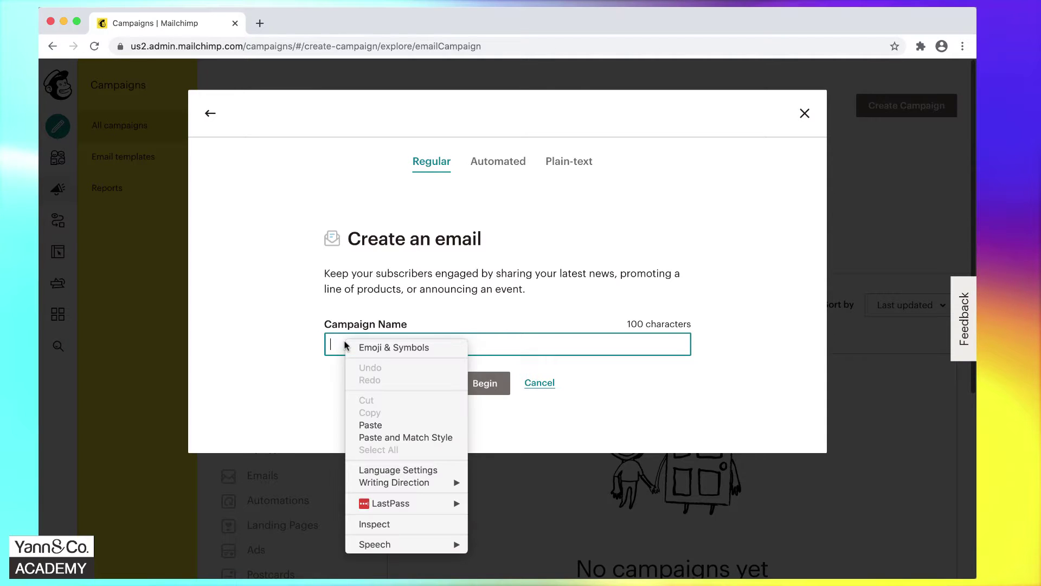
pyautogui.click(375, 425)
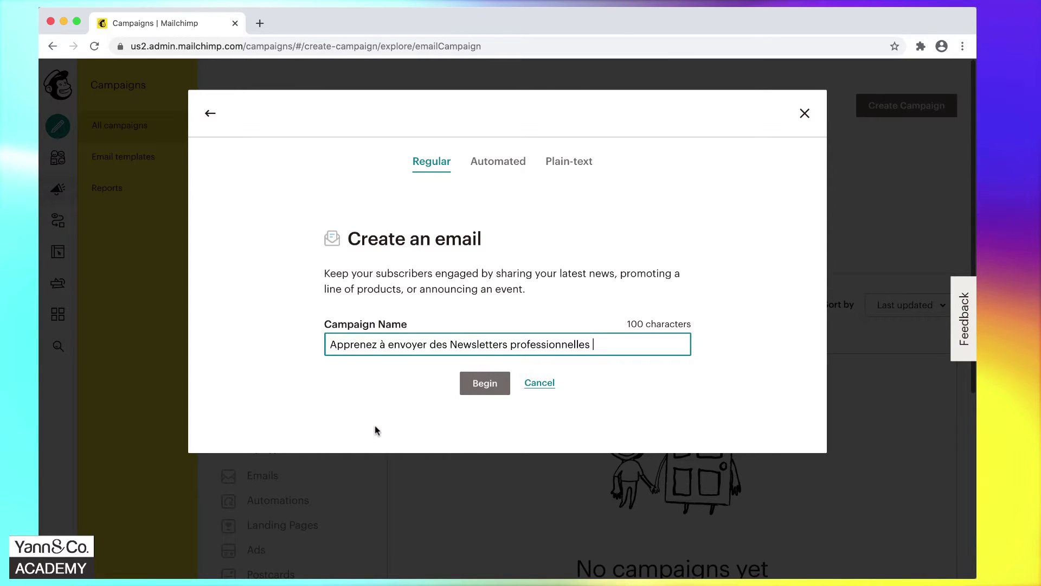
pyautogui.press('BackSpace')
pyautogui.click(497, 388)
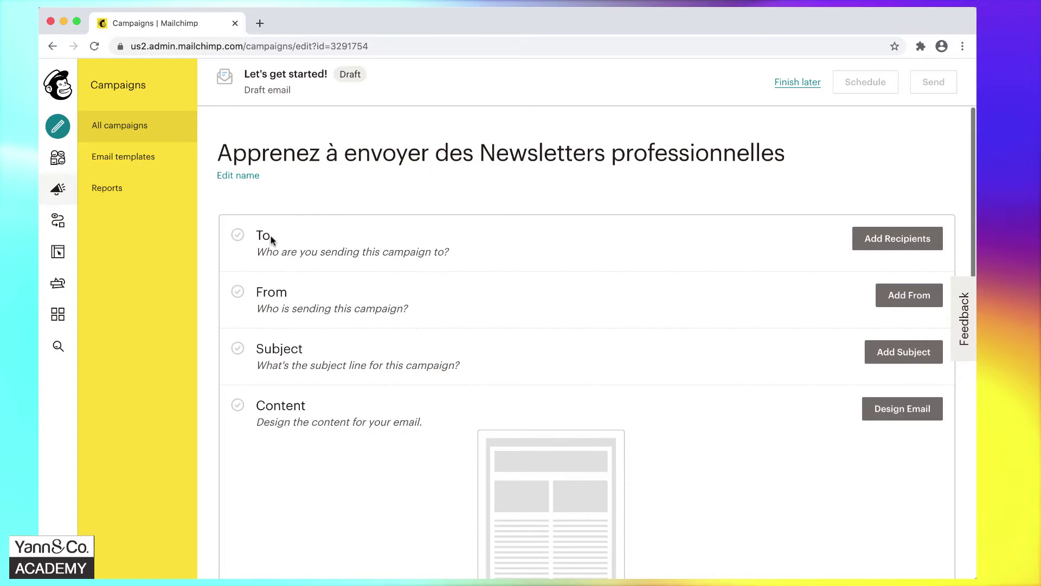
# Highlight the To, From, Subject and Content sections in turn, then start Design Email.
pyautogui.moveTo(271, 239); pyautogui.dragTo(253, 241)
pyautogui.moveTo(292, 293); pyautogui.dragTo(256, 296)
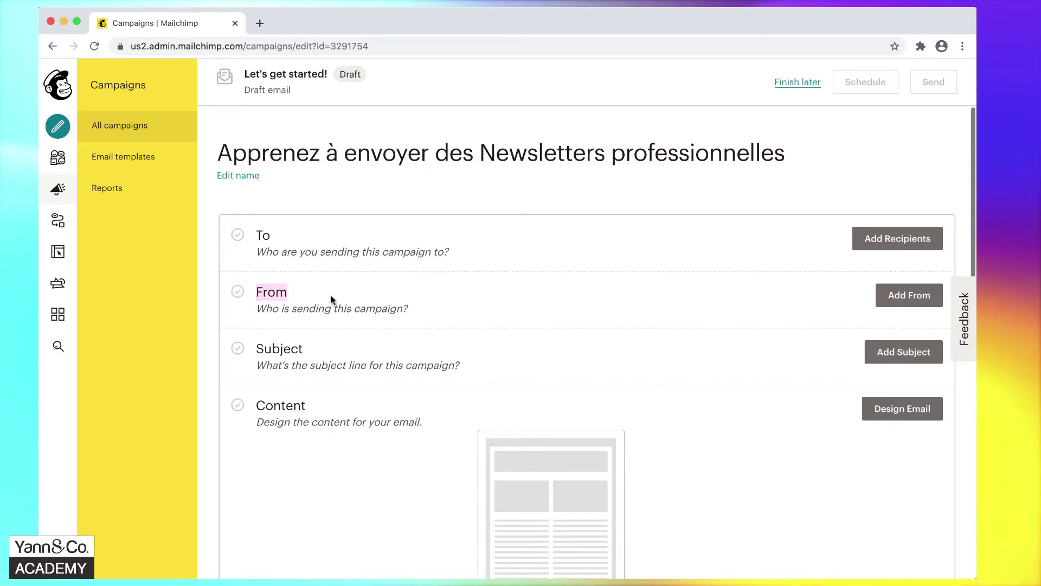
pyautogui.moveTo(311, 350); pyautogui.dragTo(255, 351)
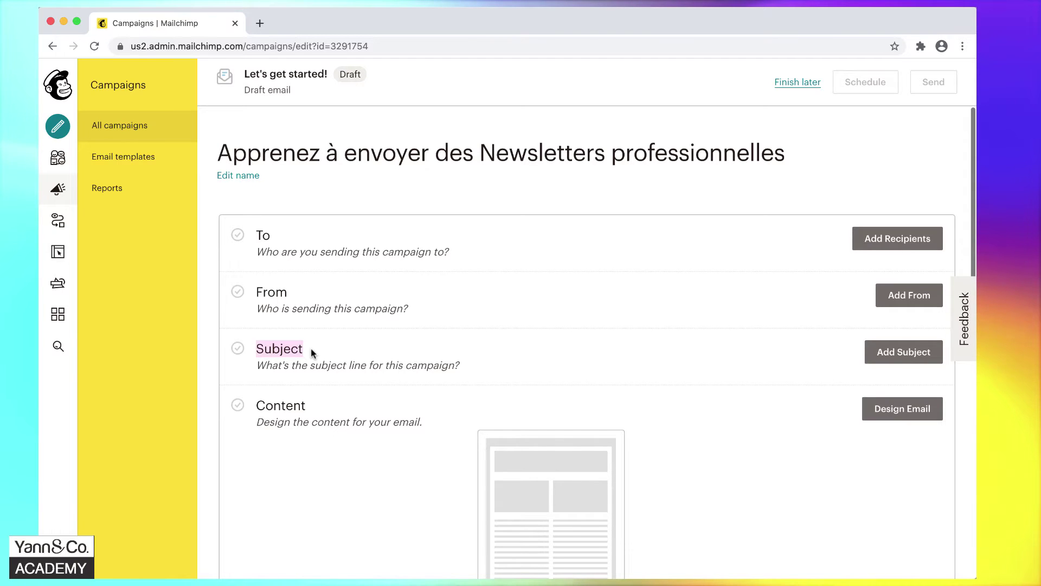
pyautogui.scroll(-5, 312, 351)
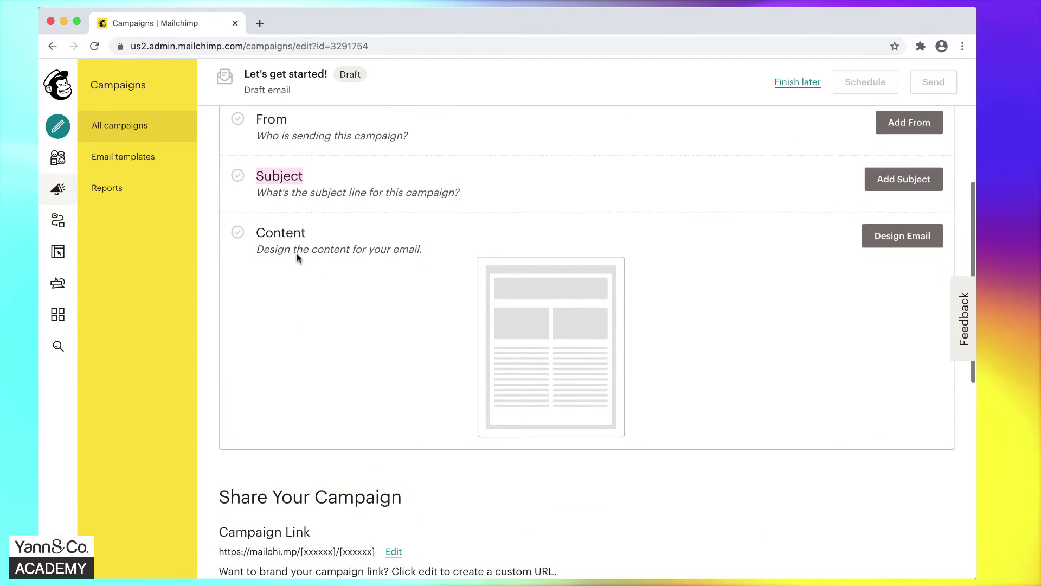
pyautogui.doubleClick(288, 232)
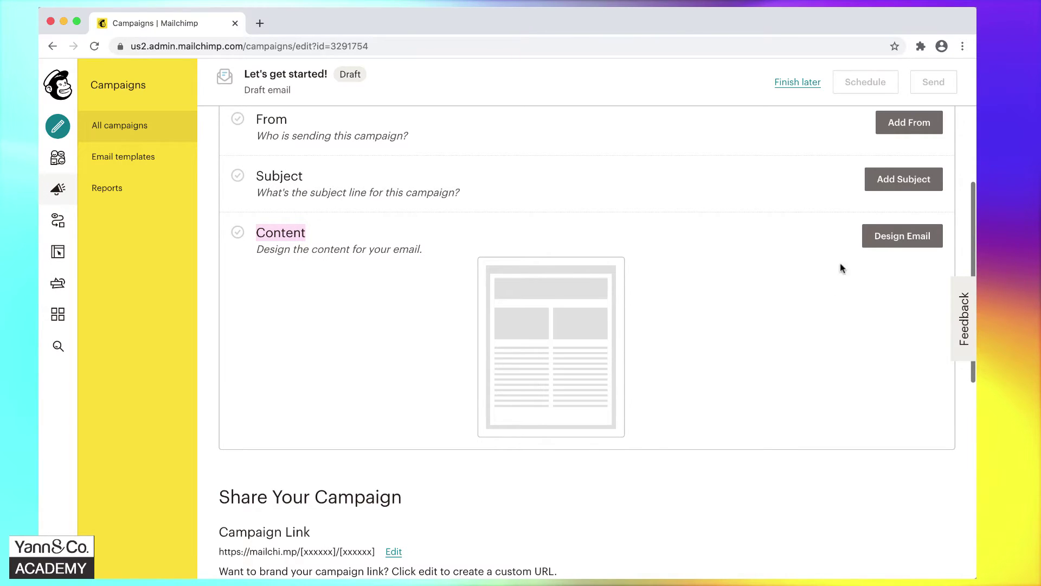
pyautogui.click(869, 245)
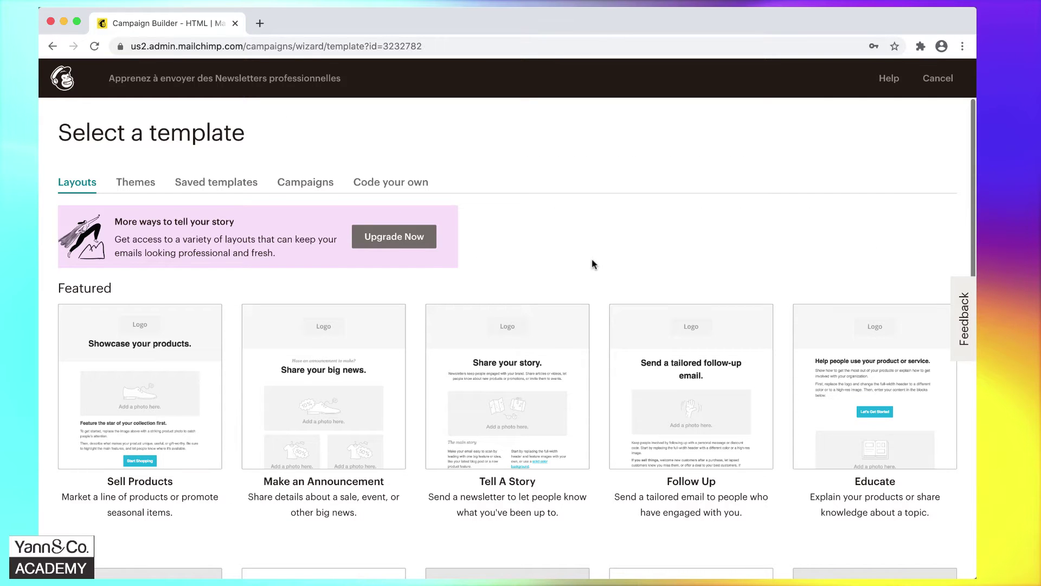
# Browse the template layouts and pick the Basic '1 Column' layout.
pyautogui.scroll(-3, 593, 264)
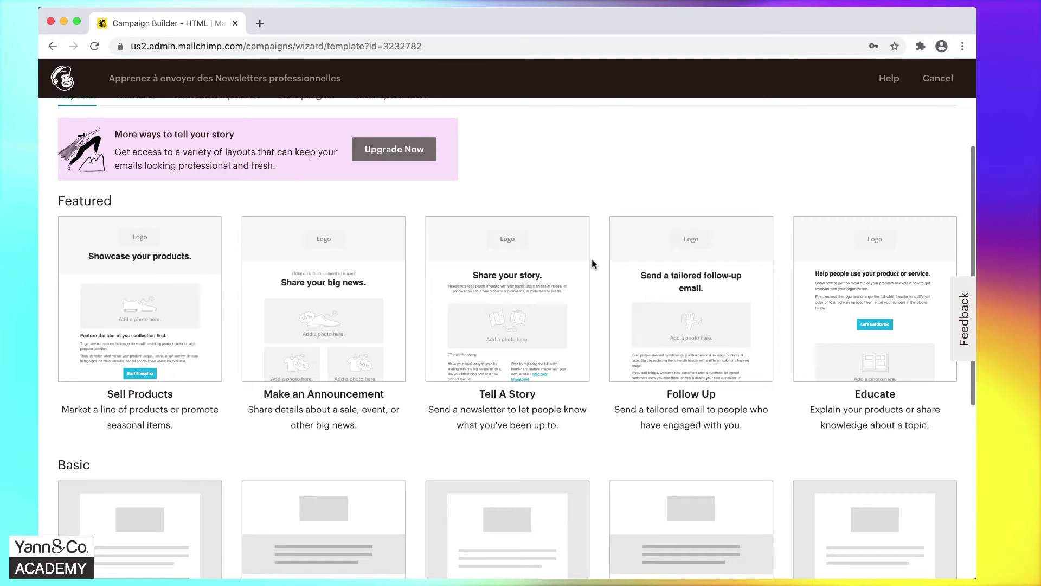
pyautogui.scroll(-5, 592, 260)
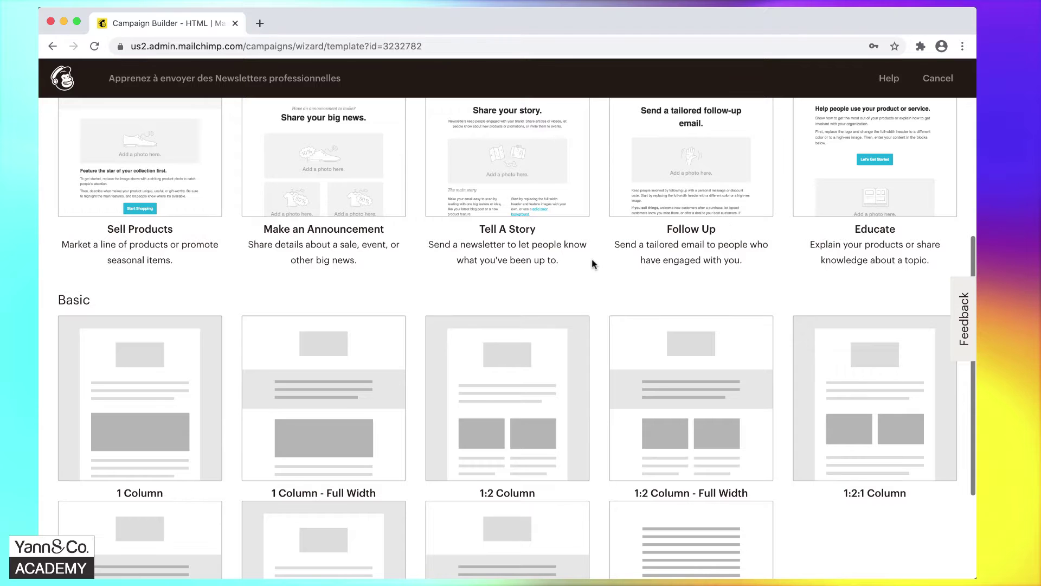
pyautogui.scroll(-4, 593, 264)
pyautogui.scroll(3, 592, 265)
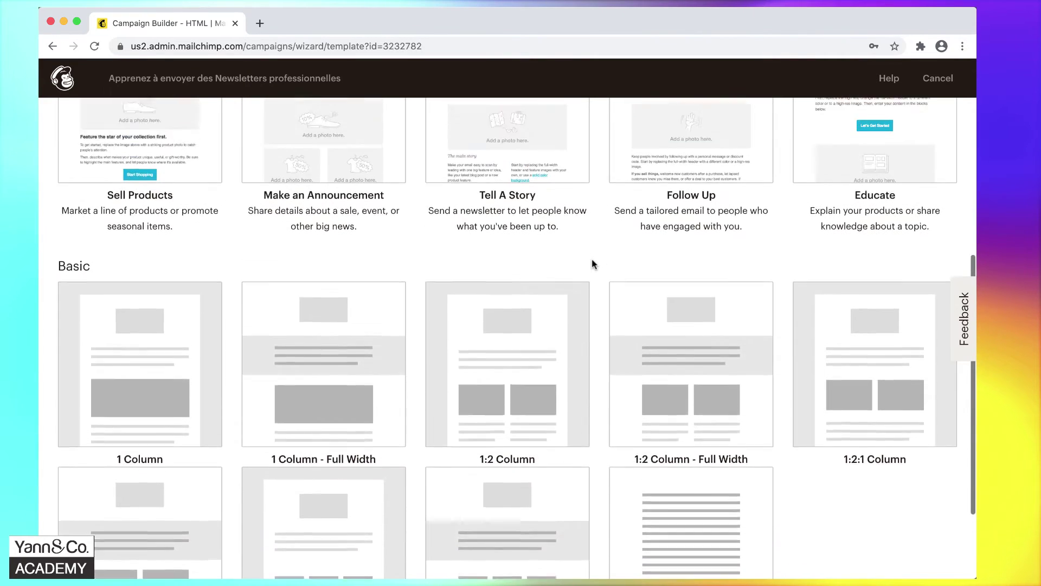
pyautogui.scroll(8, 592, 264)
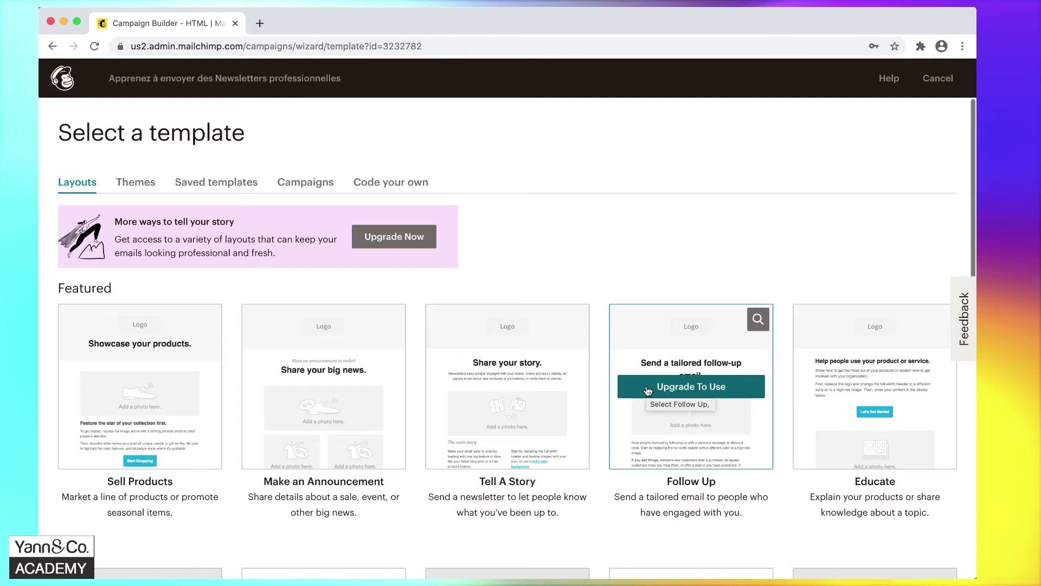
pyautogui.scroll(-5, 844, 385)
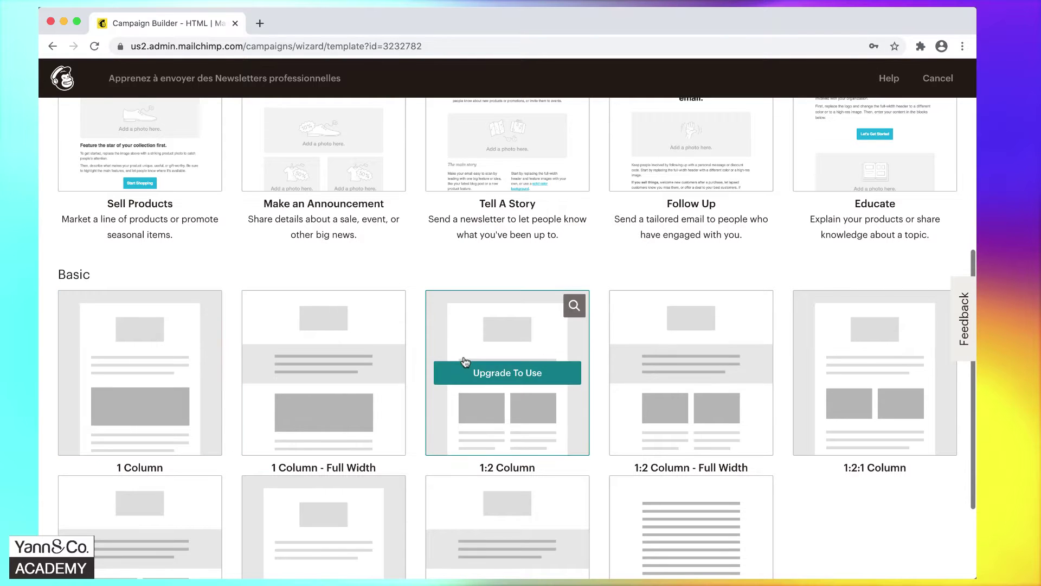
pyautogui.scroll(-2, 465, 360)
pyautogui.scroll(-1, 465, 362)
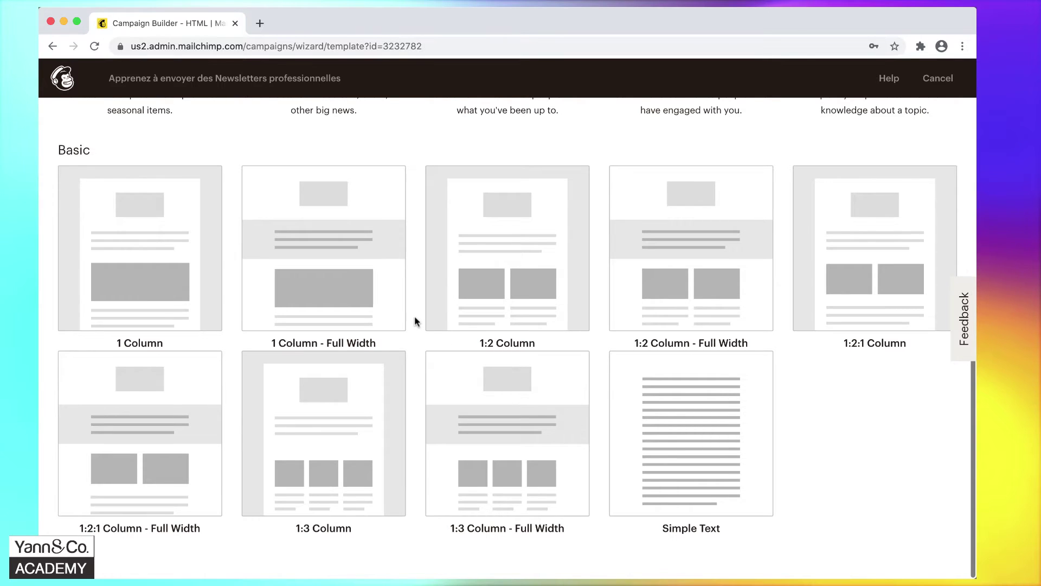
pyautogui.click(142, 236)
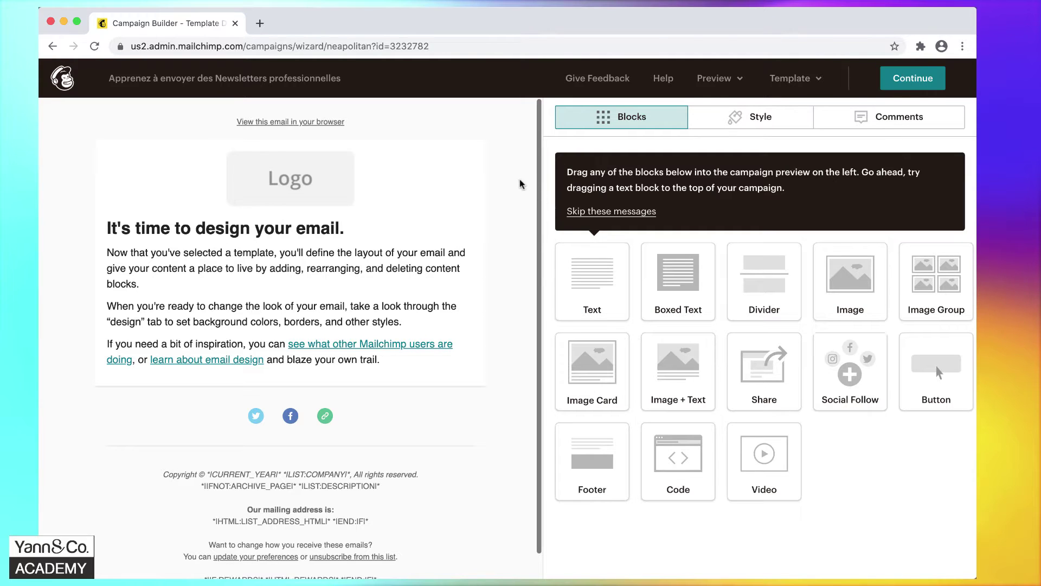
pyautogui.moveTo(456, 166)
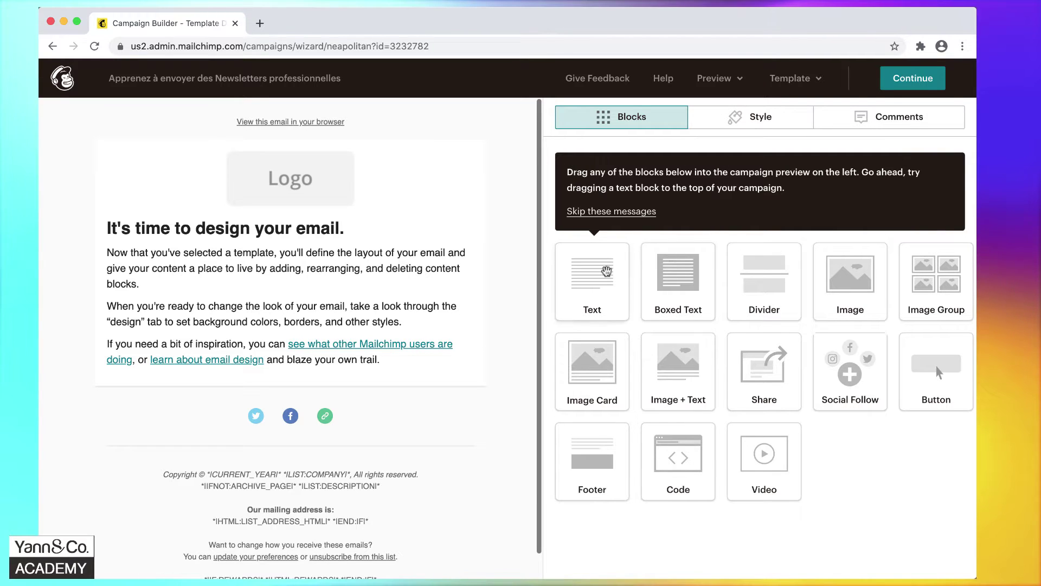
pyautogui.click(755, 119)
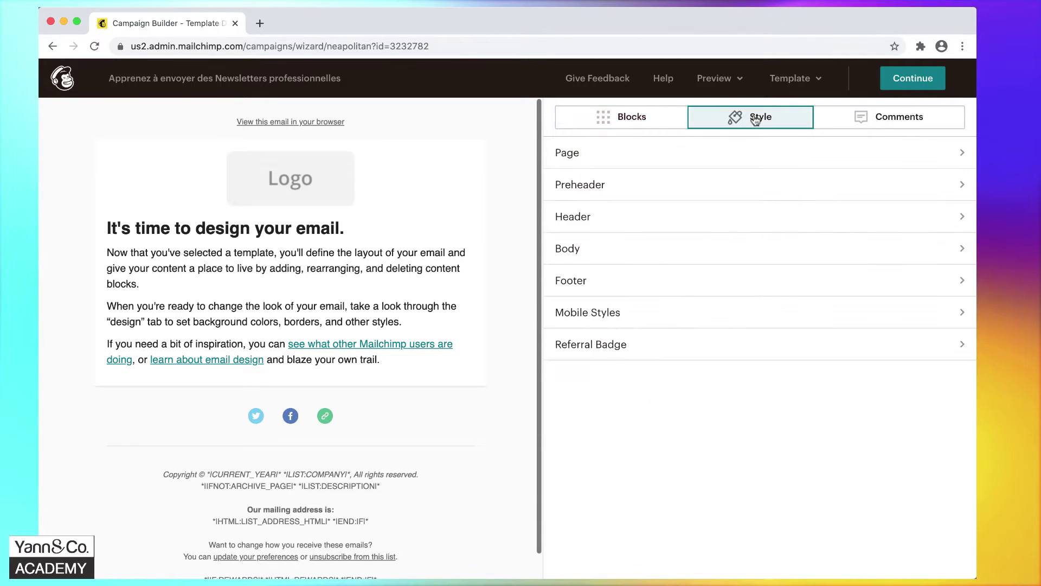
pyautogui.click(911, 121)
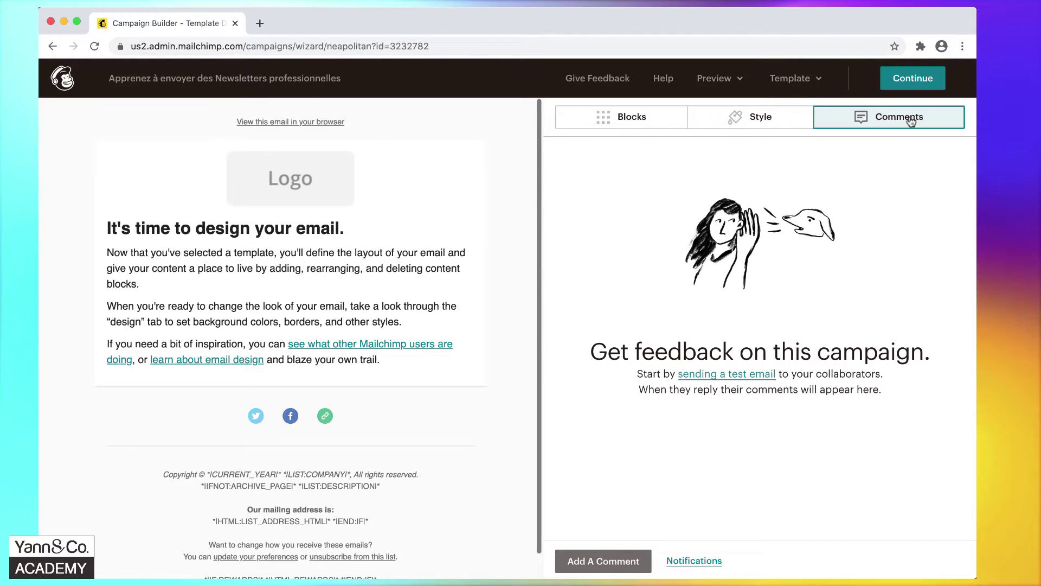
pyautogui.click(762, 122)
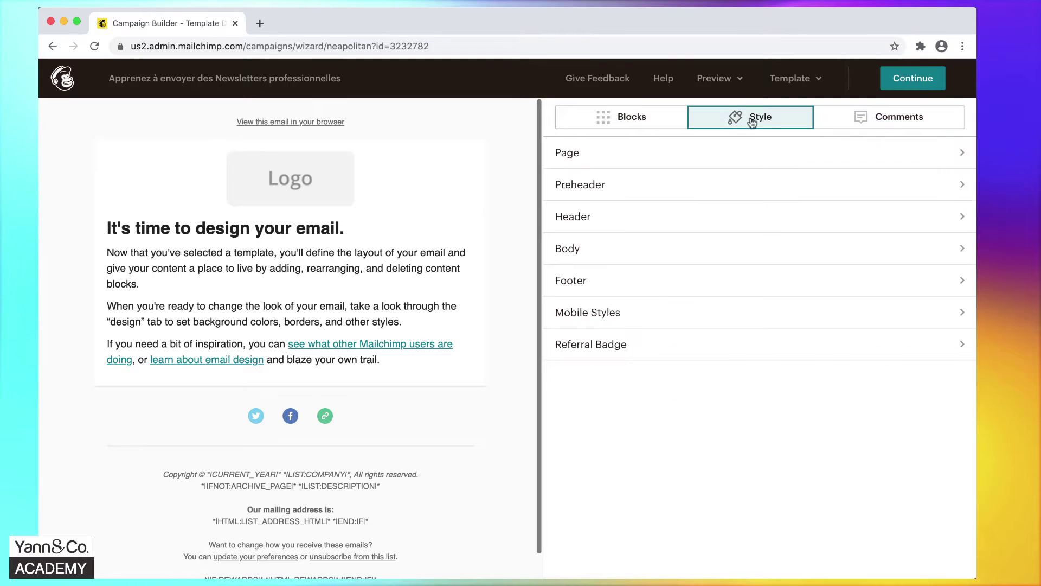
pyautogui.click(623, 128)
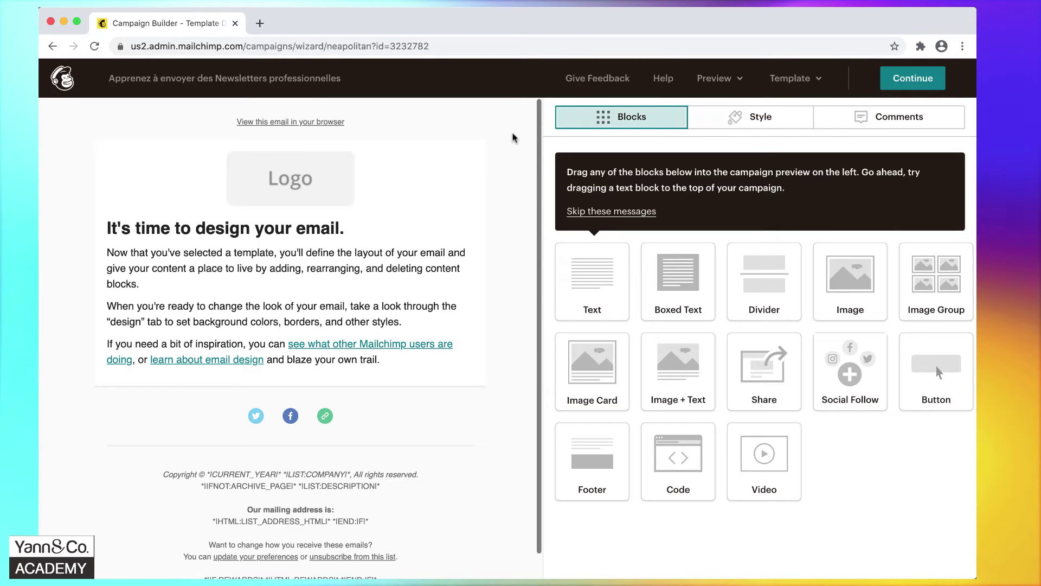
pyautogui.moveTo(388, 194)
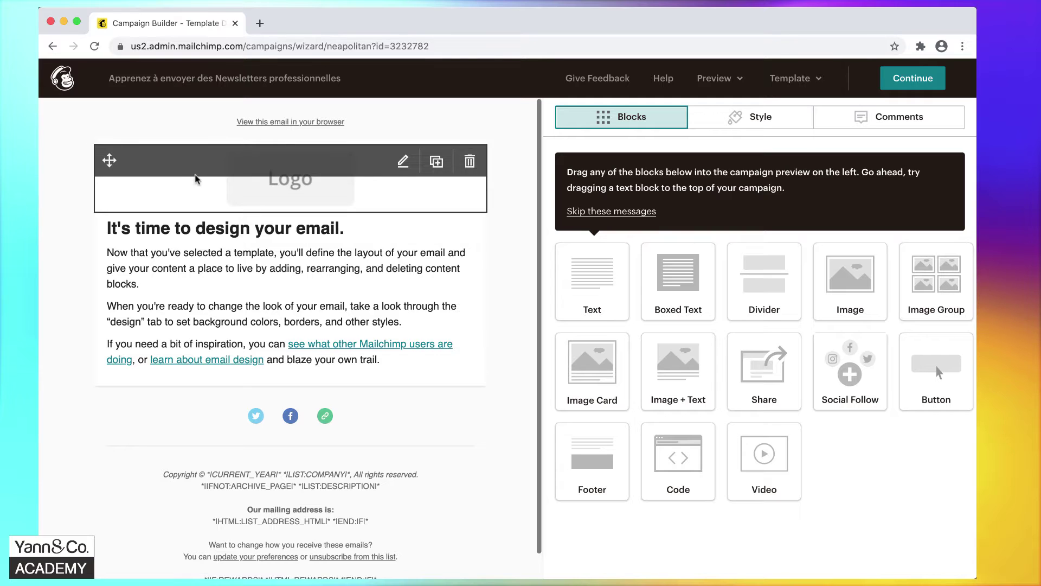
pyautogui.moveTo(174, 127)
pyautogui.moveTo(167, 172)
pyautogui.moveTo(168, 220)
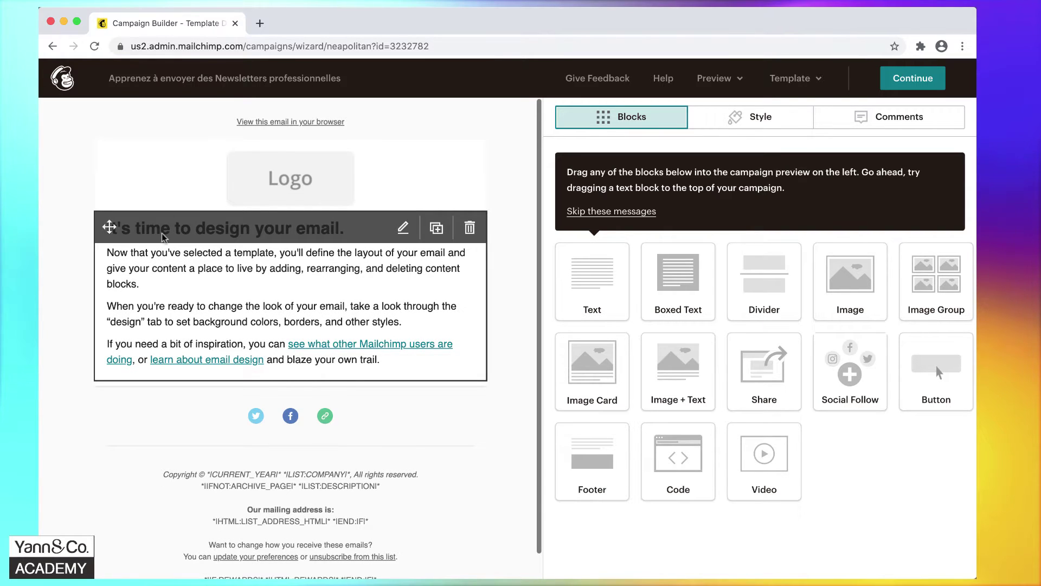
pyautogui.moveTo(148, 112)
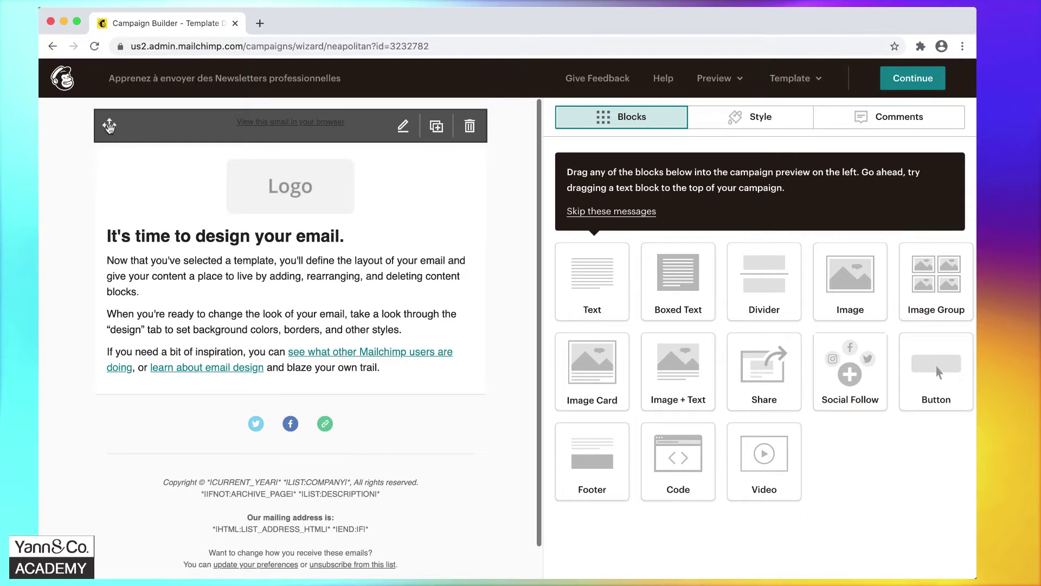
pyautogui.moveTo(109, 126); pyautogui.dragTo(137, 136)
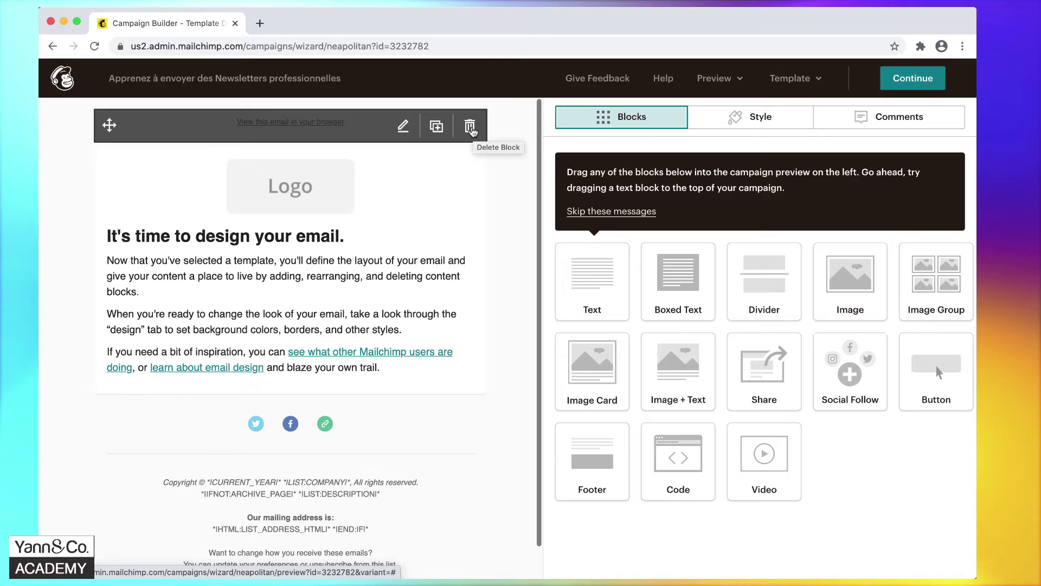
# Delete the browser-view link block, then duplicate the main text block and delete the copy.
pyautogui.click(470, 127)
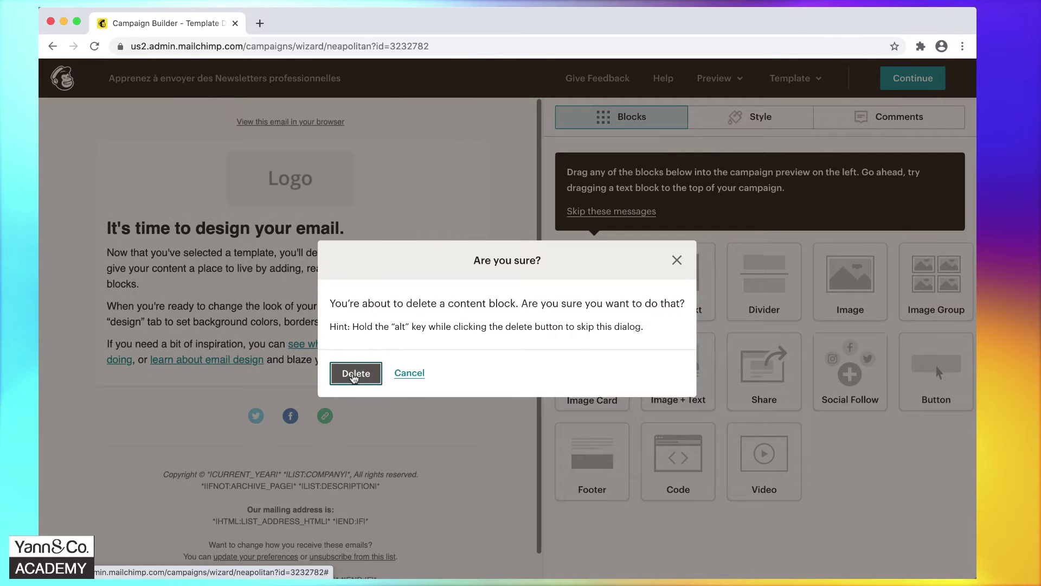
pyautogui.click(355, 374)
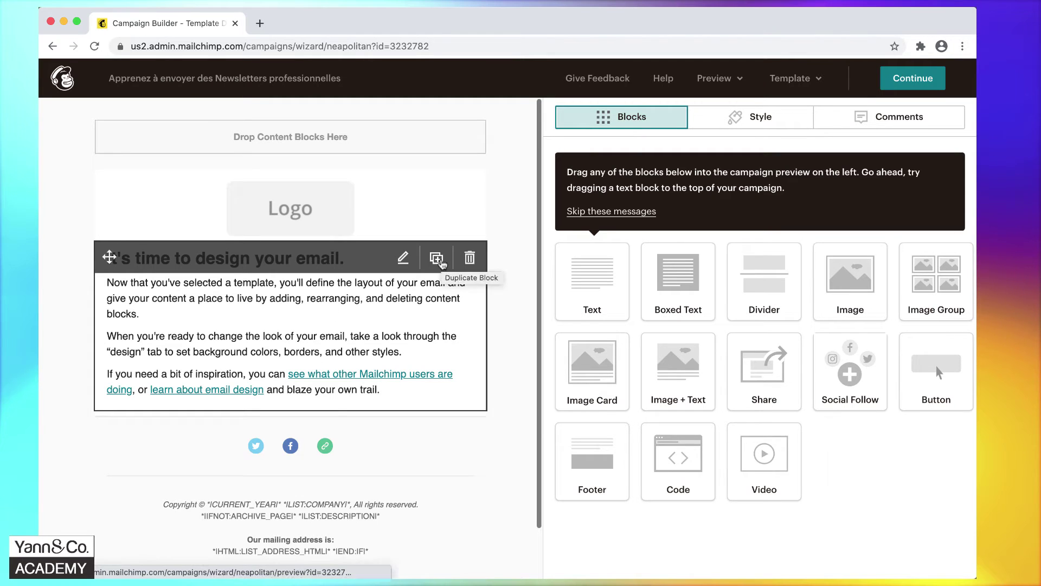
pyautogui.click(437, 258)
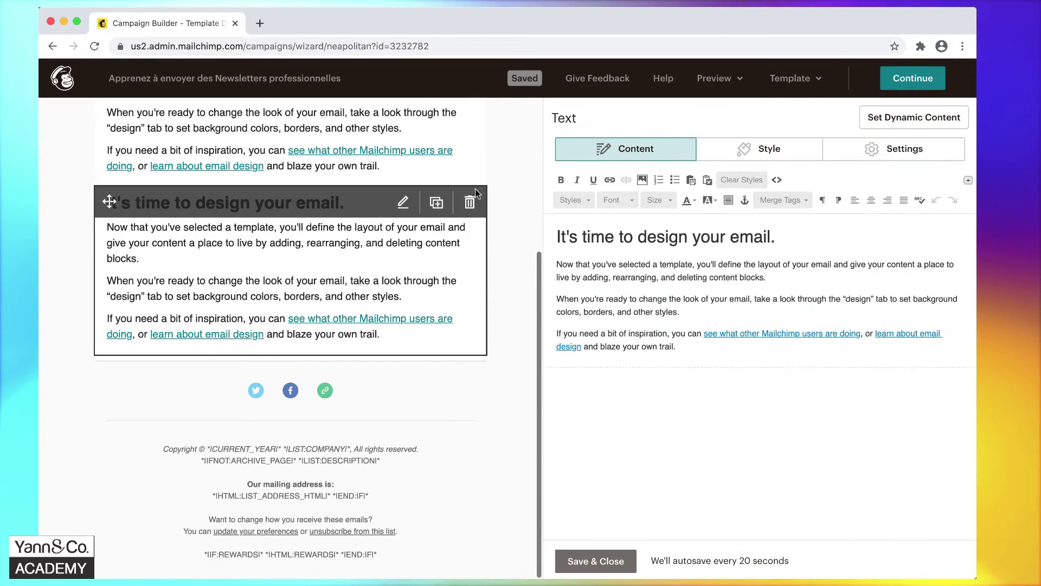
pyautogui.click(472, 202)
pyautogui.click(365, 378)
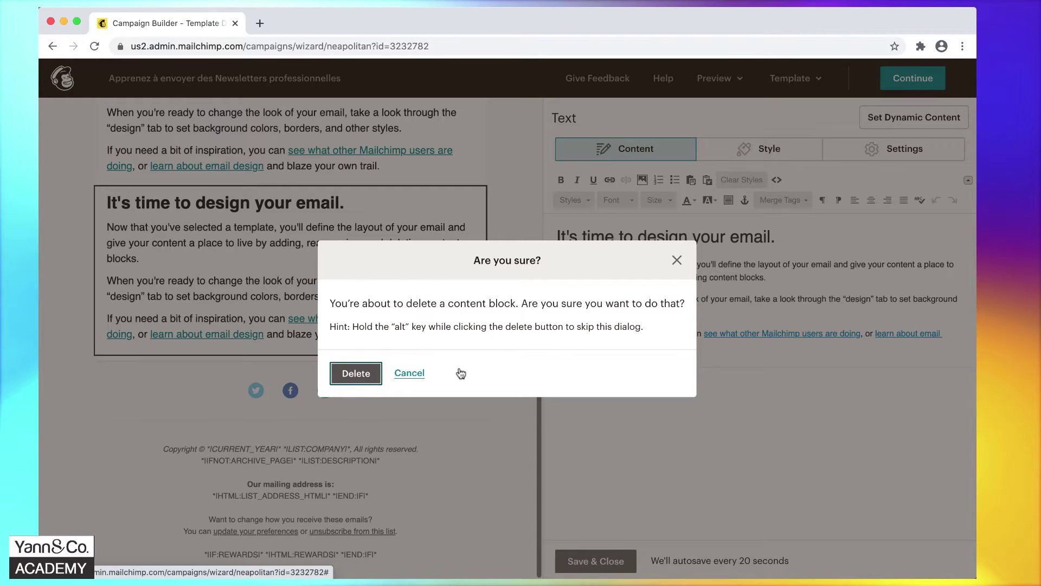
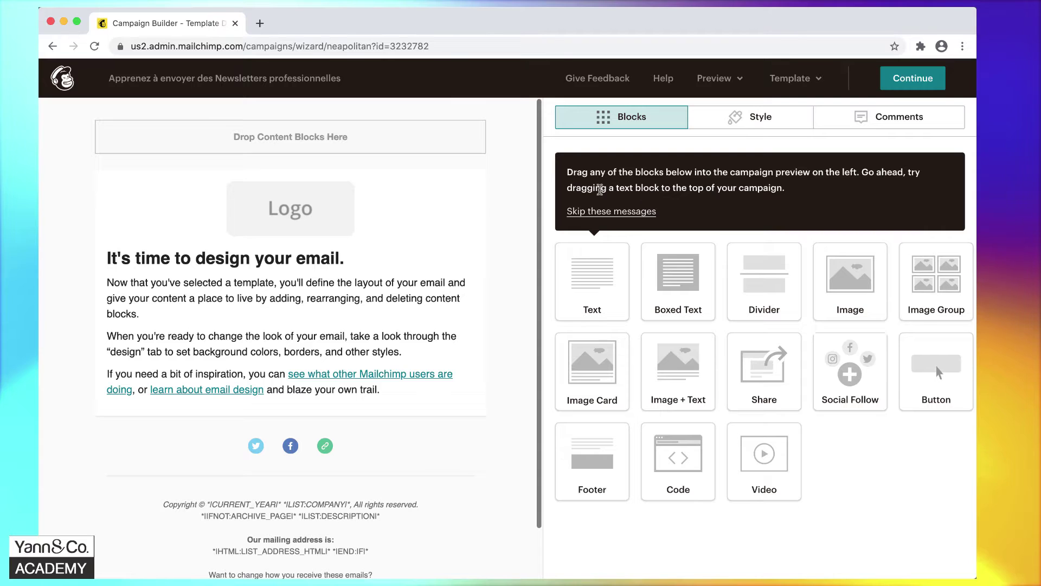
# Dismiss the tips message and drag a new Text block in directly below the logo.
pyautogui.click(601, 213)
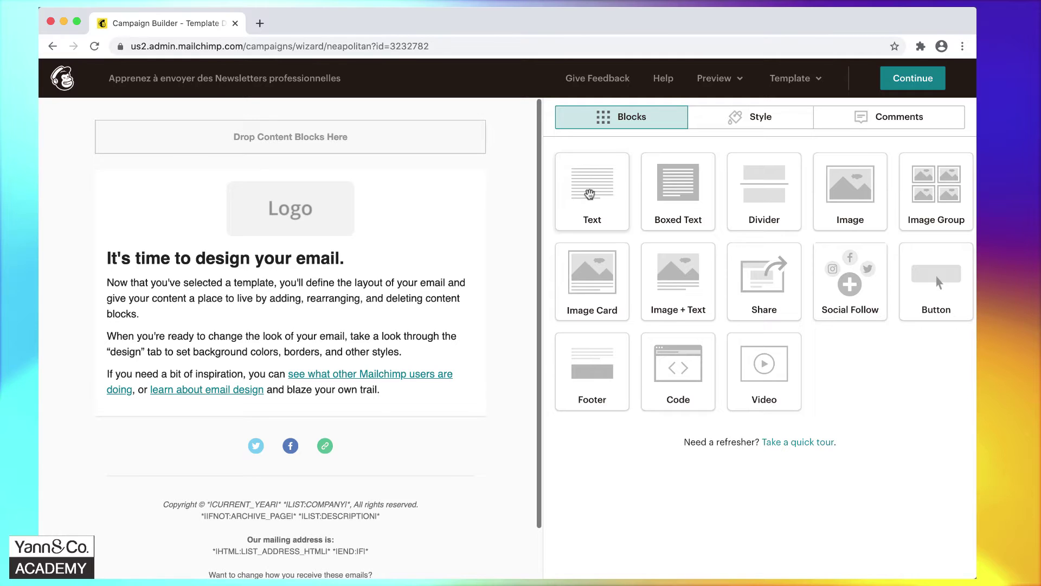
pyautogui.moveTo(589, 194); pyautogui.dragTo(278, 262)
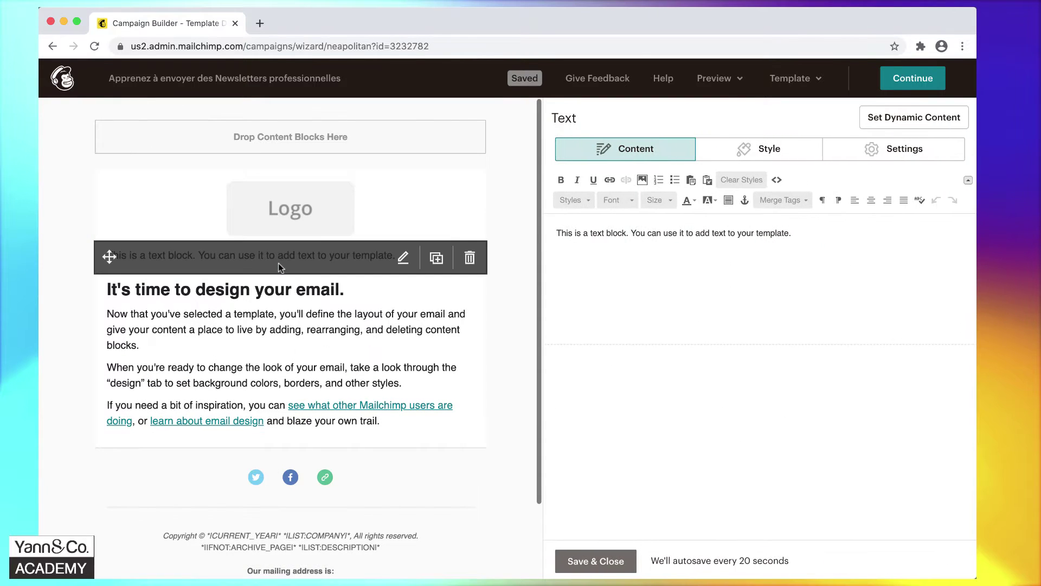
# Replace the block's sample sentence with the pasted French 'Bonjour,' welcome text.
pyautogui.tripleClick(680, 240)
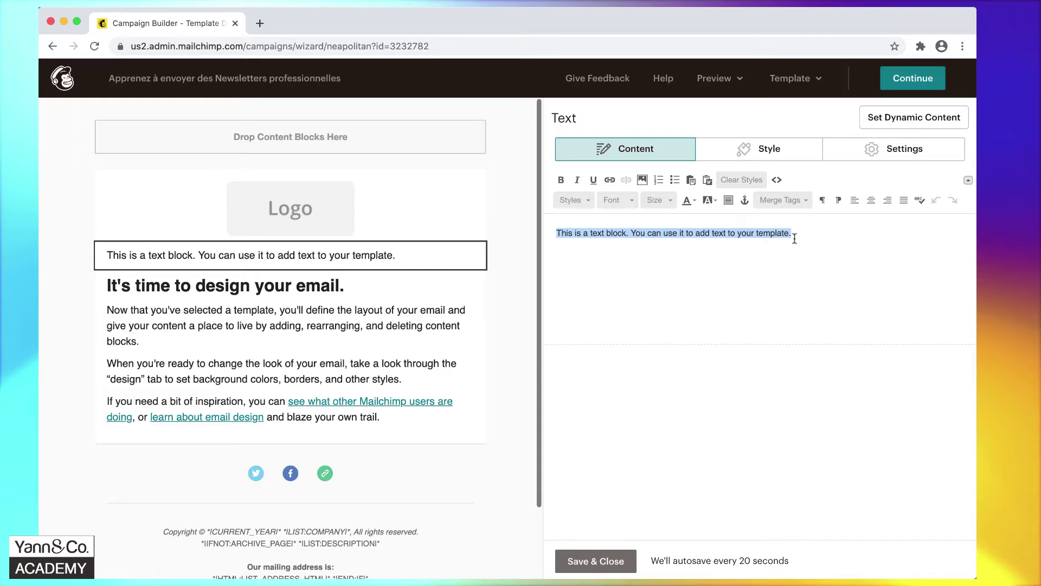
pyautogui.write('Bonjour, Nous avons le plaisir de vous proposer notre toute nouvelle formation en ligne qui vous permettra d’apprendre à envoyer des Newsletter professionnelles. Pourquoi ? Parce que 60% des ventes sur internet ont pour origine un email, alors que seuls 12.5% proviennent d’un clic sur les réseaux sociaux. Envoyer une Newsletter est donc le moyen de communication le plus efficace et le plus rentable pour assurer la promotion de votre activité. Pour commencer, nous vous avons créé pour vous deux formations gratuites, qui vous guideront, pas à pas et en vidéo, dans la création d’une Newsletter. Nous avons sélectionné deux outils pour cela: Mailchimp, le plus connu à notre avis, et Infomaniak, un prestataire suisse proposant également une très bonne solution.')
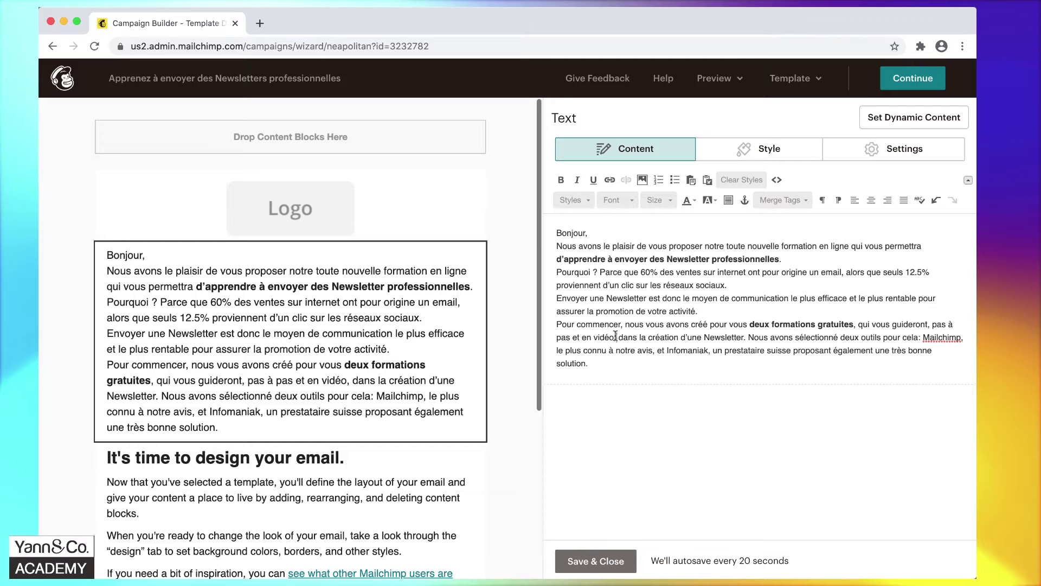
pyautogui.click(616, 337)
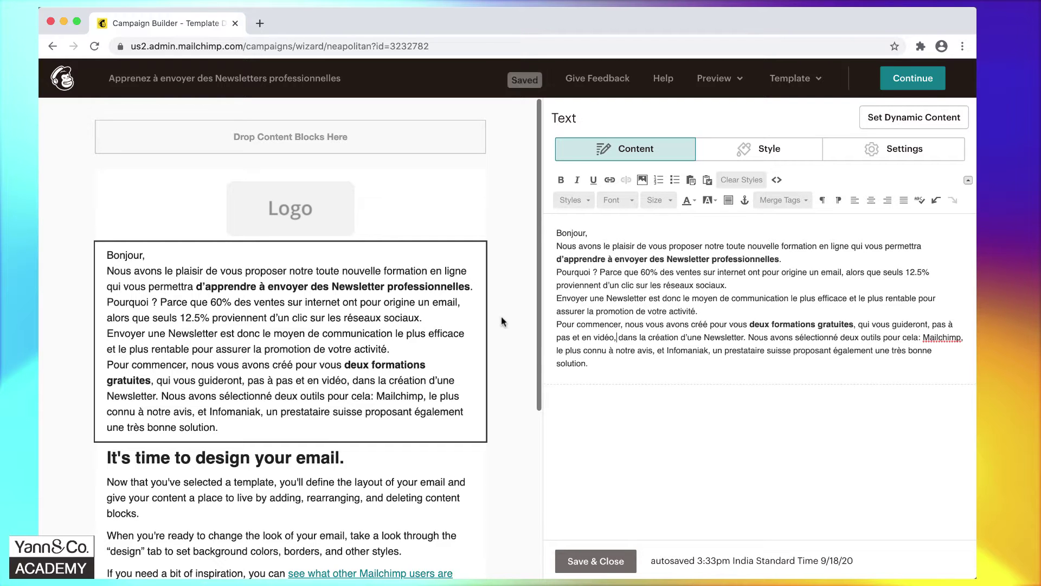
# Overwrite the English 'It's time to design your email.' block with the pasted French text.
pyautogui.scroll(-4, 333, 323)
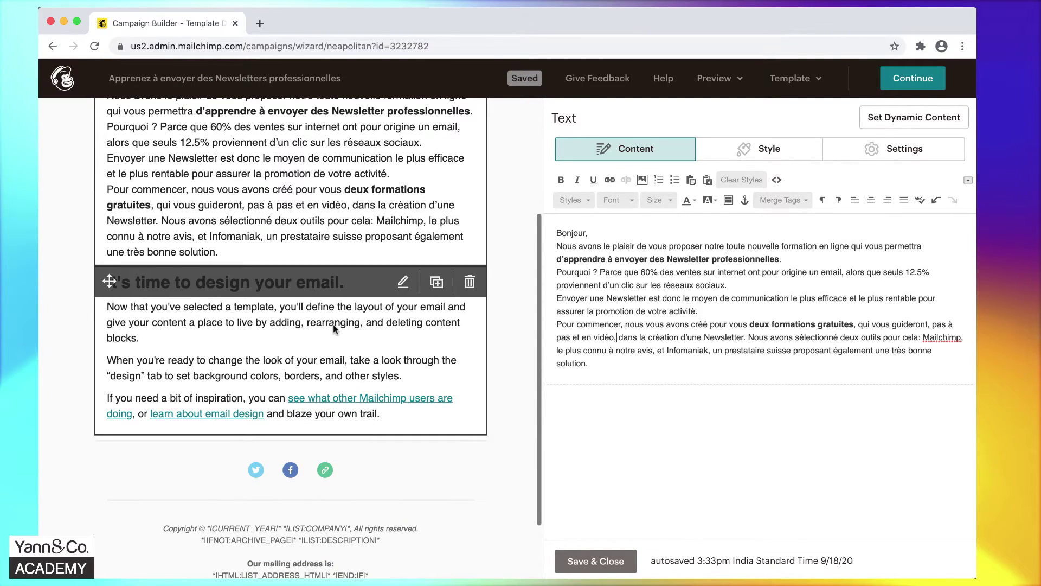
pyautogui.click(333, 324)
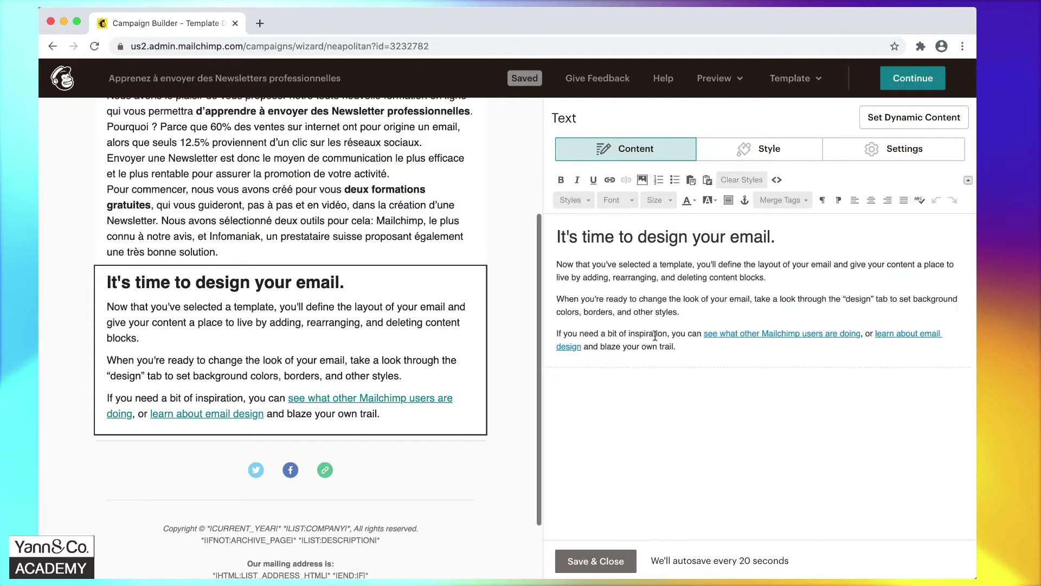
pyautogui.press('super+a')
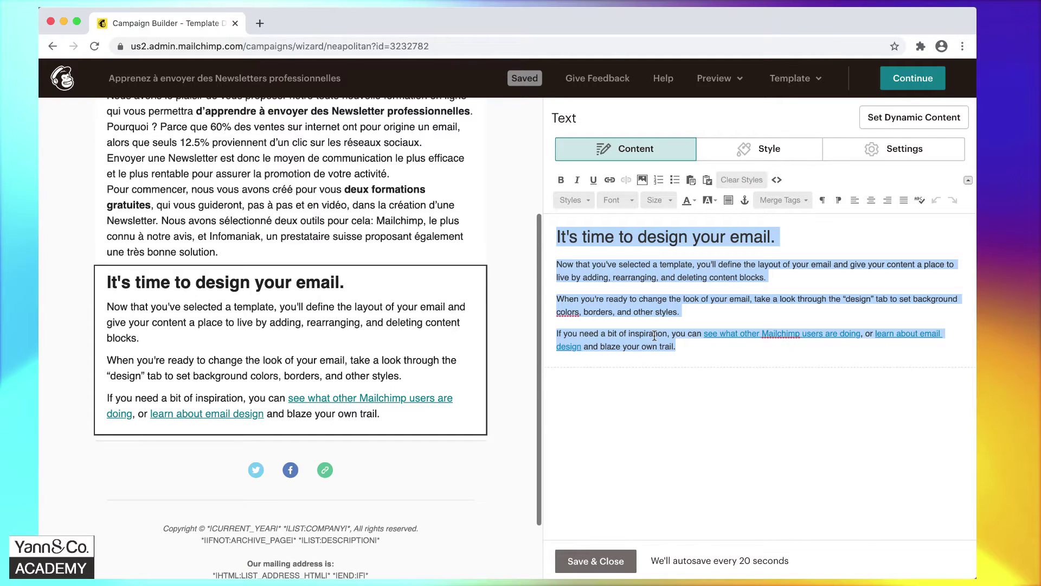
pyautogui.press('super+v')
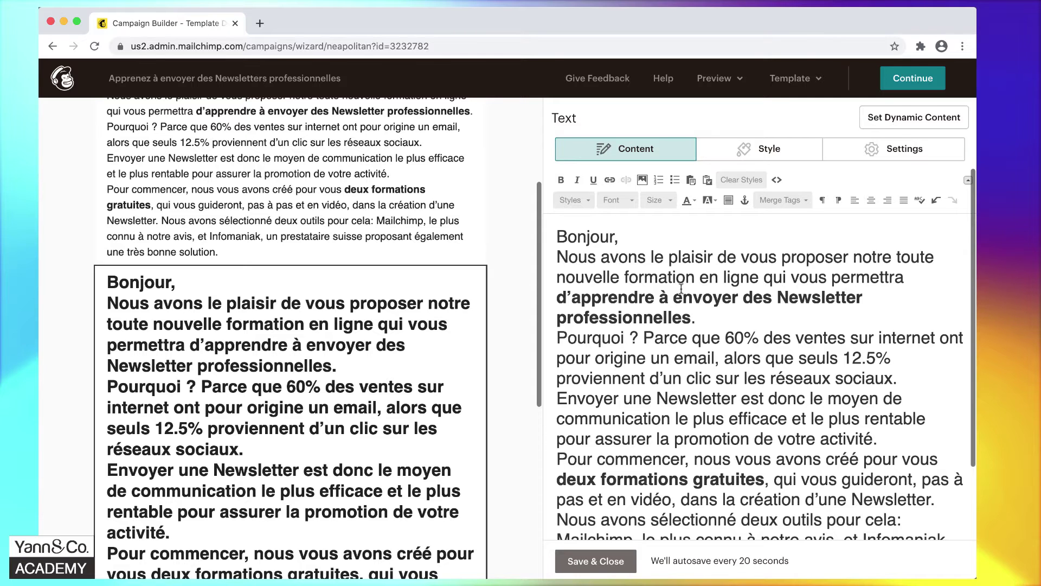
pyautogui.press('super+z')
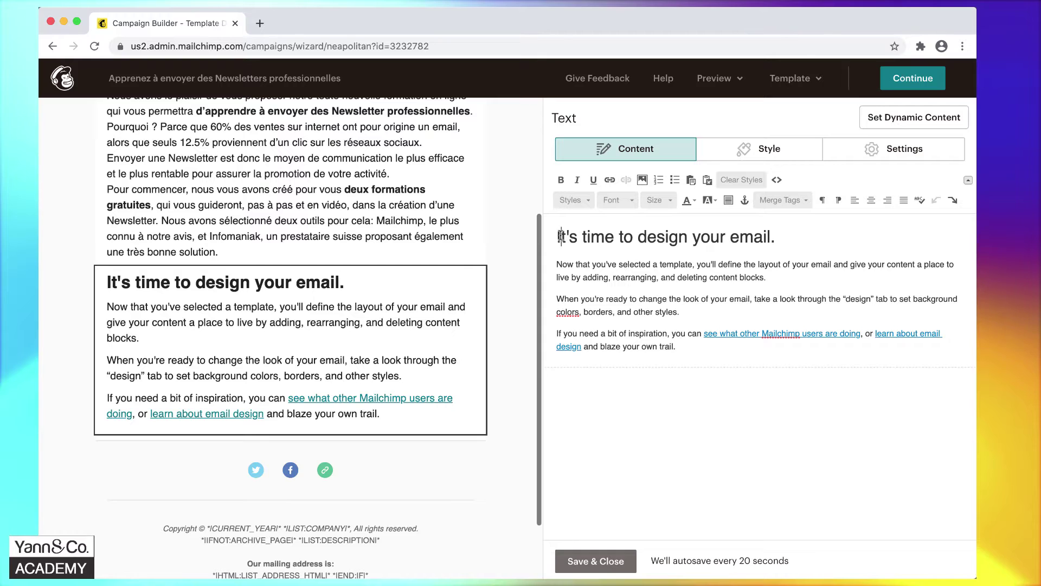
pyautogui.moveTo(558, 237); pyautogui.dragTo(782, 240)
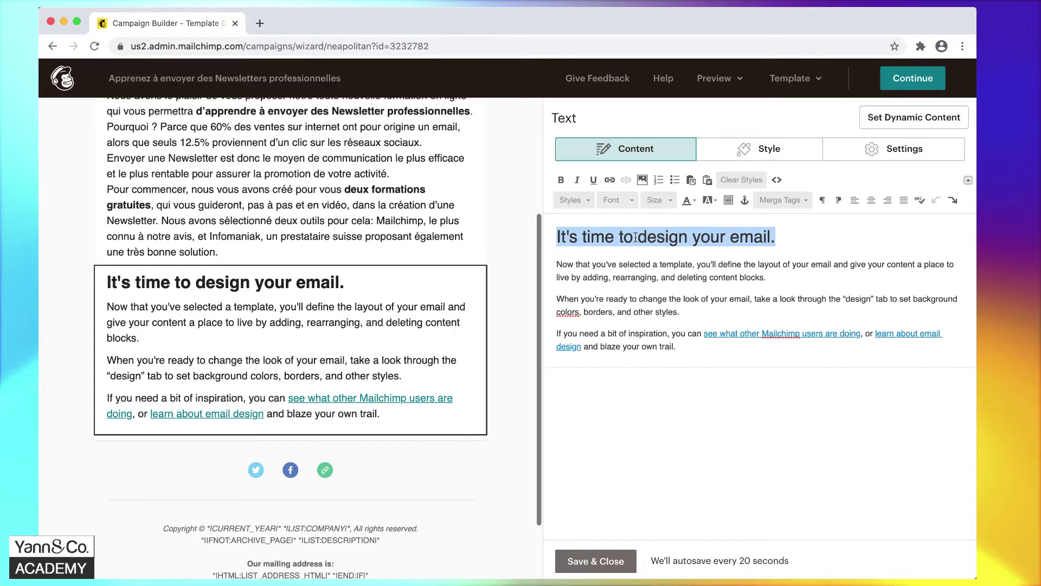
pyautogui.hotkey('ctrl', 'a')
pyautogui.write('Bonjour, Nous avons le plaisir de vous proposer notre toute nouvelle formation en ligne qui vous permettra d’apprendre à envoyer des Newsletter professionnelles. Pourquoi ? Parce que 60% des ventes sur internet ont pour origine un email, alors que seuls 12.5% proviennent d’un clic sur les réseaux sociaux. Envoyer une Newsletter est donc le moyen de communication le plus efficace et le plus rentable pour assurer la promotion de votre activité. Pour commencer, nous vous avons créé pour vous deux formations gratuites, qui vous guideront, pas à pas et en vidéo, dans la création d’une Newsletter. Nous avons sélectionné deux outils pour cela: Mailchimp, le plus connu à notre avis, et Infomaniak, un prestataire suisse proposant également une très bonne solution.')
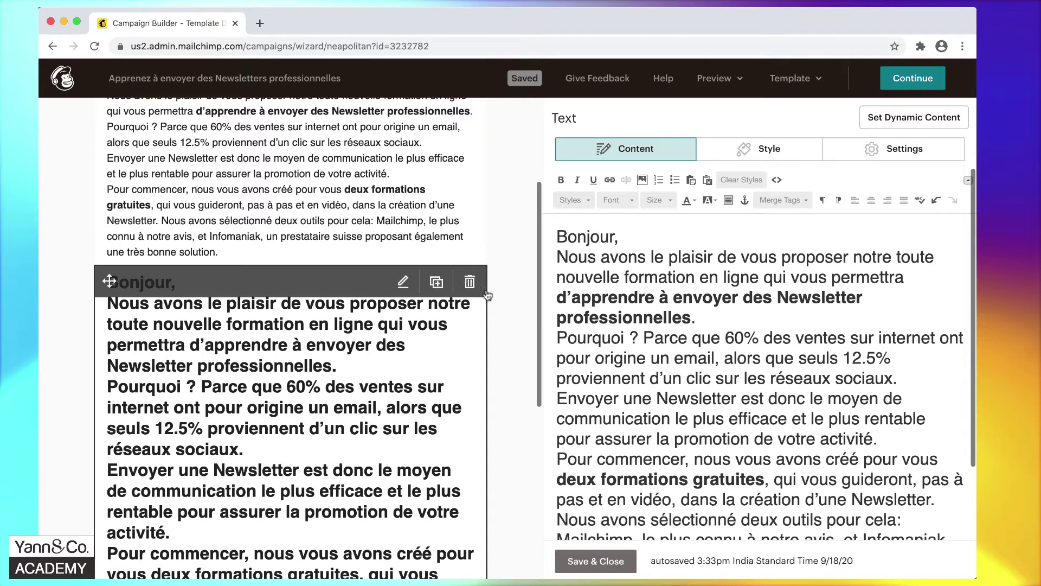
# Delete that duplicate French text block and confirm the deletion.
pyautogui.moveTo(441, 320)
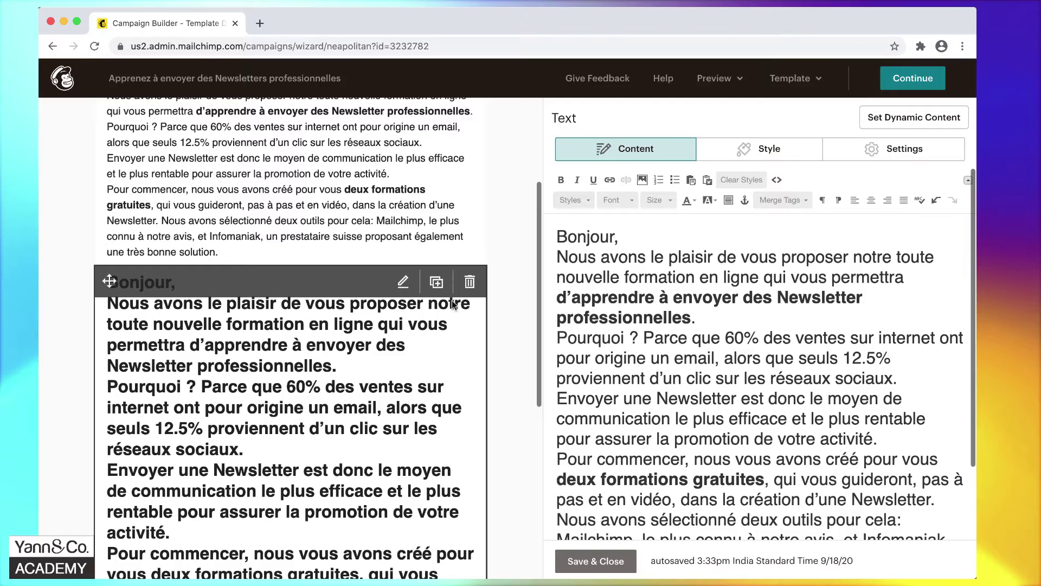
pyautogui.click(470, 283)
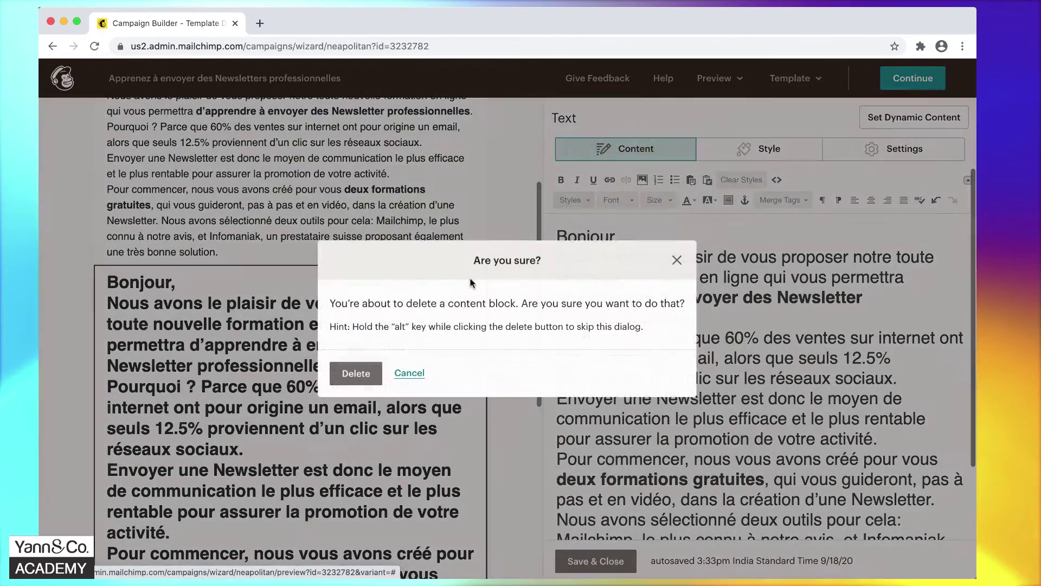
pyautogui.click(356, 374)
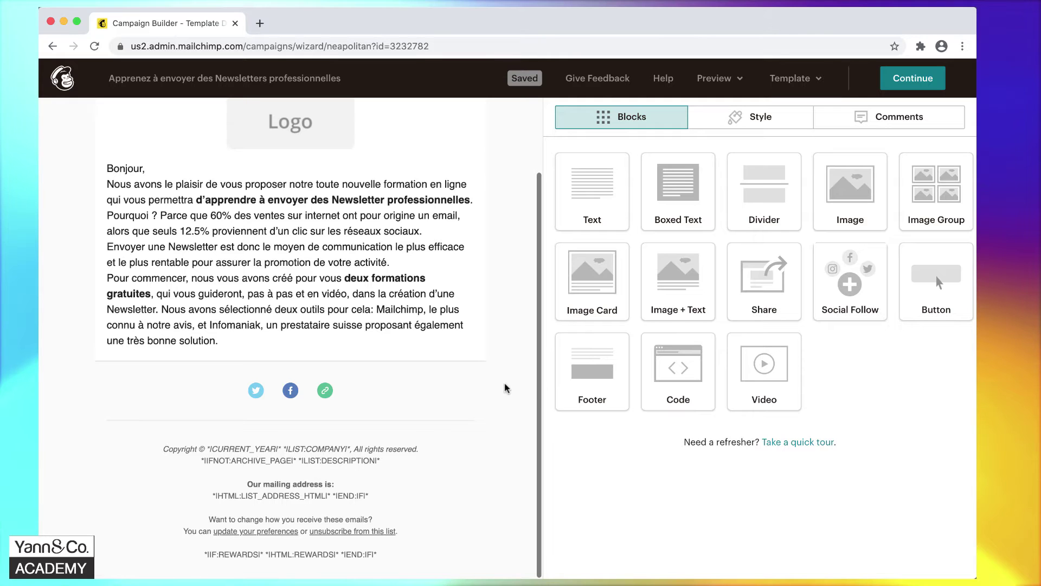
# Open the logo block's image settings and choose Replace to reach the file library.
pyautogui.scroll(3, 505, 388)
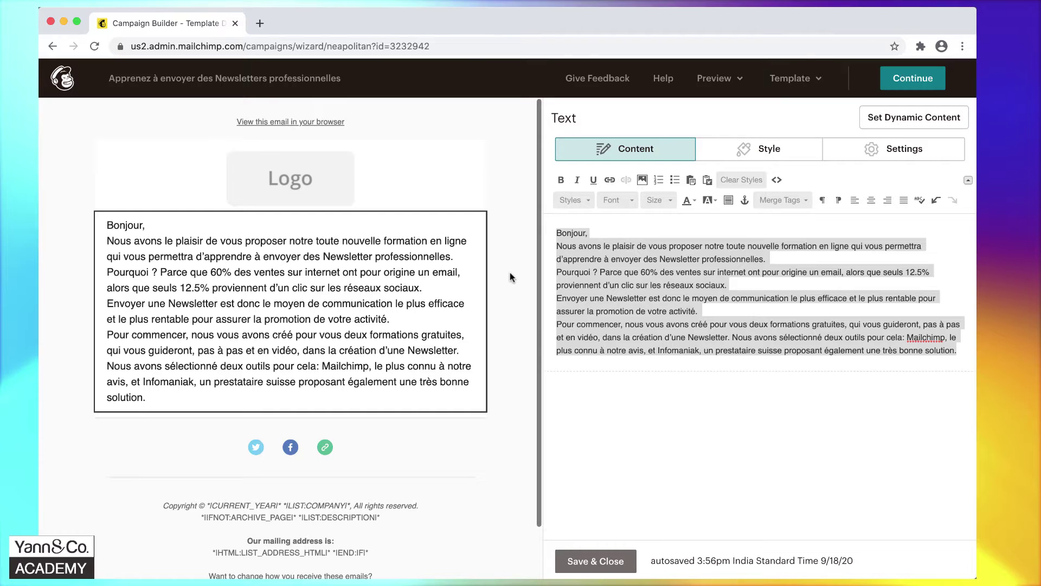
pyautogui.click(284, 187)
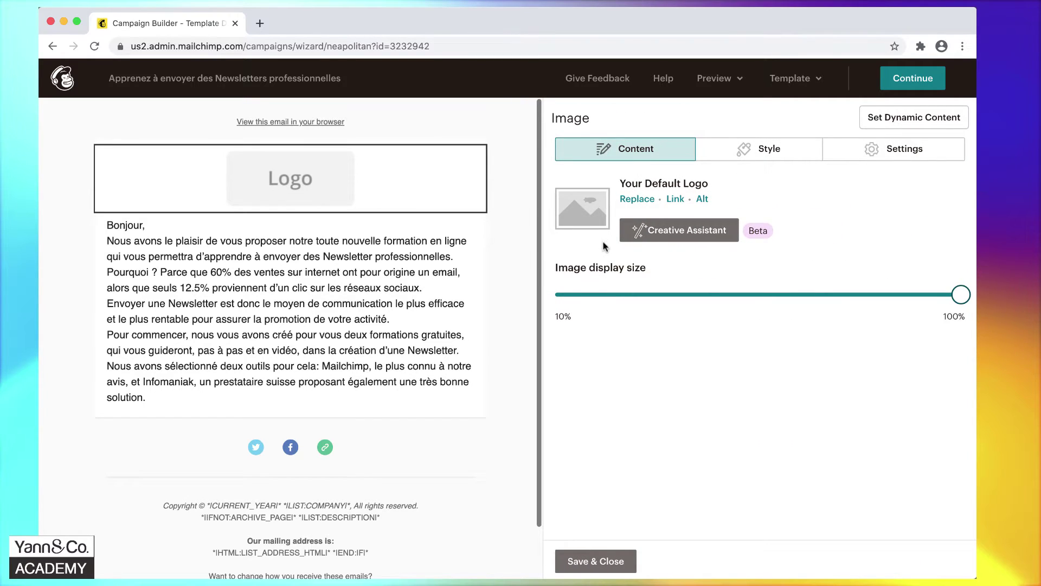
pyautogui.click(638, 200)
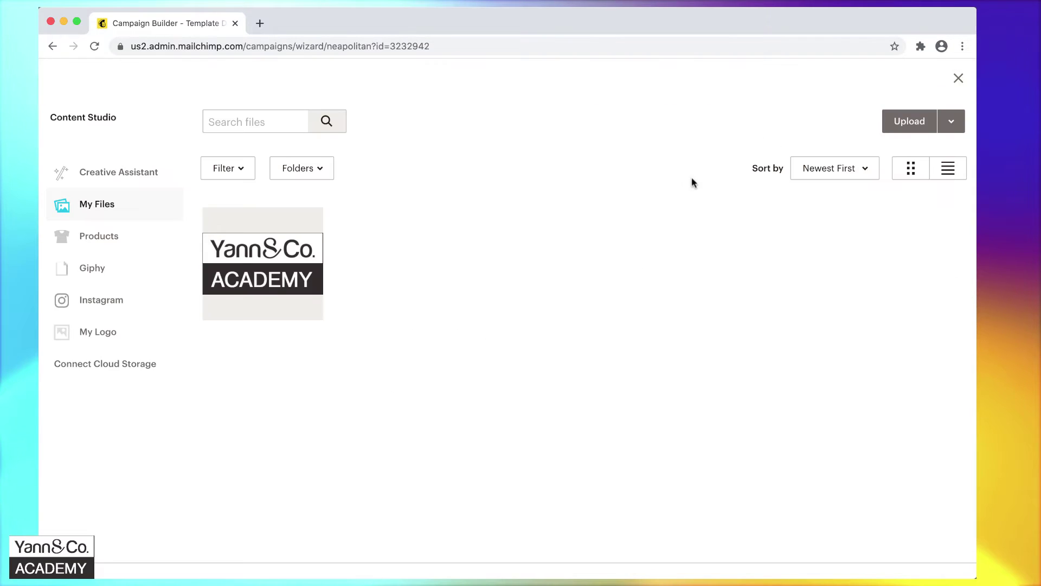
# Upload Yann-and-Co-Academy-logo.jpg from the Desktop as the logo image.
pyautogui.click(906, 122)
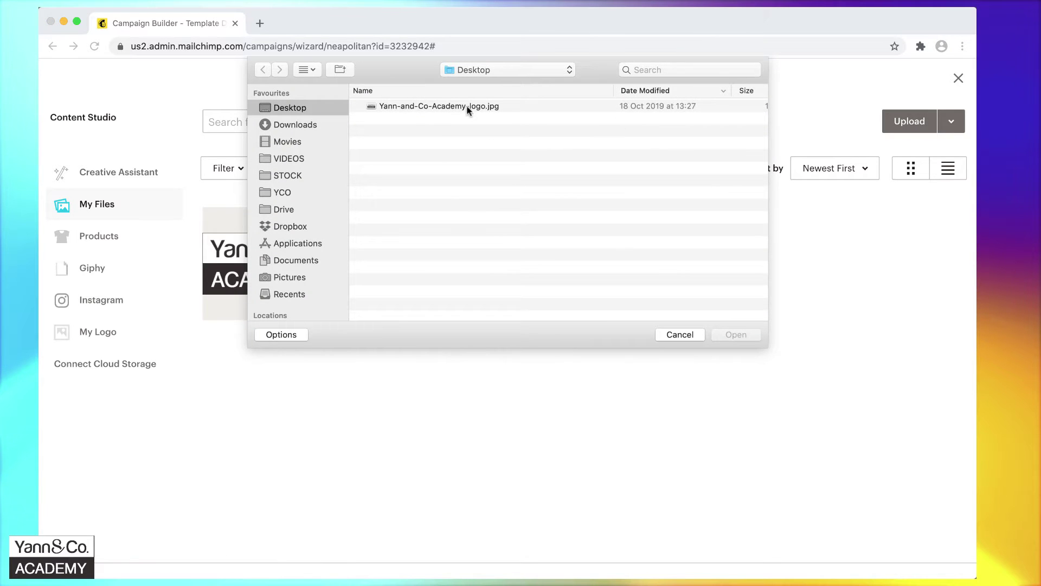
pyautogui.click(445, 107)
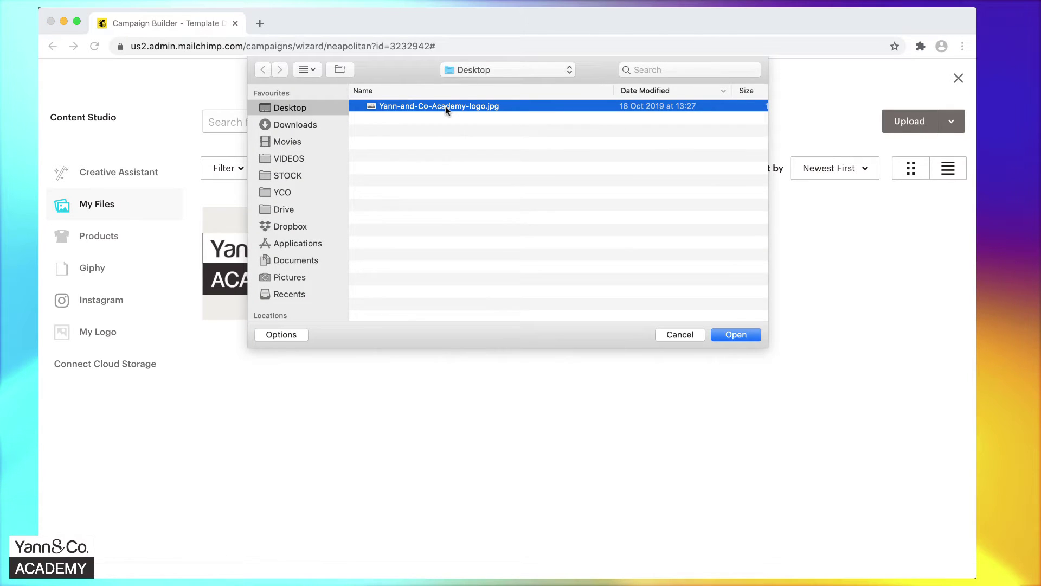
pyautogui.click(674, 334)
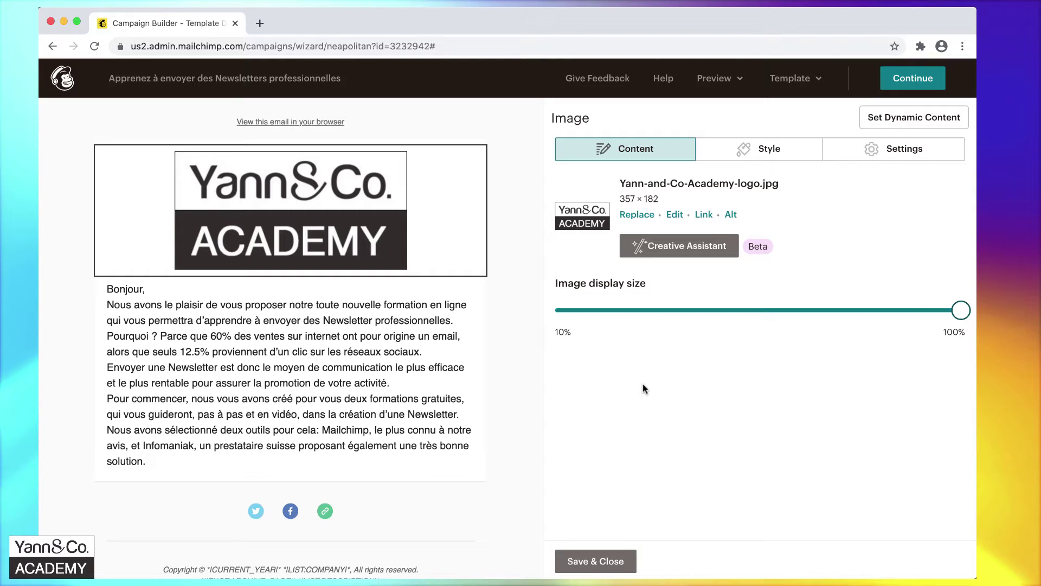
pyautogui.click(238, 561)
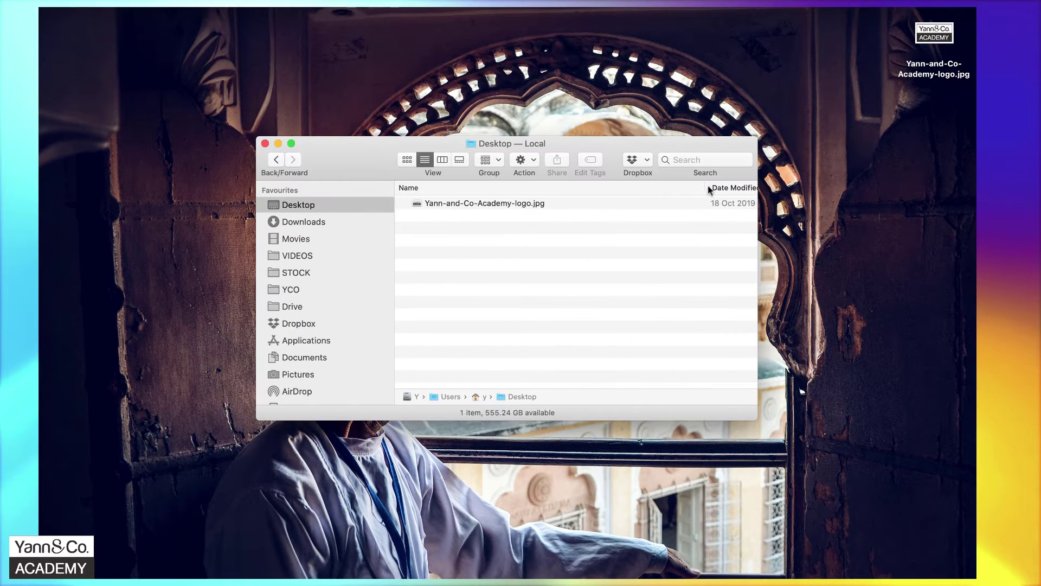
pyautogui.moveTo(705, 188); pyautogui.dragTo(580, 188)
pyautogui.moveTo(757, 201); pyautogui.dragTo(831, 201)
pyautogui.click(738, 207)
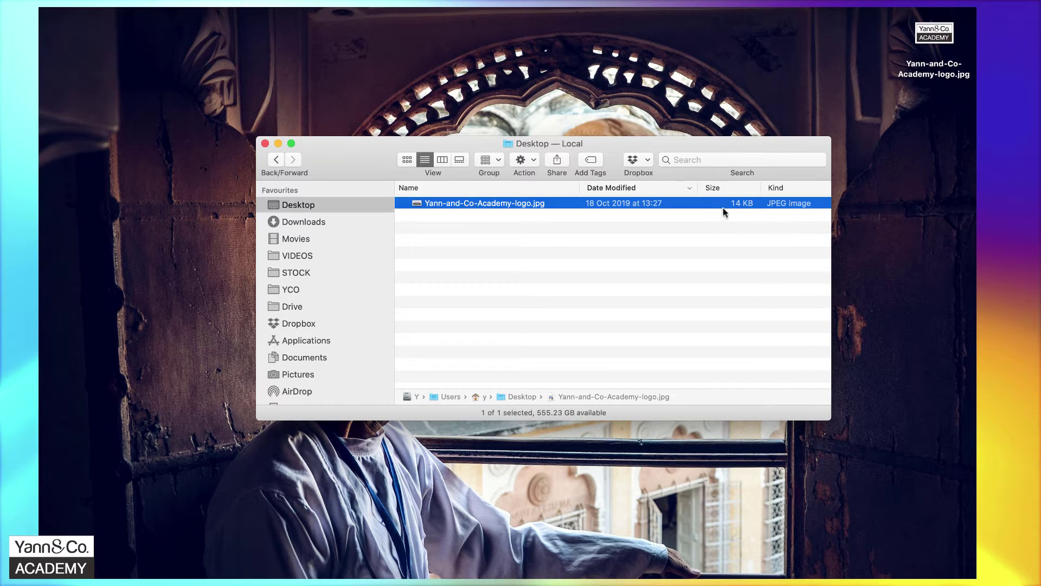
pyautogui.click(718, 213)
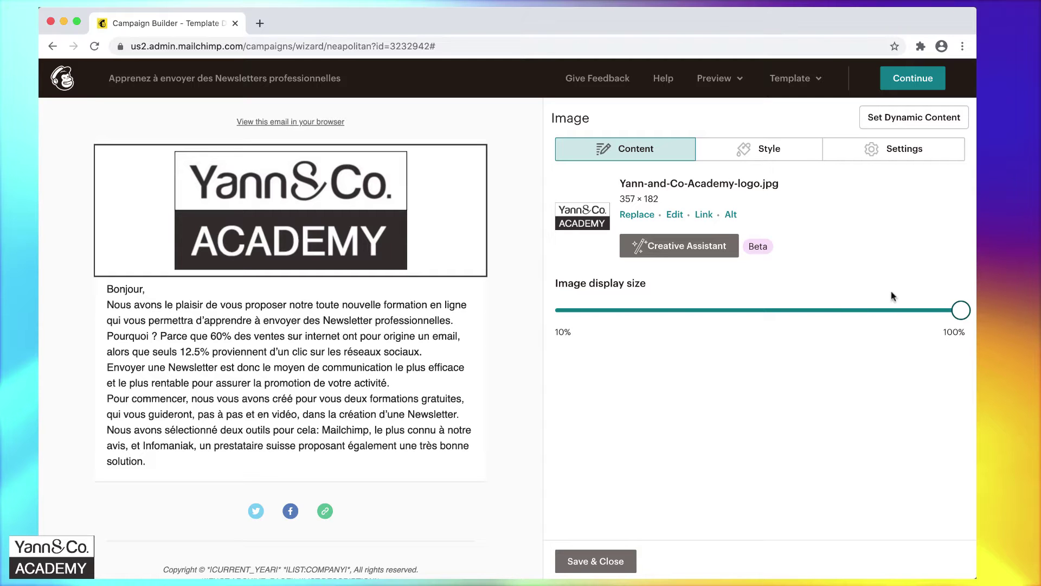
pyautogui.moveTo(961, 311); pyautogui.dragTo(736, 313)
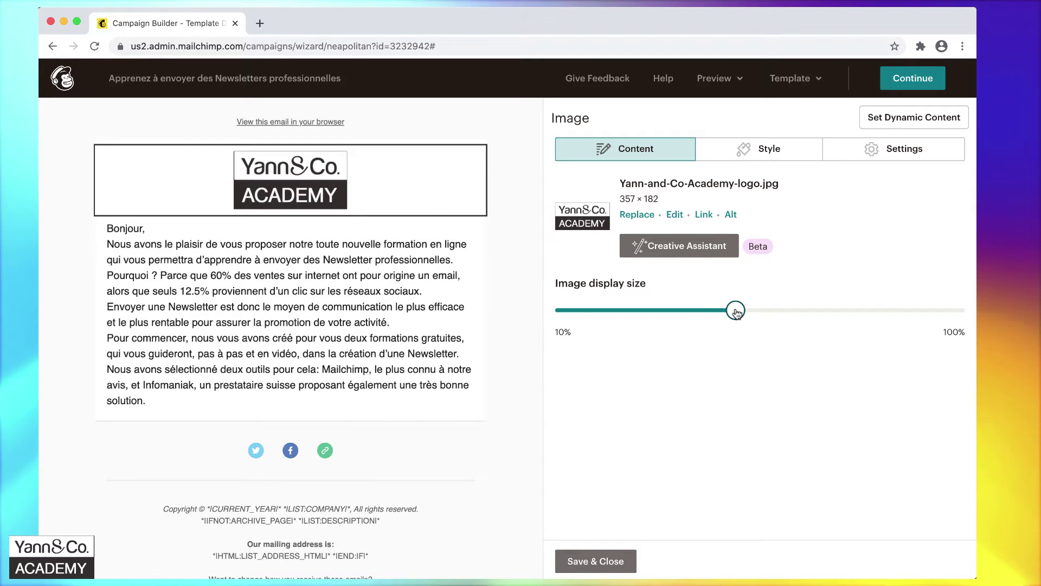
pyautogui.moveTo(736, 313); pyautogui.dragTo(961, 312)
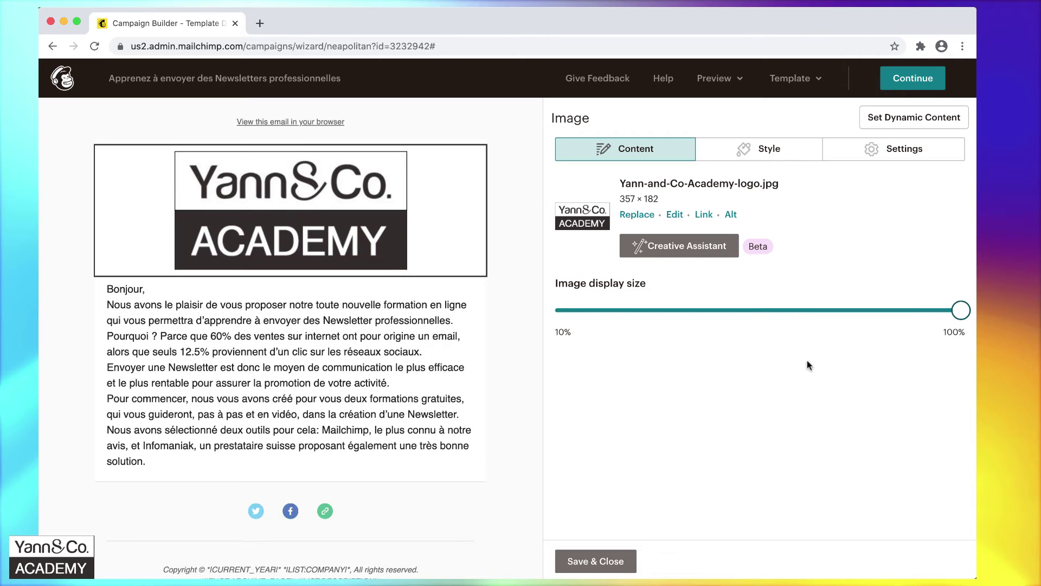
pyautogui.click(674, 216)
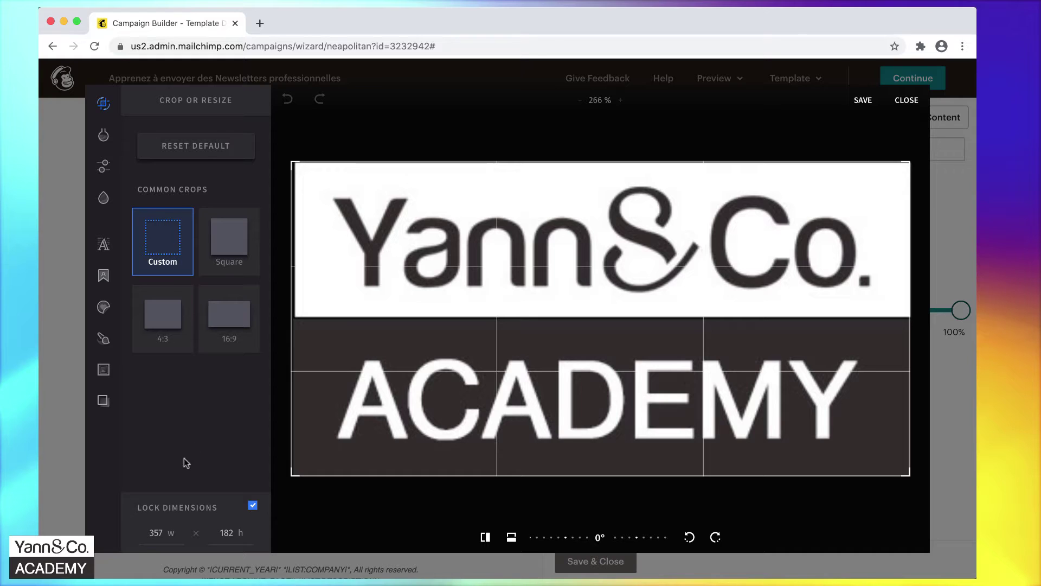
# Resize the logo to width 150 (height 76, dimensions locked) and save.
pyautogui.doubleClick(156, 533)
pyautogui.doubleClick(226, 533)
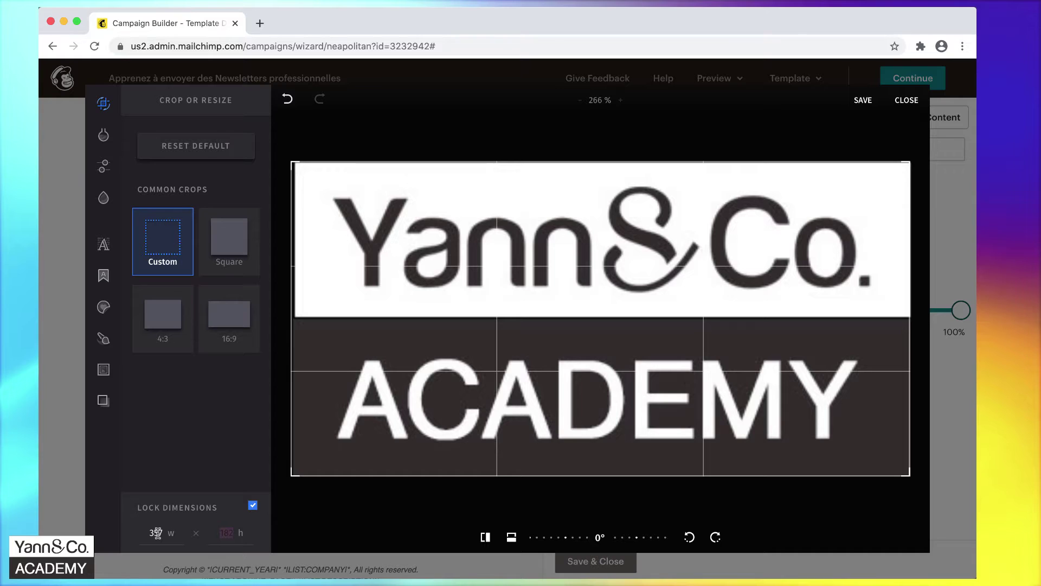
pyautogui.doubleClick(154, 532)
pyautogui.write('150')
pyautogui.click(200, 463)
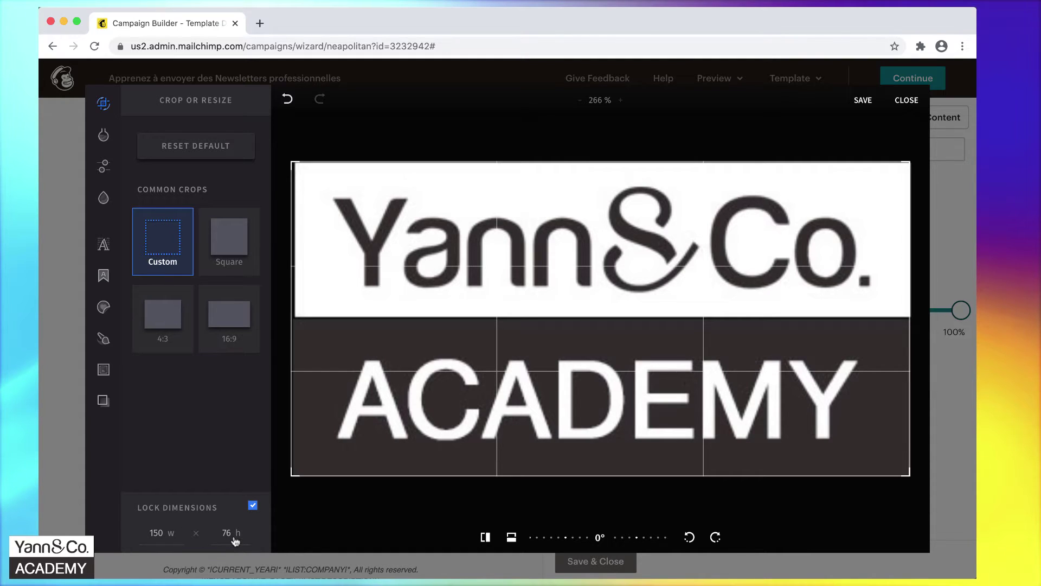
pyautogui.click(863, 101)
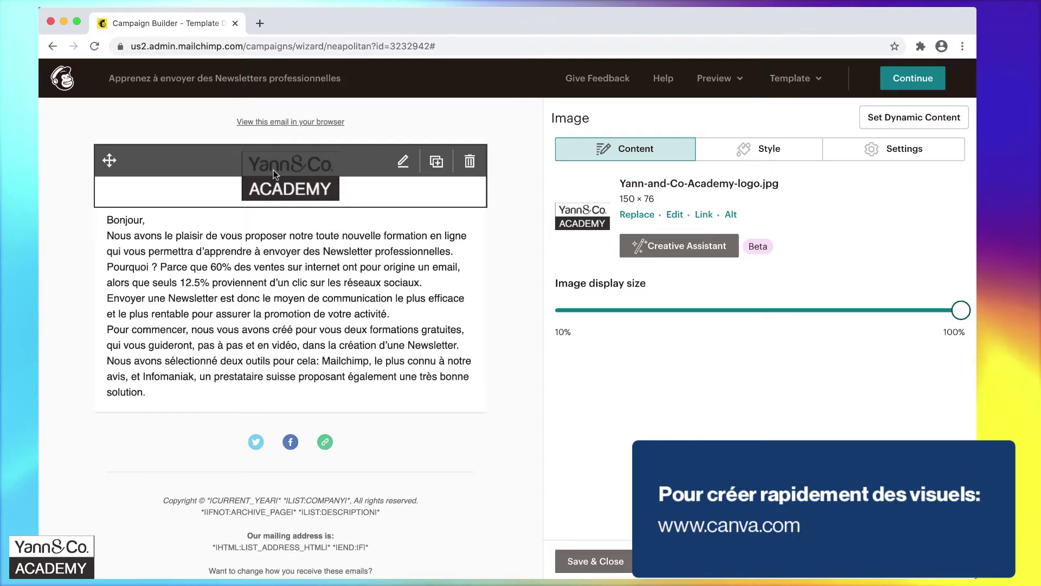
# Go to the Canva website in a new Chrome tab.
pyautogui.click(259, 23)
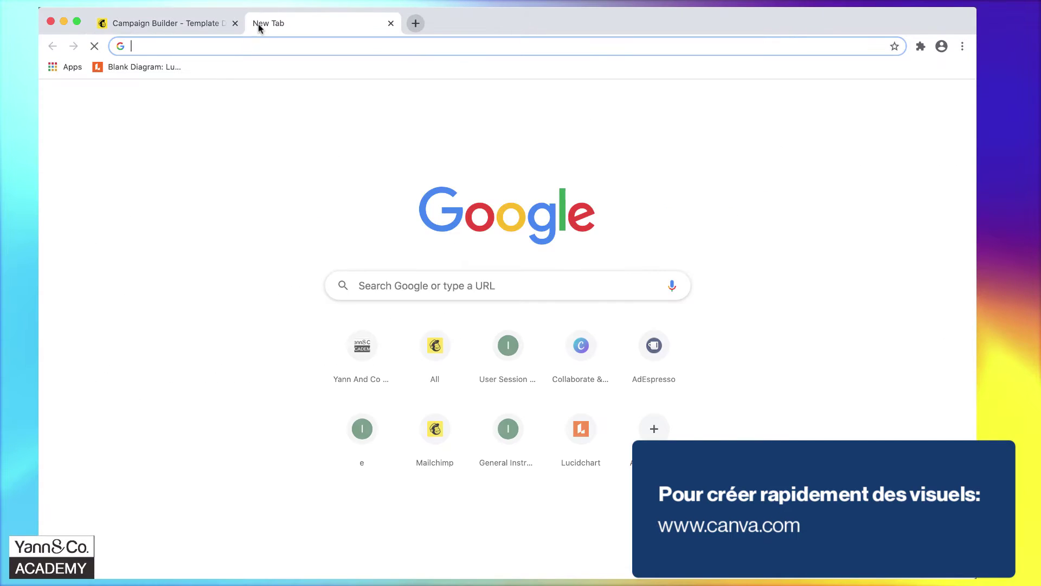
pyautogui.write('canva')
pyautogui.press('Return')
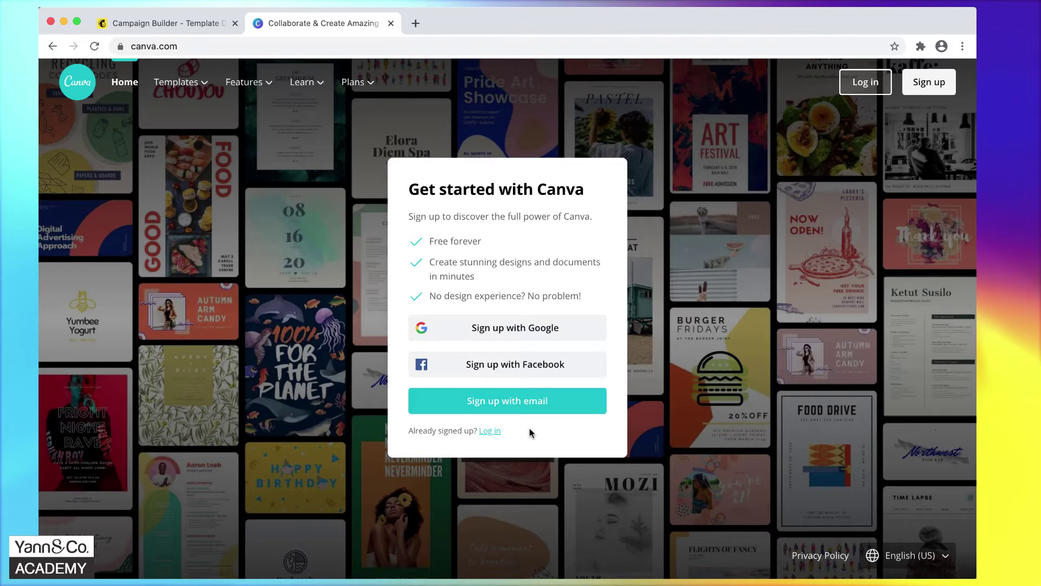
# Log in to Canva with the saved account credentials.
pyautogui.click(490, 431)
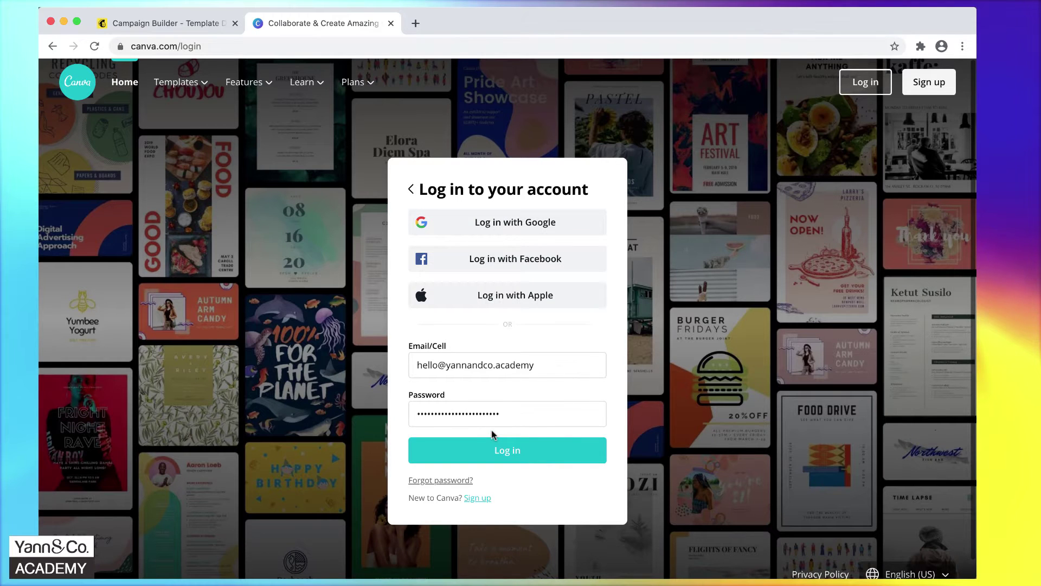
pyautogui.click(512, 451)
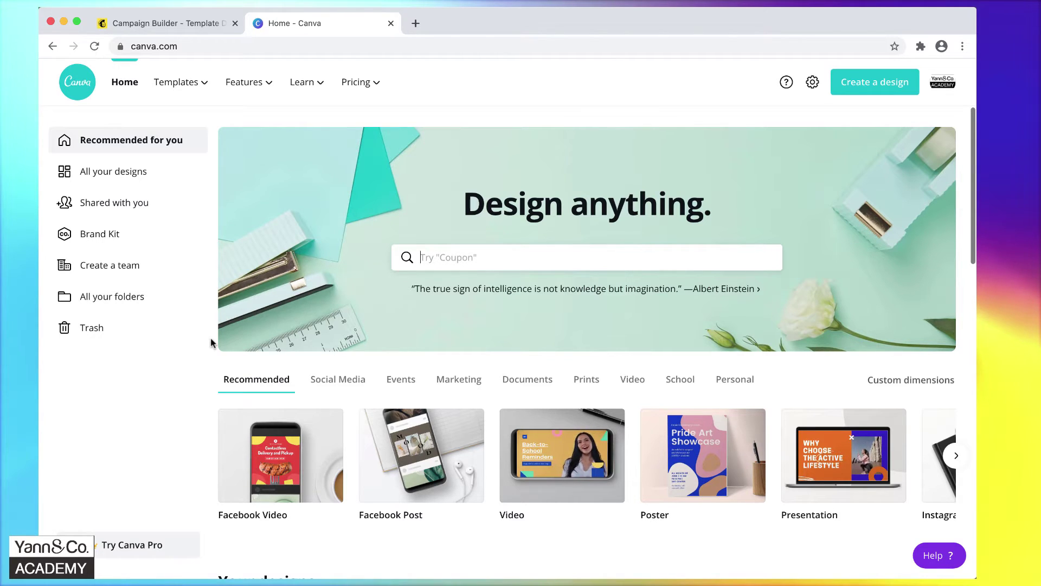
pyautogui.scroll(-2, 211, 337)
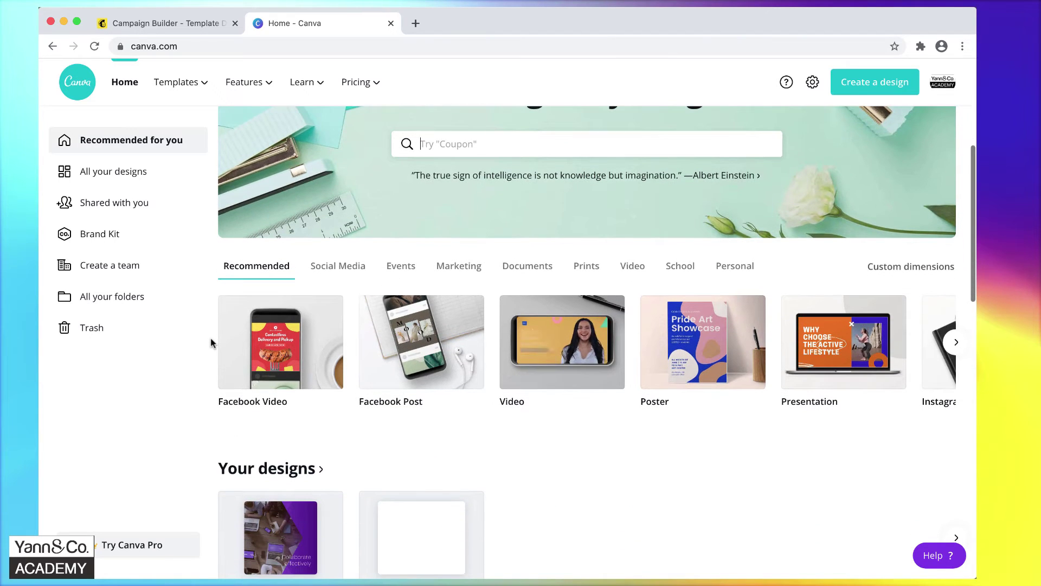
pyautogui.scroll(2, 212, 342)
# Search Canva for 'email' and show the Email Header templates.
pyautogui.click(458, 258)
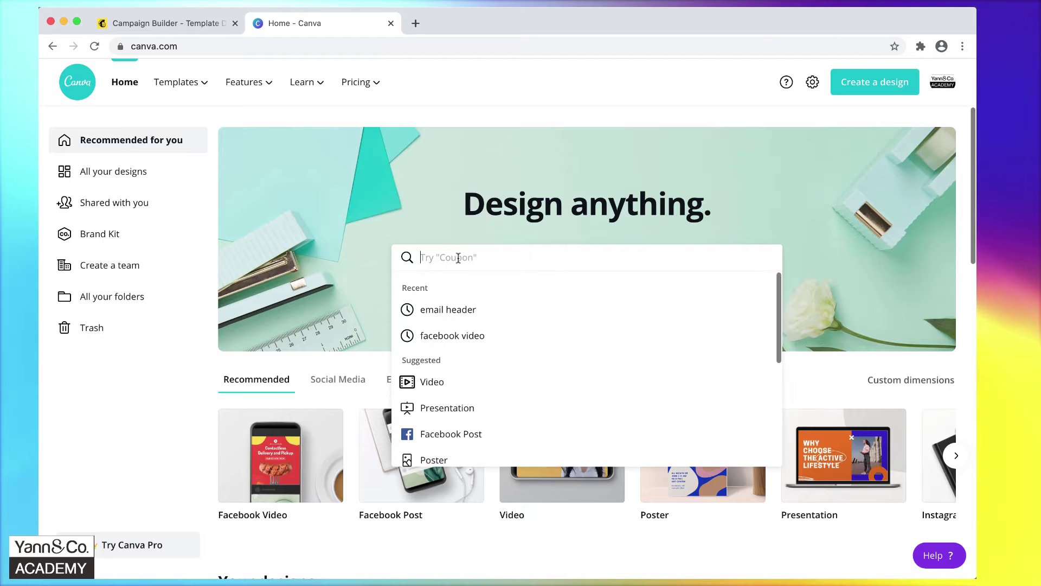
pyautogui.write('email')
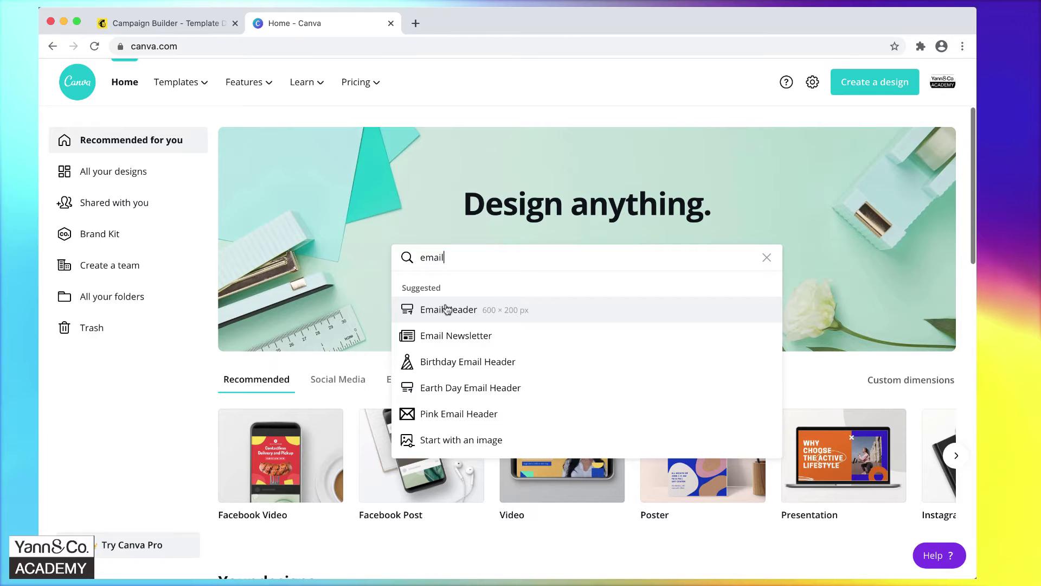
pyautogui.click(538, 311)
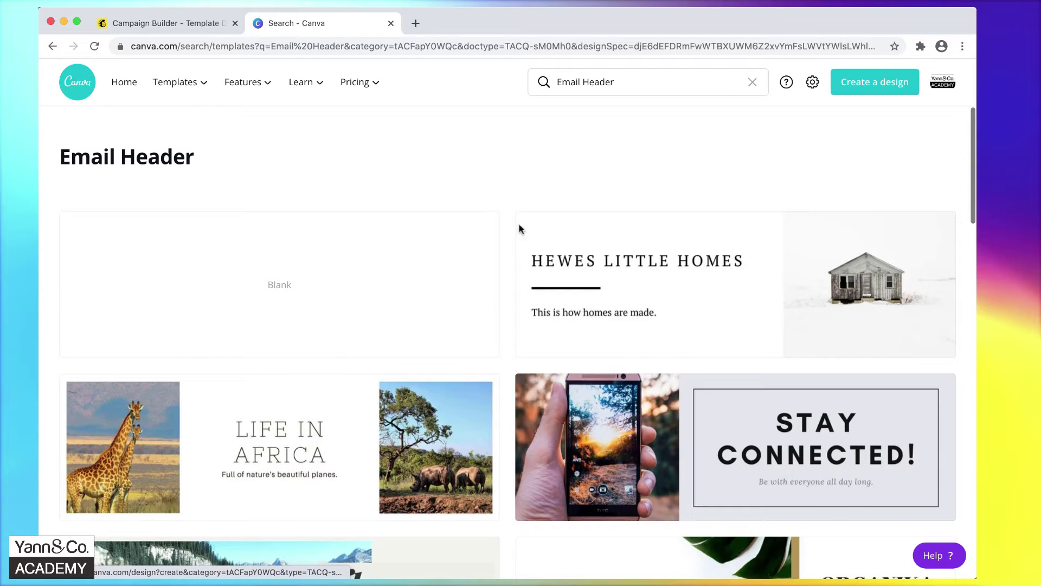
# Browse the Email Header results and open the Pilates Core Build template.
pyautogui.scroll(-5, 509, 176)
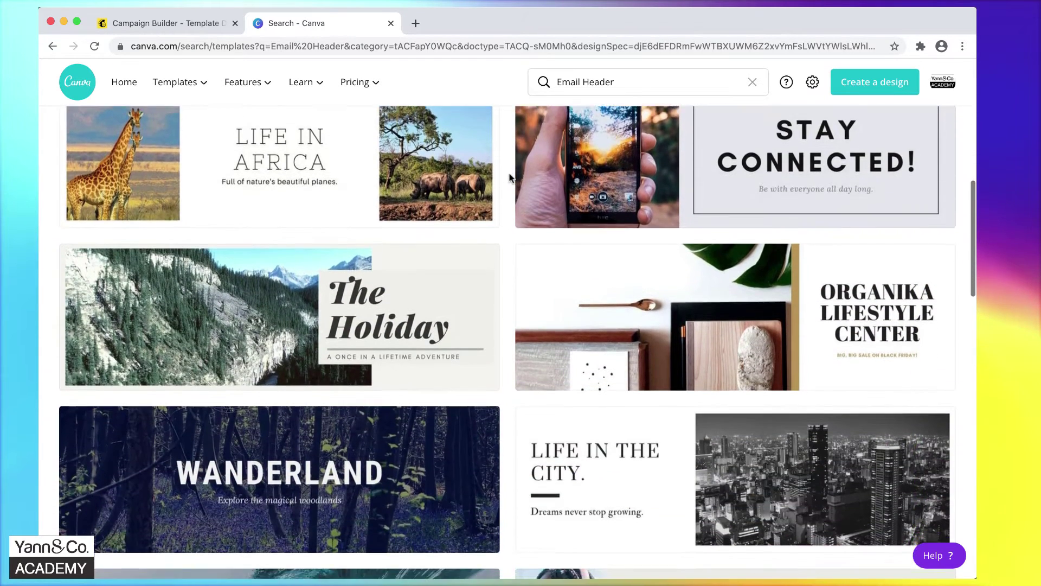
pyautogui.scroll(-5, 509, 177)
pyautogui.scroll(-7, 509, 177)
pyautogui.scroll(-5, 508, 176)
pyautogui.scroll(-2, 509, 177)
pyautogui.scroll(-3, 510, 177)
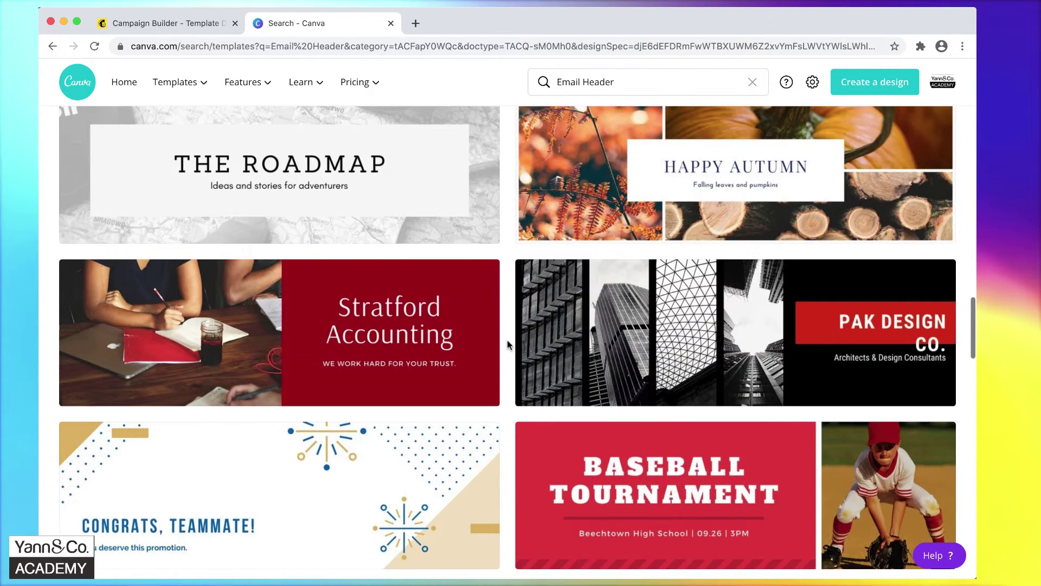
pyautogui.scroll(-4, 507, 341)
pyautogui.scroll(-10, 509, 344)
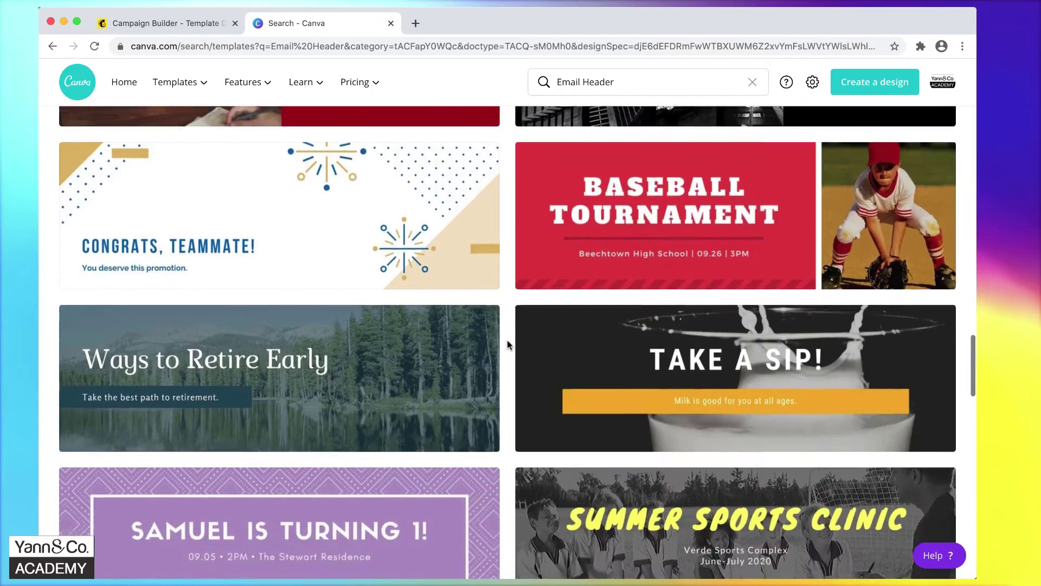
pyautogui.scroll(-20, 510, 344)
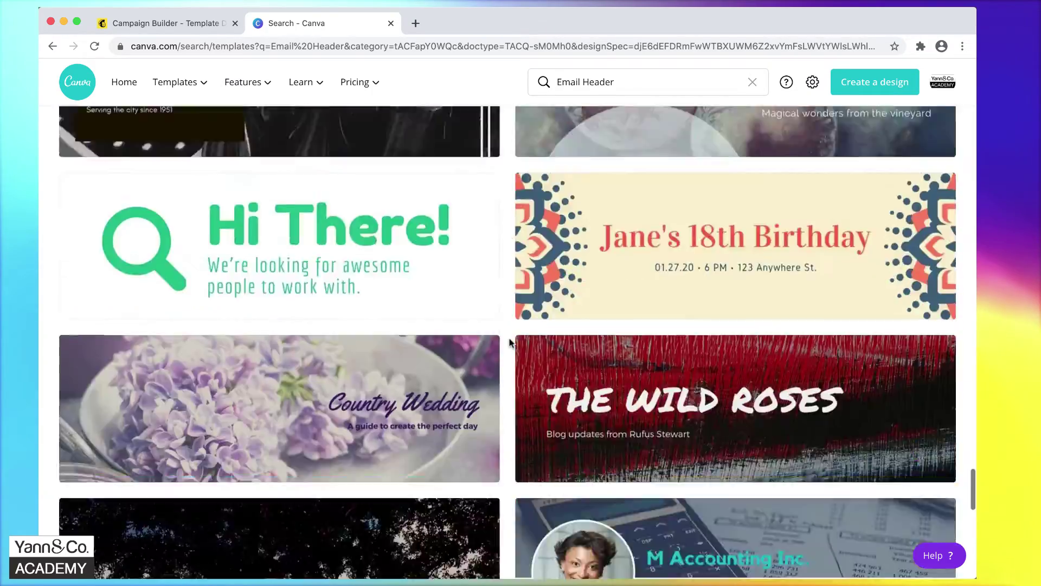
pyautogui.scroll(20, 514, 344)
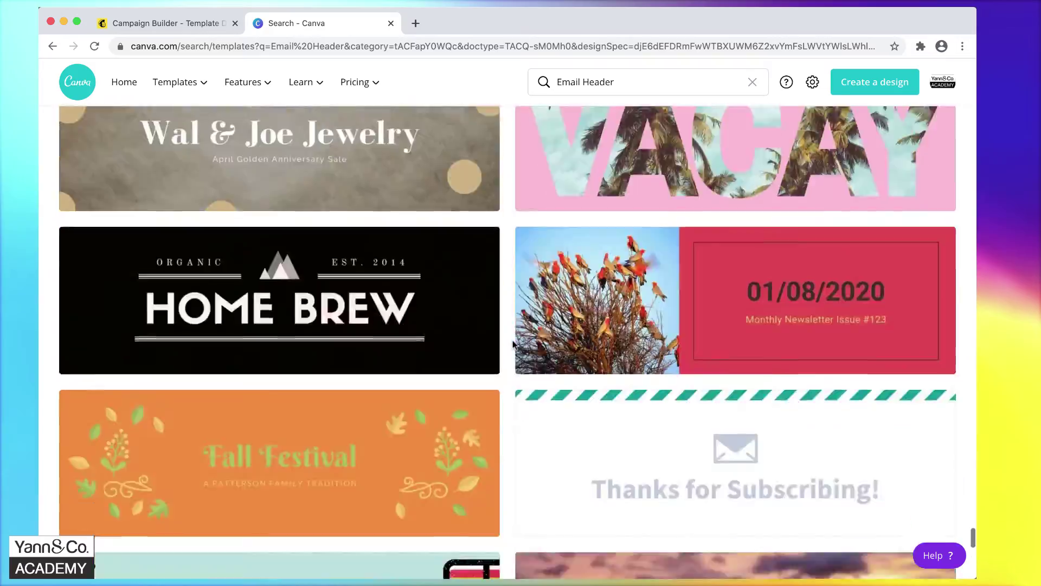
pyautogui.scroll(-20, 514, 345)
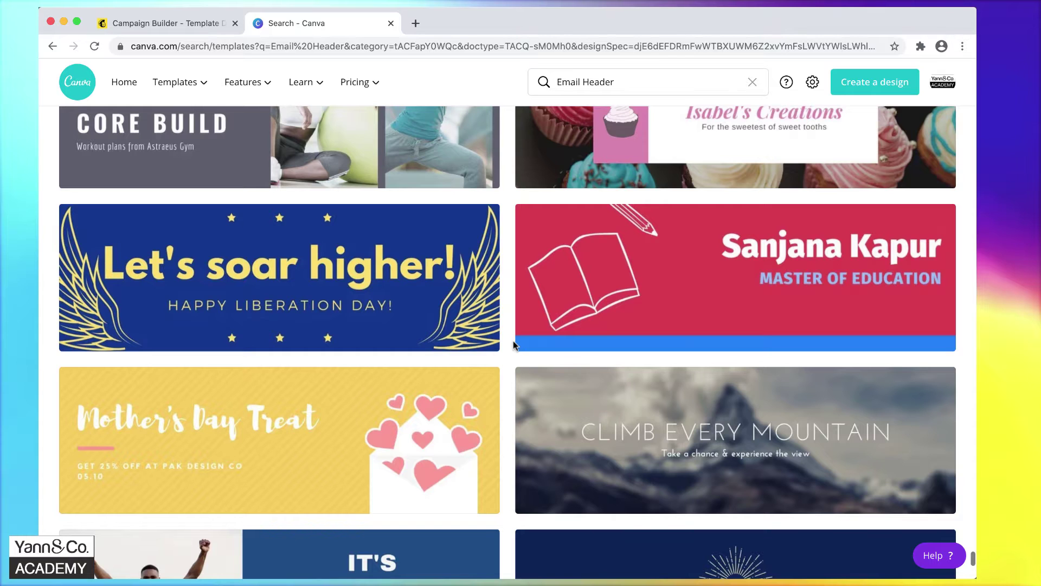
pyautogui.scroll(4, 514, 345)
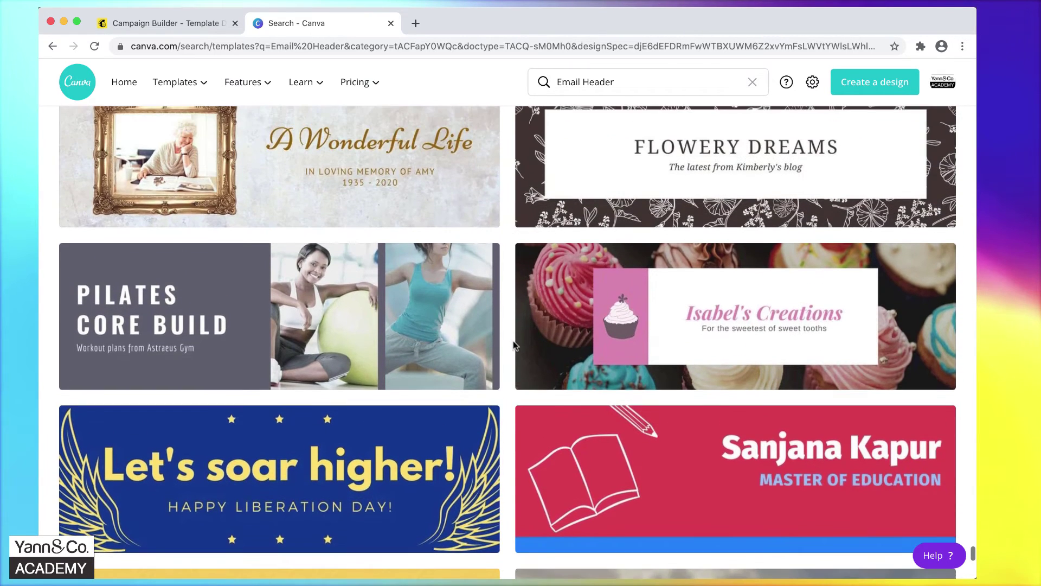
pyautogui.click(250, 296)
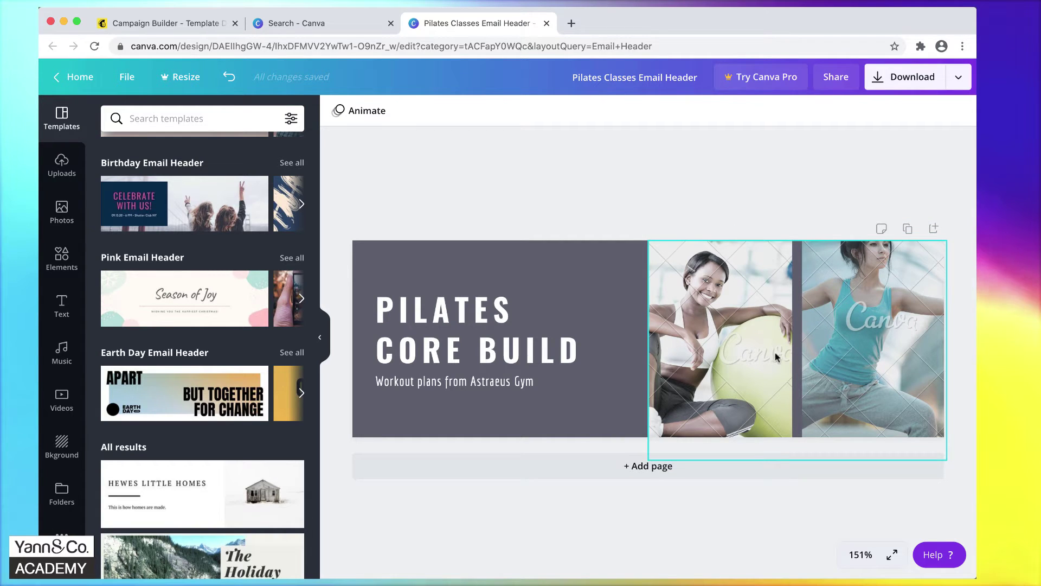
# Try editing the 'PILATES CORE BUILD' heading, then select every element in the design.
pyautogui.click(444, 316)
pyautogui.doubleClick(445, 316)
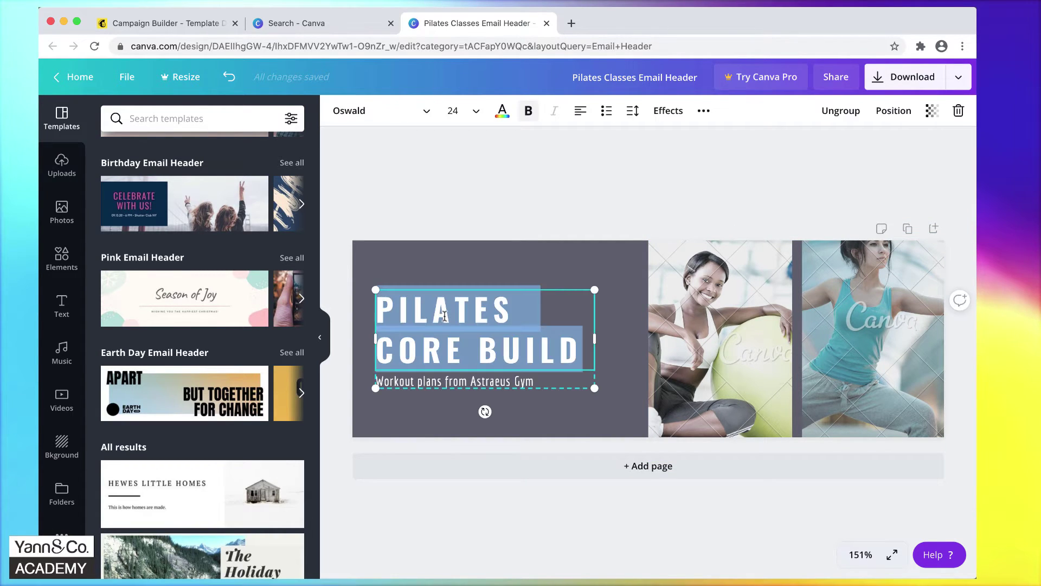
pyautogui.click(446, 451)
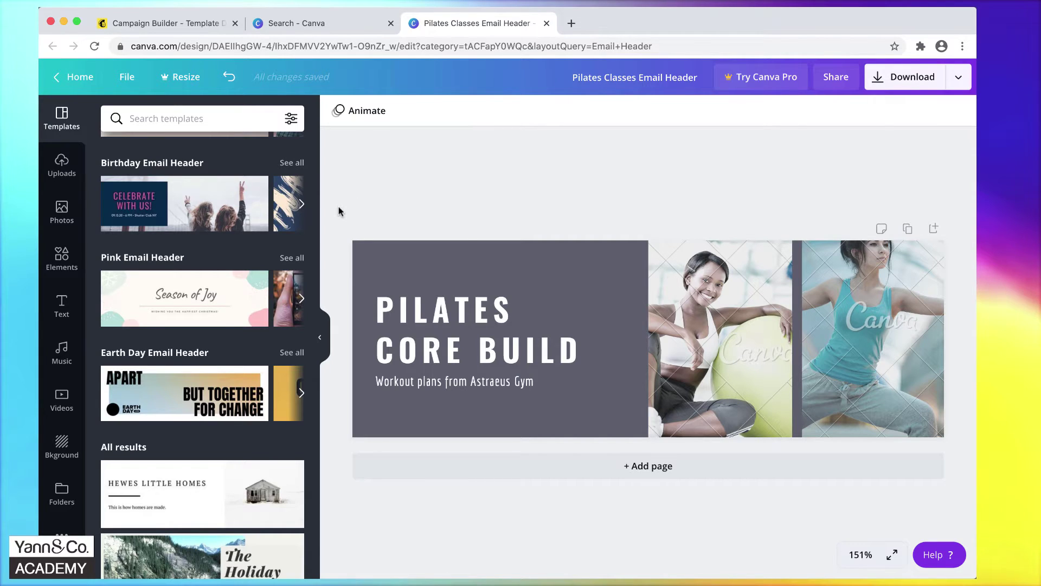
pyautogui.press('super+a')
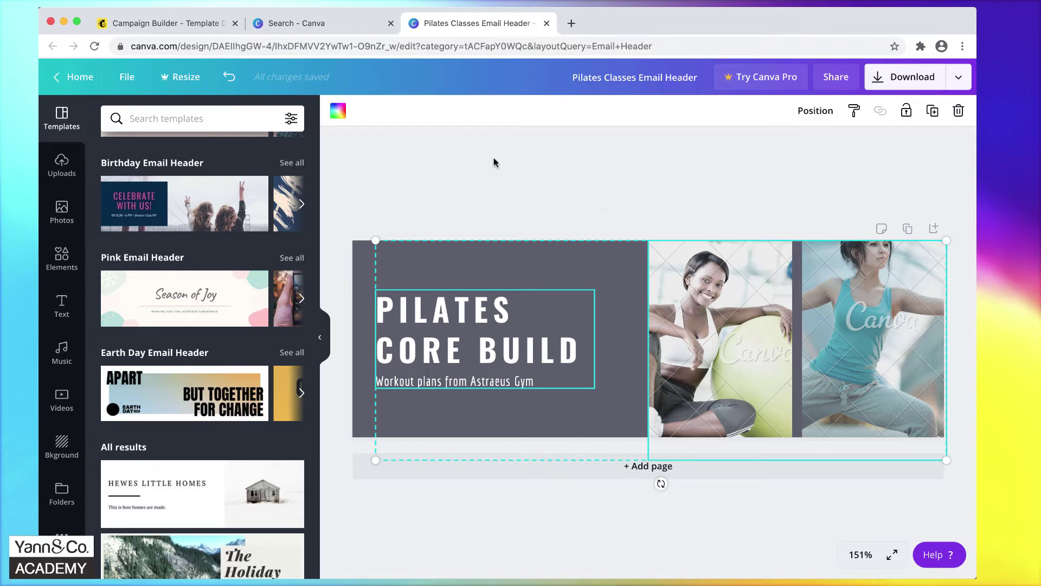
# Try the Organika, Metropolitan, Tunnel Wave and Gift Guide templates on the header page.
pyautogui.scroll(-10, 228, 269)
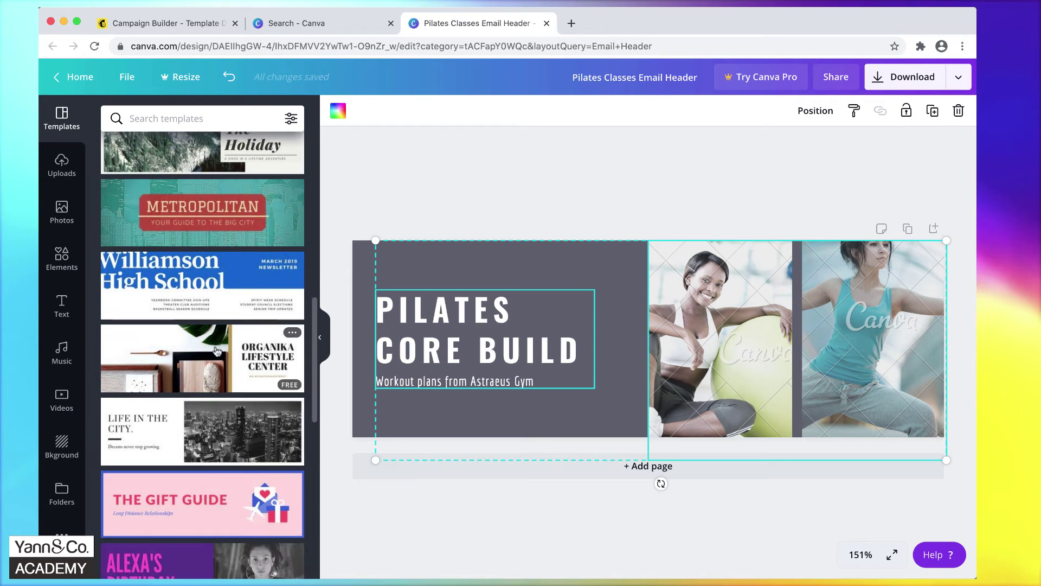
pyautogui.click(233, 372)
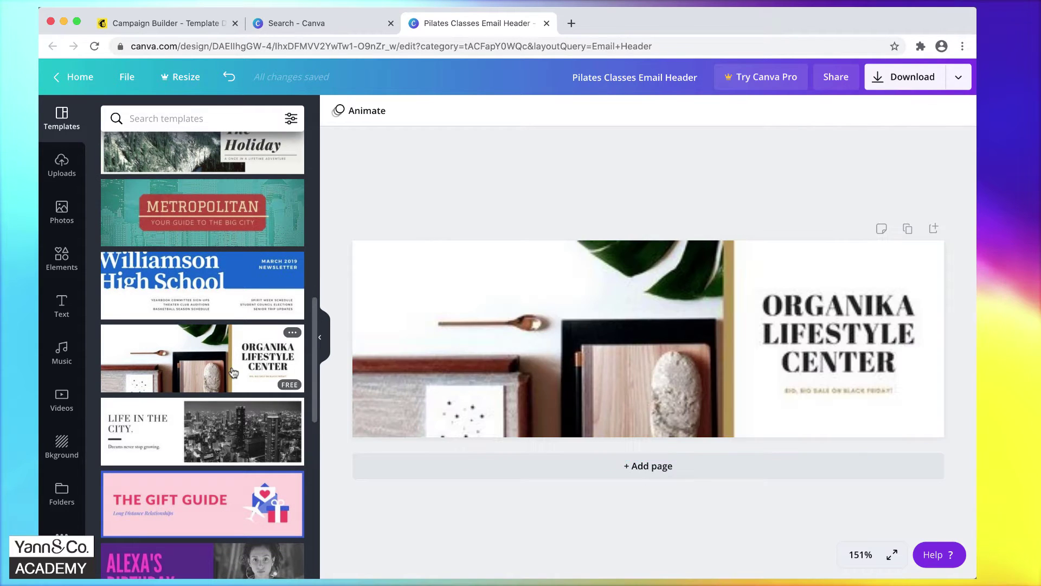
pyautogui.click(214, 202)
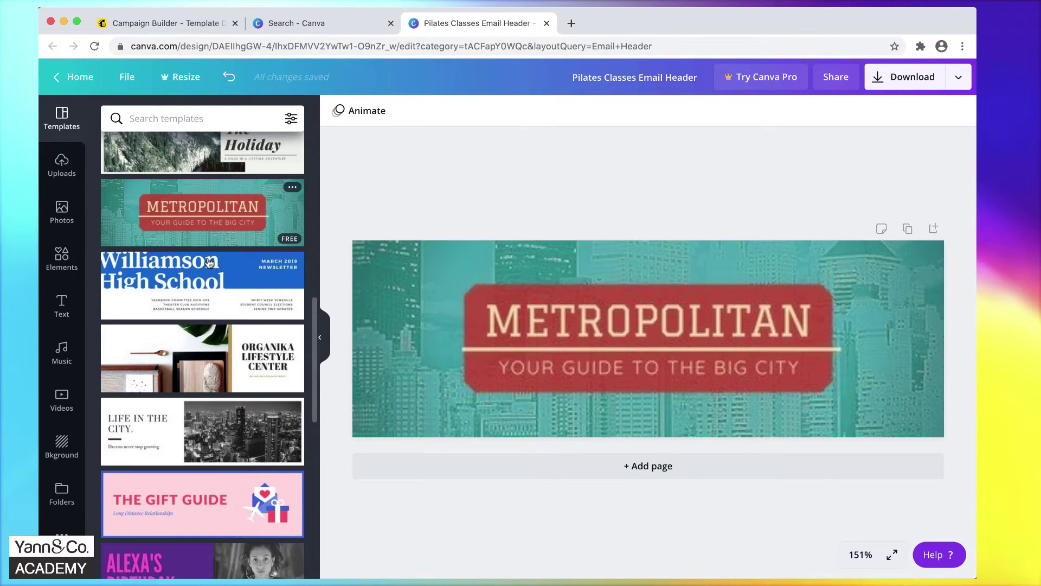
pyautogui.scroll(-6, 212, 379)
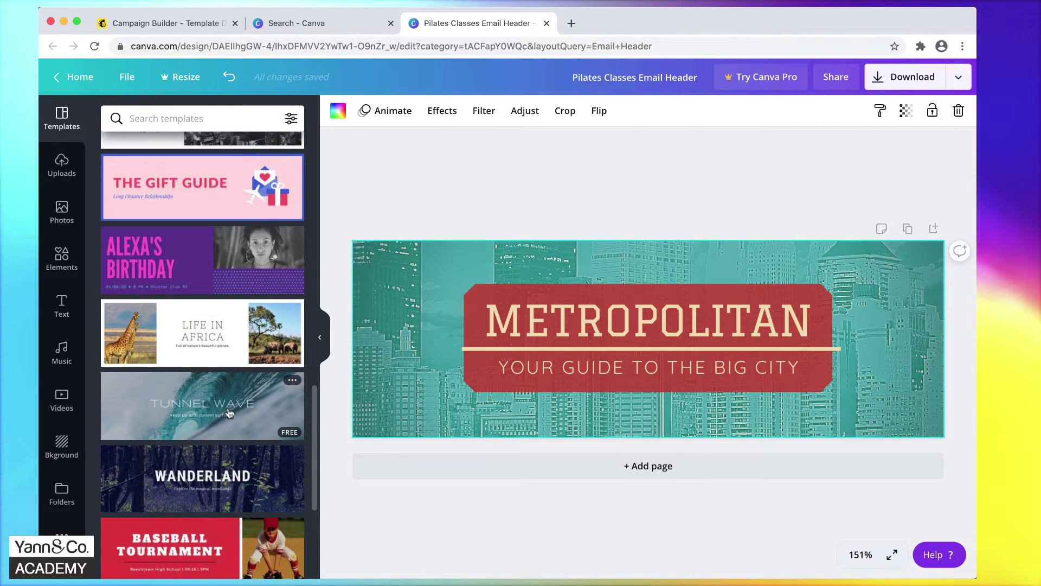
pyautogui.click(212, 430)
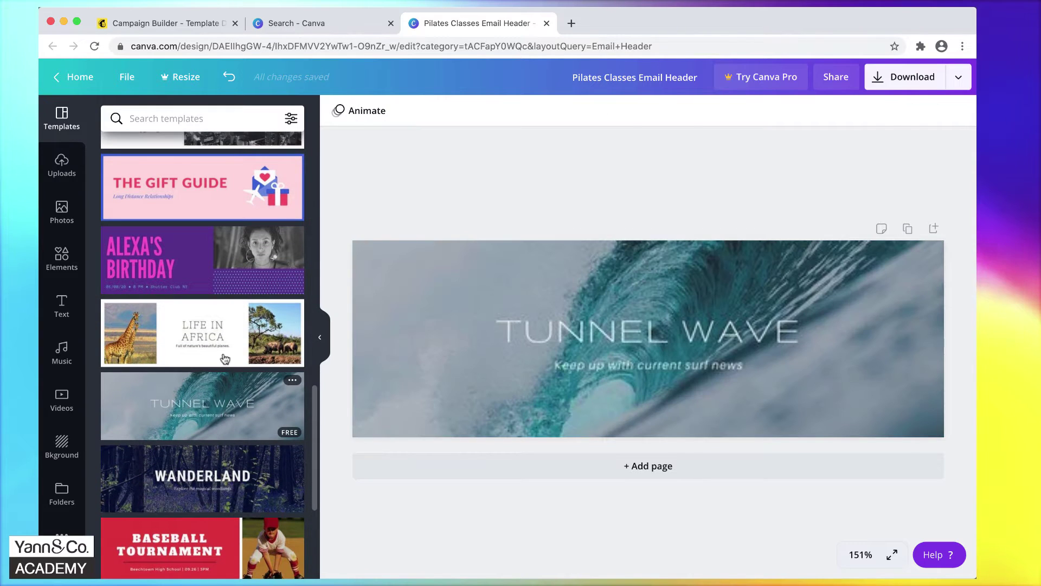
pyautogui.click(230, 182)
pyautogui.scroll(4, 222, 183)
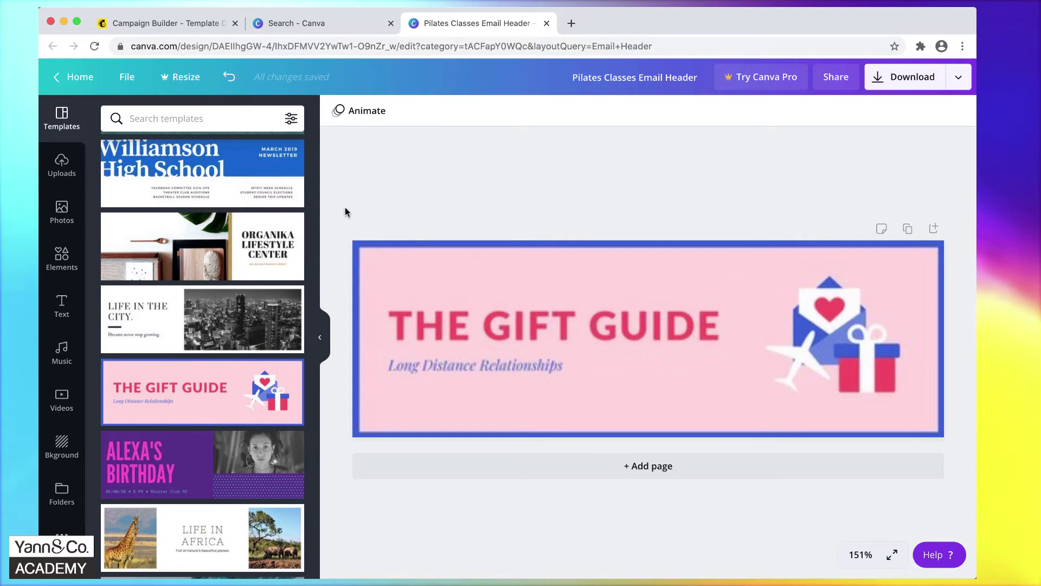
# Delete the template's text and white panel, leaving only the blue background.
pyautogui.moveTo(345, 211); pyautogui.dragTo(954, 448)
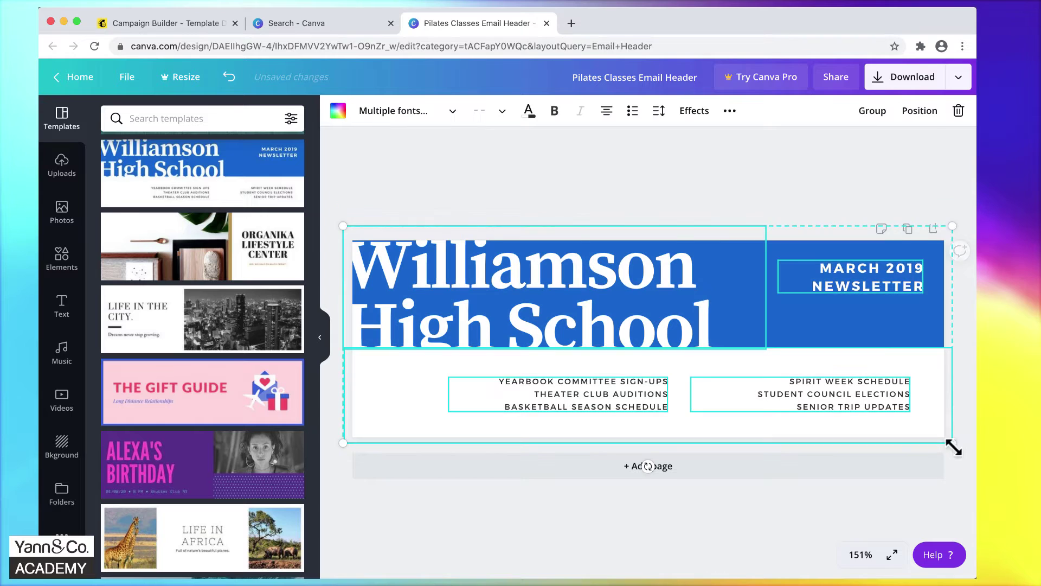
pyautogui.click(409, 202)
pyautogui.moveTo(349, 199); pyautogui.dragTo(954, 441)
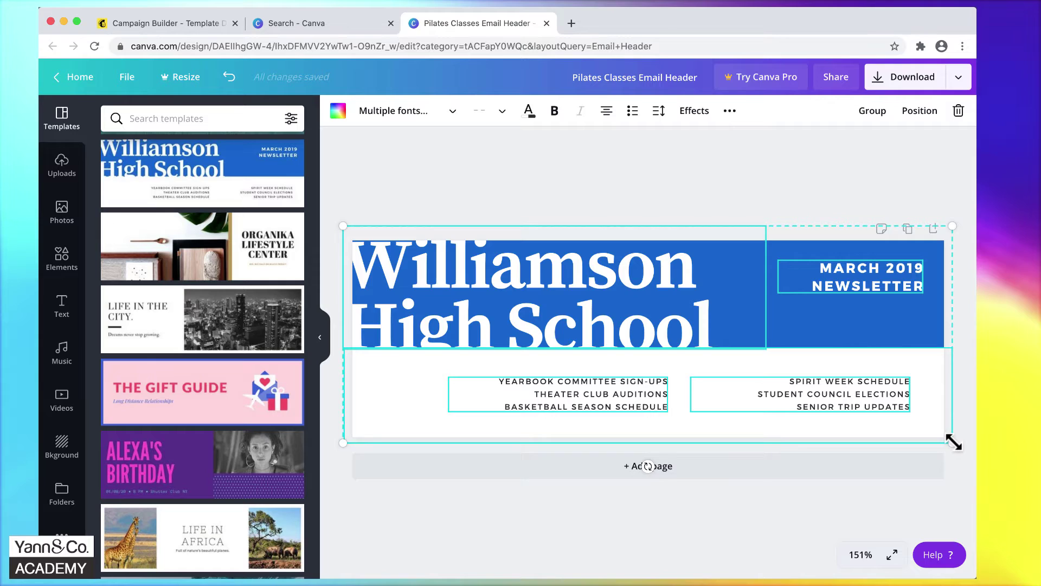
pyautogui.press('Delete')
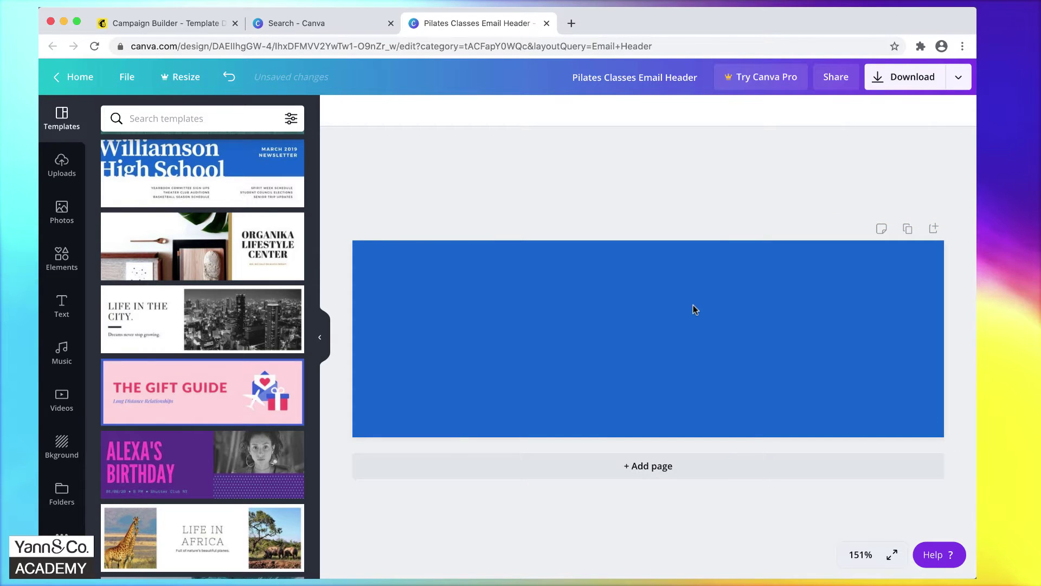
pyautogui.click(694, 306)
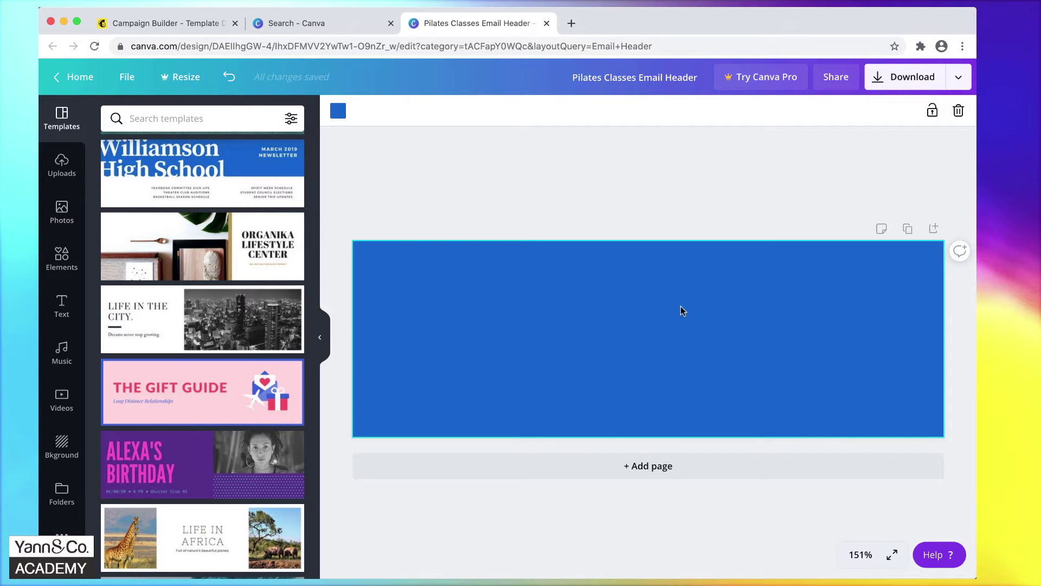
# Upload Yann-and-Co-Academy-logo.jpg to Canva.
pyautogui.click(62, 167)
pyautogui.click(186, 125)
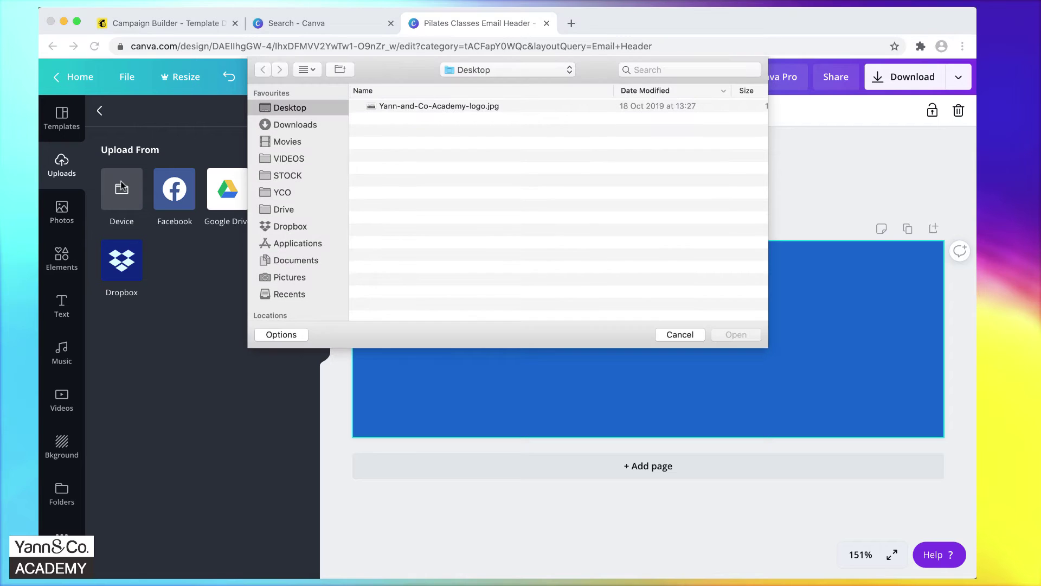
pyautogui.click(426, 107)
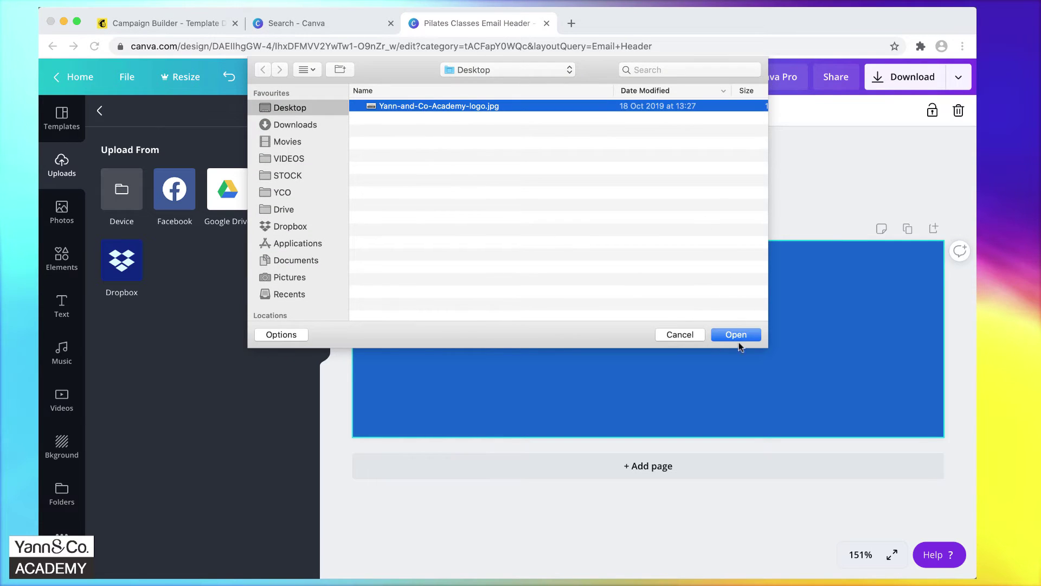
pyautogui.click(741, 334)
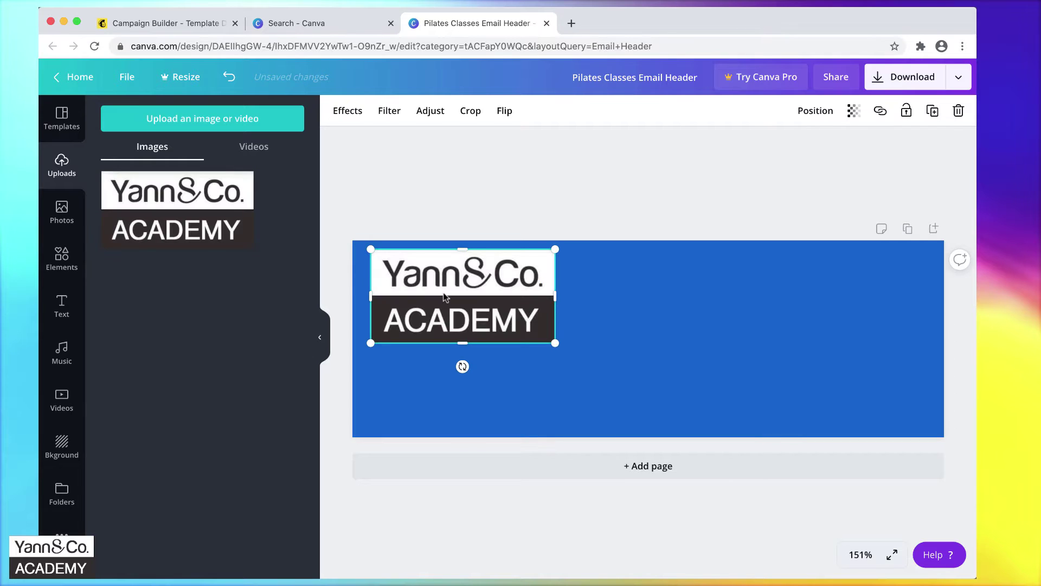
# Resize the logo to about 111×56 and place it in the banner's top-left corner.
pyautogui.moveTo(553, 342); pyautogui.dragTo(467, 298)
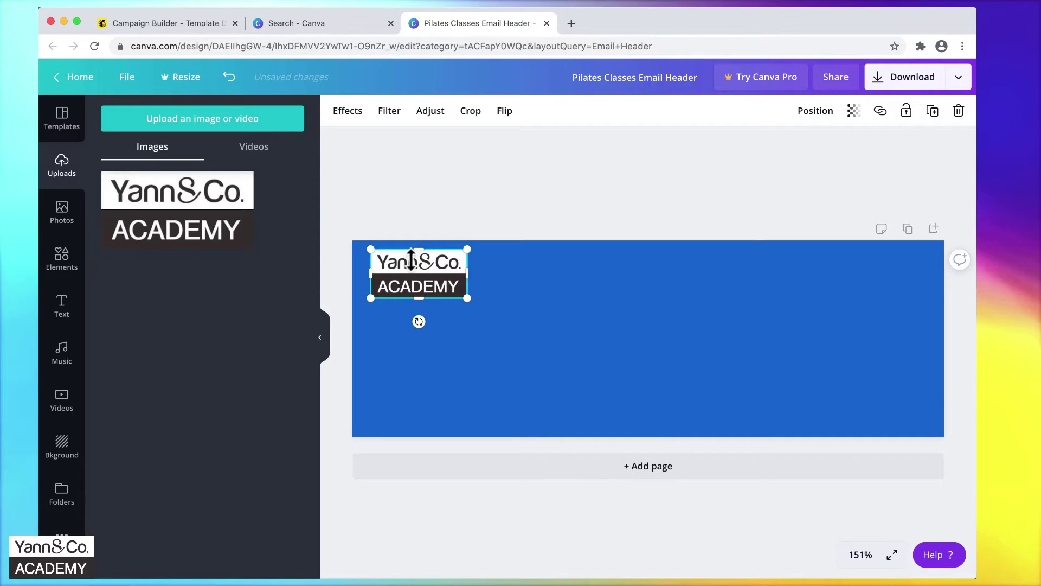
pyautogui.moveTo(410, 265)
pyautogui.mouseDown()
pyautogui.moveTo(413, 275)
pyautogui.moveTo(404, 269)
pyautogui.mouseUp()
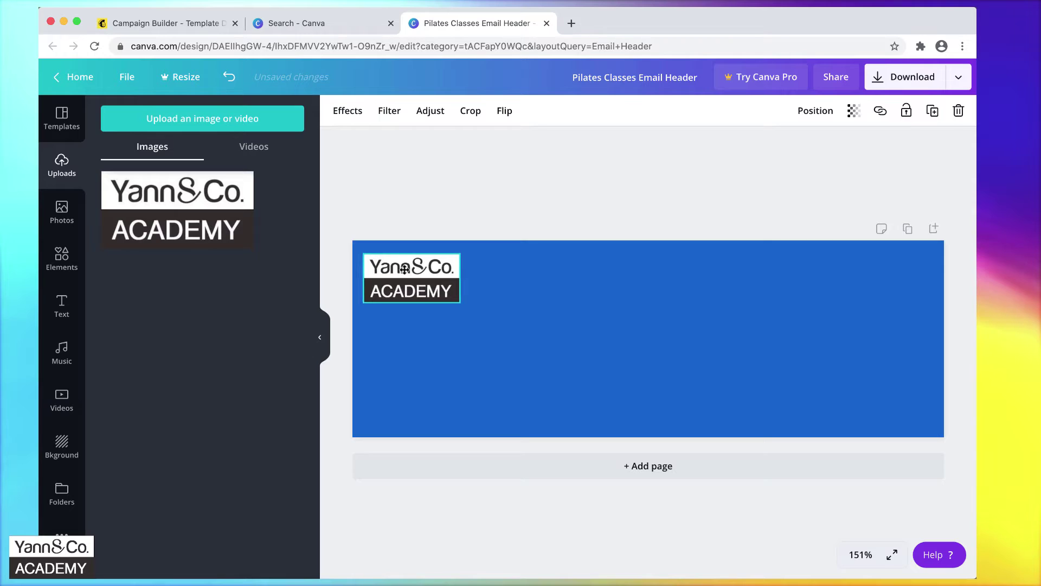
pyautogui.moveTo(458, 302); pyautogui.dragTo(473, 310)
pyautogui.click(552, 312)
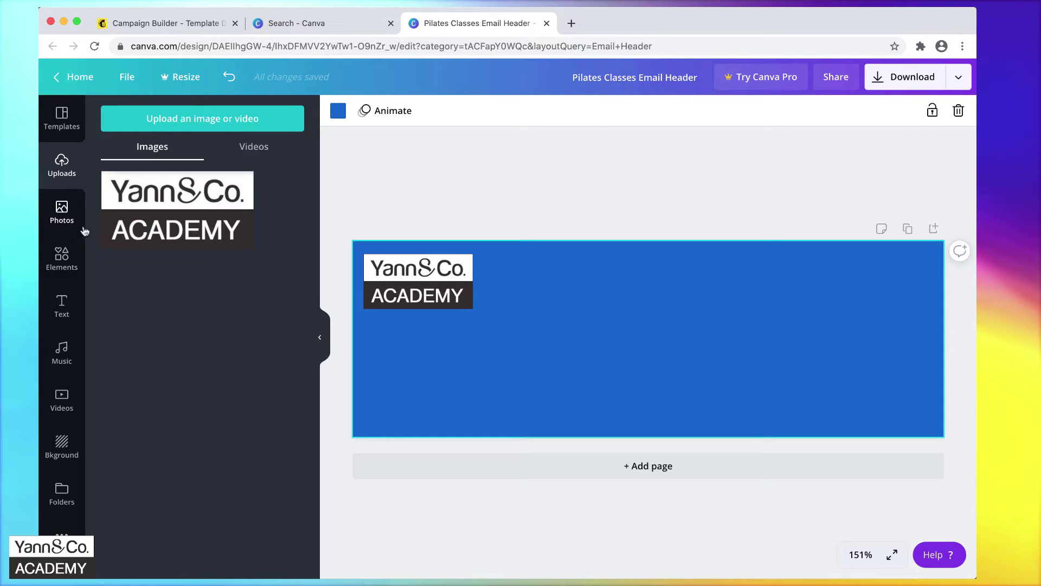
# Search stock photos for 'email' and browse the results for a man-at-desk image.
pyautogui.click(61, 214)
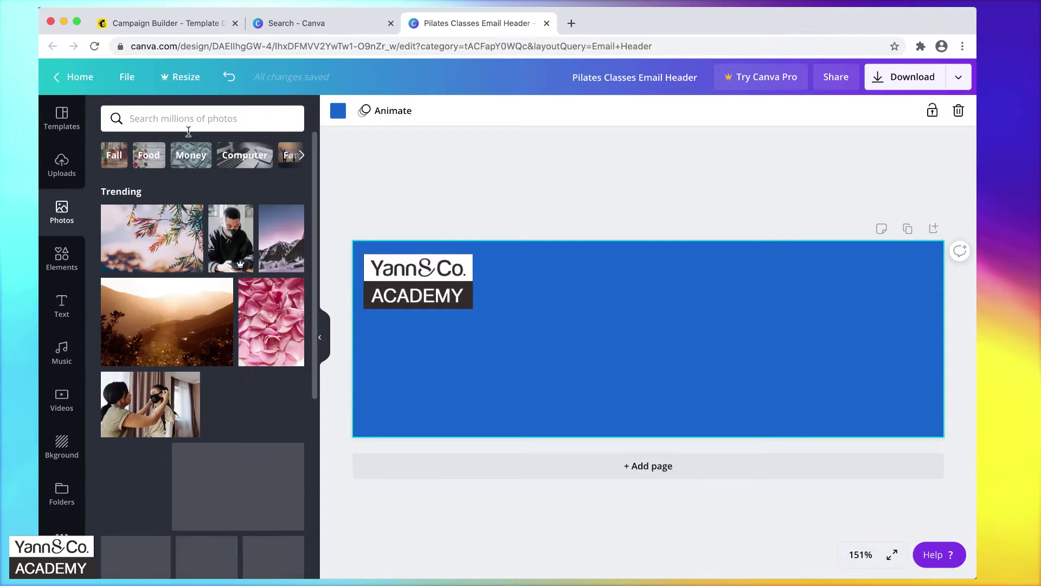
pyautogui.click(205, 117)
pyautogui.write('ema')
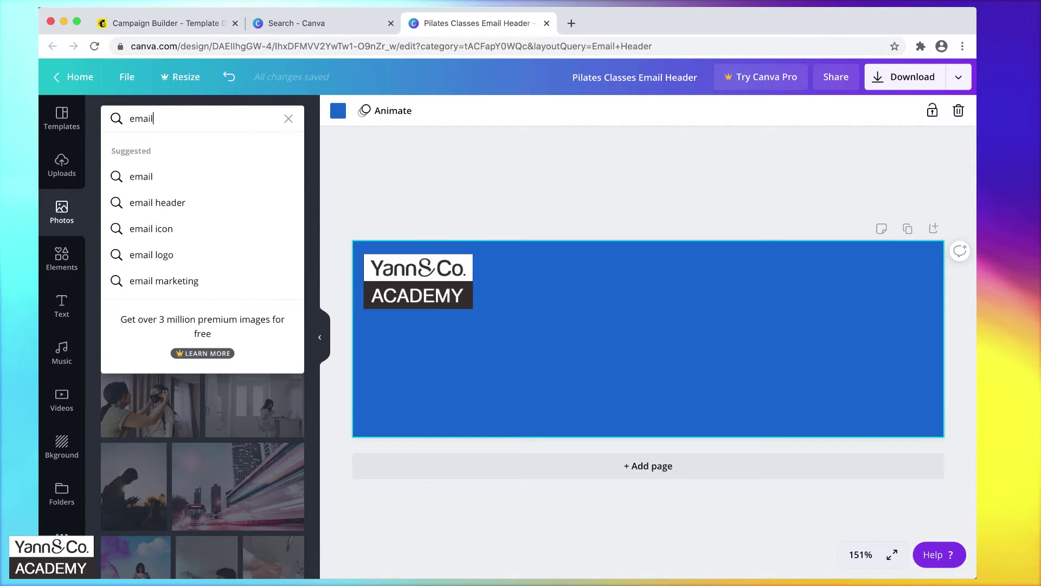
pyautogui.write('il')
pyautogui.press('Return')
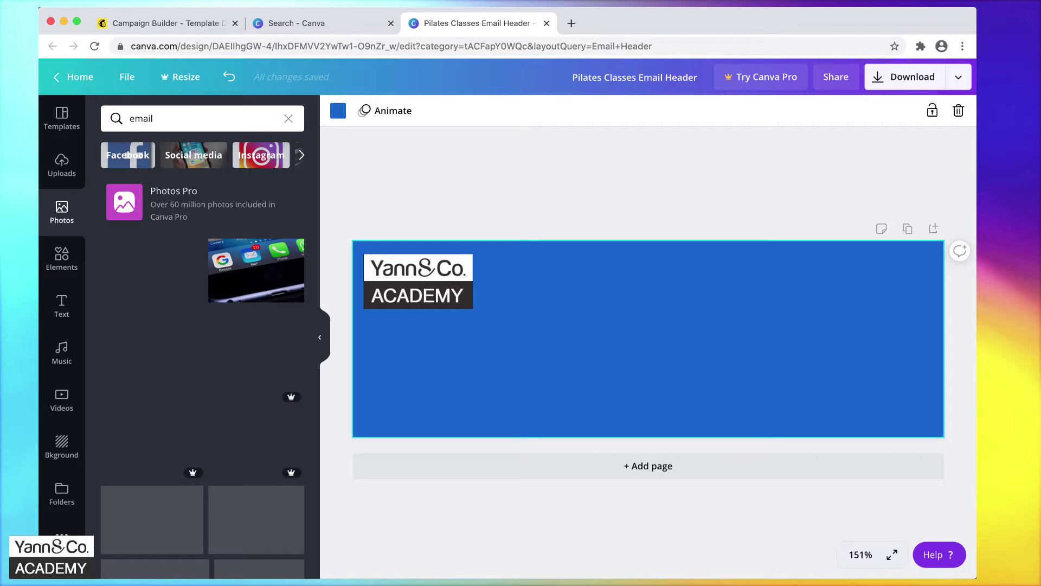
pyautogui.scroll(-4, 266, 203)
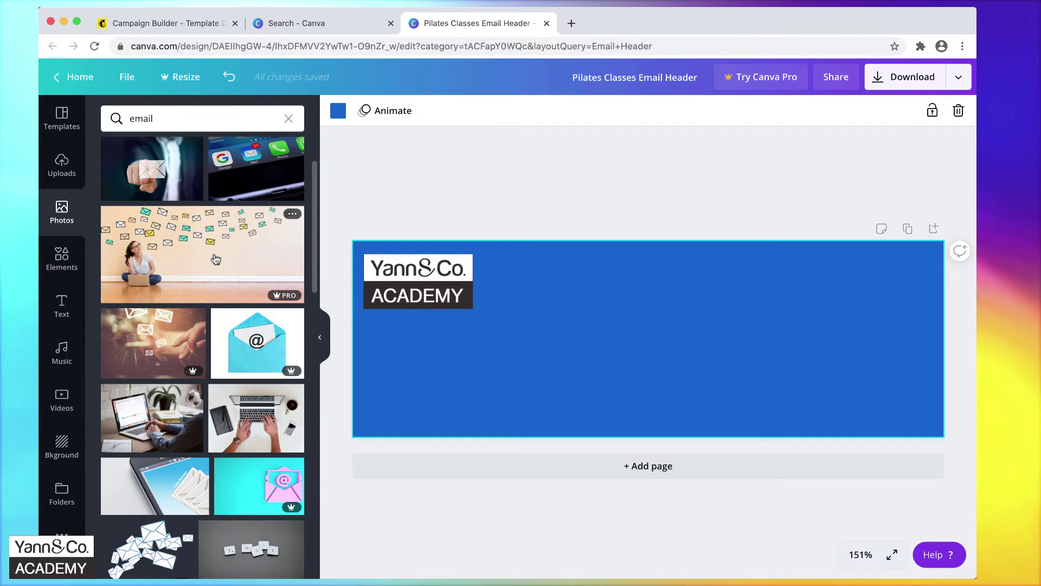
pyautogui.scroll(3, 217, 258)
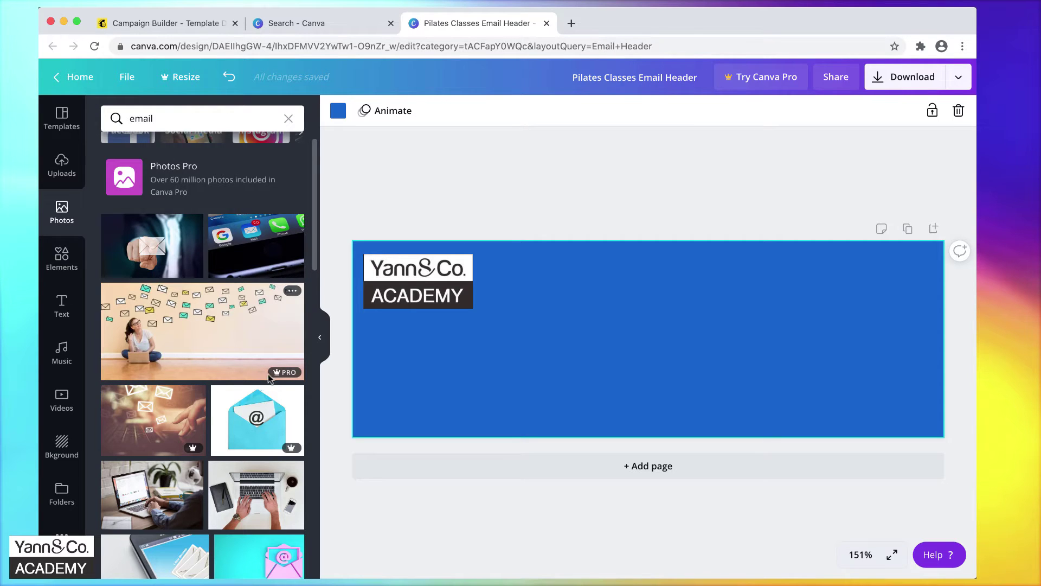
pyautogui.moveTo(284, 377)
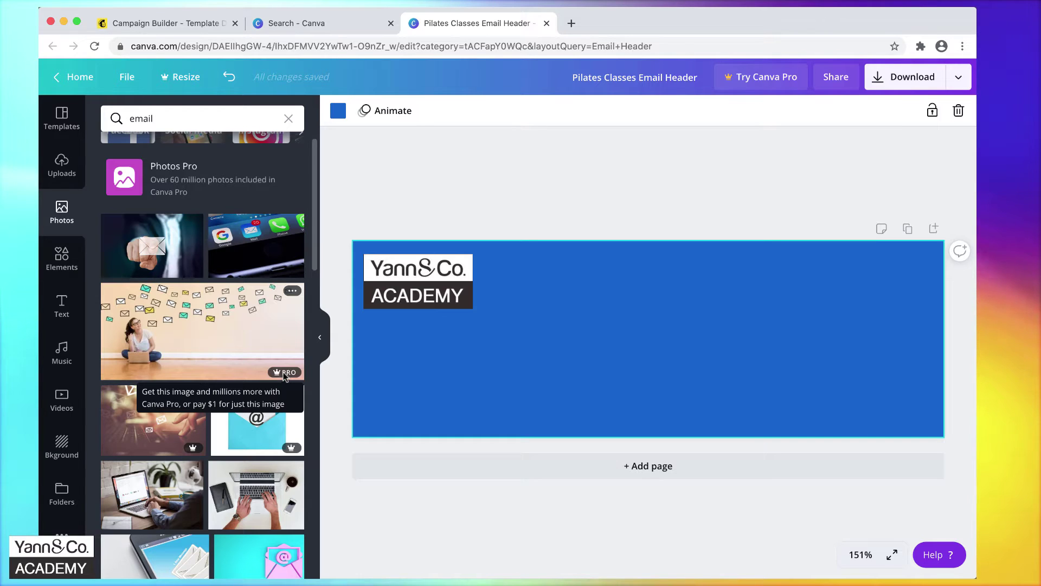
pyautogui.scroll(-3, 284, 376)
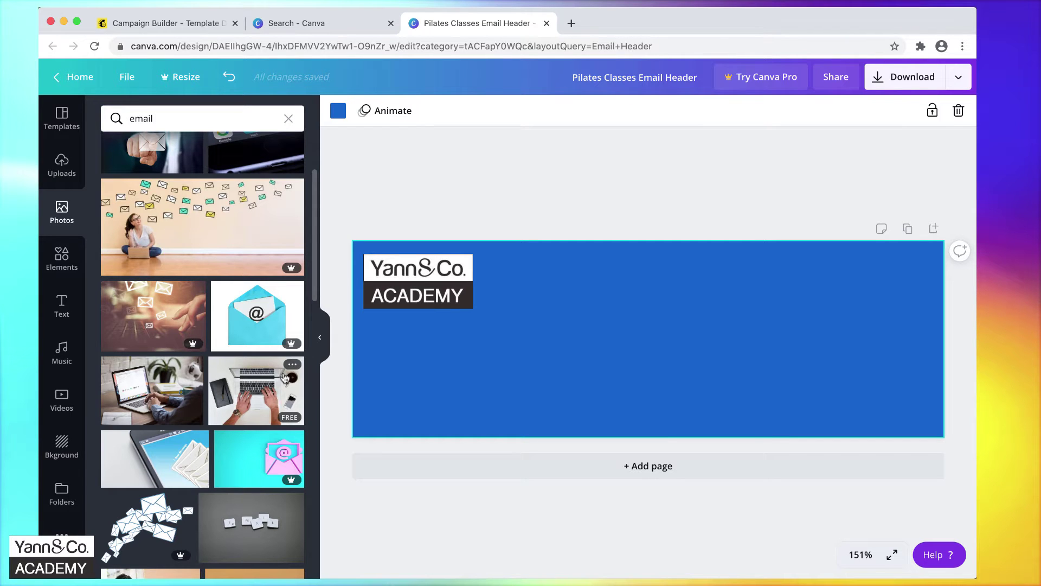
pyautogui.scroll(3, 285, 377)
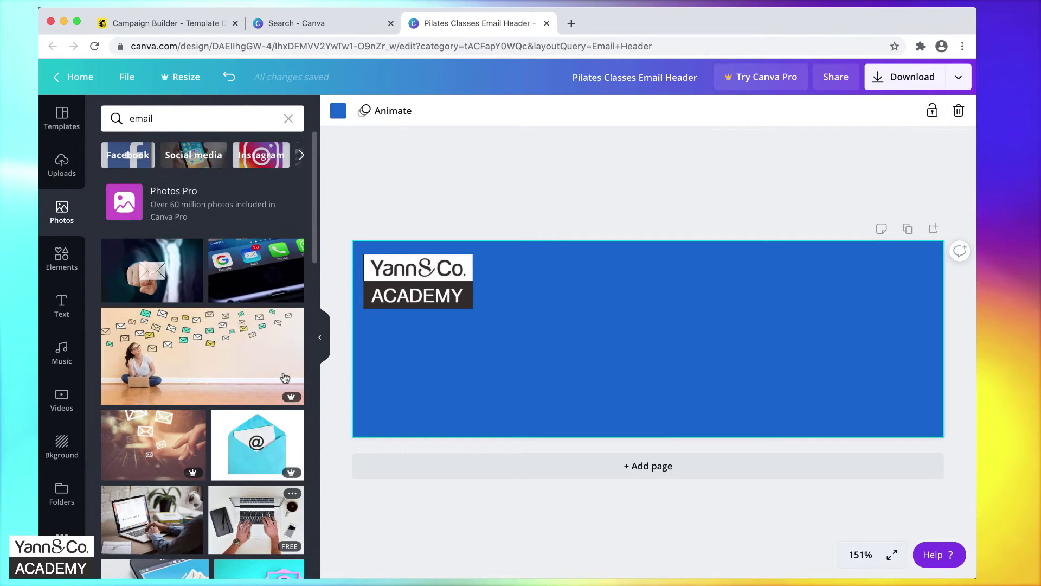
pyautogui.scroll(-10, 249, 317)
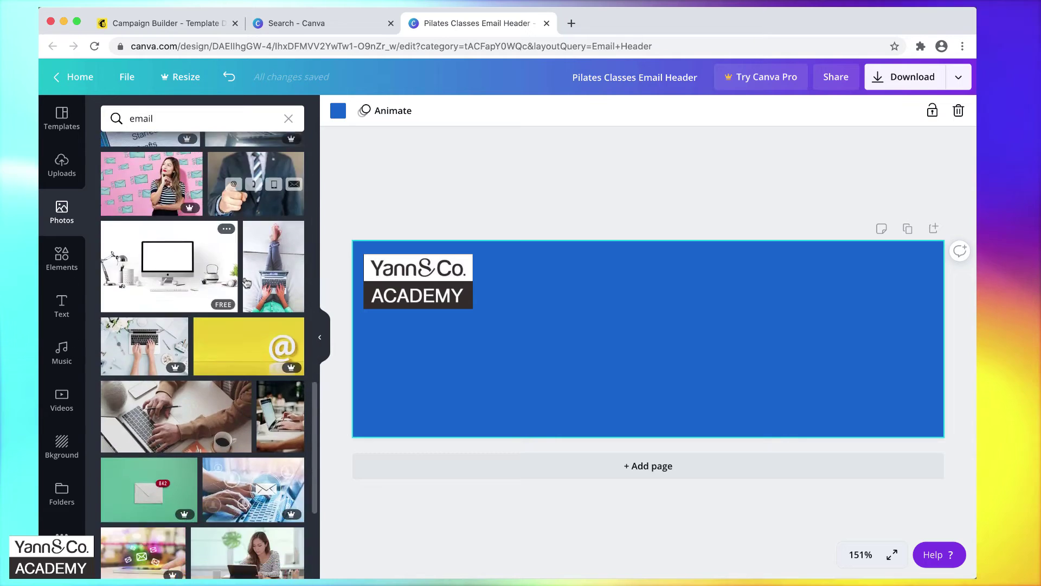
pyautogui.scroll(-5, 265, 295)
# Add the man-at-desk photo and size it to fill the banner's right half.
pyautogui.click(178, 210)
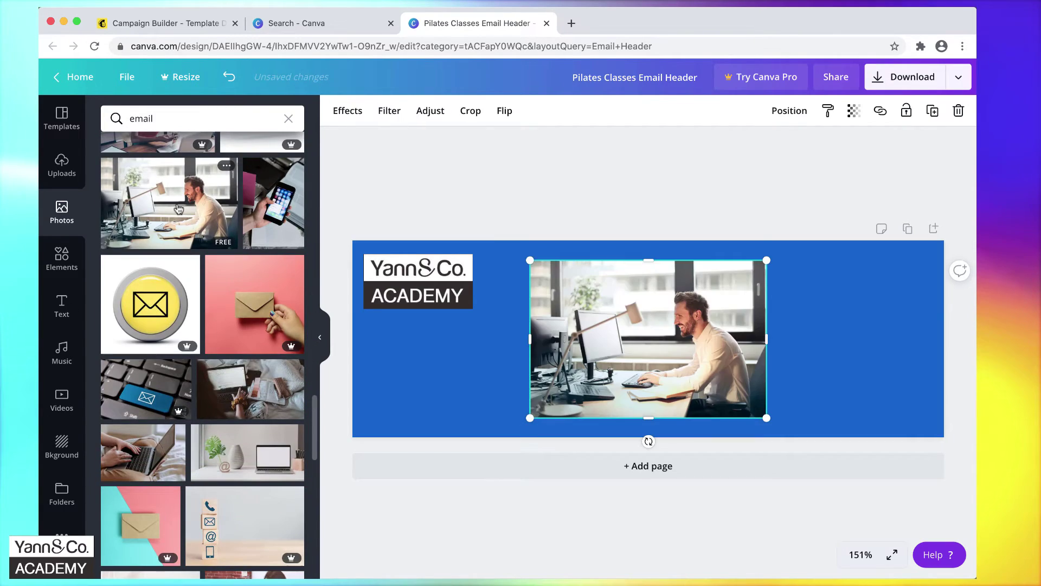
pyautogui.moveTo(587, 304); pyautogui.dragTo(773, 327)
pyautogui.moveTo(734, 290); pyautogui.dragTo(644, 273)
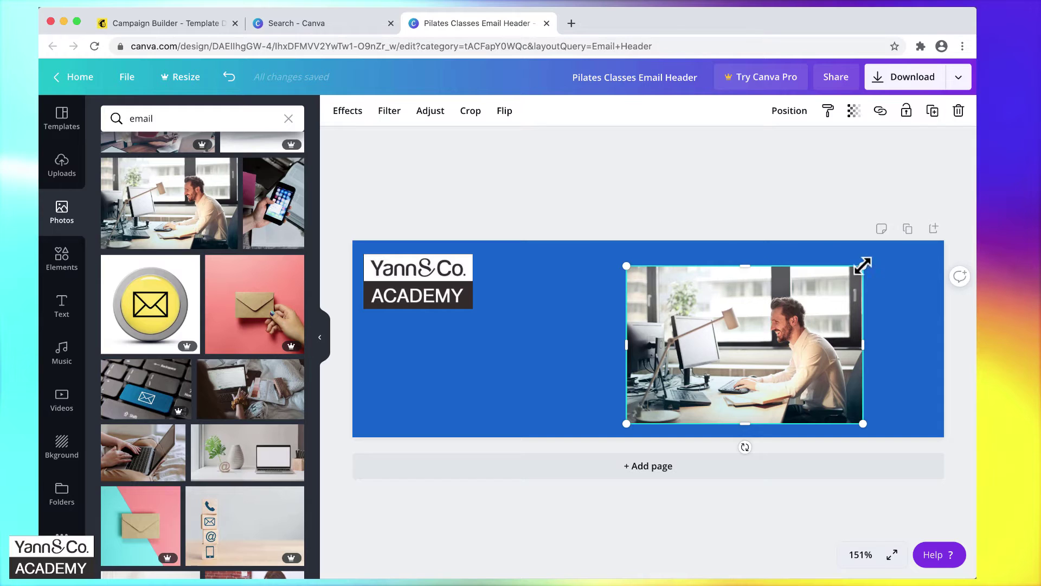
pyautogui.moveTo(626, 266); pyautogui.dragTo(336, 141)
pyautogui.moveTo(576, 305); pyautogui.dragTo(673, 347)
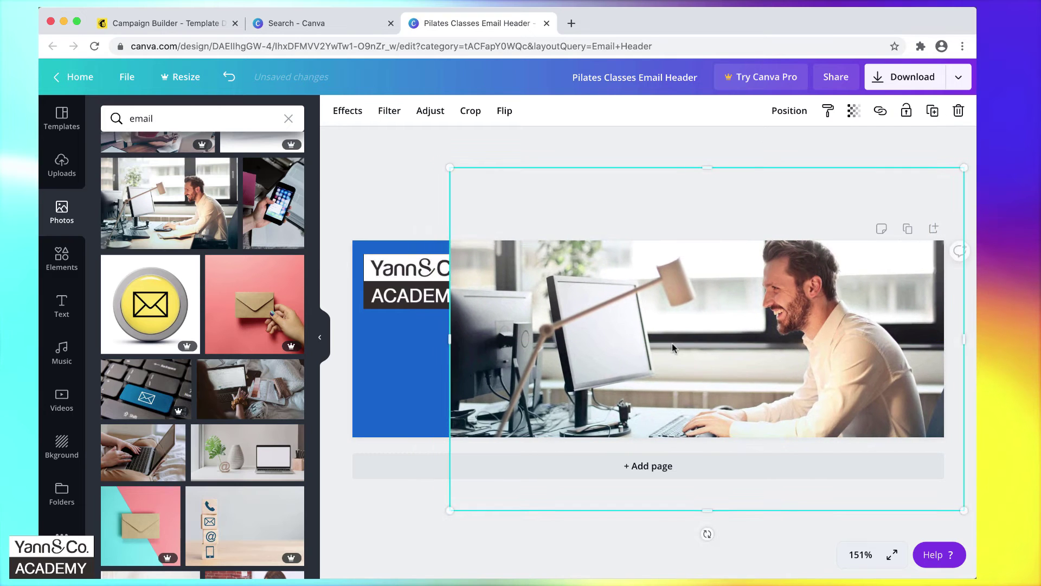
pyautogui.moveTo(449, 168); pyautogui.dragTo(325, 142)
pyautogui.moveTo(592, 308); pyautogui.dragTo(598, 372)
pyautogui.moveTo(362, 167); pyautogui.dragTo(653, 339)
pyautogui.moveTo(716, 384); pyautogui.dragTo(700, 261)
pyautogui.moveTo(612, 221); pyautogui.dragTo(640, 240)
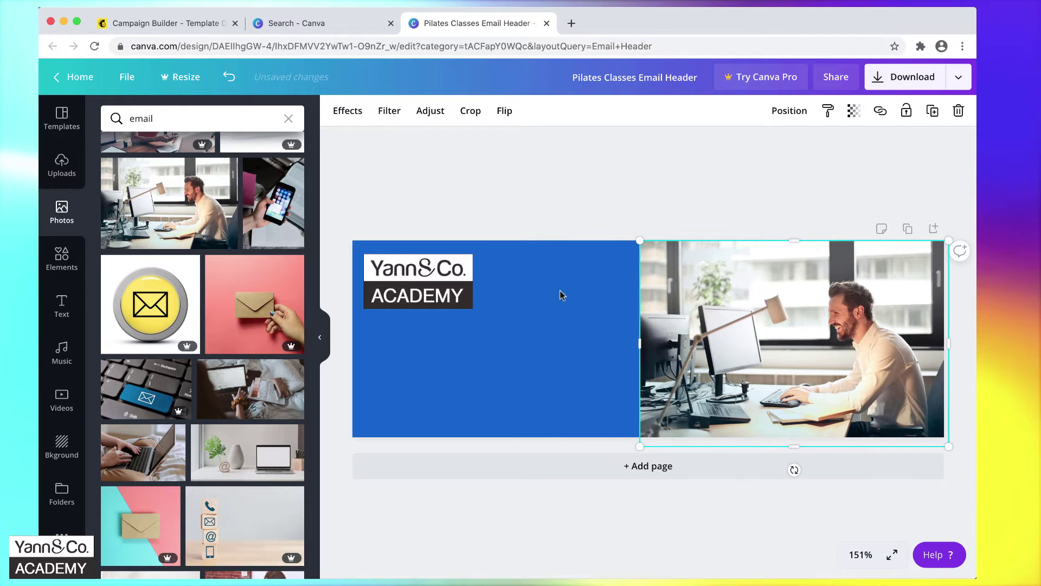
# Move the Yann&Co logo over onto the photo.
pyautogui.click(562, 302)
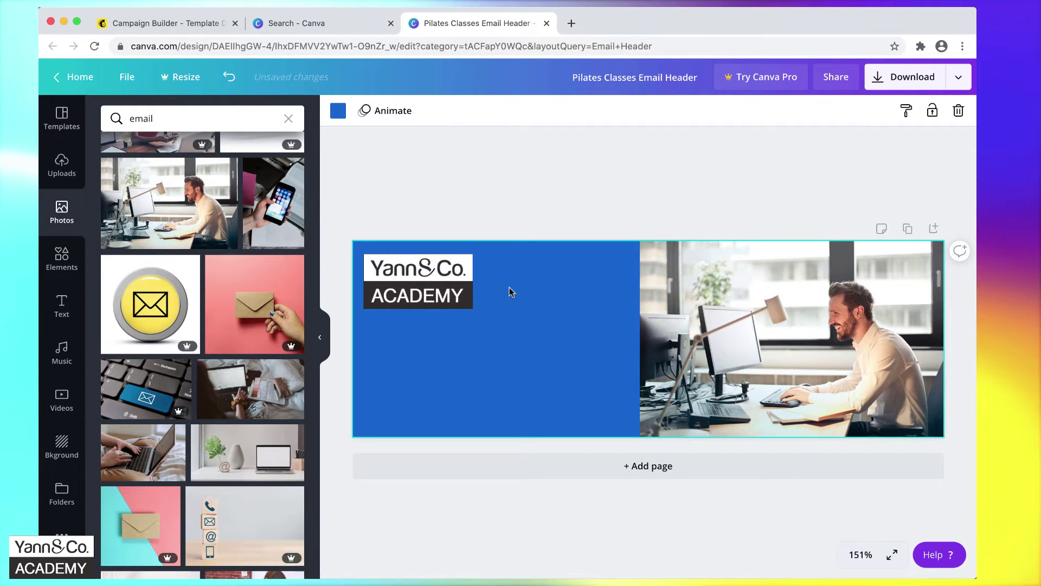
pyautogui.click(434, 285)
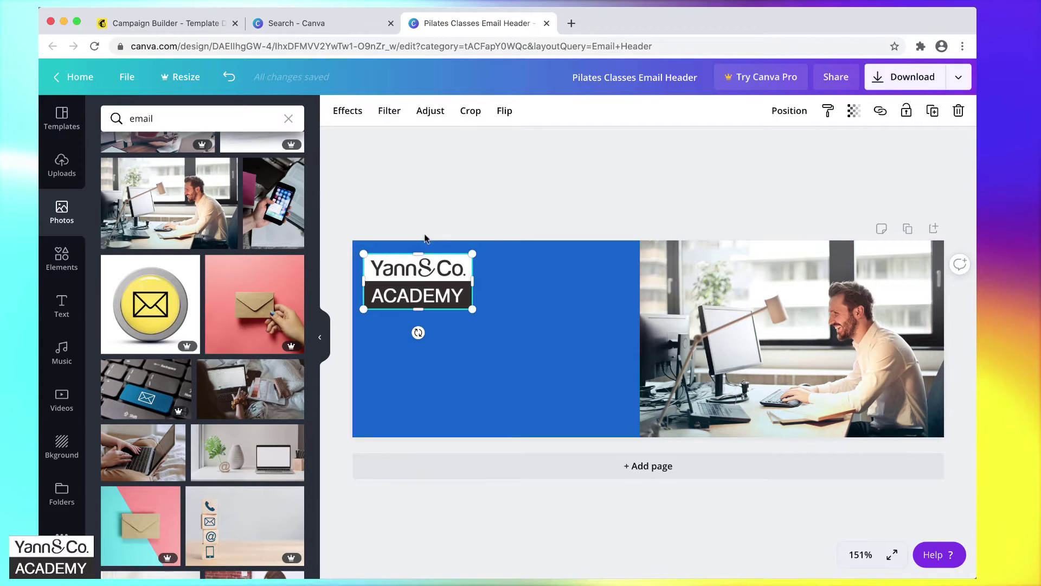
pyautogui.moveTo(403, 280); pyautogui.dragTo(744, 281)
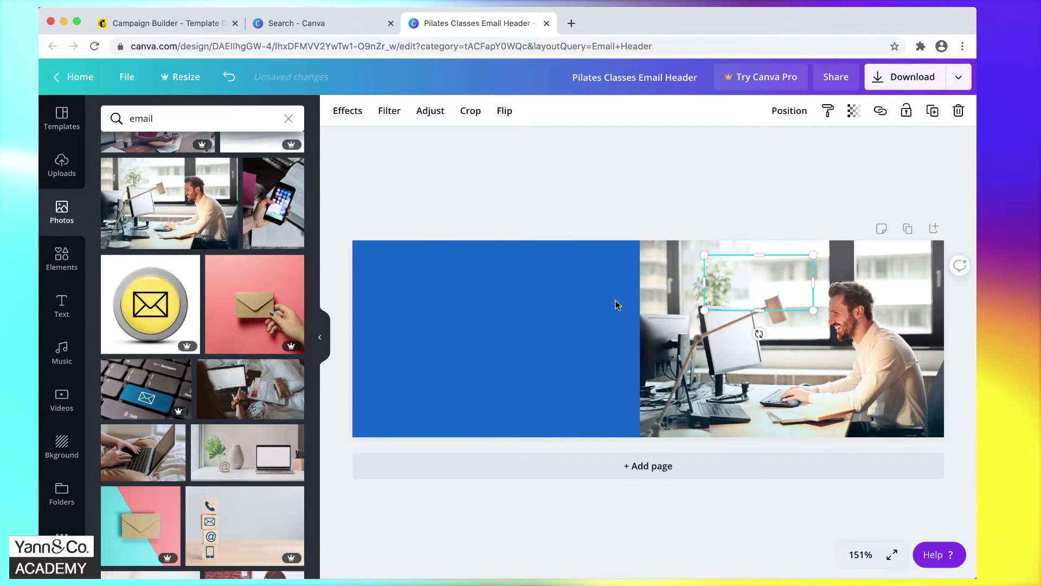
# Slide the office photo left to uncover the logo.
pyautogui.click(575, 293)
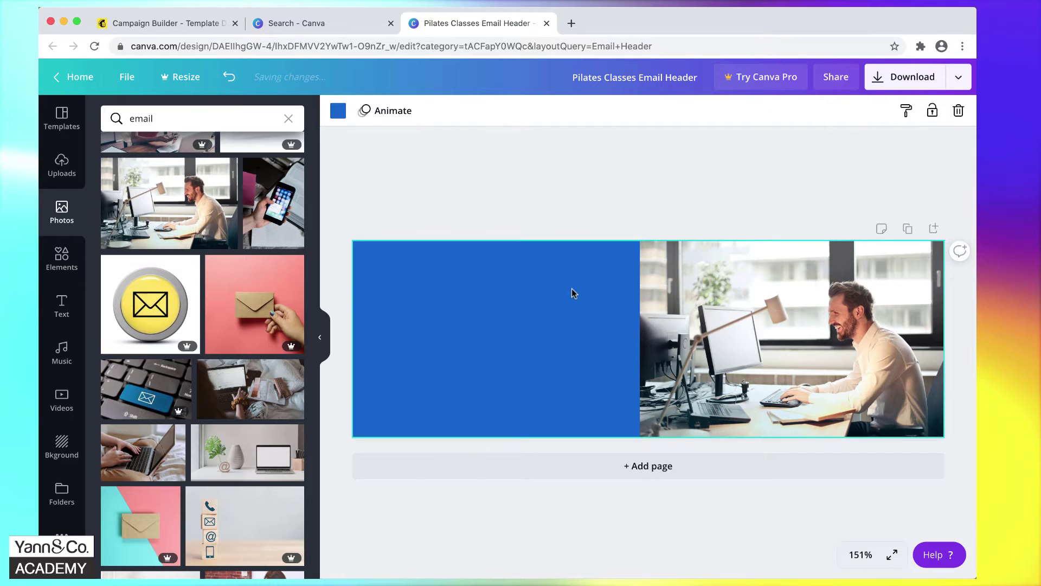
pyautogui.moveTo(761, 300); pyautogui.dragTo(548, 297)
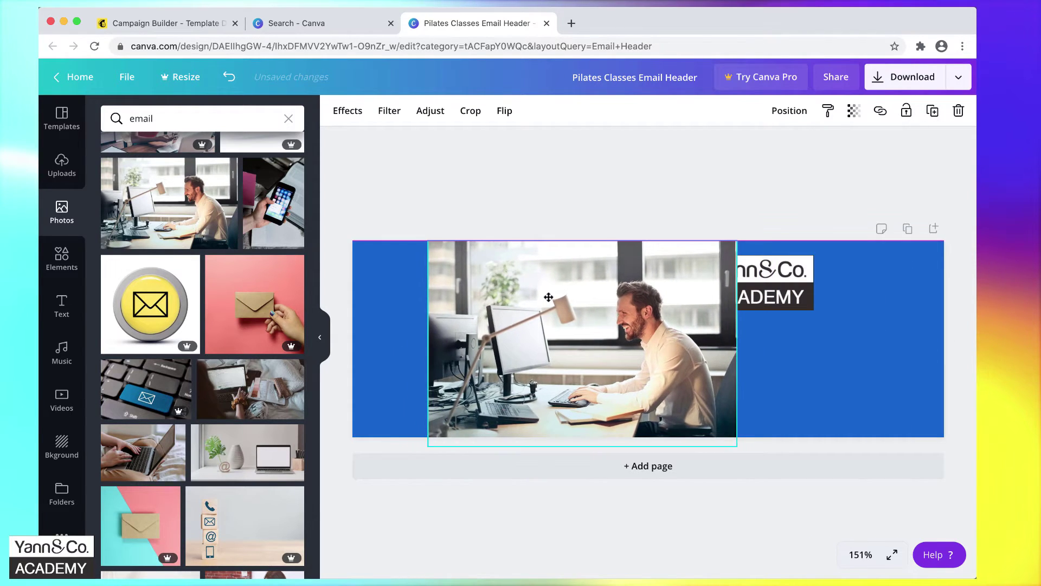
pyautogui.click(748, 295)
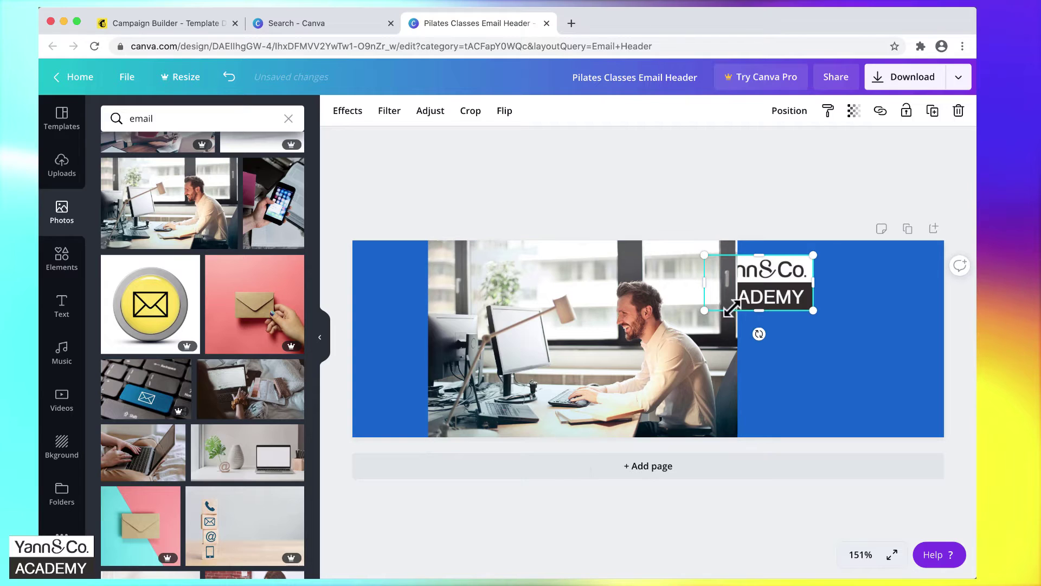
pyautogui.click(684, 334)
pyautogui.click(814, 343)
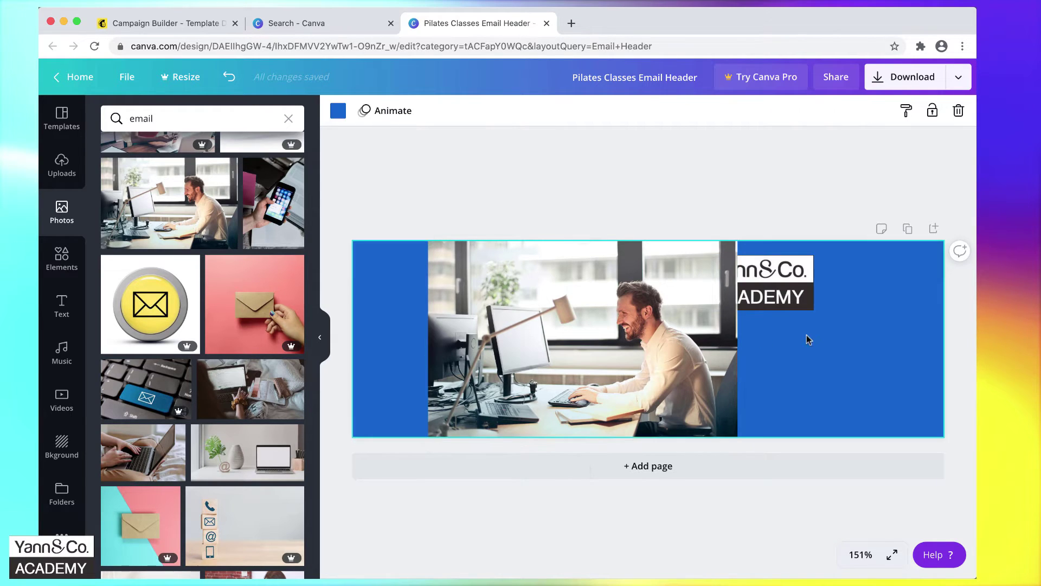
# Undo a stray logo move and bring up the logo's layering menu.
pyautogui.click(779, 286)
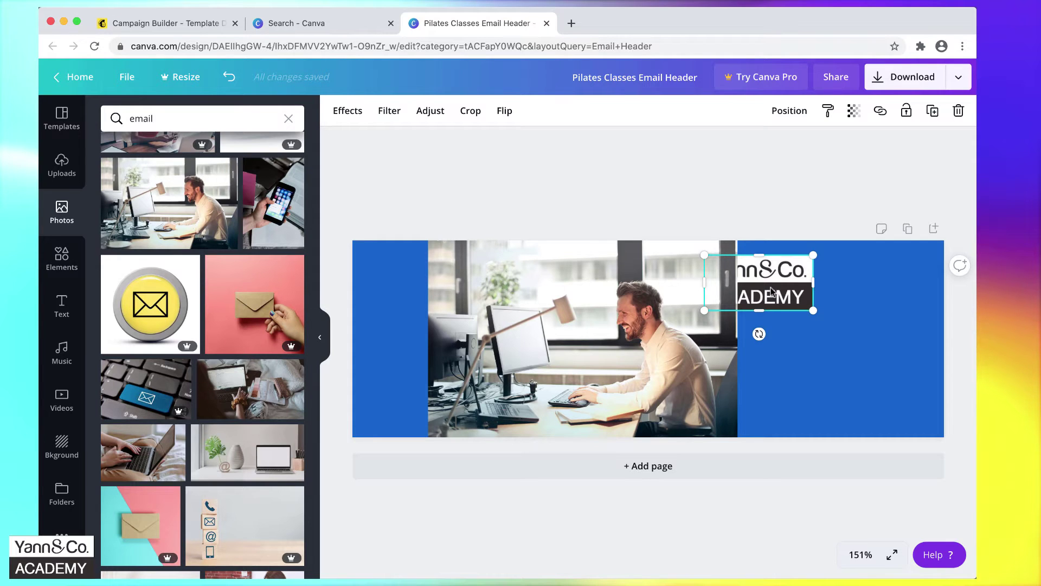
pyautogui.moveTo(773, 291); pyautogui.dragTo(807, 296)
pyautogui.press('super+z')
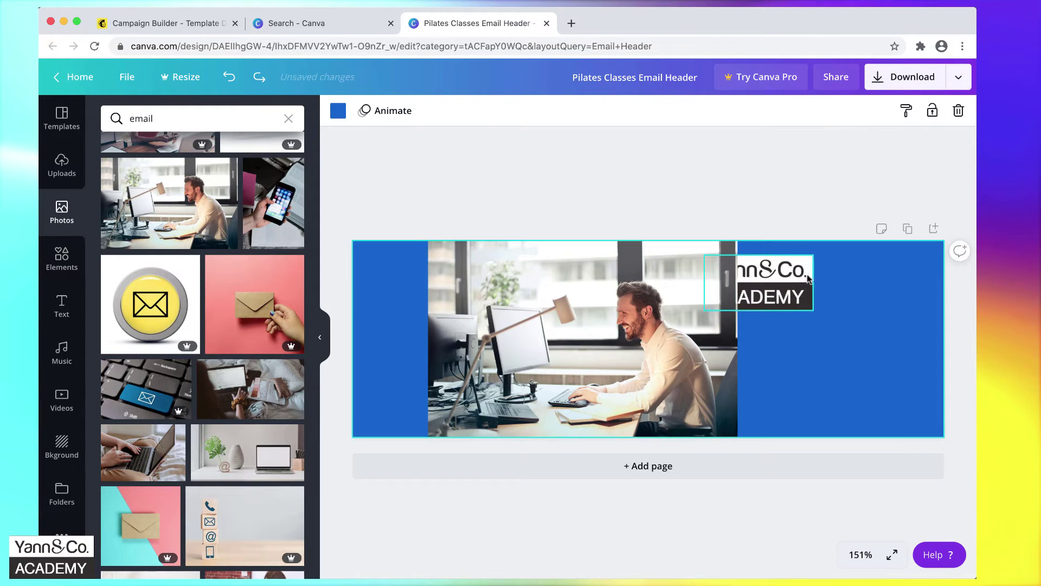
pyautogui.click(780, 291)
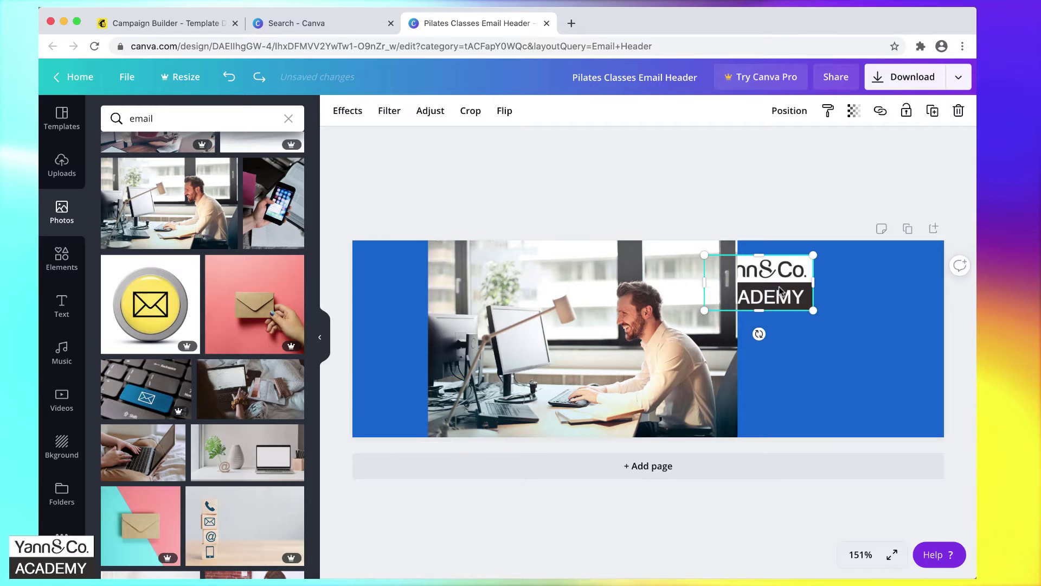
pyautogui.rightClick(780, 290)
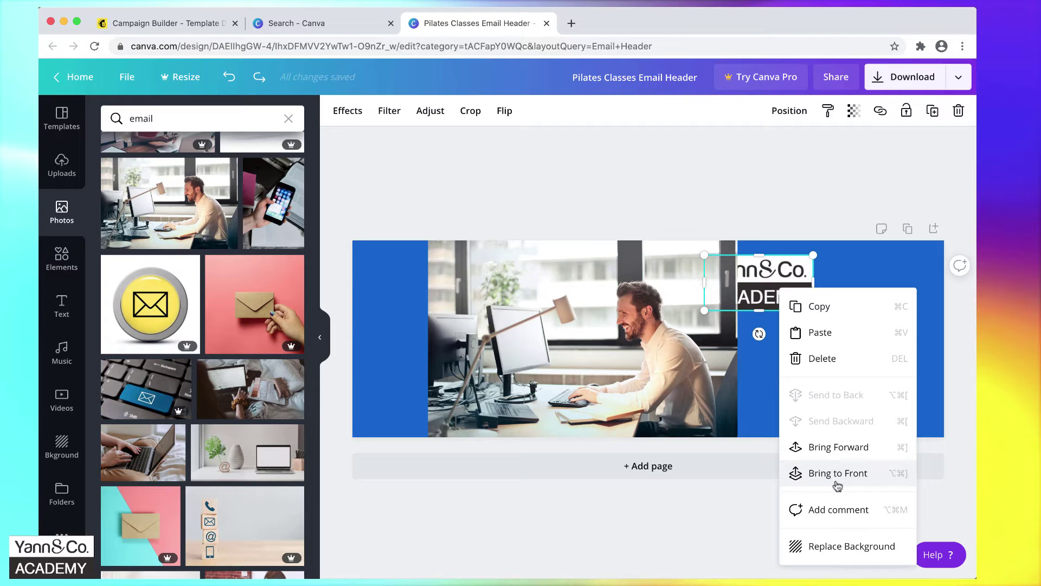
# Bring the logo to front and place the office photo on the header's right half.
pyautogui.click(837, 485)
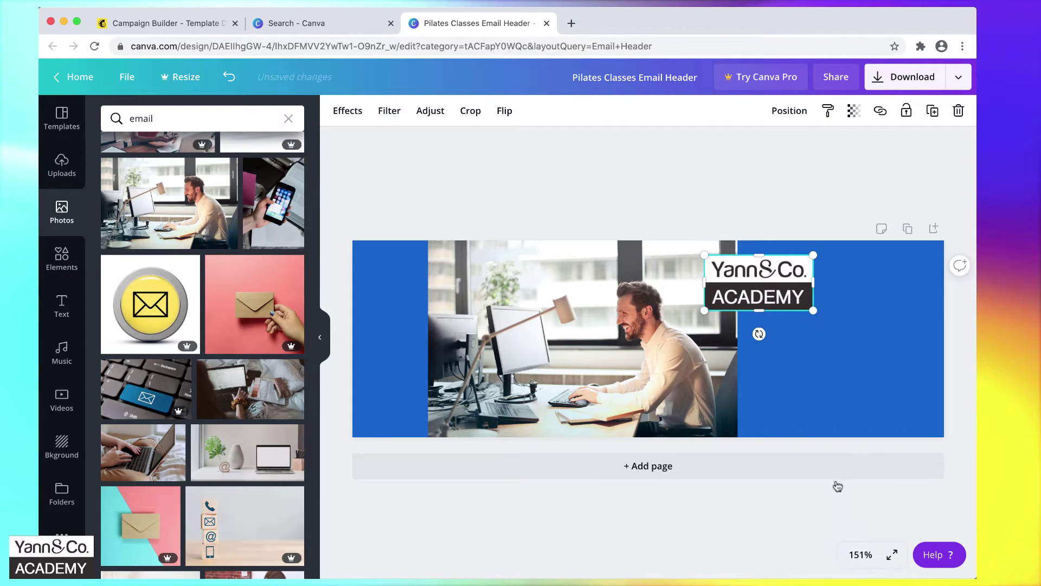
pyautogui.moveTo(765, 295); pyautogui.dragTo(633, 324)
pyautogui.moveTo(637, 383); pyautogui.dragTo(839, 381)
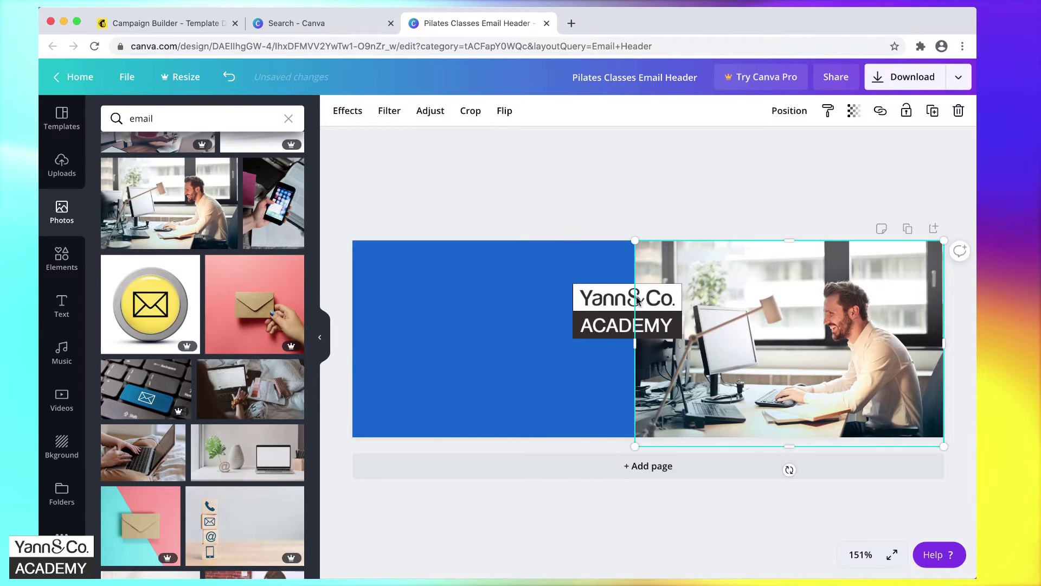
pyautogui.moveTo(582, 316); pyautogui.dragTo(423, 285)
pyautogui.moveTo(781, 328)
pyautogui.mouseDown()
pyautogui.moveTo(501, 330)
pyautogui.moveTo(755, 309)
pyautogui.moveTo(792, 328)
pyautogui.mouseUp()
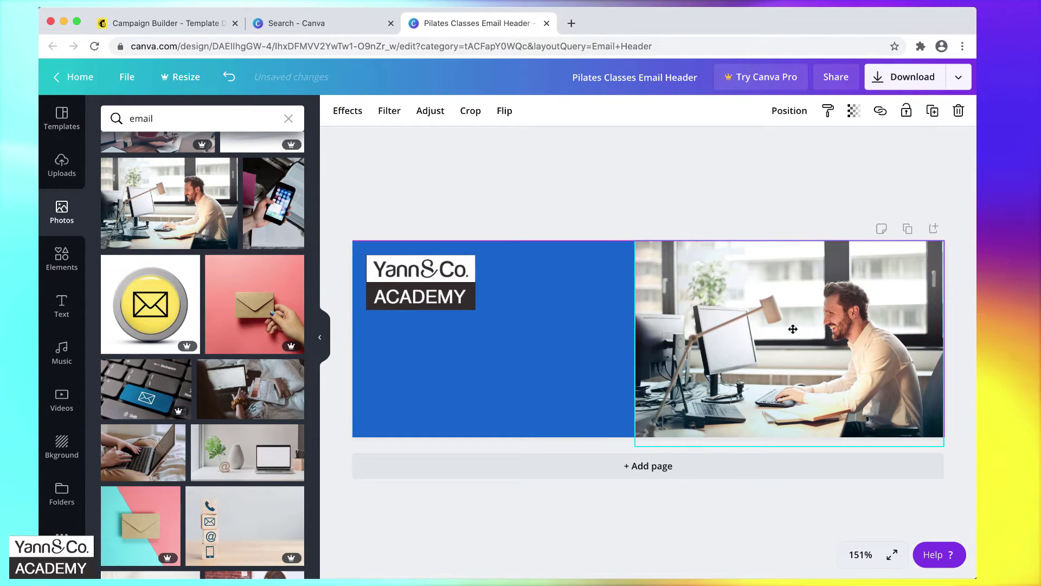
pyautogui.moveTo(793, 329); pyautogui.dragTo(793, 329)
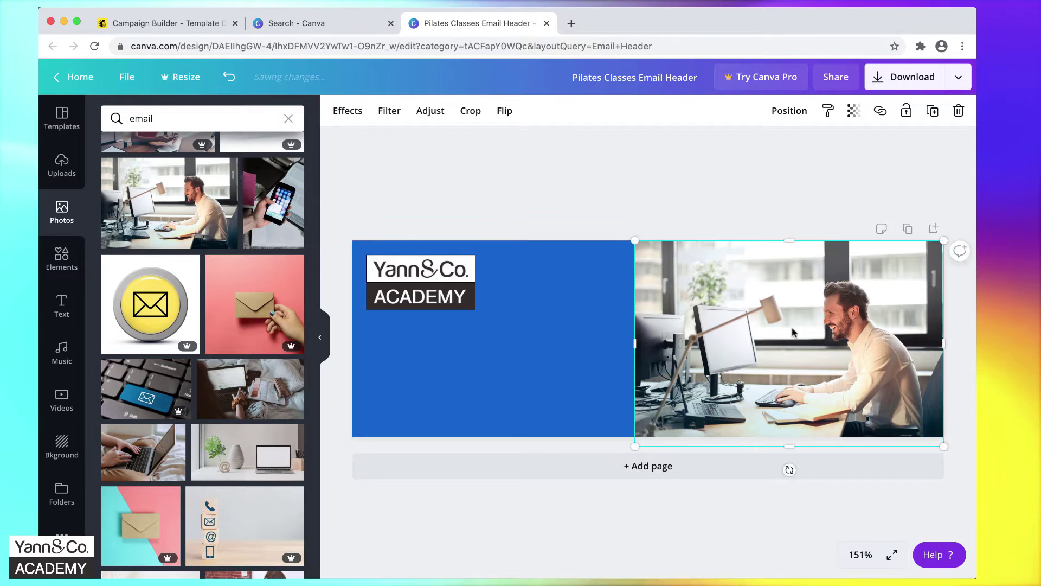
# Shrink the logo to about 85×43 in the navy area's top-left corner.
pyautogui.click(513, 372)
pyautogui.click(444, 295)
pyautogui.moveTo(475, 309); pyautogui.dragTo(442, 294)
pyautogui.click(488, 325)
pyautogui.click(401, 274)
pyautogui.click(492, 314)
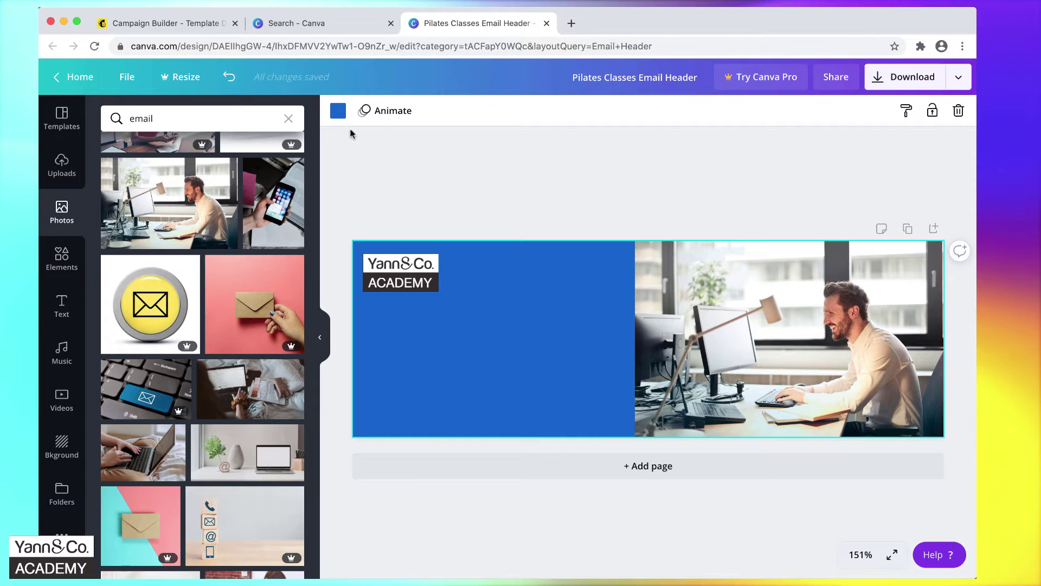
# Change the header background colour to dark navy hex #0B2648.
pyautogui.click(338, 112)
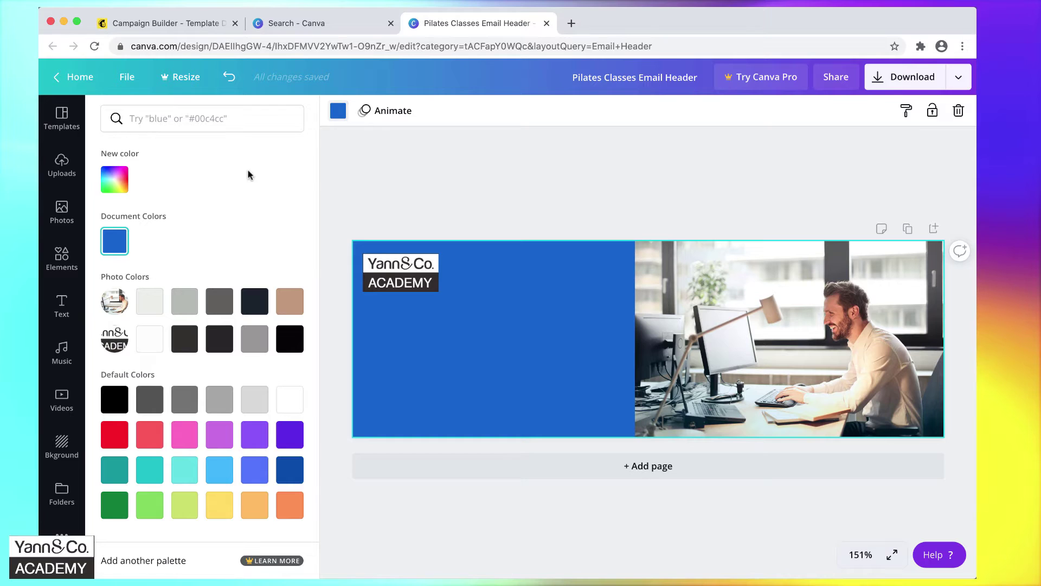
pyautogui.click(118, 188)
pyautogui.doubleClick(203, 314)
pyautogui.write('0B2648')
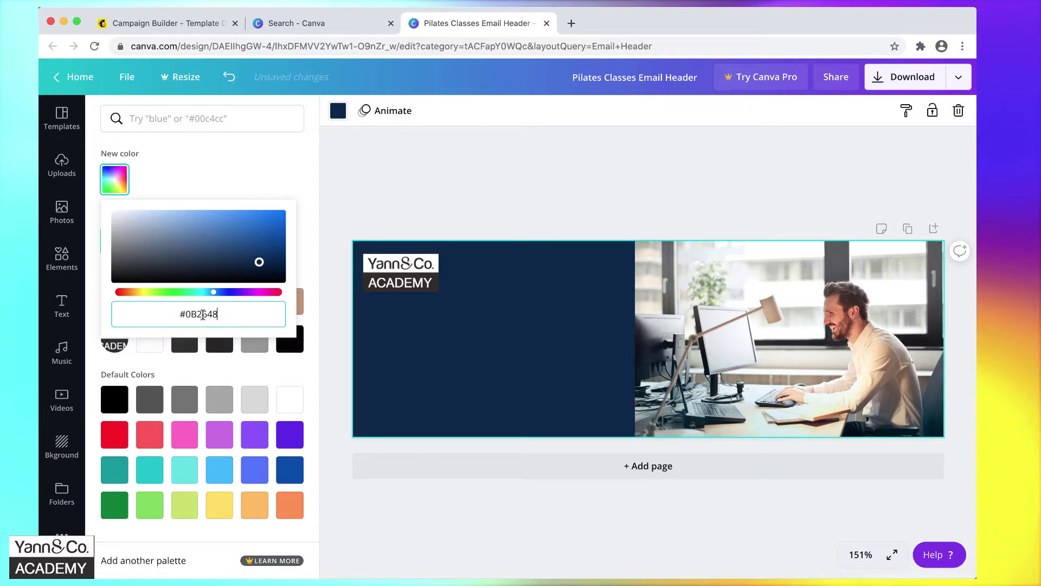
pyautogui.click(473, 384)
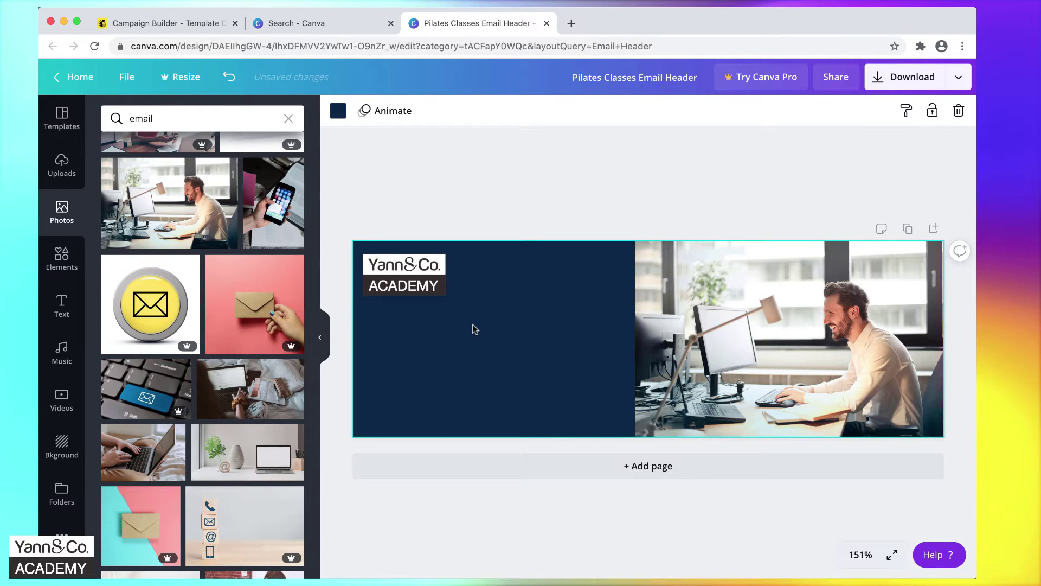
pyautogui.click(59, 305)
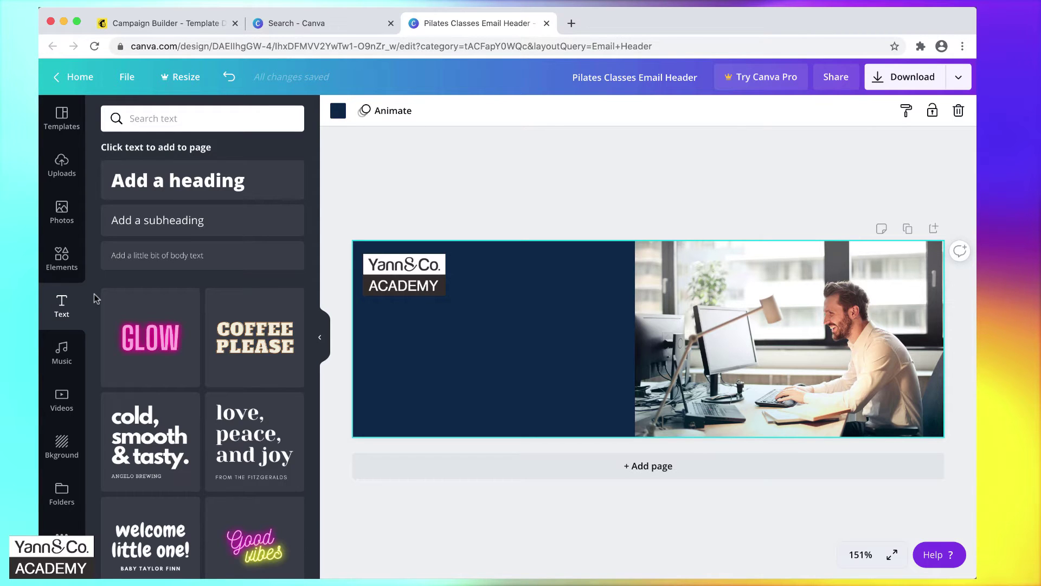
# Add a heading on the navy side reading 'Apprenez à envoyer des Newsletters professionnelles'.
pyautogui.scroll(-1, 204, 279)
pyautogui.scroll(-6, 204, 279)
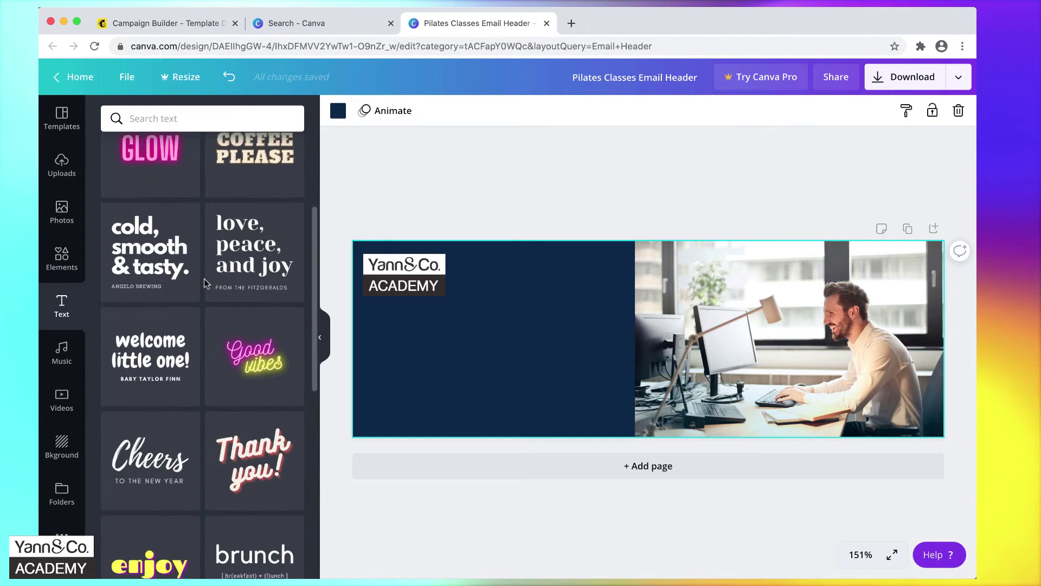
pyautogui.scroll(-7, 205, 284)
pyautogui.scroll(-4, 206, 284)
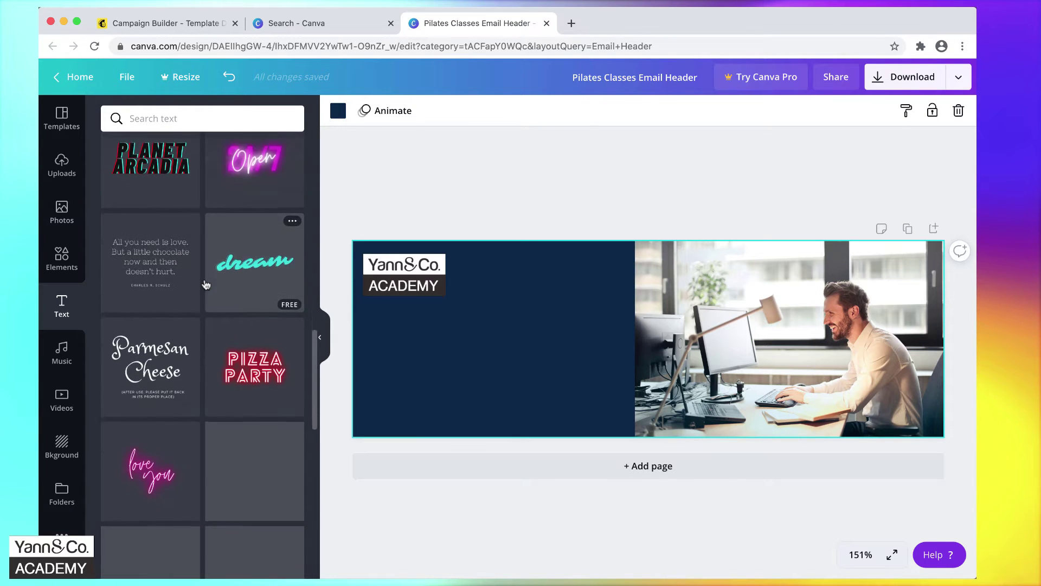
pyautogui.scroll(-5, 205, 284)
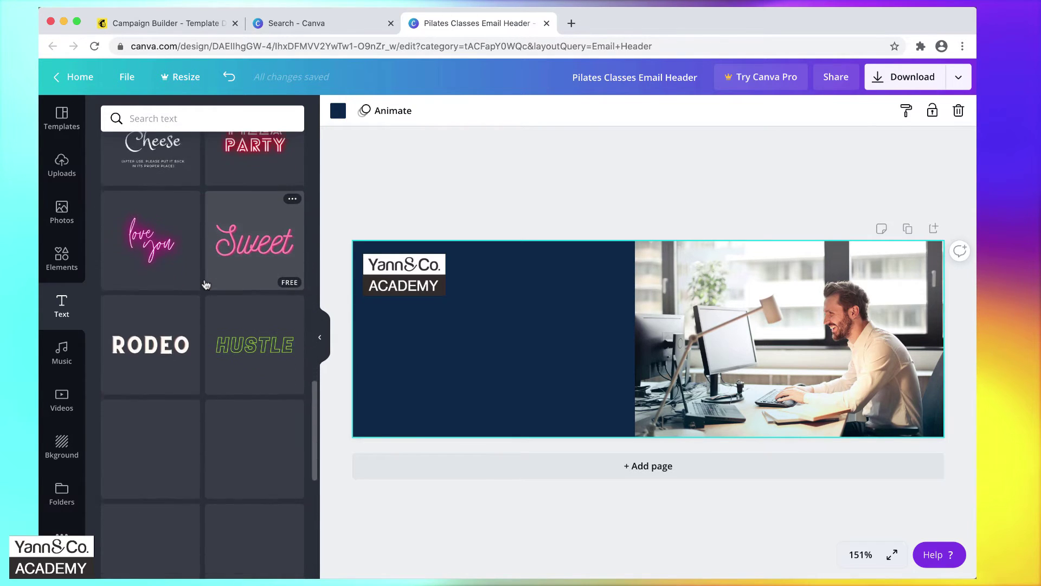
pyautogui.scroll(-1, 205, 284)
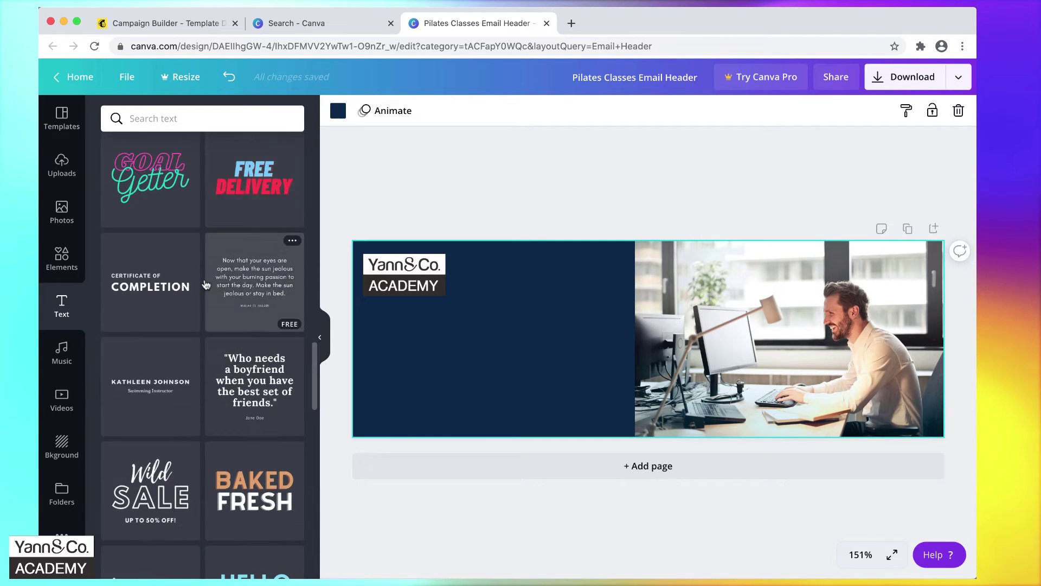
pyautogui.scroll(18, 205, 282)
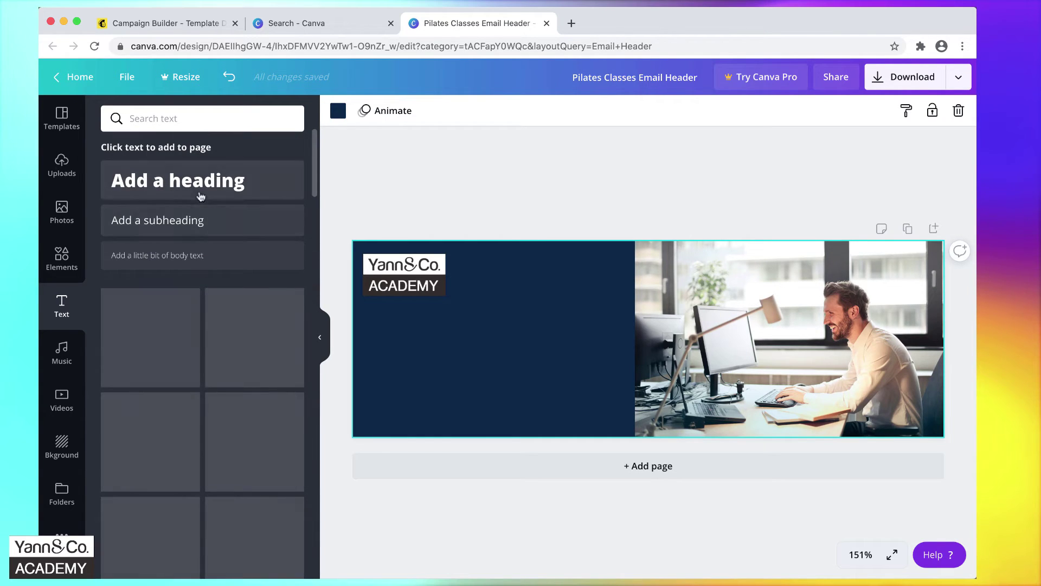
pyautogui.click(191, 185)
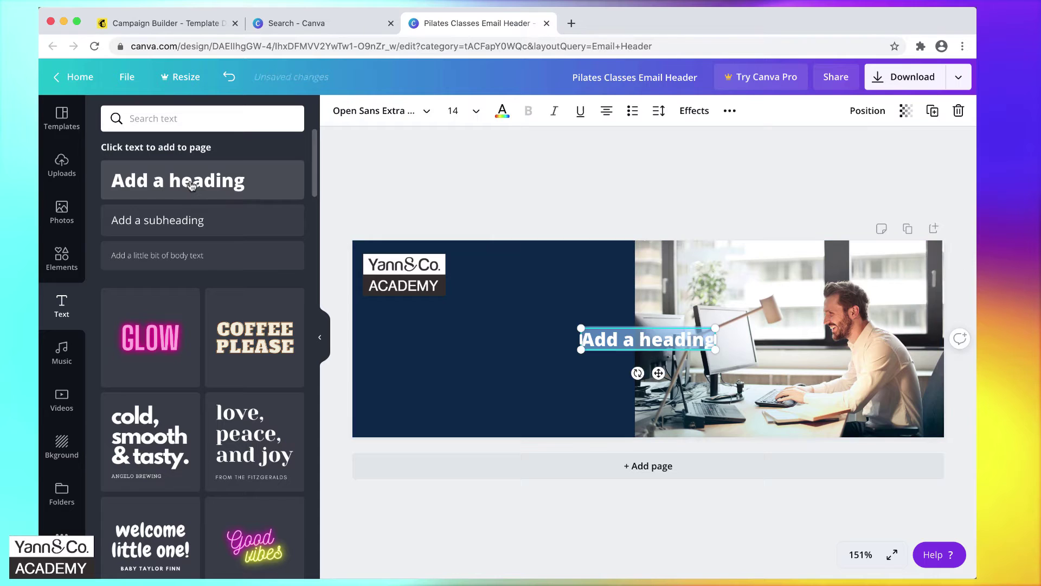
pyautogui.click(591, 371)
pyautogui.moveTo(607, 339); pyautogui.dragTo(390, 345)
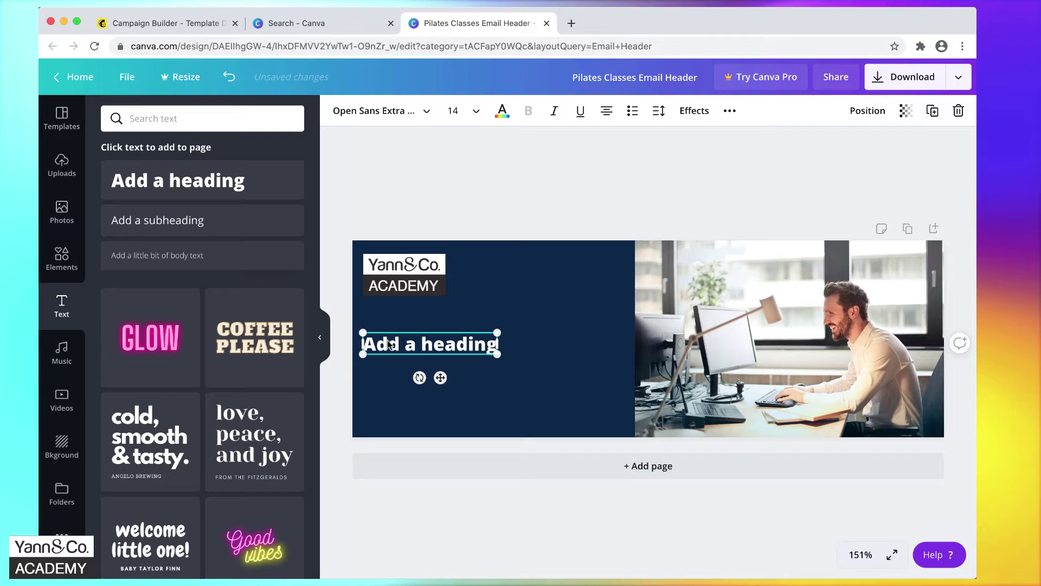
pyautogui.doubleClick(415, 346)
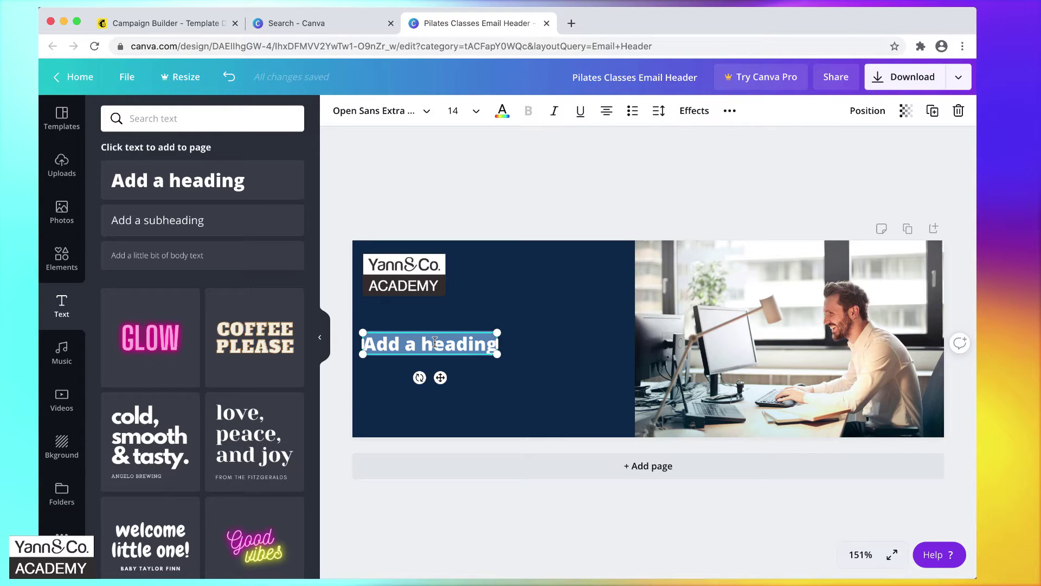
pyautogui.write('Apprenez à envoyer des Newsletters professionnelles')
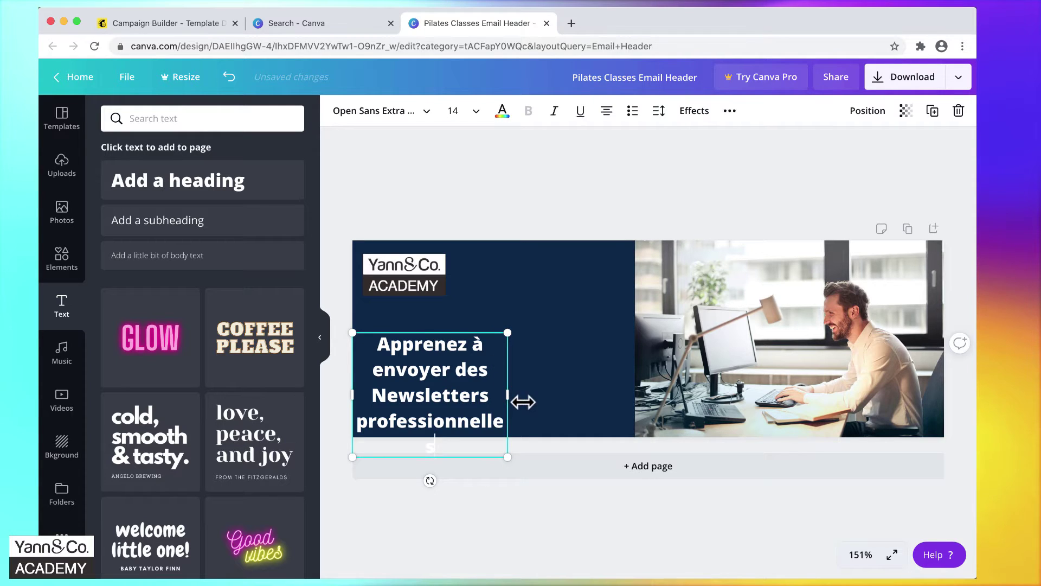
# Move the heading under the logo, widen it and scale the text down slightly.
pyautogui.click(478, 308)
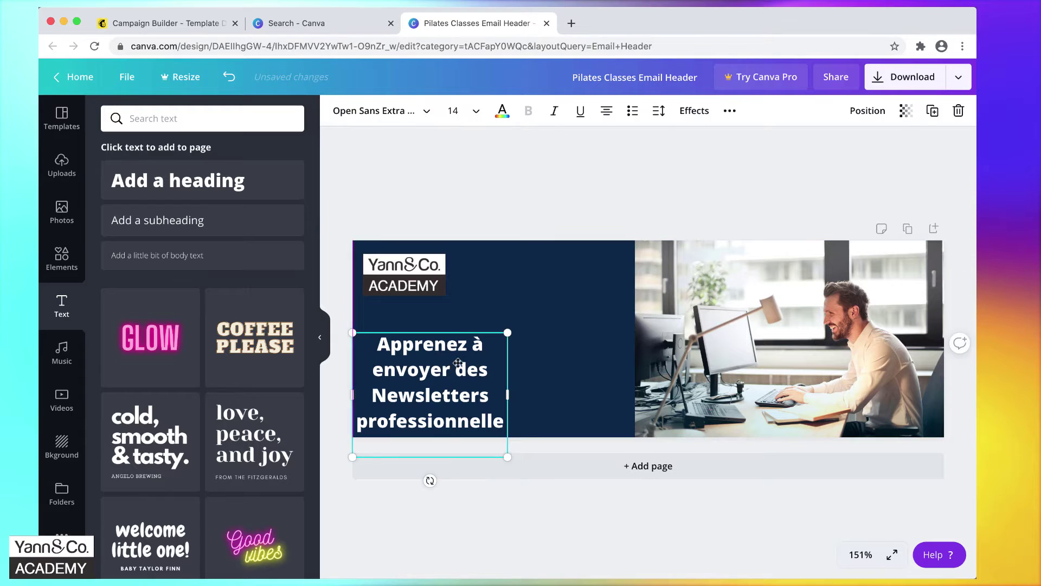
pyautogui.moveTo(450, 369); pyautogui.dragTo(484, 344)
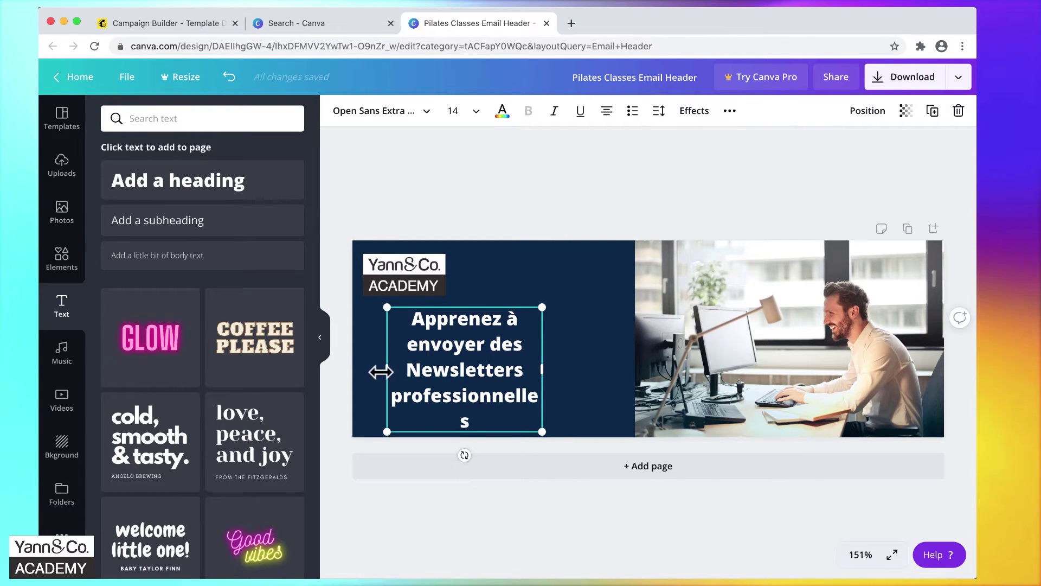
pyautogui.moveTo(542, 369); pyautogui.dragTo(591, 366)
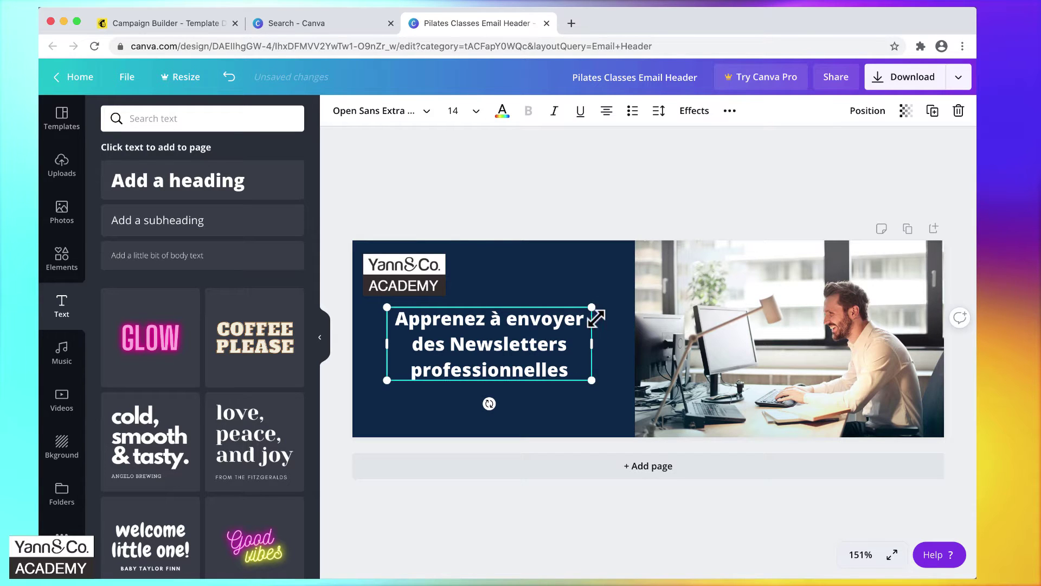
pyautogui.moveTo(592, 381)
pyautogui.mouseDown()
pyautogui.moveTo(511, 353)
pyautogui.moveTo(582, 400)
pyautogui.mouseUp()
# Left-align the heading and set its font to Montserrat Semi-Bold.
pyautogui.click(532, 414)
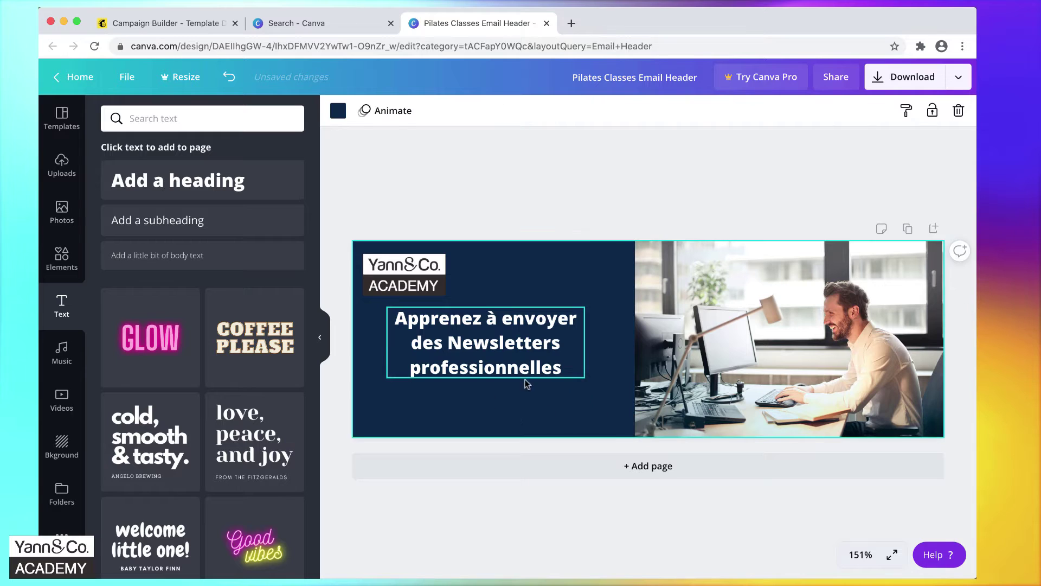
pyautogui.moveTo(509, 337); pyautogui.dragTo(499, 347)
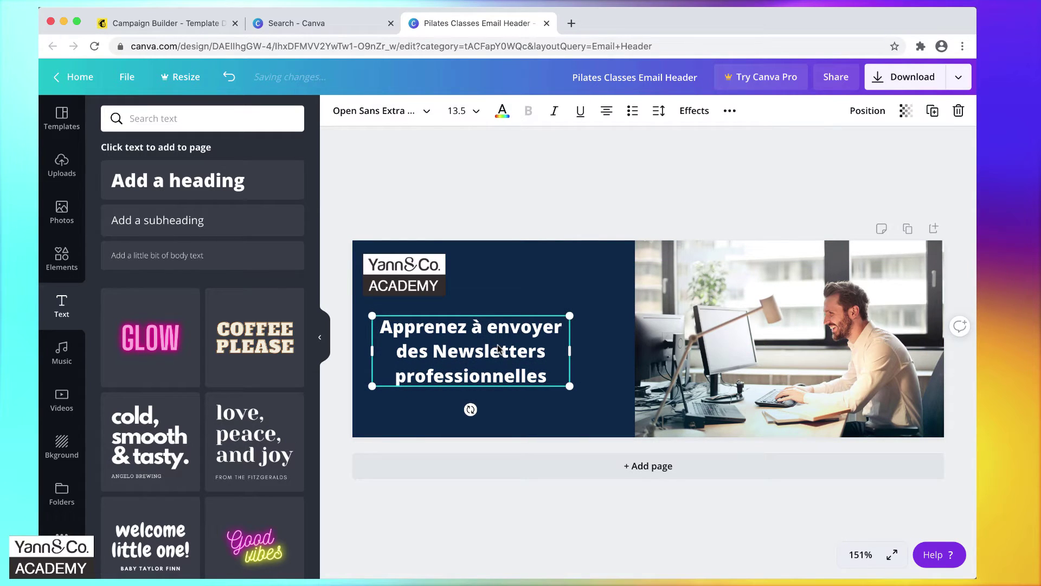
pyautogui.click(608, 113)
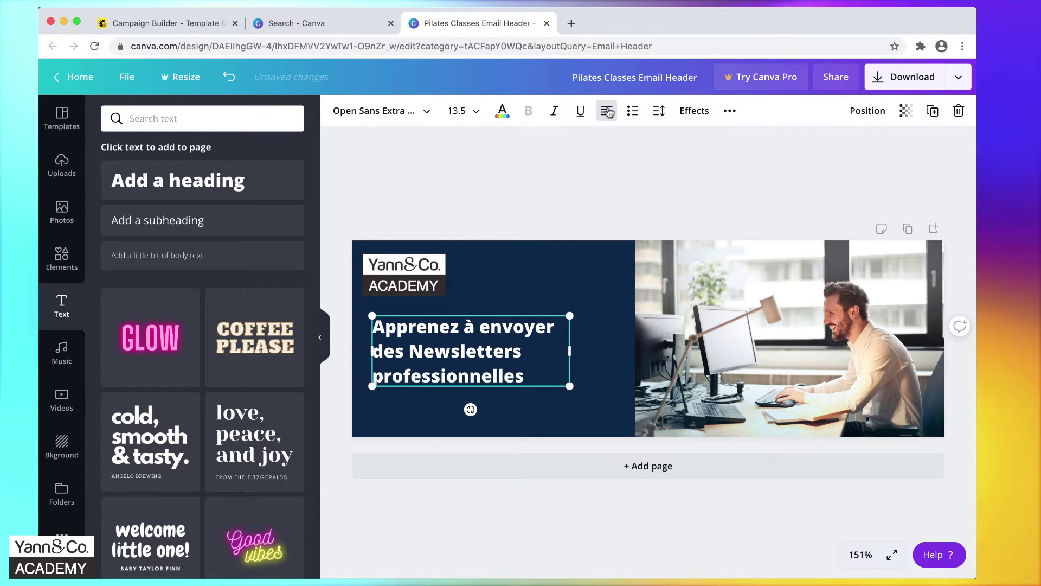
pyautogui.click(426, 113)
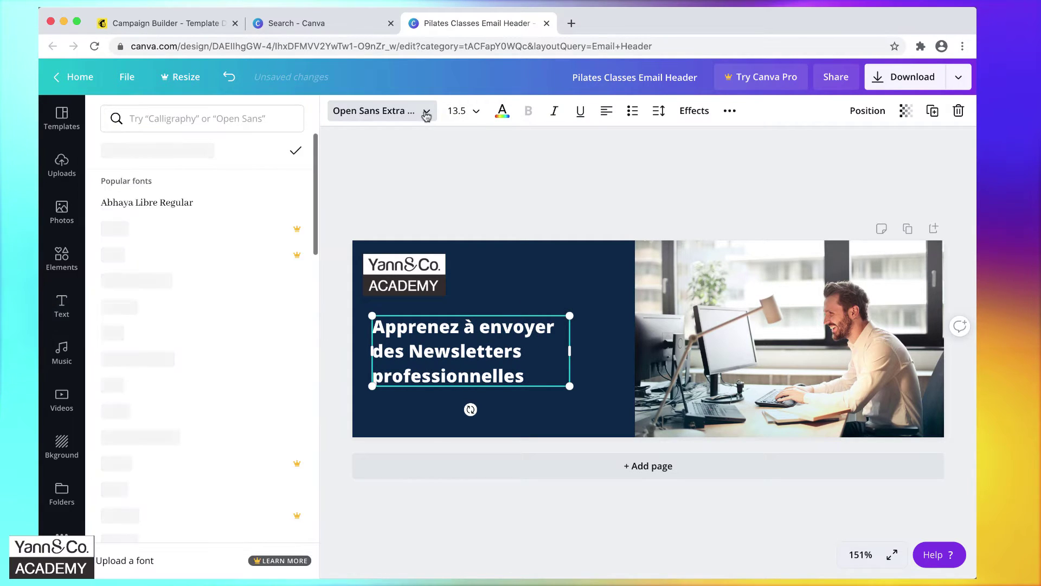
pyautogui.click(234, 118)
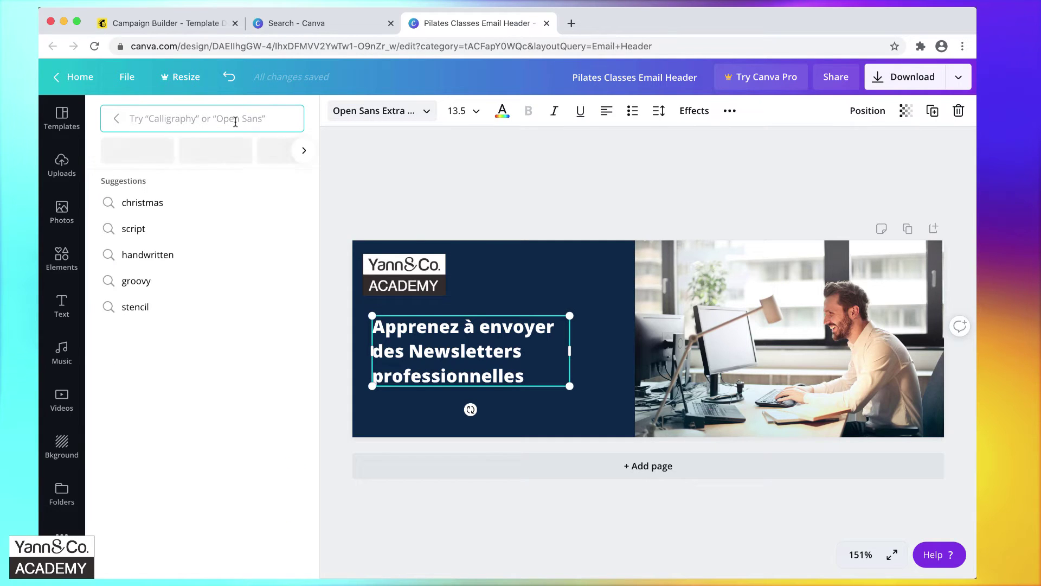
pyautogui.write('montser')
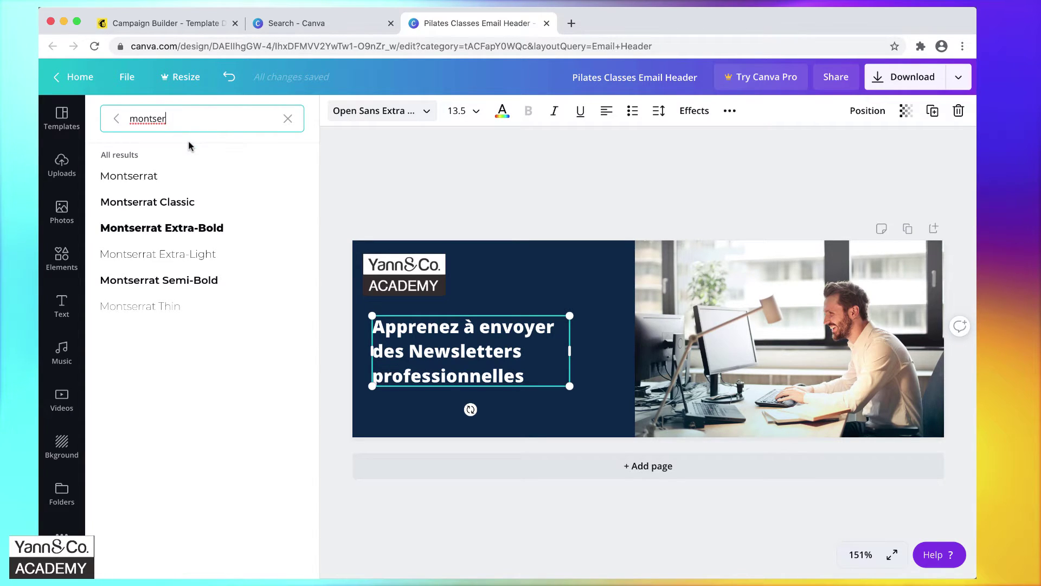
pyautogui.click(178, 291)
# Undo the last heading nudge and review the finished header layout.
pyautogui.click(501, 320)
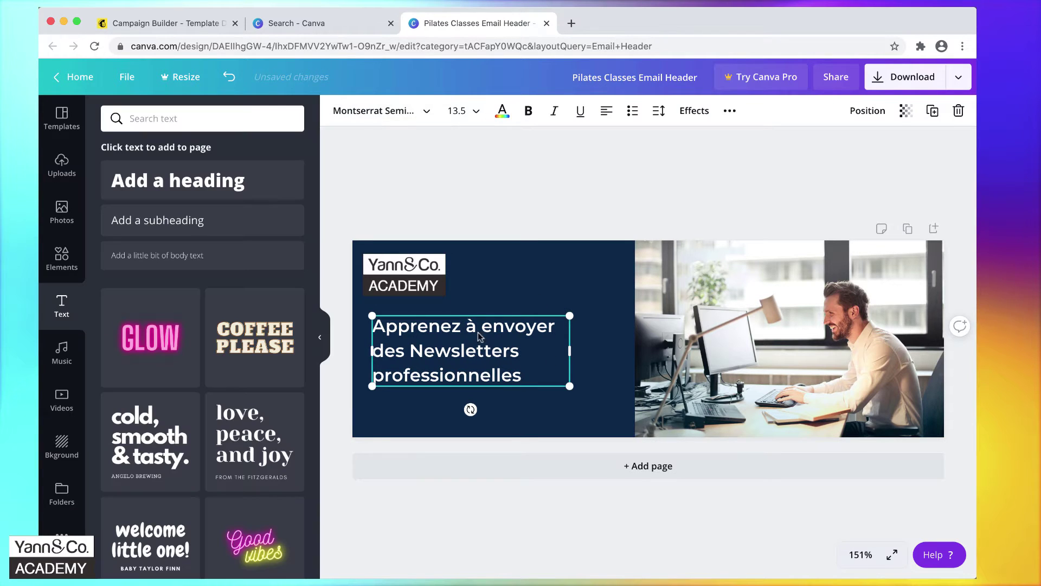
pyautogui.click(546, 412)
pyautogui.hotkey('ctrl', 'z')
pyautogui.click(597, 388)
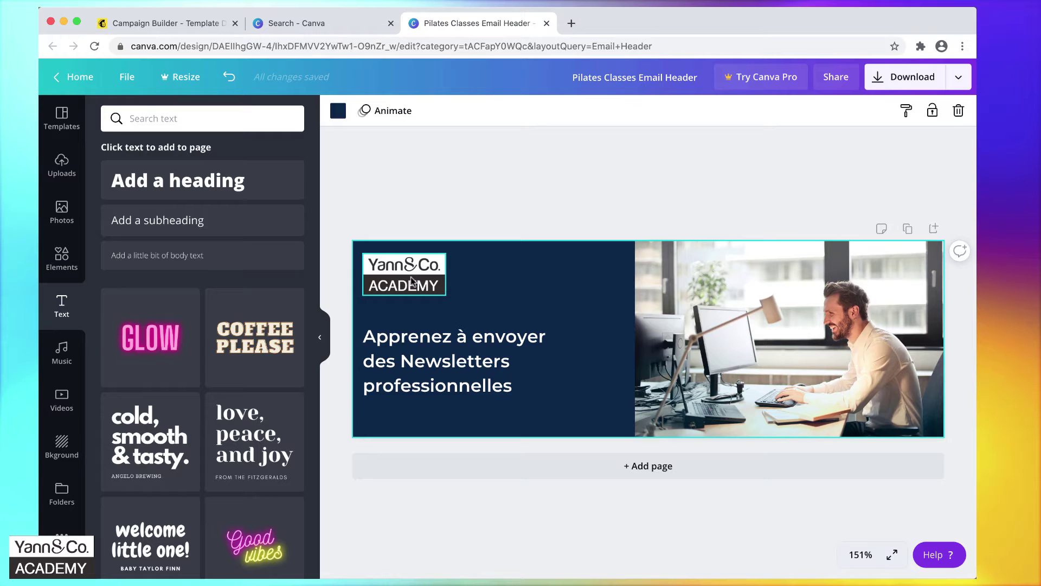
pyautogui.click(765, 326)
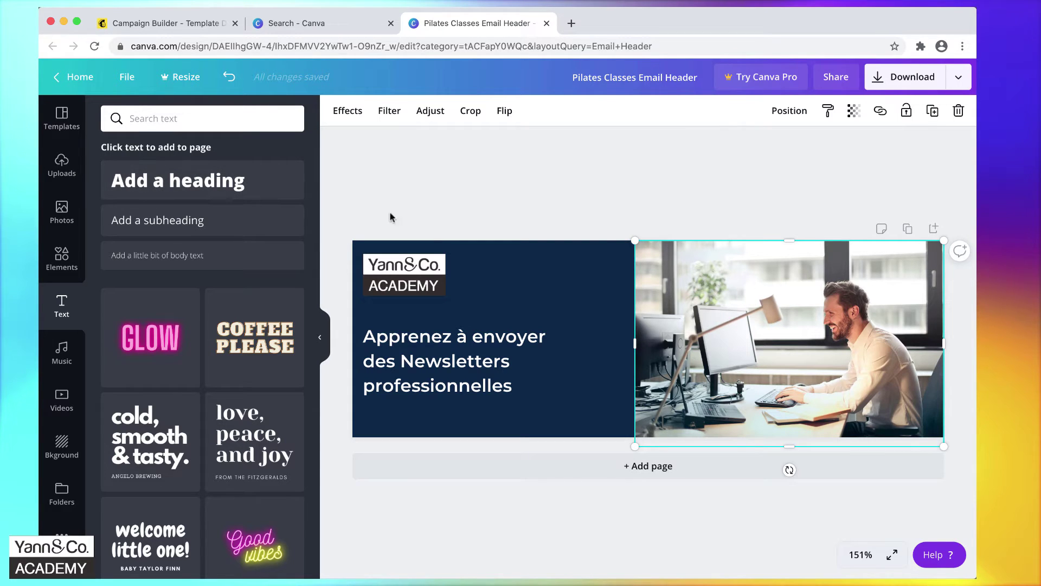
pyautogui.click(584, 292)
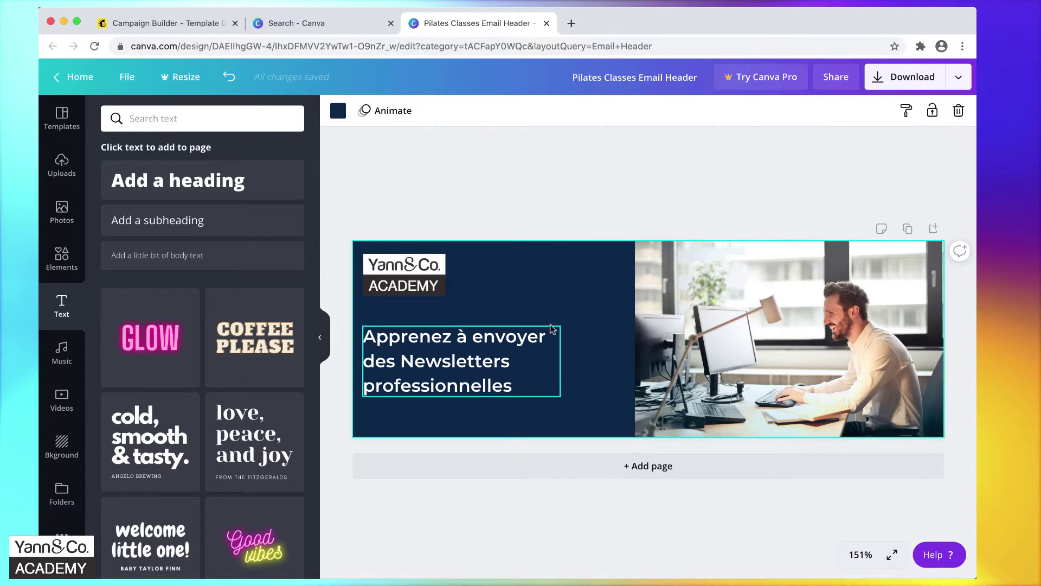
# Download the header design as a JPG file.
pyautogui.click(903, 81)
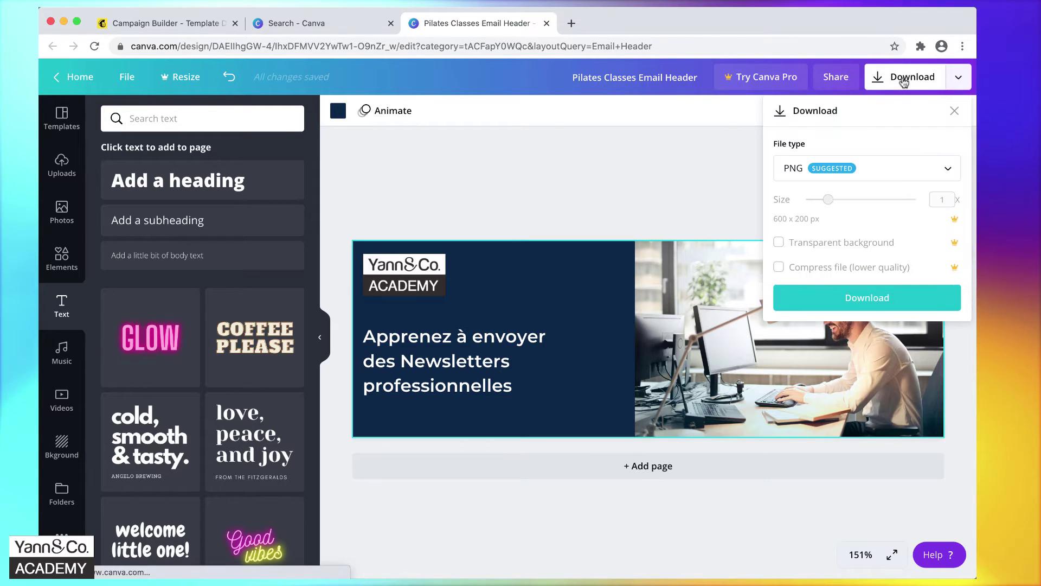
pyautogui.click(887, 173)
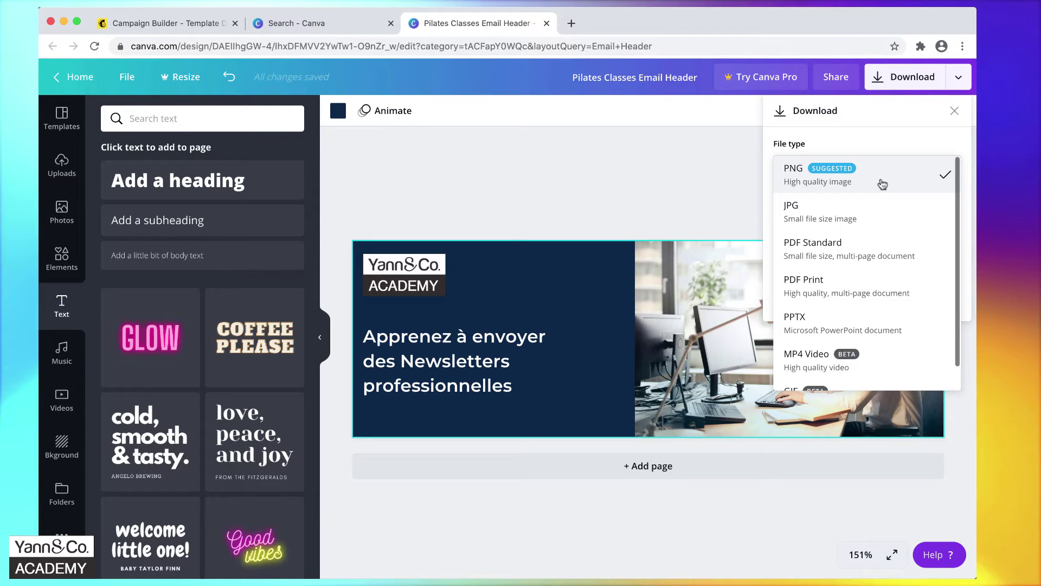
pyautogui.click(880, 215)
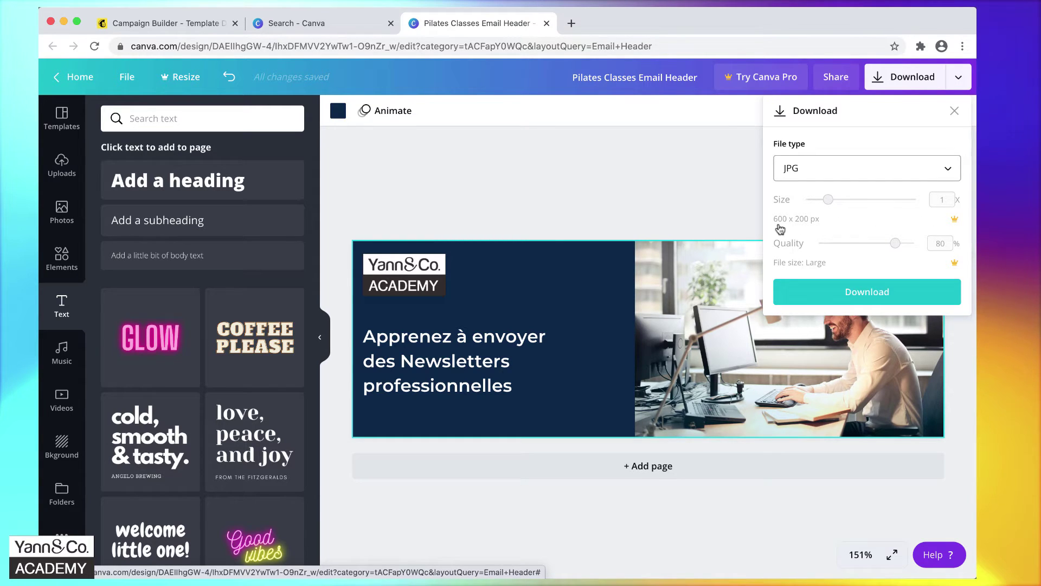
pyautogui.click(908, 292)
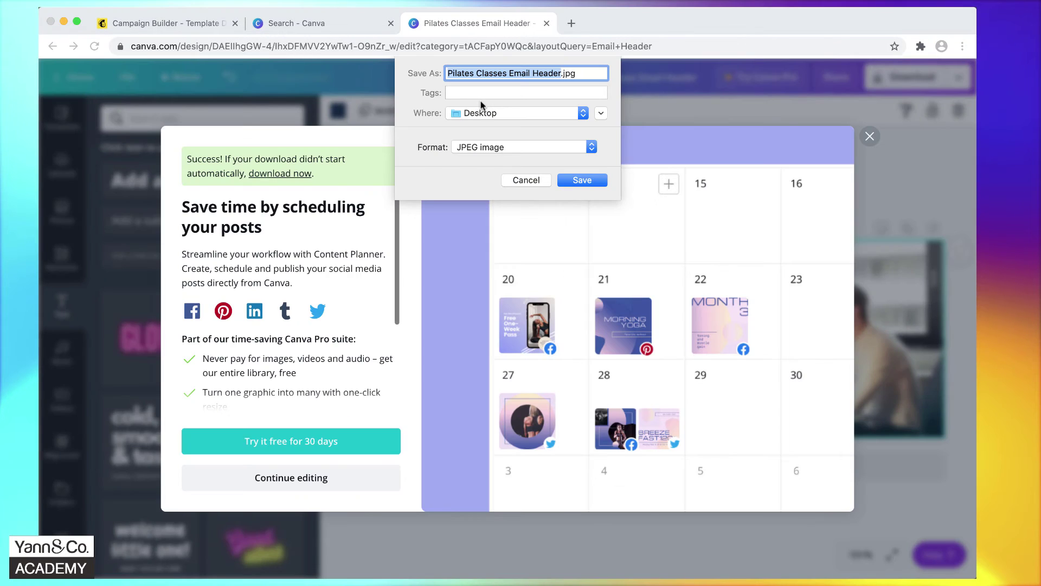
# Save it to the Desktop as header.jpg and return to the Mailchimp campaign editor.
pyautogui.write('m')
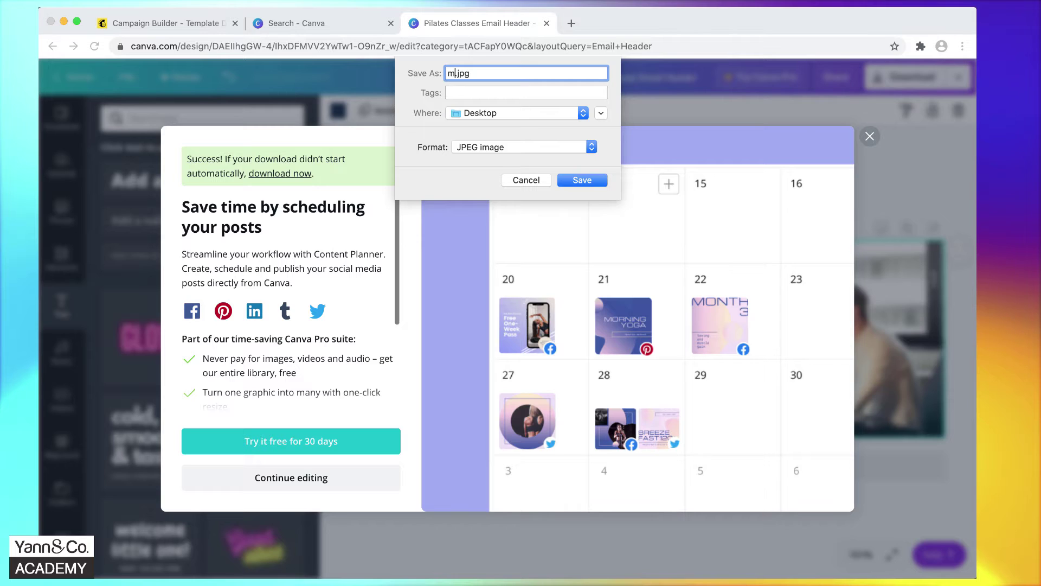
pyautogui.press('BackSpace')
pyautogui.write('header')
pyautogui.click(591, 183)
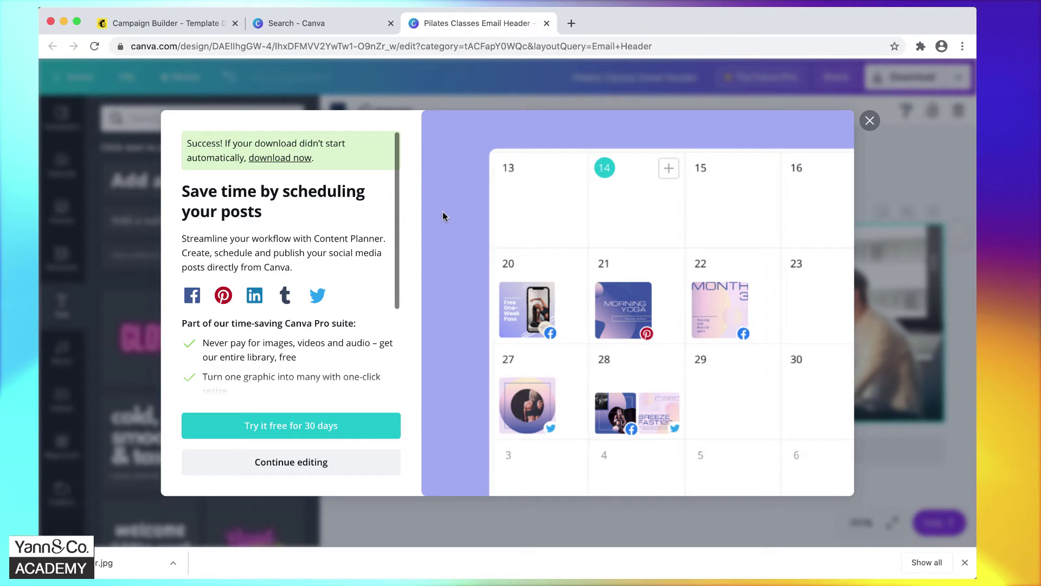
pyautogui.click(283, 463)
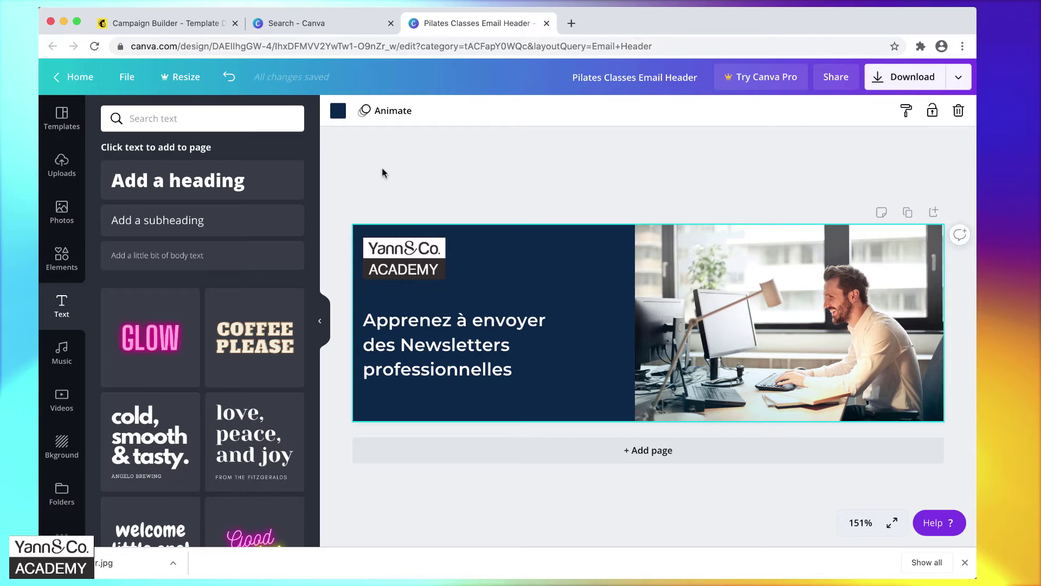
pyautogui.click(189, 25)
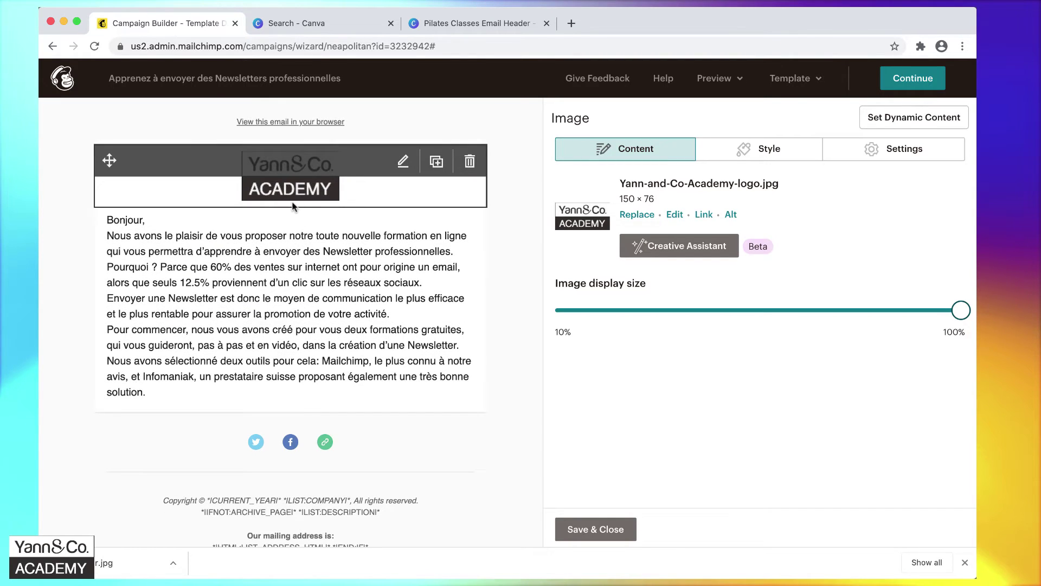
# Replace the email's logo image with header.jpg uploaded from the computer.
pyautogui.click(638, 215)
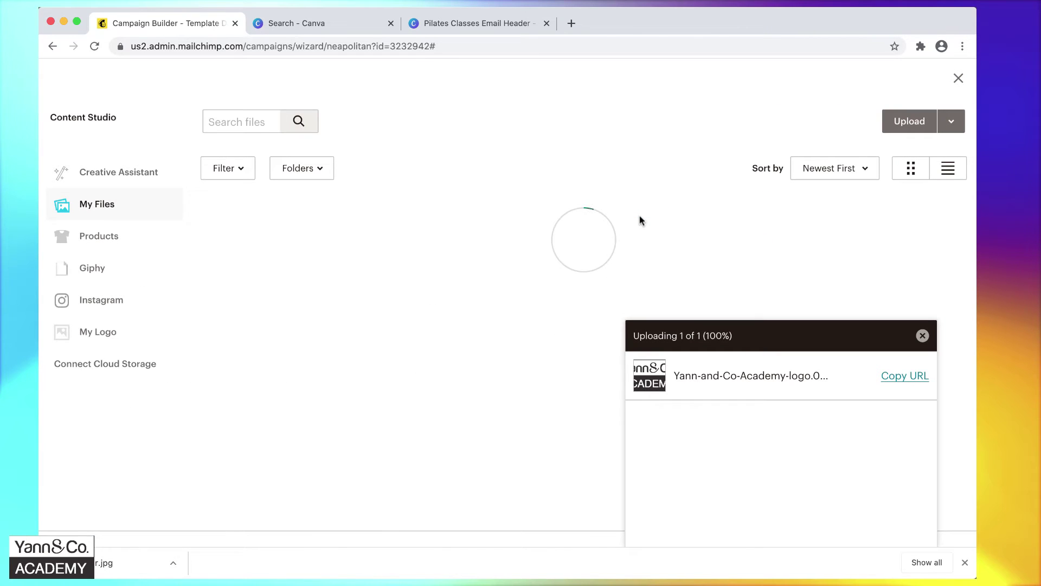
pyautogui.click(919, 126)
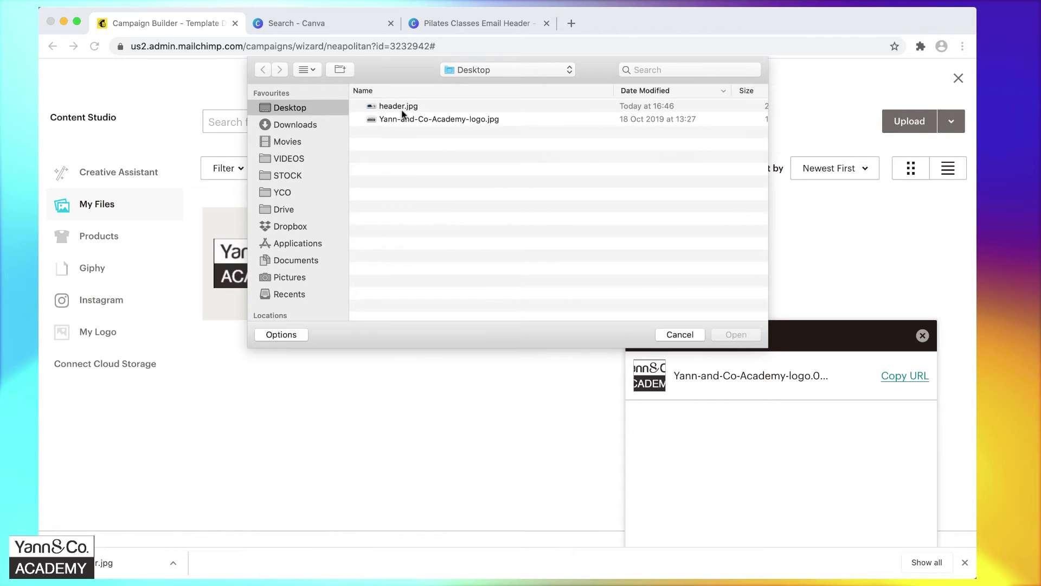
pyautogui.click(402, 108)
pyautogui.click(732, 335)
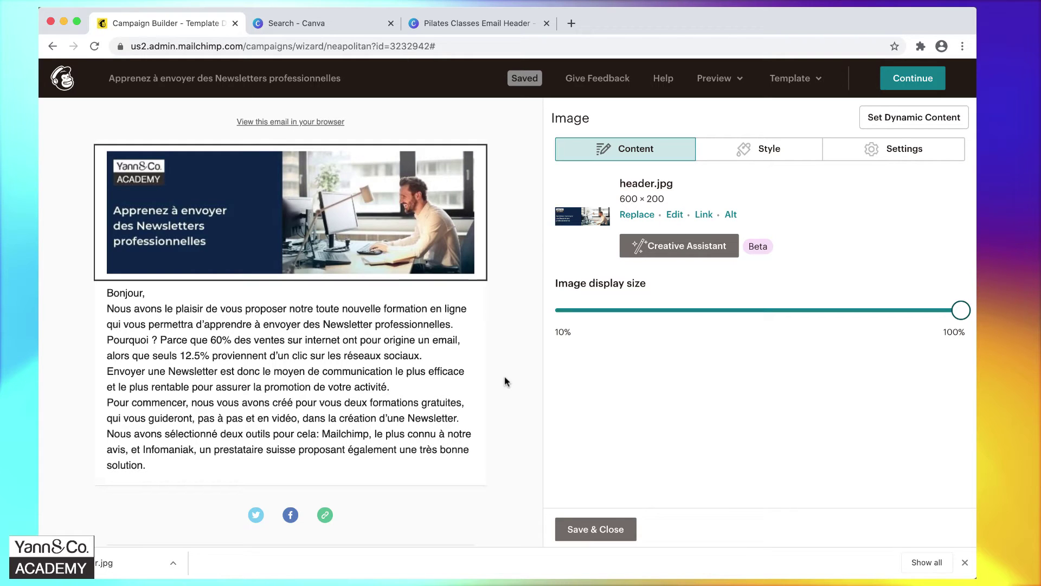
pyautogui.moveTo(421, 209)
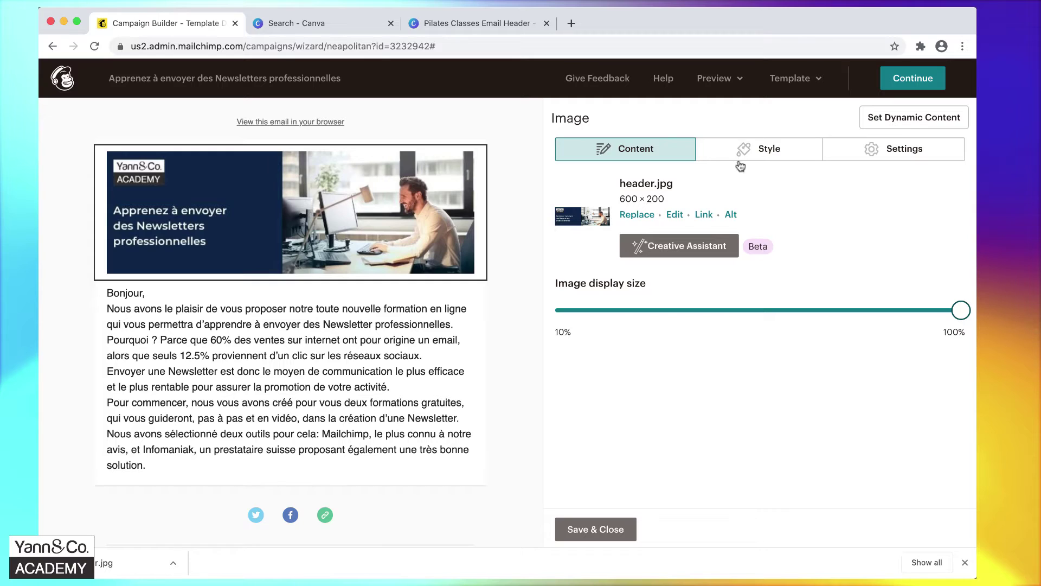
# Stretch the header.jpg banner edge to edge and save the image block.
pyautogui.click(941, 152)
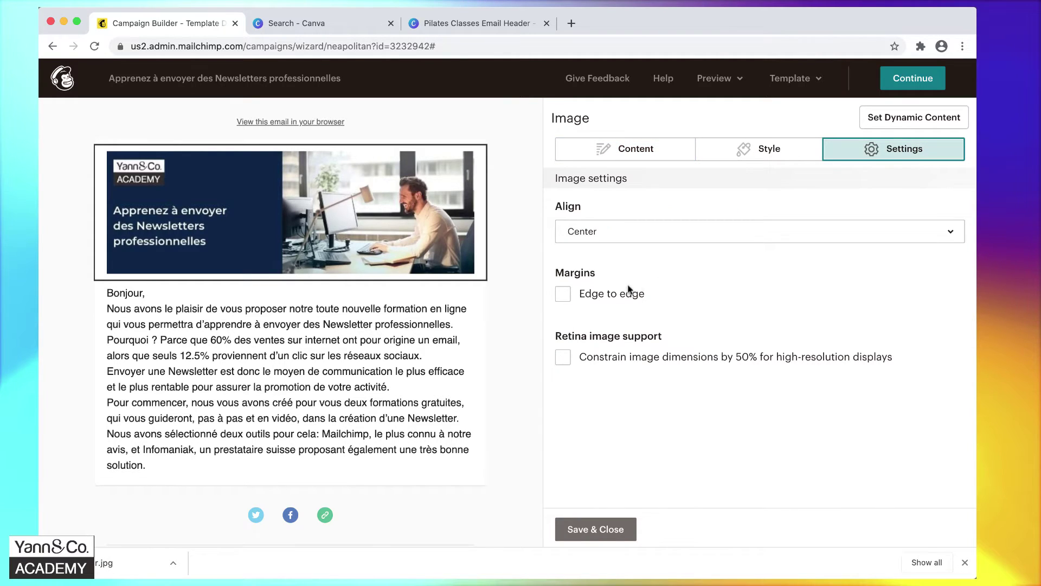
pyautogui.click(564, 296)
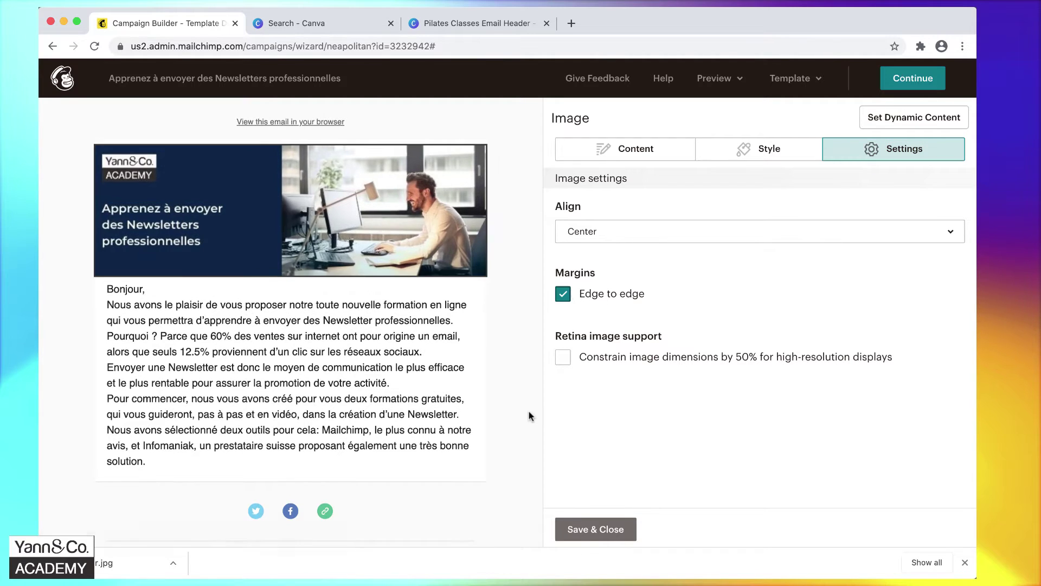
pyautogui.click(593, 533)
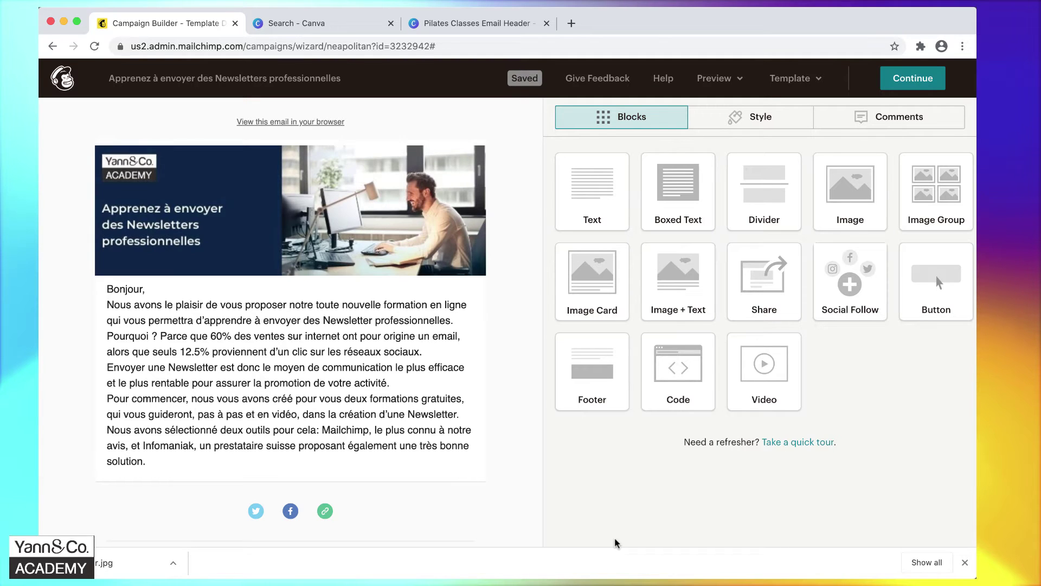
pyautogui.moveTo(272, 348)
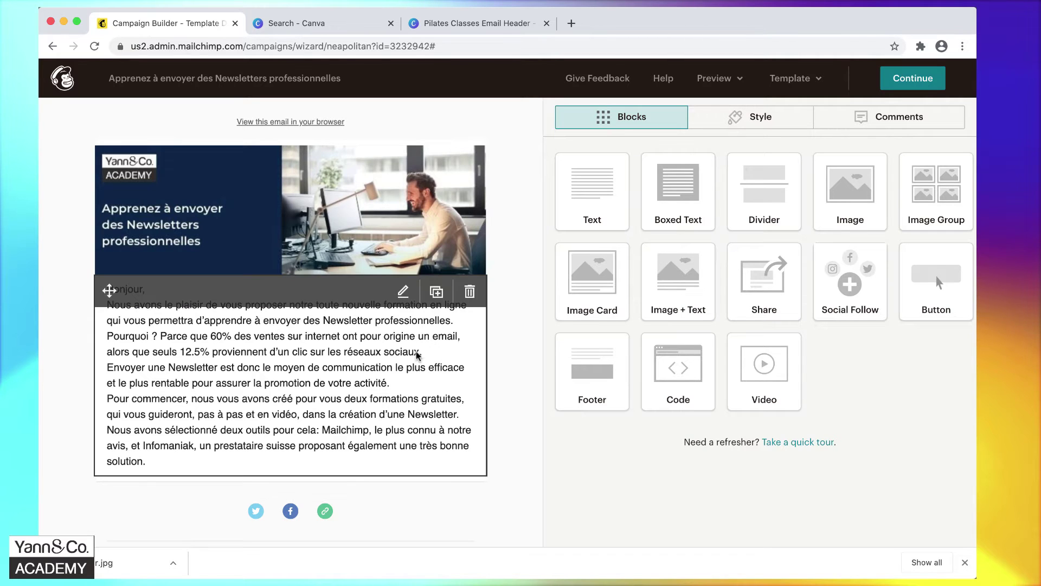
pyautogui.moveTo(543, 567)
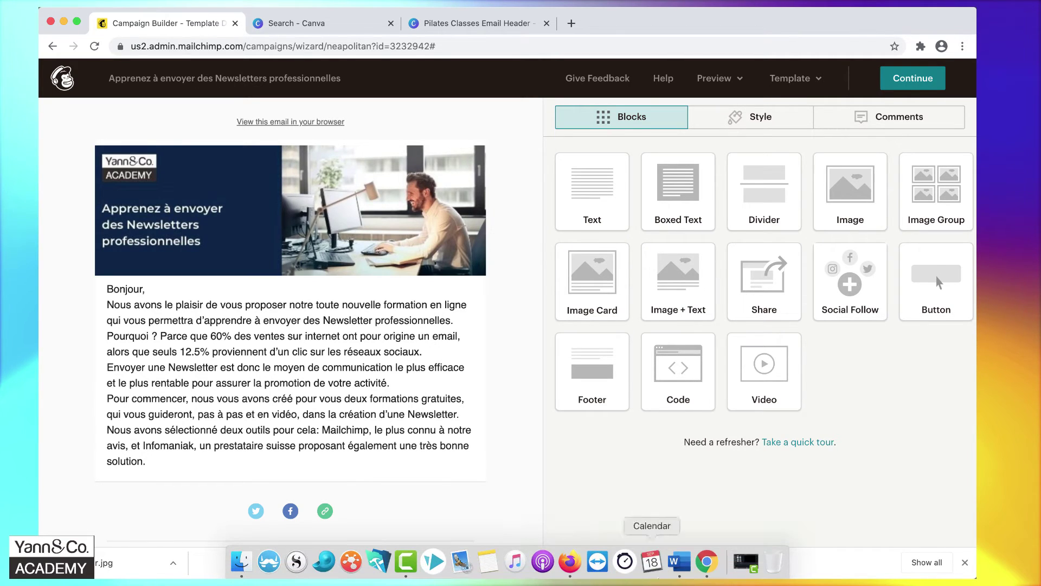
pyautogui.click(676, 563)
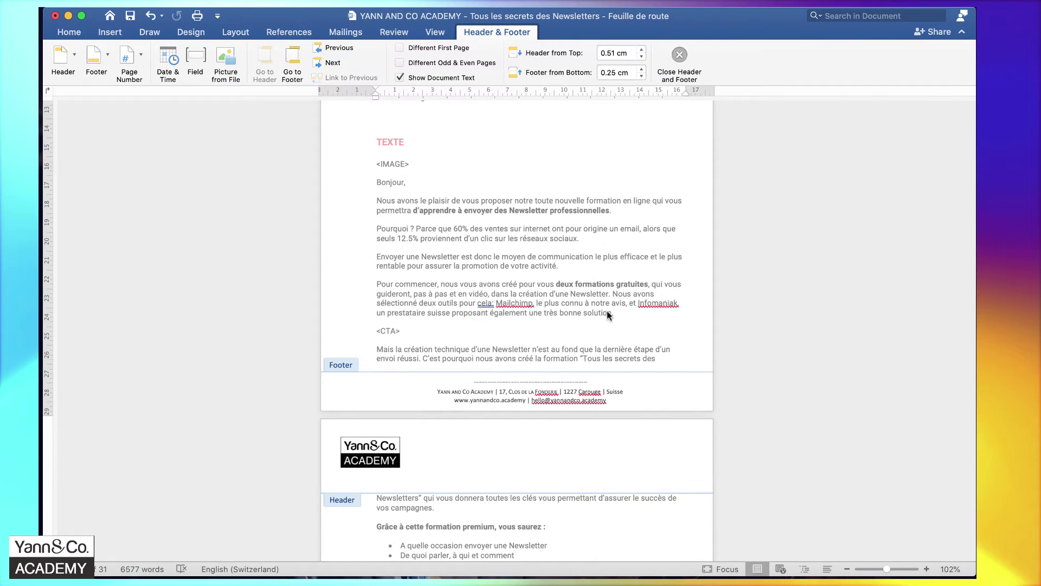
pyautogui.doubleClick(388, 330)
pyautogui.hotkey('ctrl', 'Left')
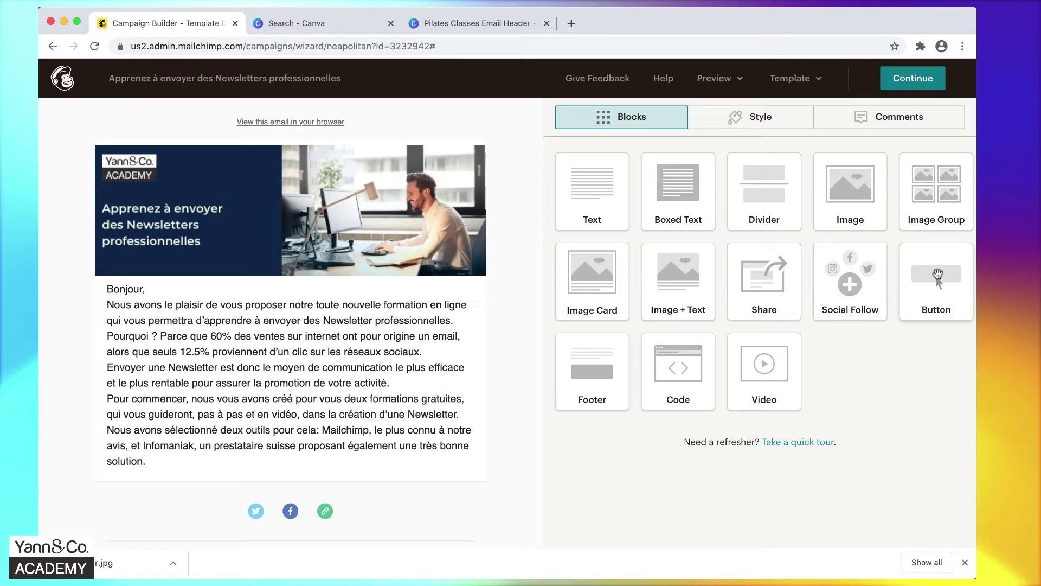
# Add a button below the body text labelled 'Commencer le cours maintenant', taken from the Word roadmap.
pyautogui.moveTo(937, 281); pyautogui.dragTo(239, 483)
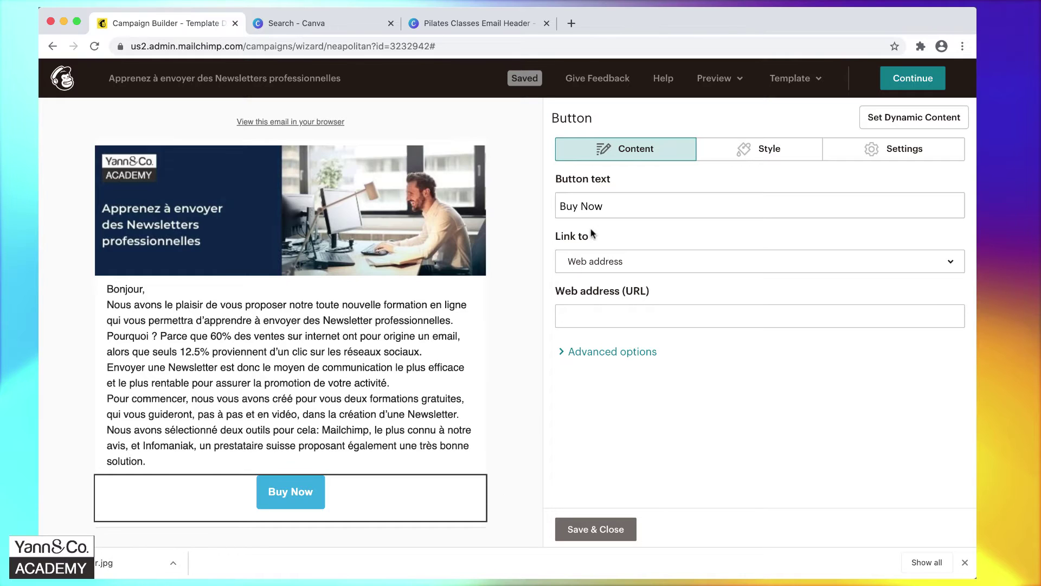
pyautogui.tripleClick(630, 211)
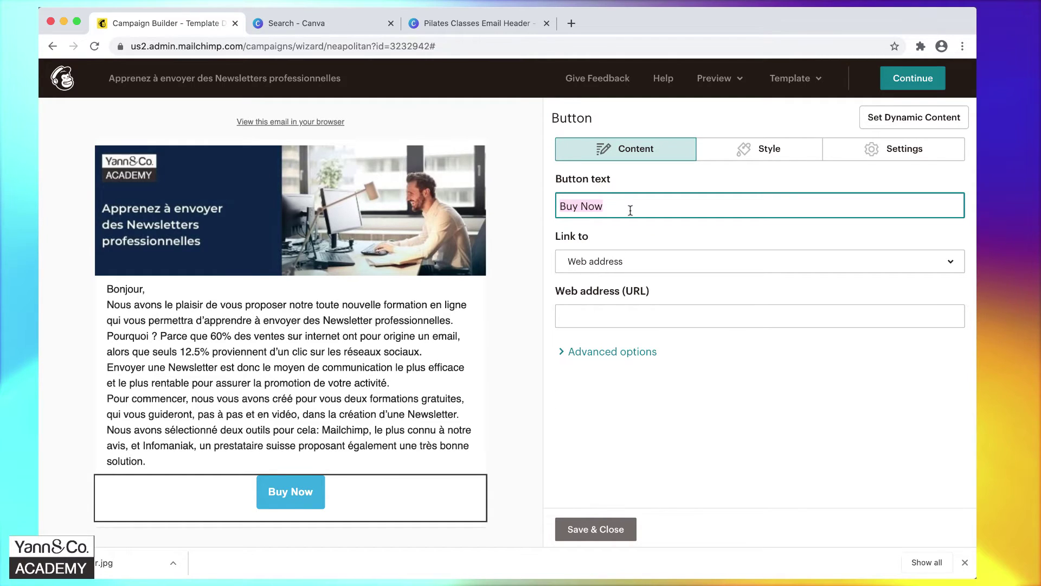
pyautogui.hotkey('ctrl', 'Right')
pyautogui.scroll(10, 478, 255)
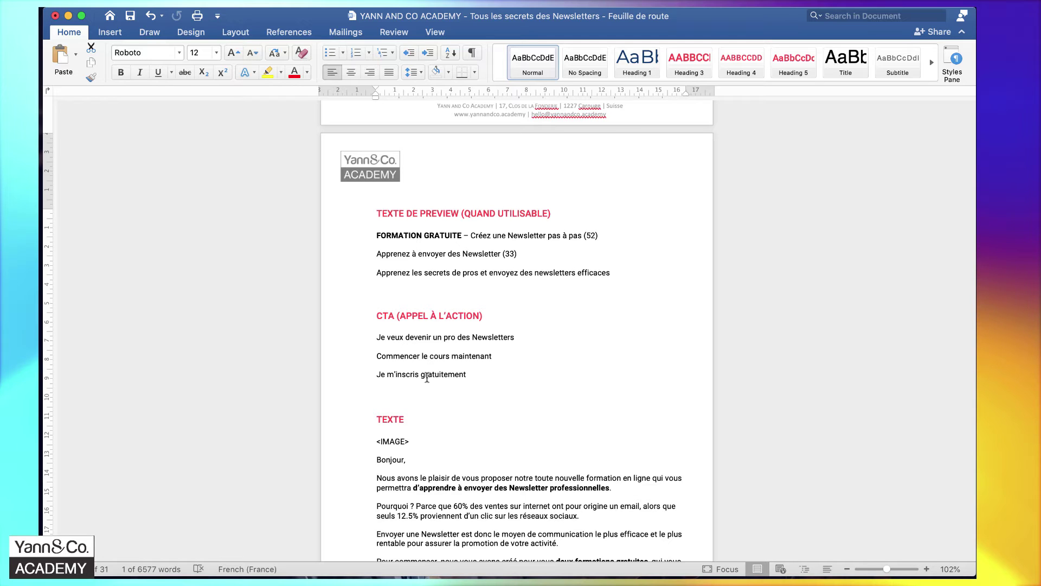
pyautogui.tripleClick(452, 355)
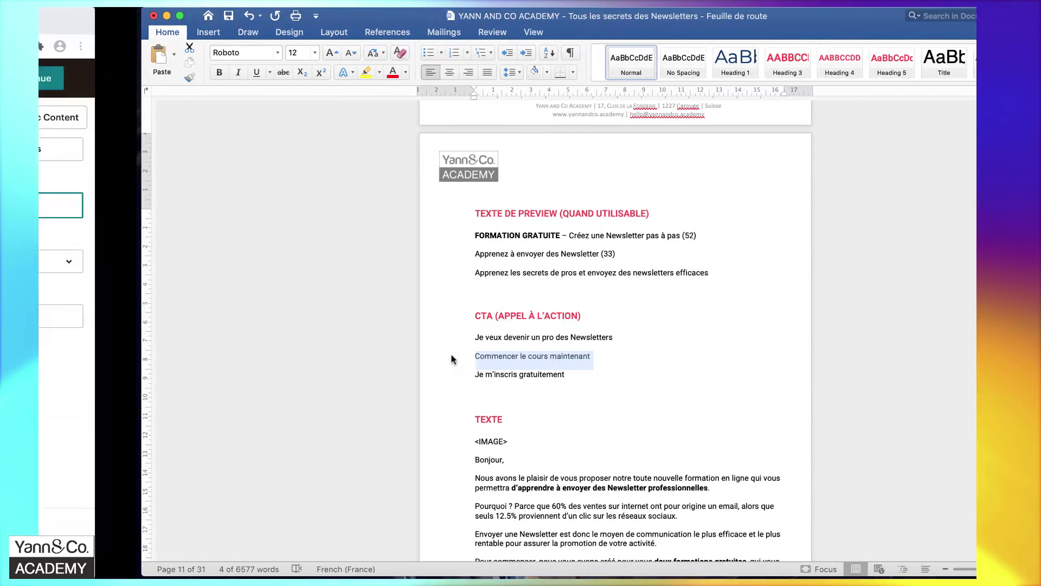
pyautogui.write('Commencer le cours maintenant')
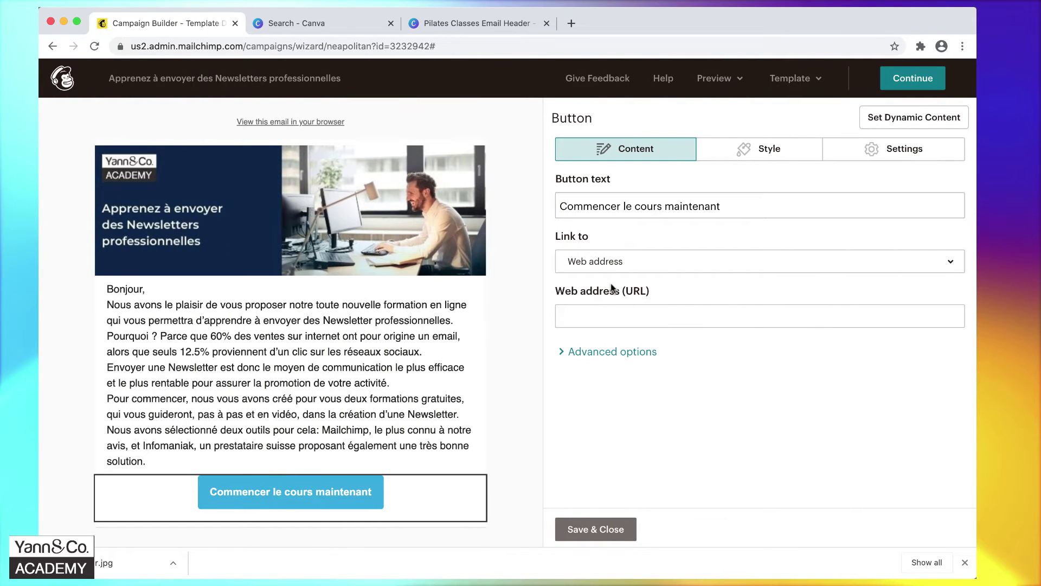
pyautogui.click(746, 153)
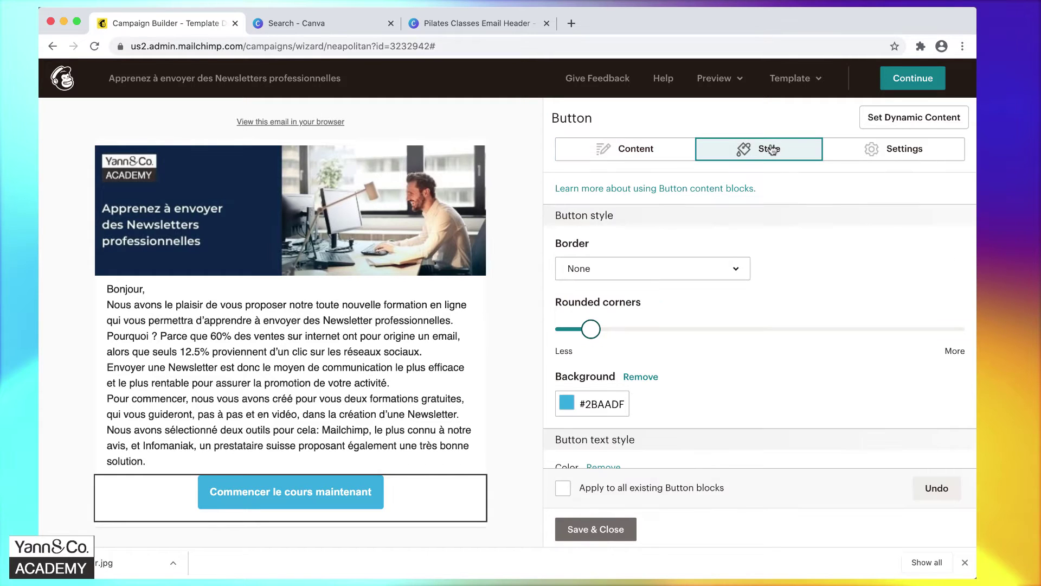
# Paste a navy hex code as the button's background colour.
pyautogui.click(570, 407)
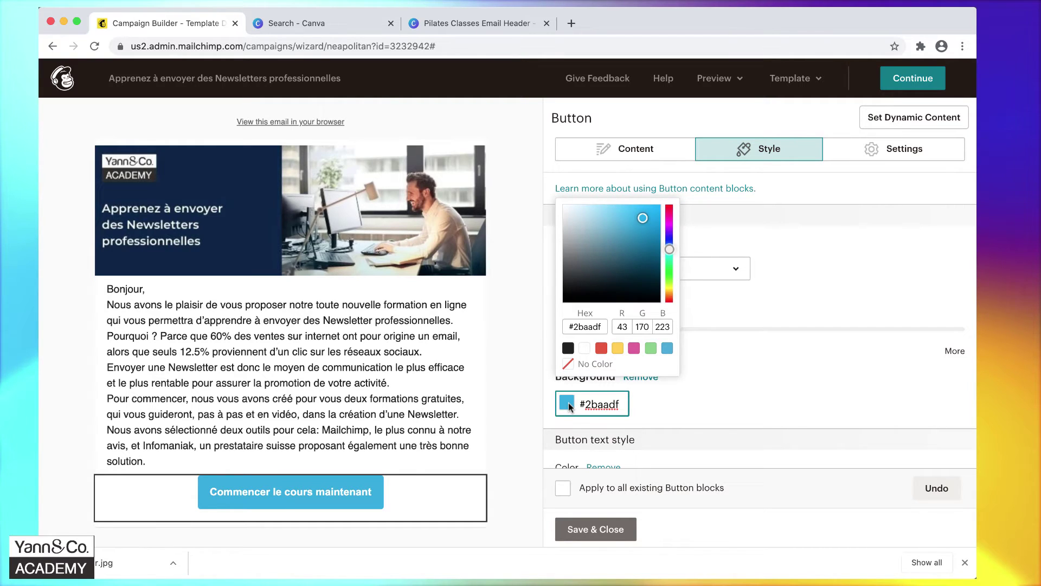
pyautogui.click(590, 326)
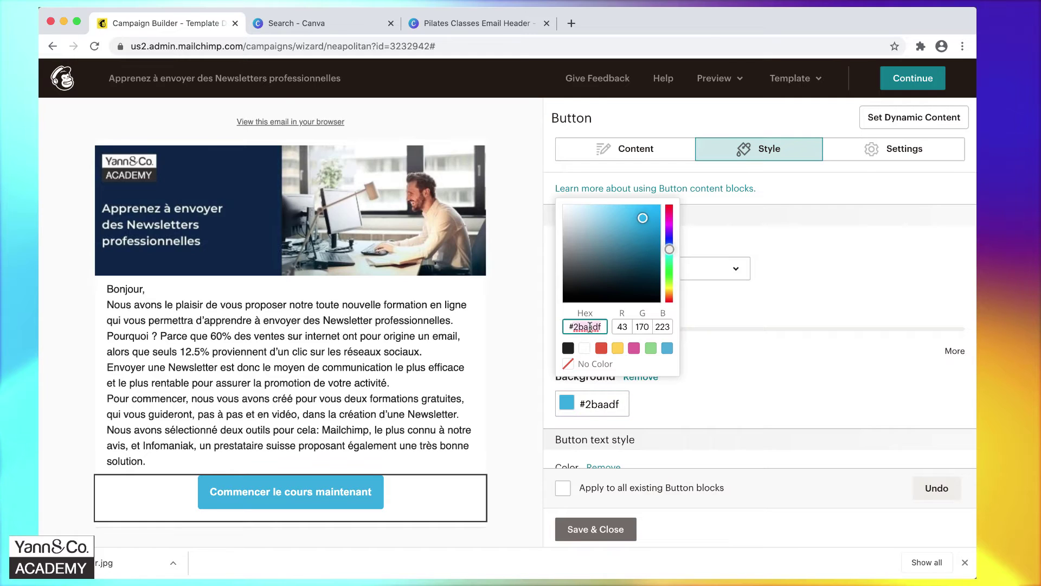
pyautogui.write('0b2648')
pyautogui.press('Return')
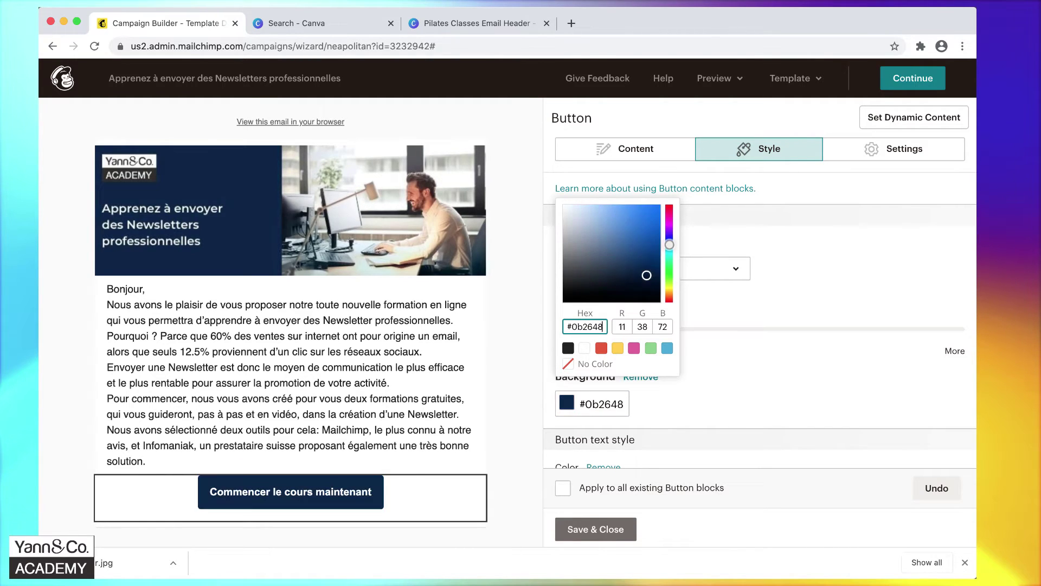
pyautogui.click(711, 399)
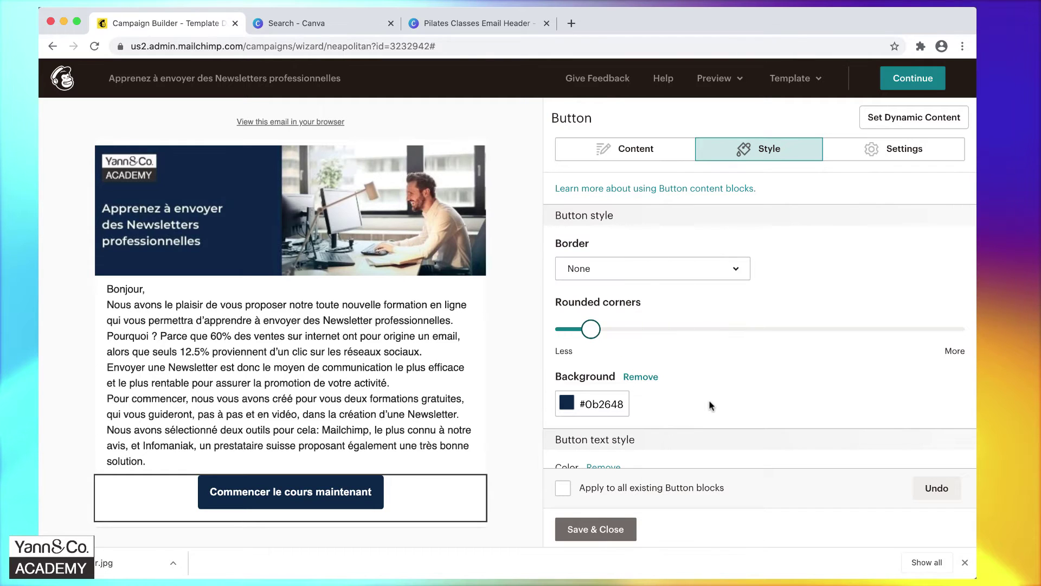
pyautogui.moveTo(231, 242)
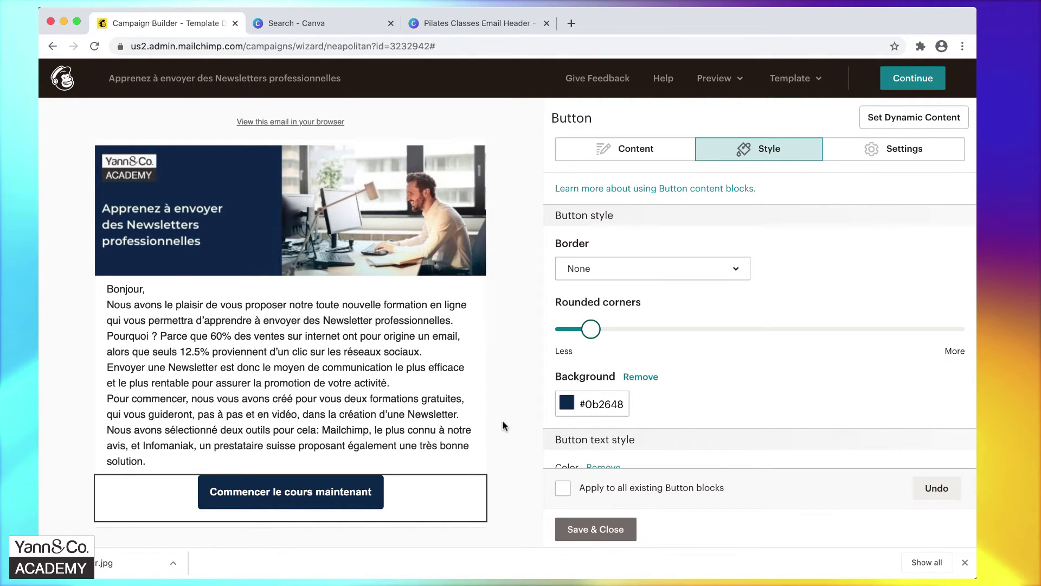
# Change the button background to red #fc3f48 and make its corners more rounded.
pyautogui.click(566, 403)
pyautogui.click(587, 326)
pyautogui.write('f')
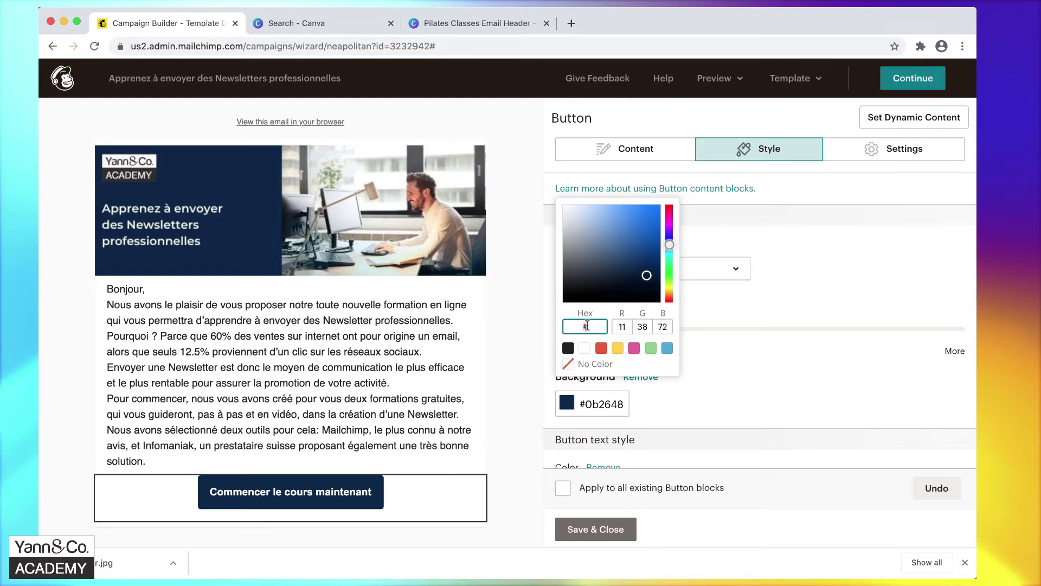
pyautogui.write('c3f48')
pyautogui.click(739, 399)
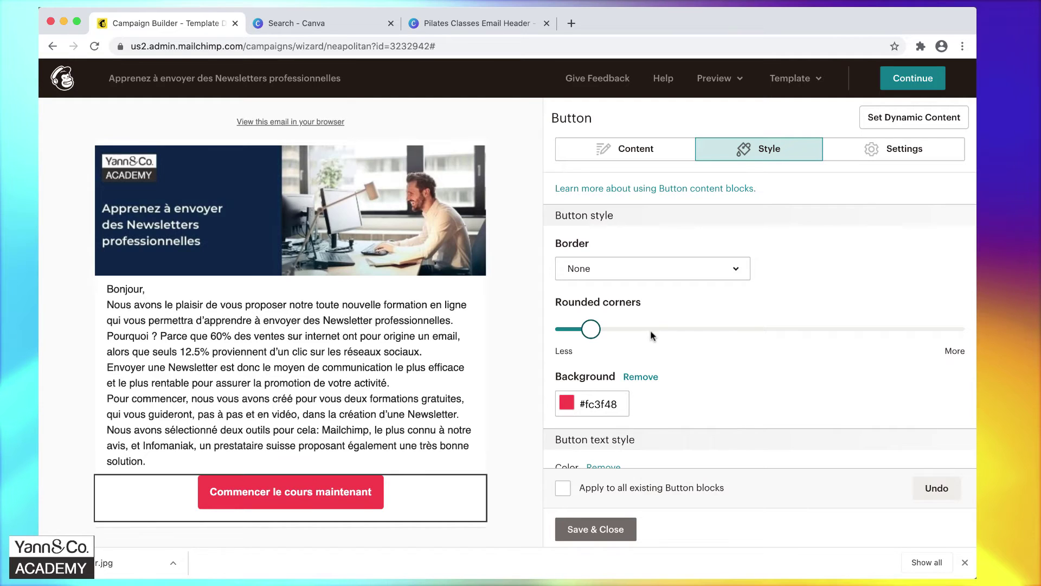
pyautogui.moveTo(592, 329); pyautogui.dragTo(892, 349)
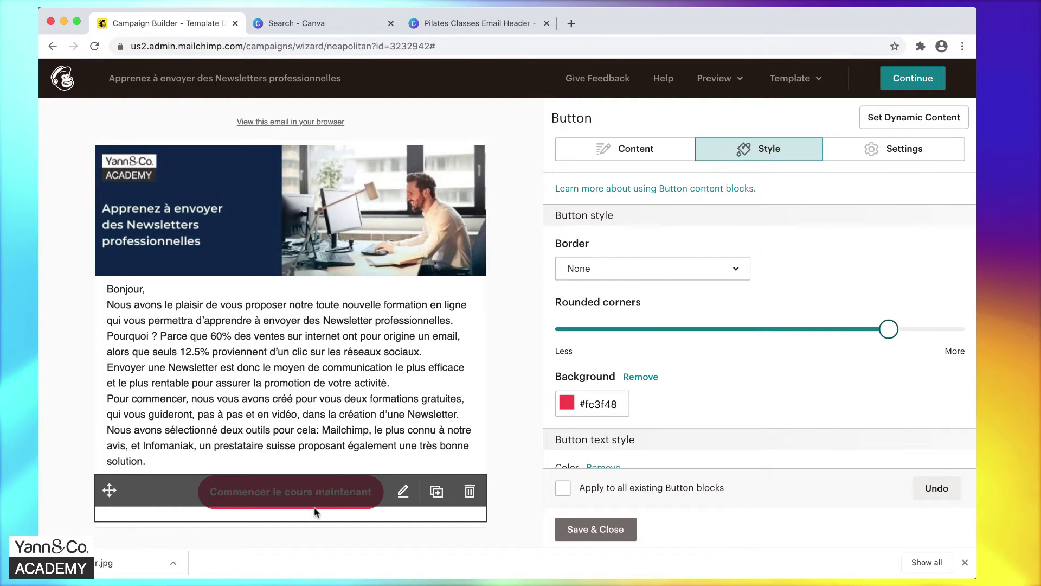
# Bring up the button's Content settings, showing the 'Commencer le cours maintenant' label and an empty URL field.
pyautogui.scroll(-5, 716, 397)
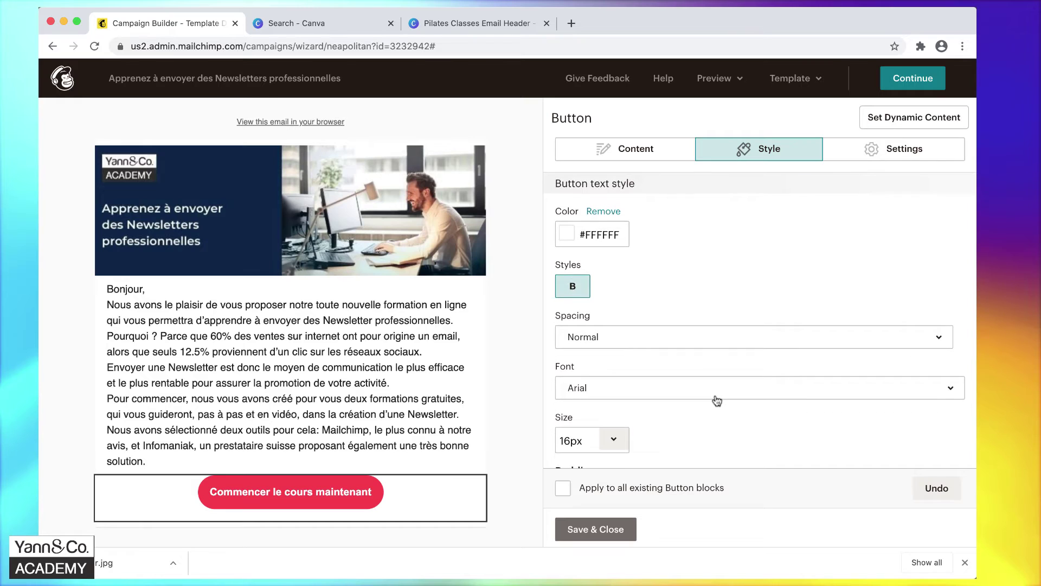
pyautogui.scroll(5, 717, 400)
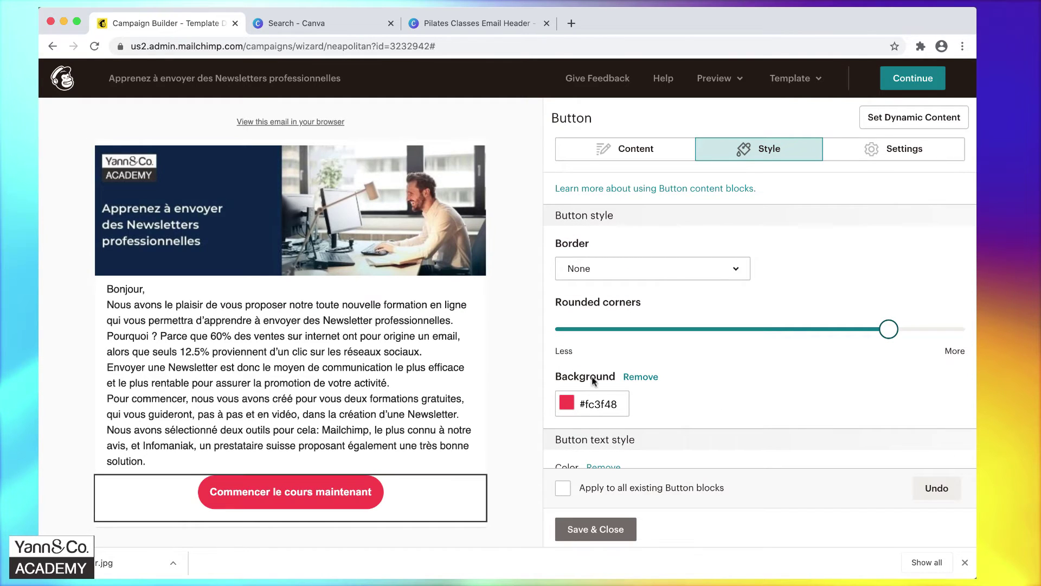
pyautogui.scroll(-4, 802, 400)
pyautogui.scroll(-2, 801, 399)
pyautogui.scroll(5, 800, 399)
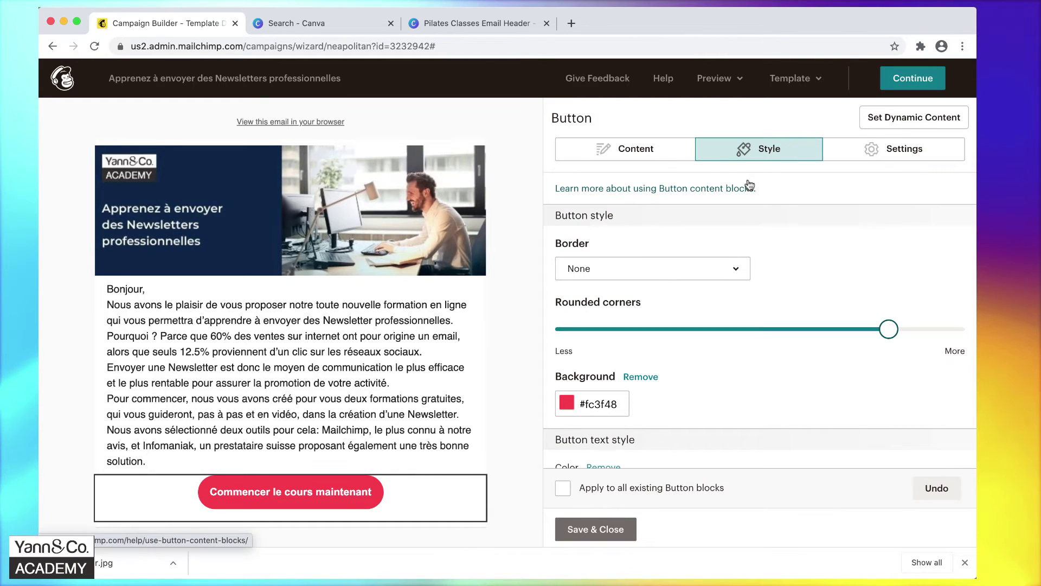
pyautogui.click(626, 155)
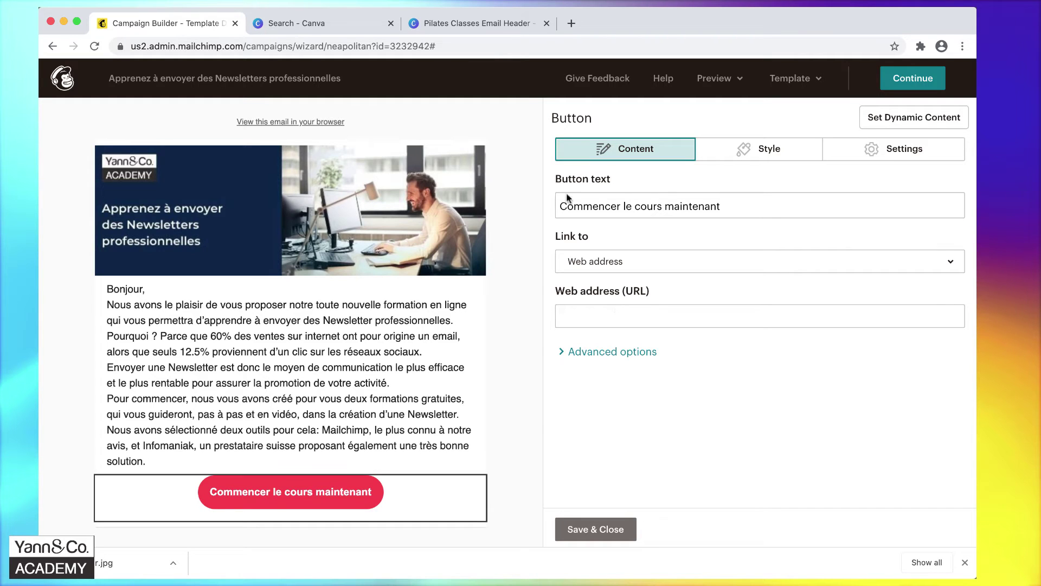
# Copy the URL of the 'Tous les secrets des Newsletters' course page on yannandco.academy.
pyautogui.click(572, 23)
pyautogui.write('yannandco.academy')
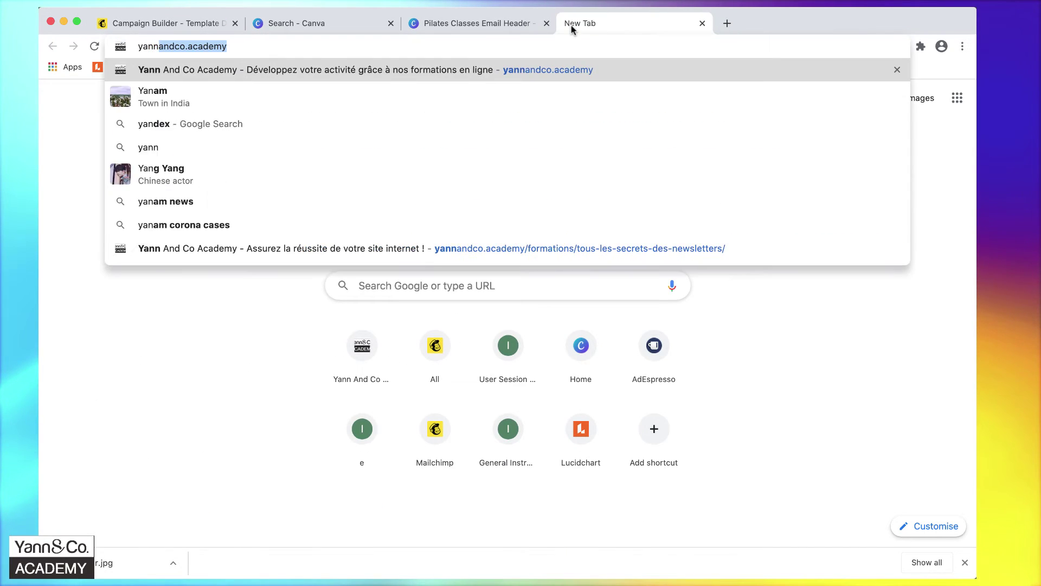
pyautogui.press('Return')
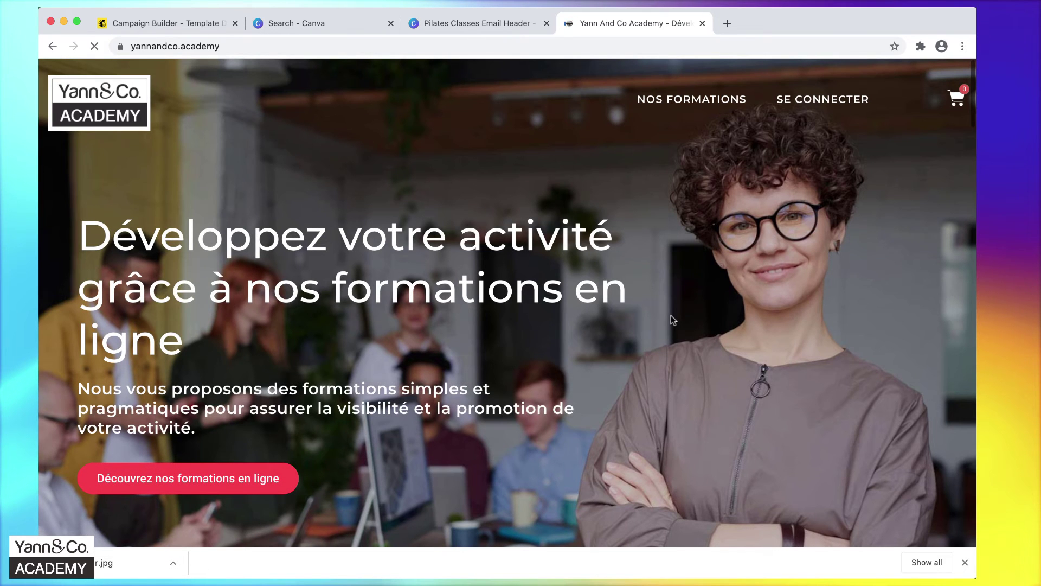
pyautogui.scroll(-10, 671, 320)
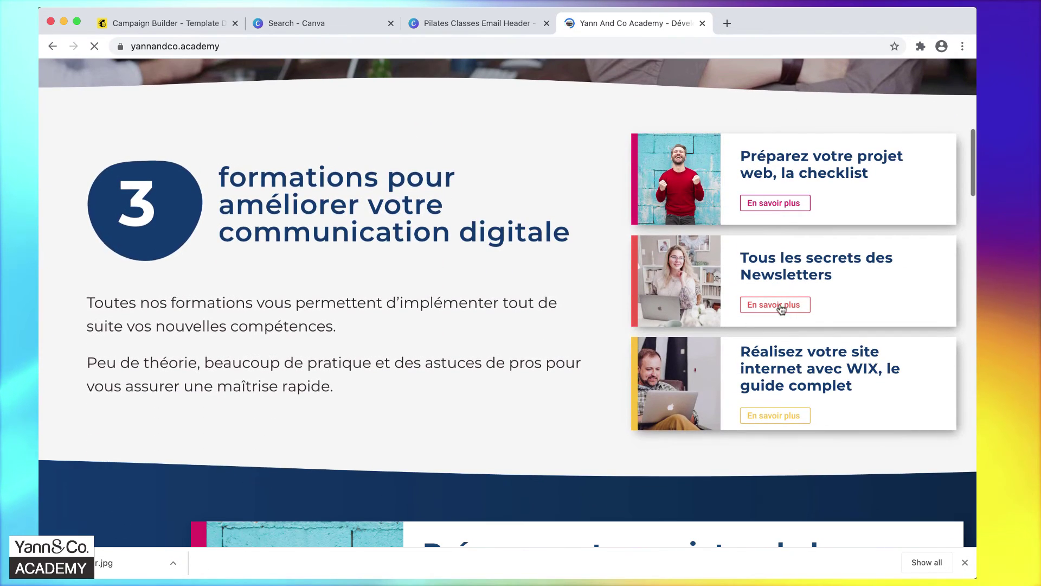
pyautogui.click(777, 304)
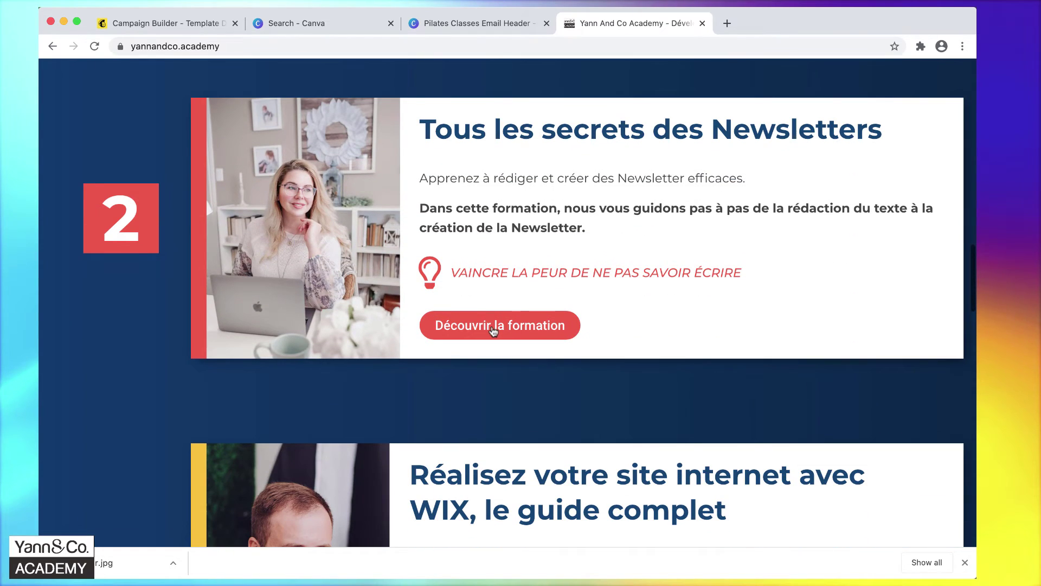
pyautogui.click(493, 328)
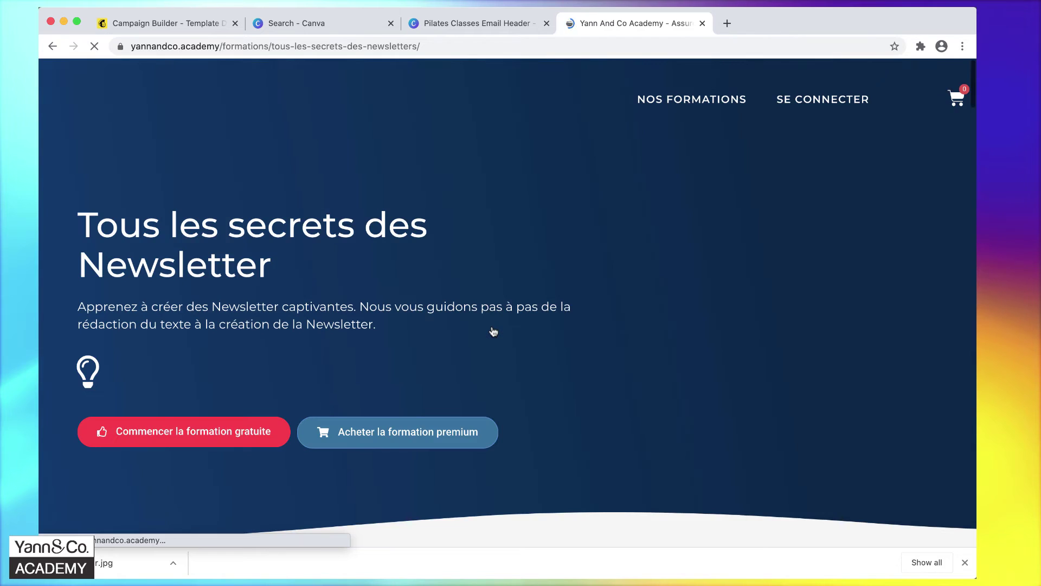
pyautogui.click(439, 45)
pyautogui.rightClick(438, 46)
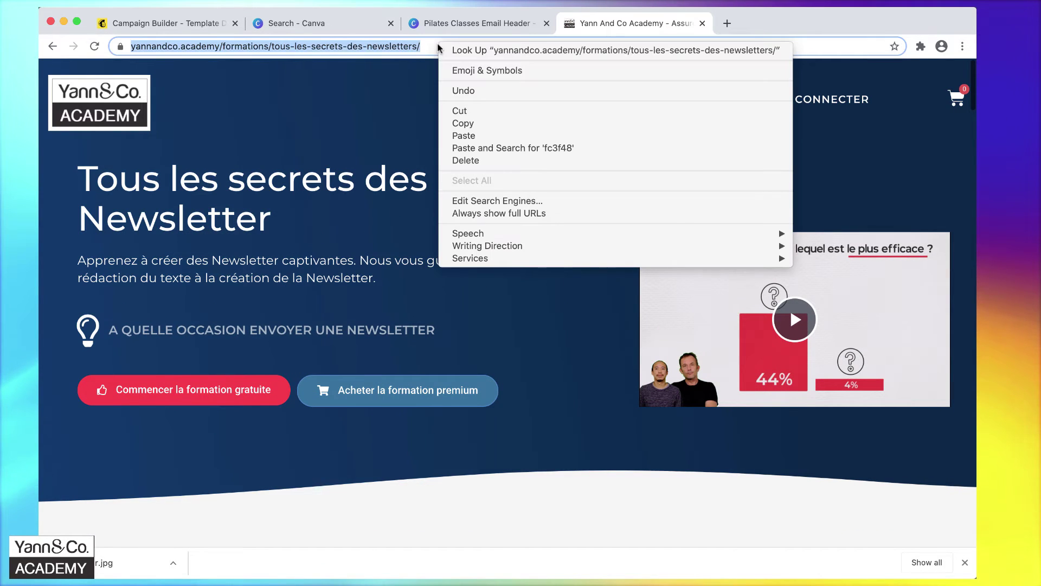
pyautogui.click(463, 121)
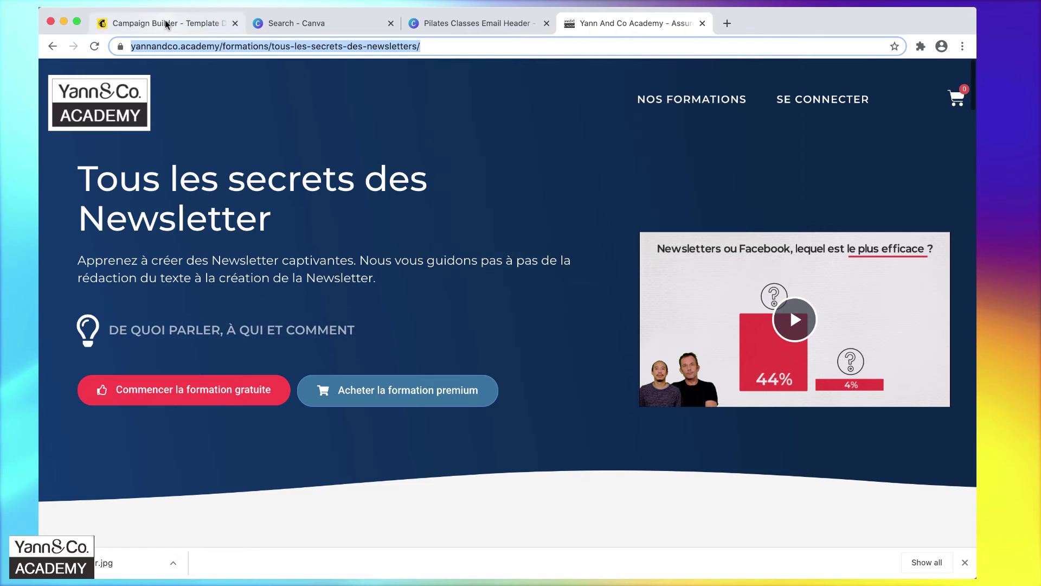
# Paste the course URL into the button's web address field and save the button.
pyautogui.click(165, 22)
pyautogui.click(587, 320)
pyautogui.rightClick(586, 323)
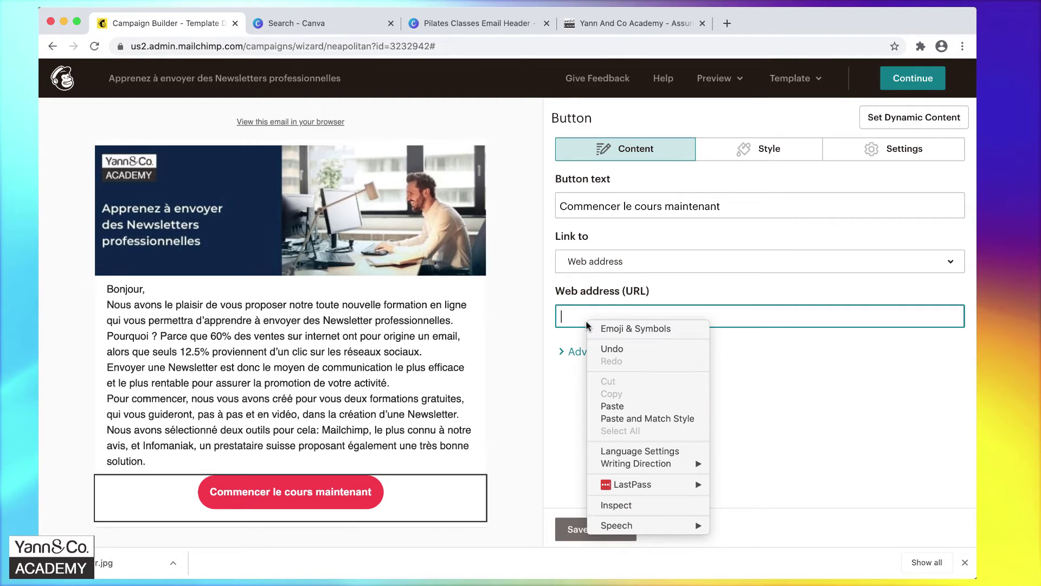
pyautogui.click(618, 406)
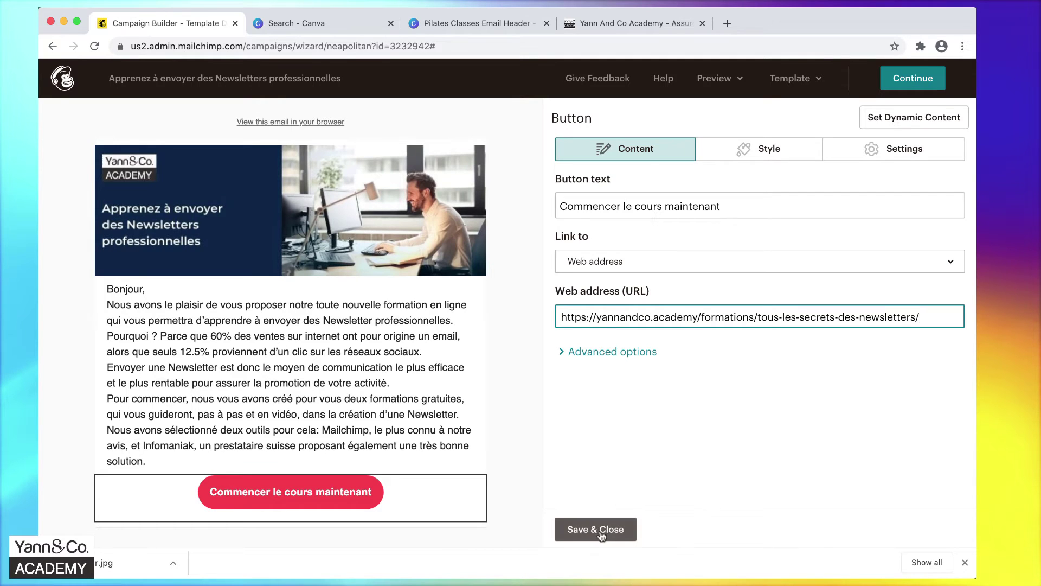
pyautogui.click(599, 530)
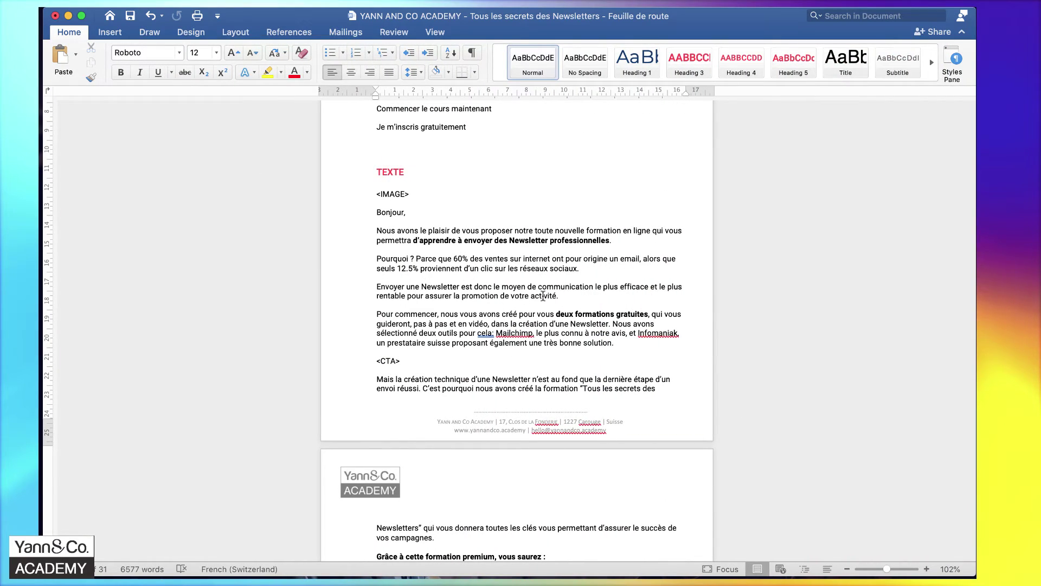
# Copy the premium-course paragraphs and seven-item bullet list from the Word roadmap.
pyautogui.scroll(-5, 543, 296)
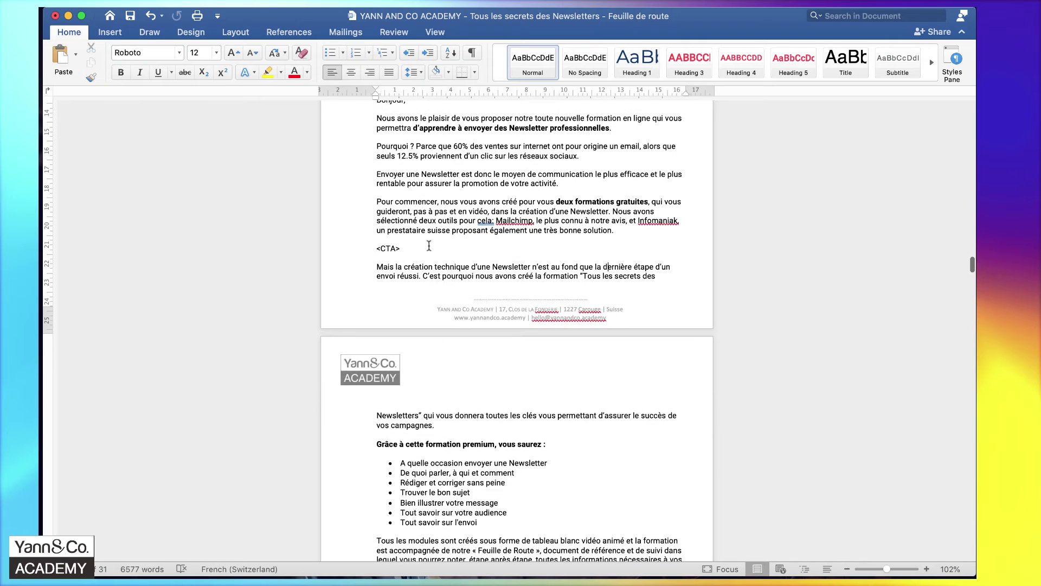
pyautogui.moveTo(376, 267); pyautogui.dragTo(516, 416)
pyautogui.rightClick(475, 389)
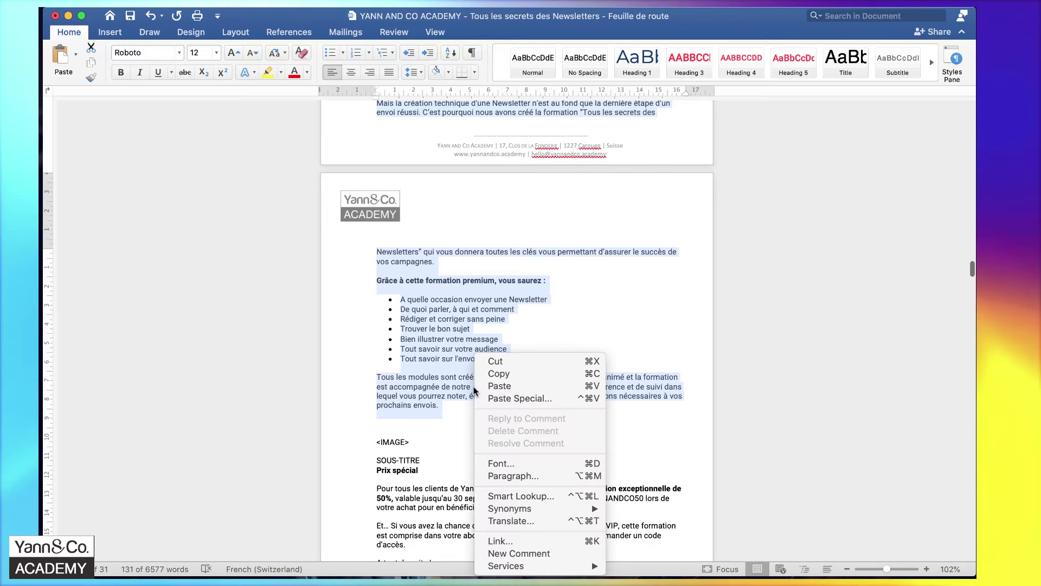
pyautogui.click(504, 376)
pyautogui.hotkey('ctrl', 'Left')
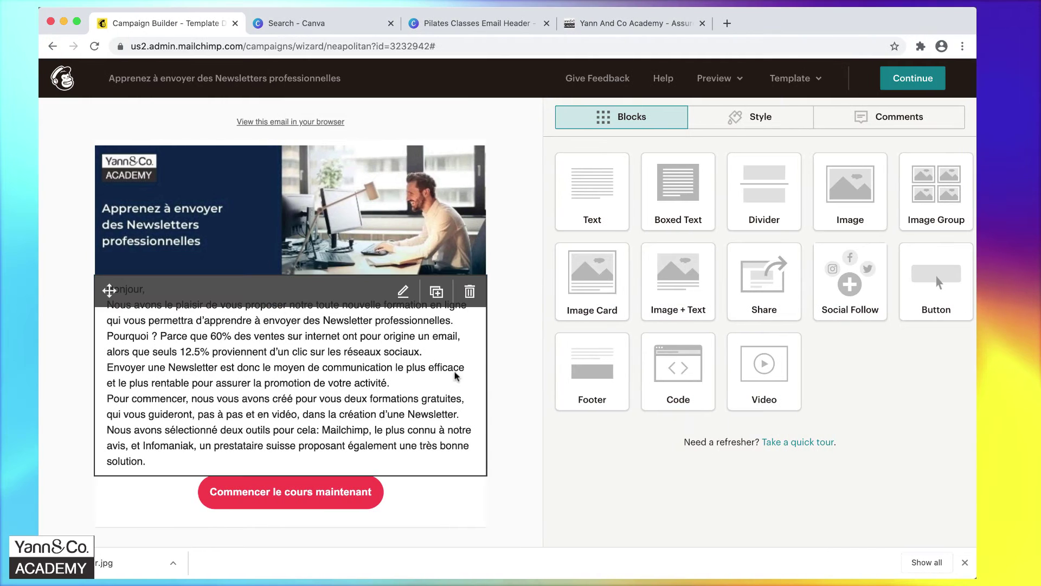
# Add a text block below the red button holding the pasted premium-course passage and its seven bullets.
pyautogui.moveTo(588, 179); pyautogui.dragTo(557, 464)
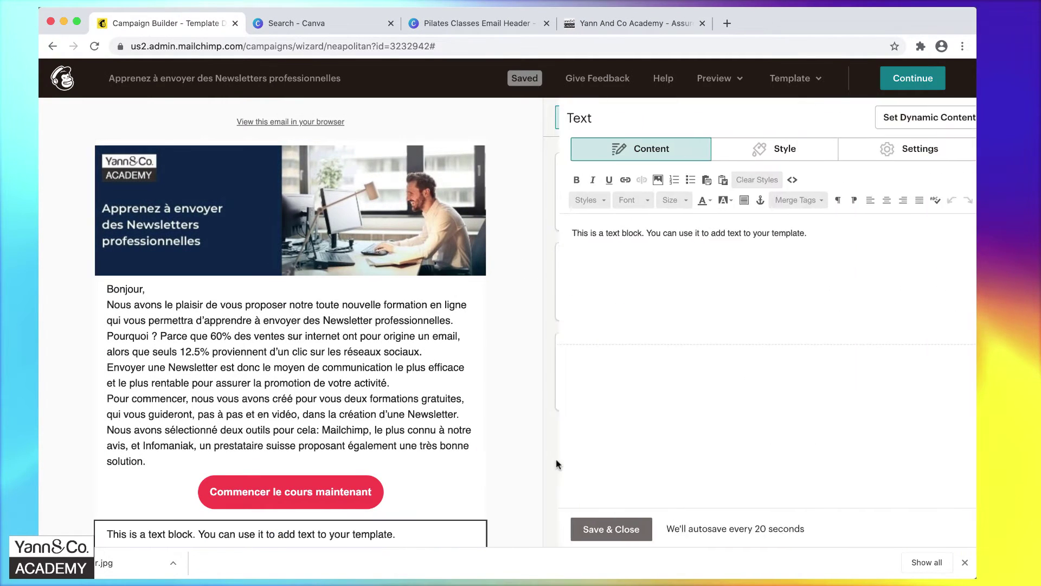
pyautogui.tripleClick(675, 230)
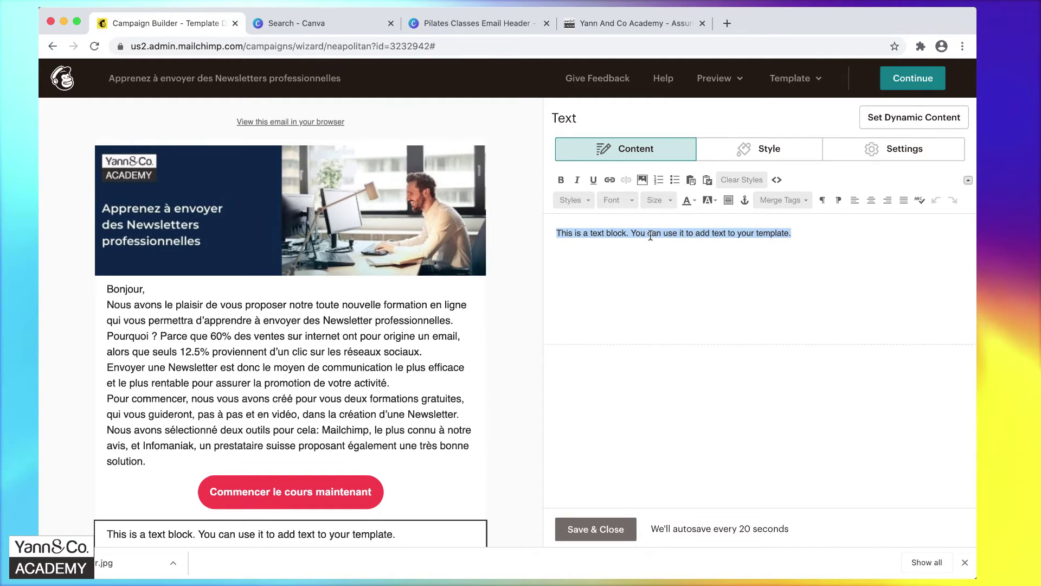
pyautogui.click(707, 181)
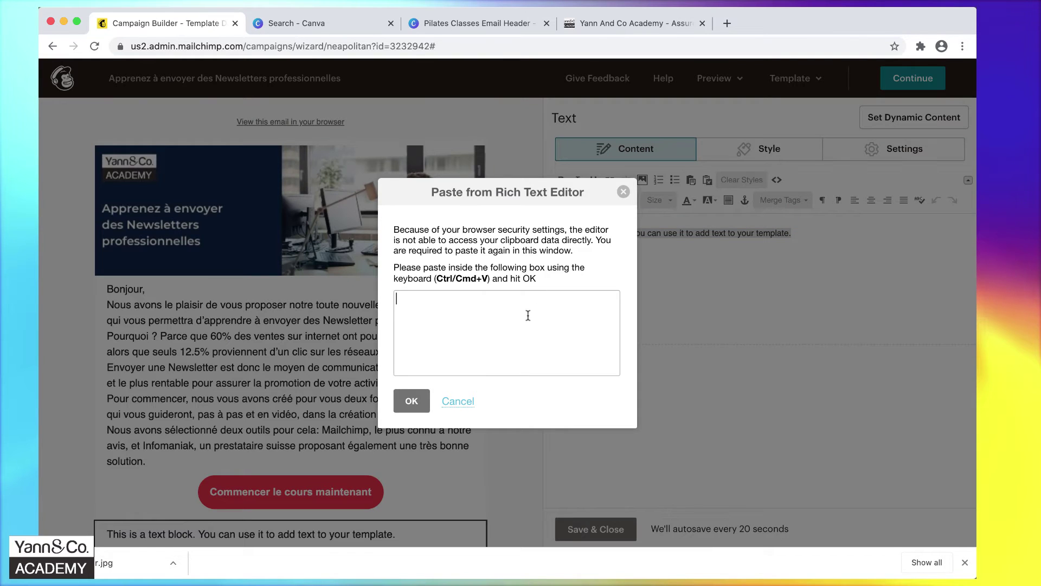
pyautogui.press('super+v')
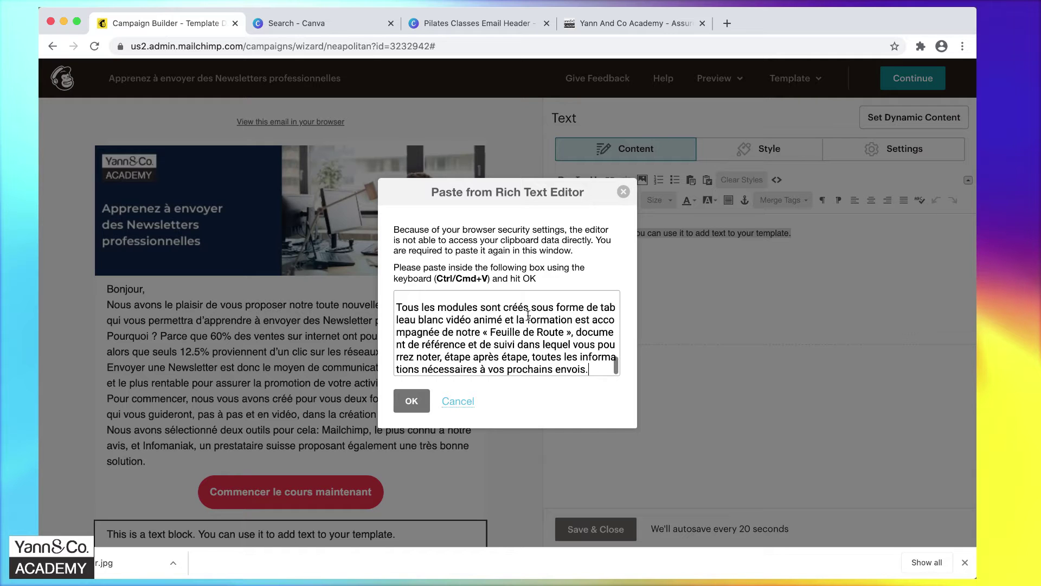
pyautogui.click(412, 401)
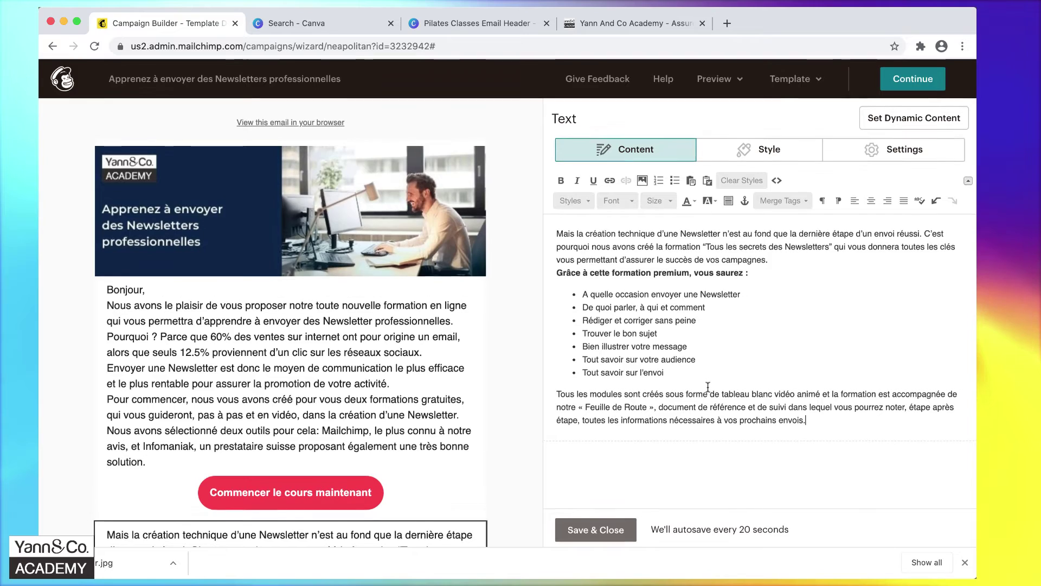
pyautogui.scroll(-2, 504, 380)
pyautogui.scroll(-9, 504, 378)
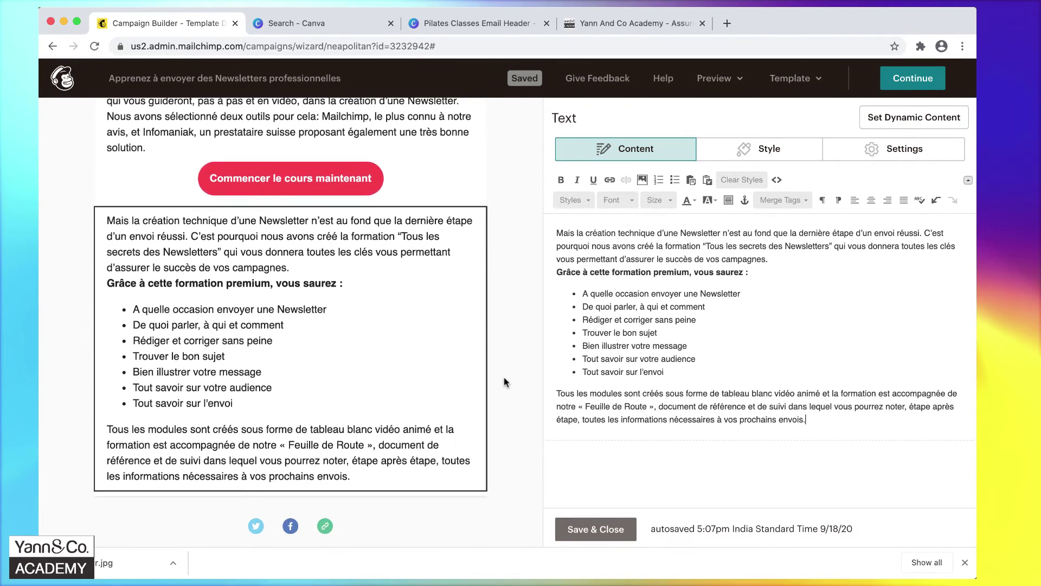
pyautogui.scroll(6, 504, 382)
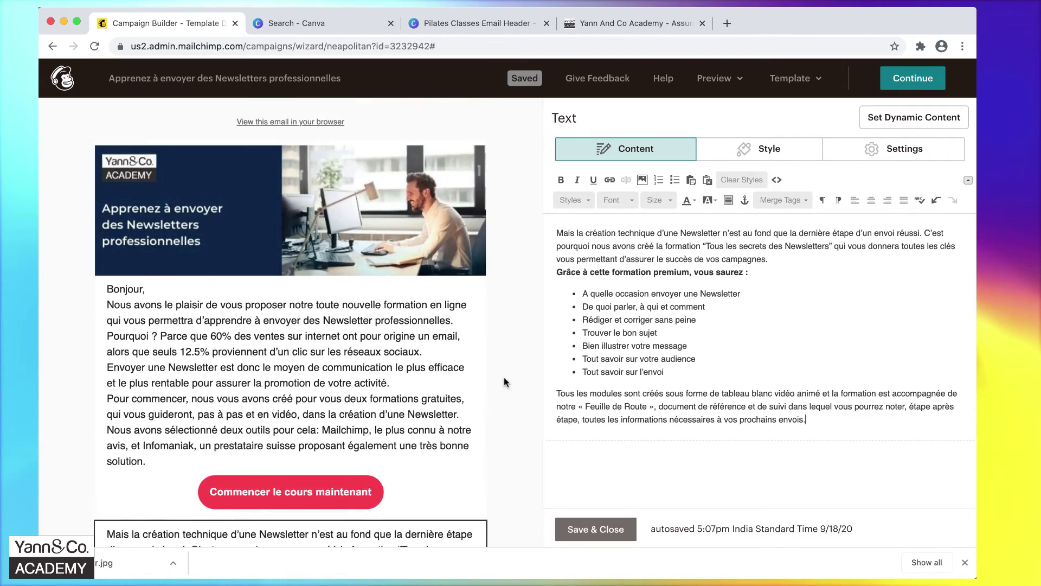
pyautogui.scroll(-3, 503, 376)
pyautogui.hotkey('ctrl', 'Right')
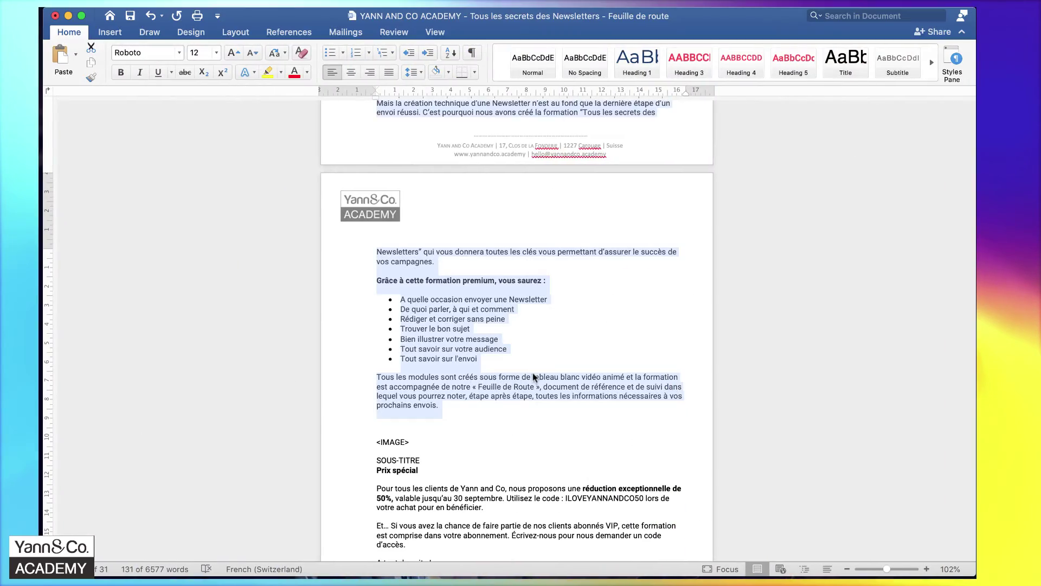
# Save the premium-course text block and add another text block below it.
pyautogui.scroll(-5, 533, 378)
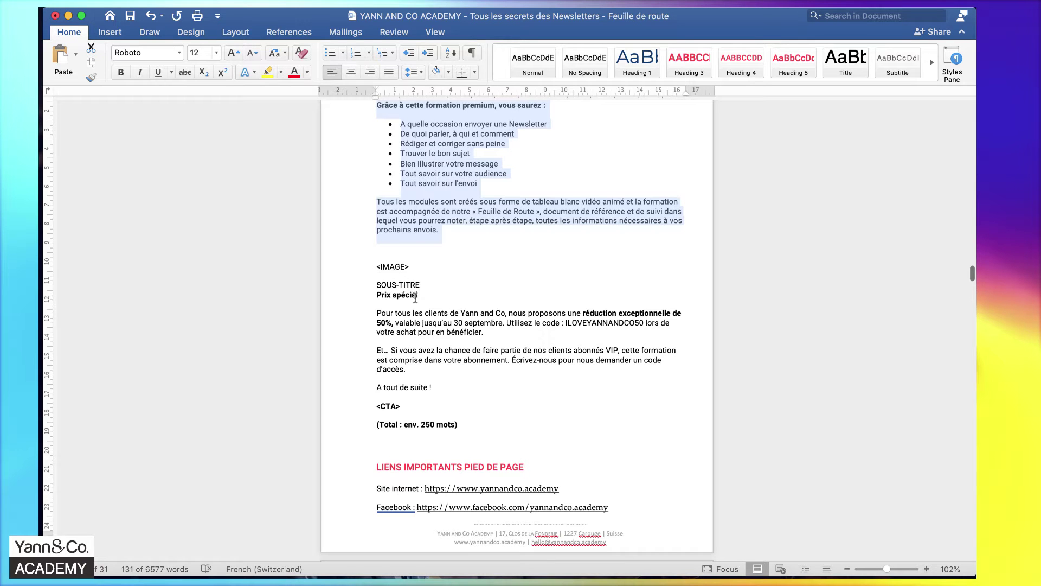
pyautogui.hotkey('ctrl', 'Left')
pyautogui.scroll(-5, 419, 300)
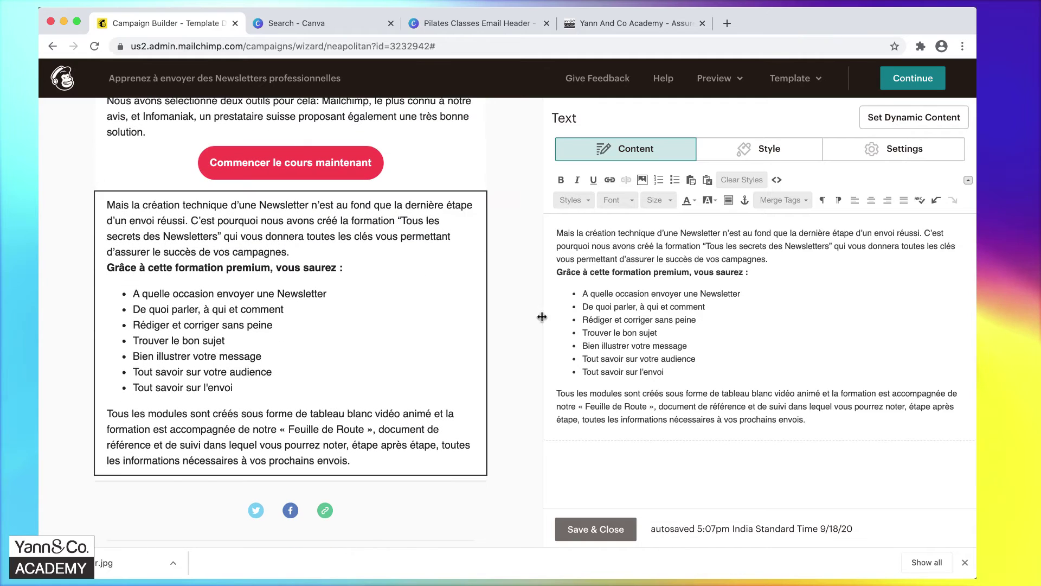
pyautogui.click(595, 528)
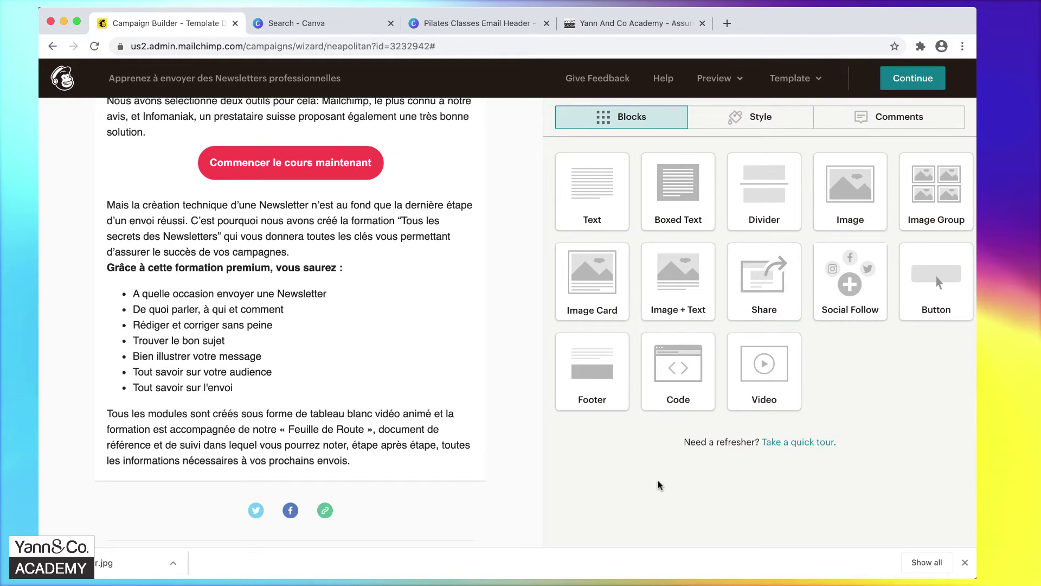
pyautogui.moveTo(599, 183); pyautogui.dragTo(357, 453)
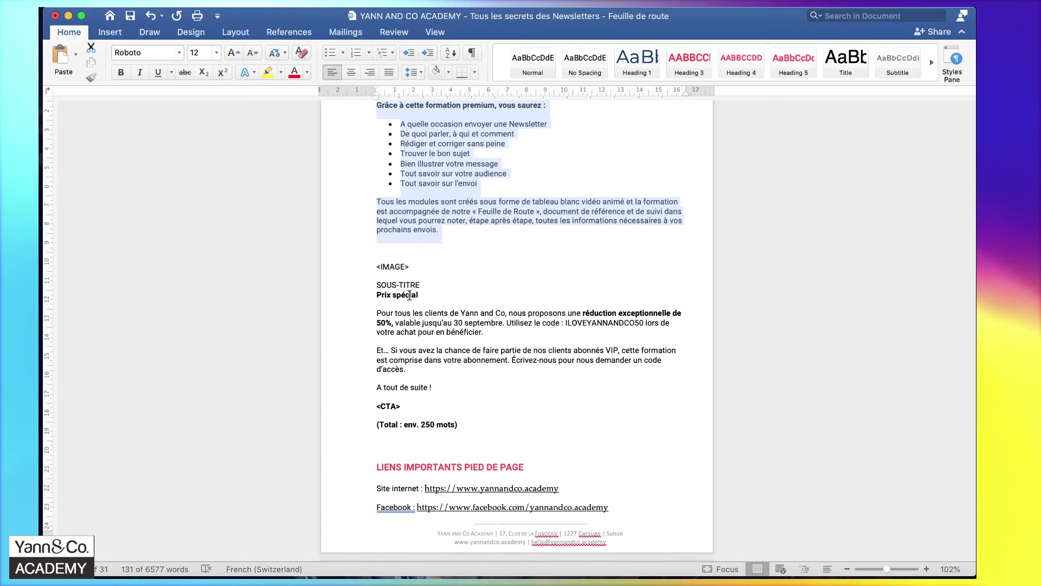
# Select the 'Prix spécial' subtitle in the Word roadmap.
pyautogui.click(409, 296)
pyautogui.moveTo(419, 294); pyautogui.dragTo(367, 296)
pyautogui.press('super+c')
pyautogui.click(413, 295)
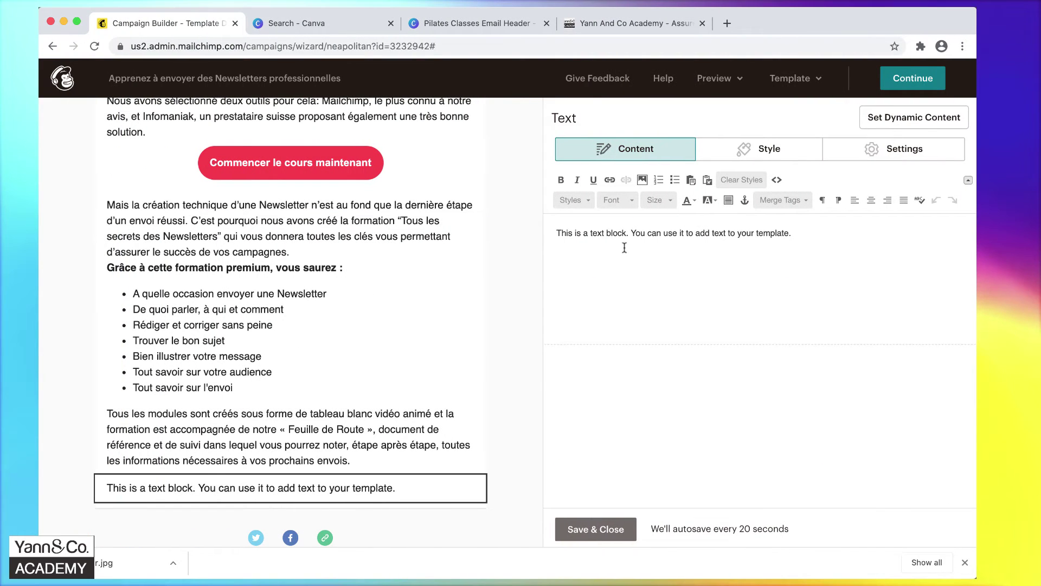
# Replace the new block's placeholder with 'Prix spécial' and set the heading to size 24.
pyautogui.press('super+a')
pyautogui.press('super+v')
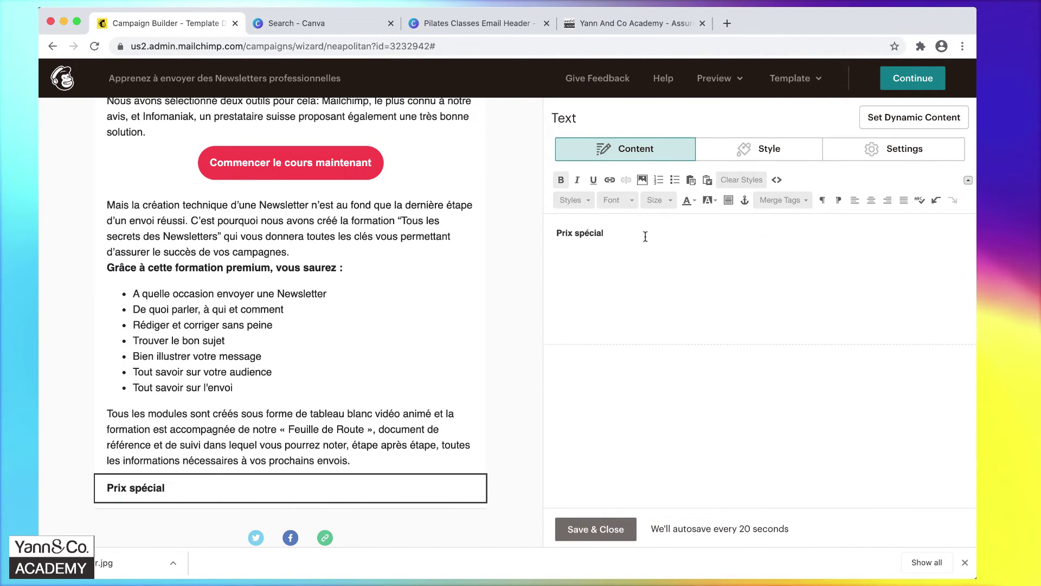
pyautogui.hotkey('alt', 'shift', 'Left')
pyautogui.hotkey('alt', 'shift', 'Left')
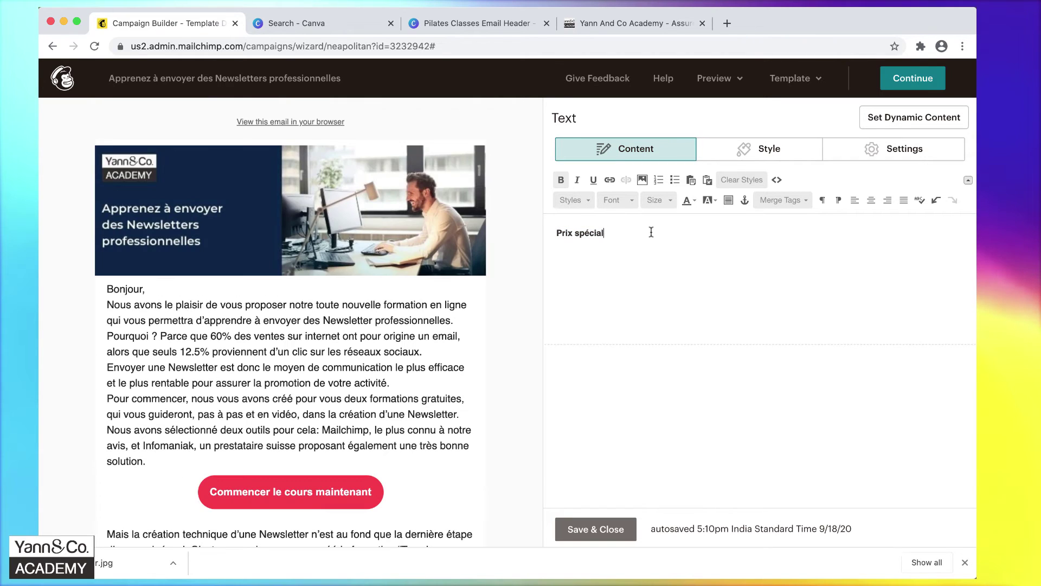
pyautogui.hotkey('alt', 'shift', 'Left')
pyautogui.hotkey('alt', 'shift', 'Left')
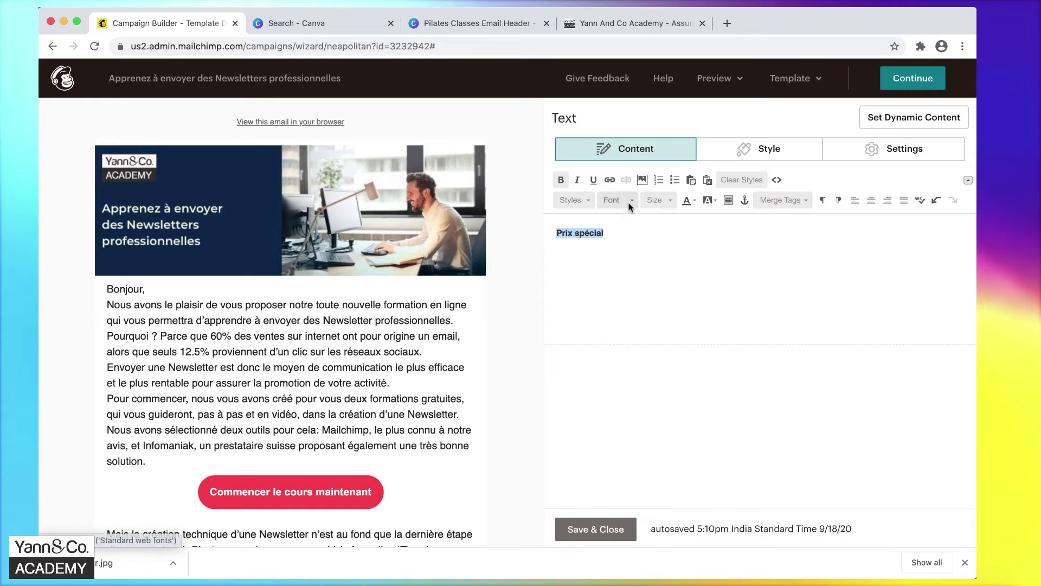
pyautogui.click(672, 200)
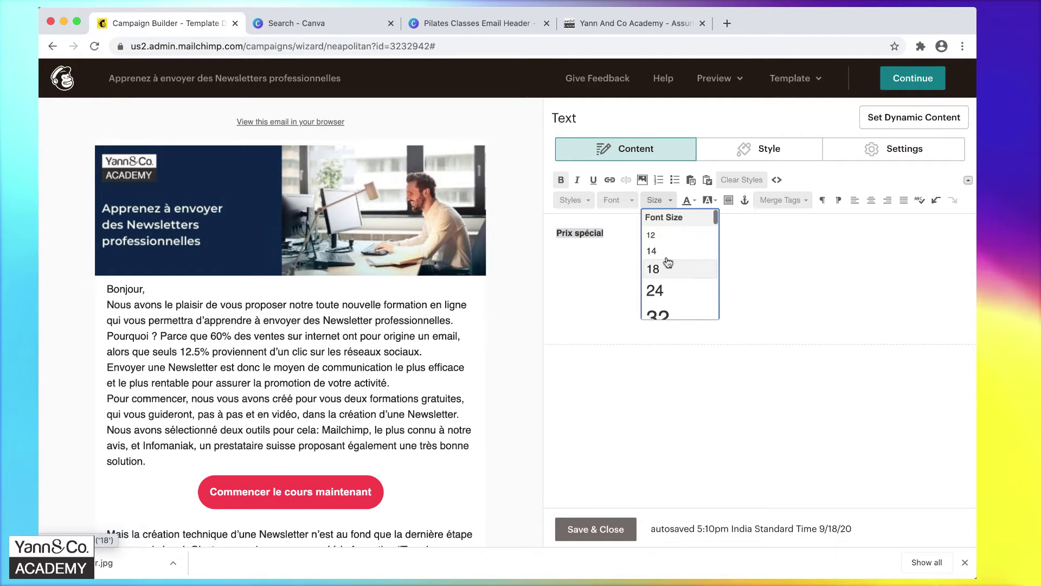
pyautogui.click(659, 292)
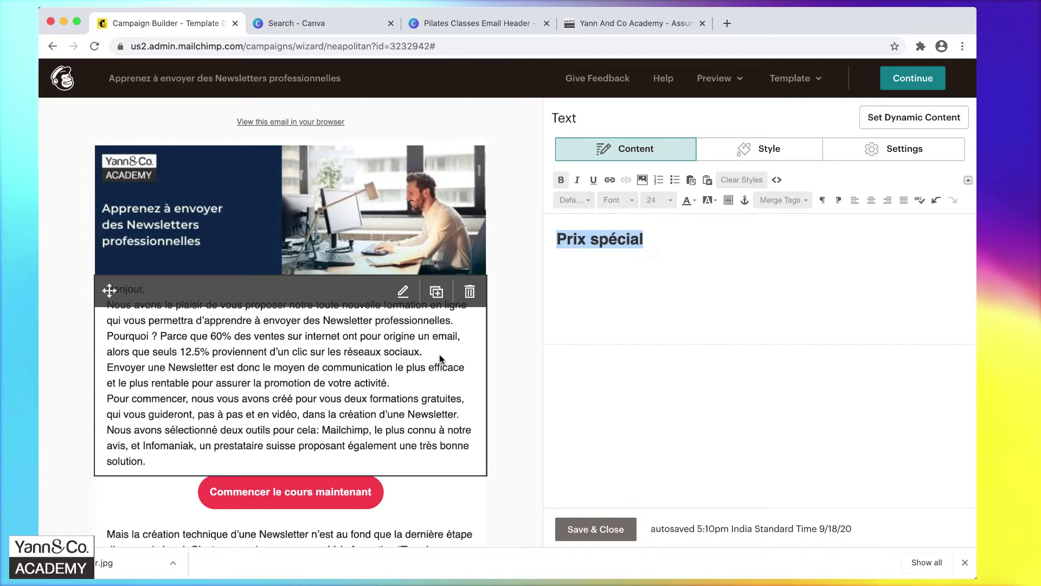
pyautogui.scroll(-5, 433, 358)
pyautogui.scroll(-6, 433, 358)
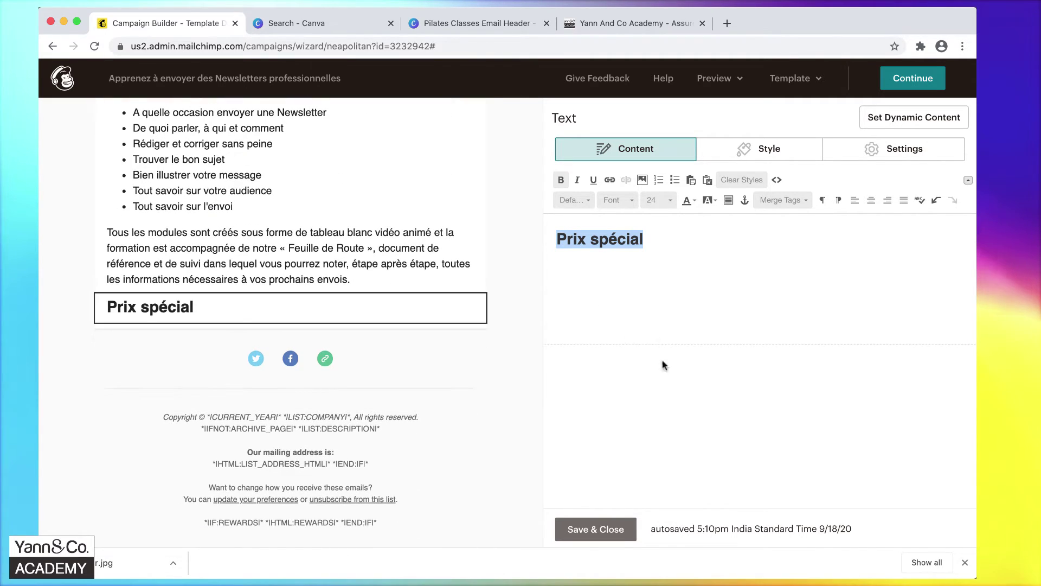
pyautogui.press('super+Tab')
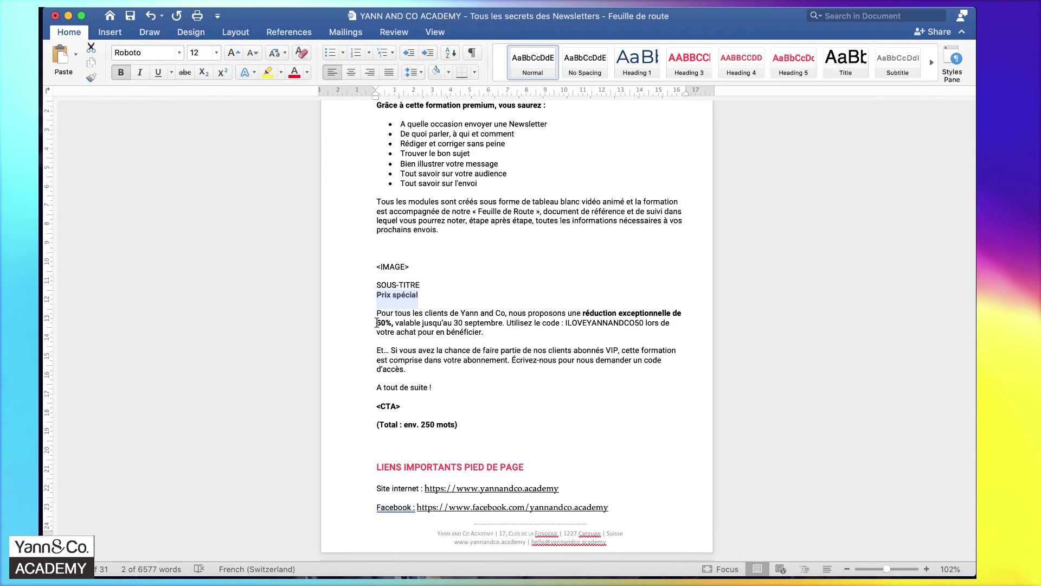
# Copy the two discount offer paragraphs from Word and save the Prix spécial heading block.
pyautogui.click(379, 308)
pyautogui.moveTo(378, 308); pyautogui.dragTo(440, 386)
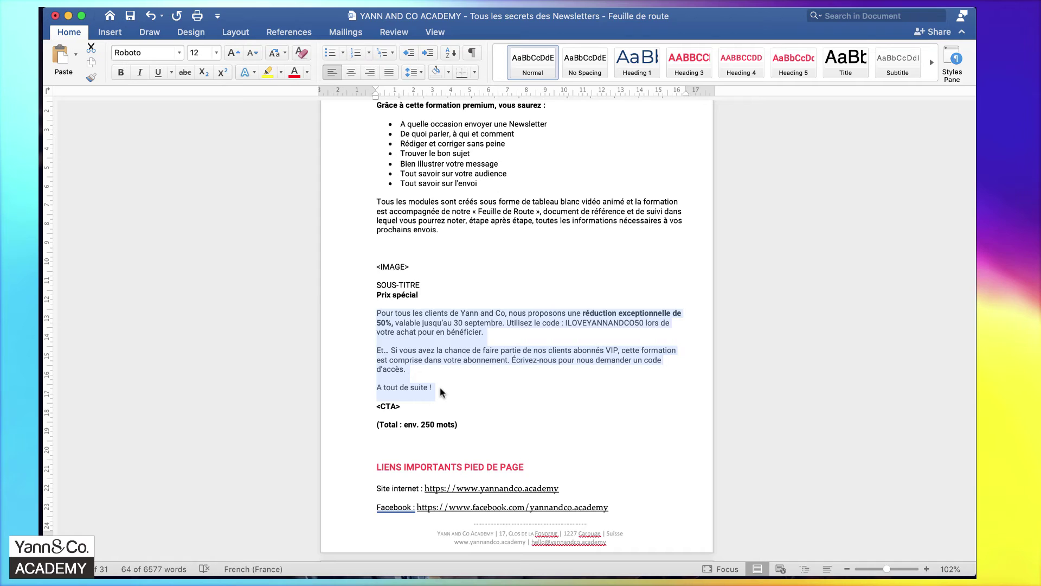
pyautogui.press('super+Tab')
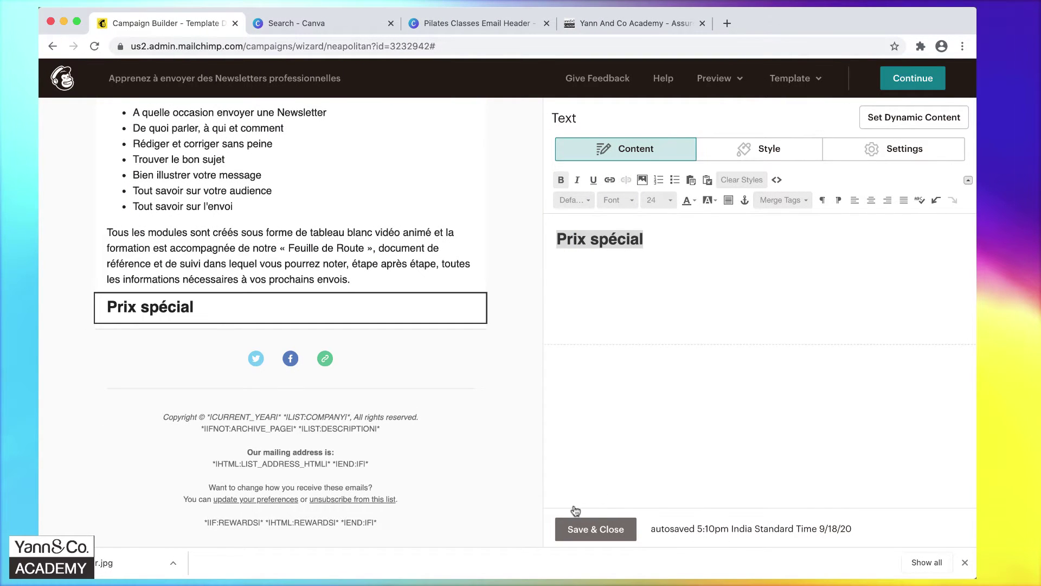
pyautogui.click(573, 525)
# Add a text block under Prix spécial with the 50% discount offer, spaced from the closing greeting.
pyautogui.moveTo(582, 174); pyautogui.dragTo(307, 341)
pyautogui.tripleClick(651, 232)
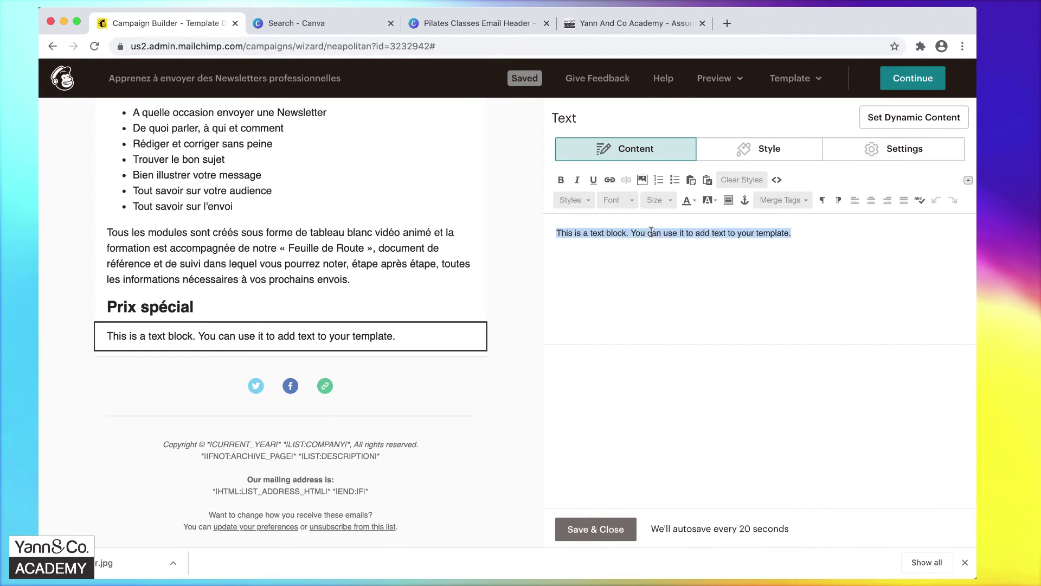
pyautogui.click(708, 179)
pyautogui.press('super+v')
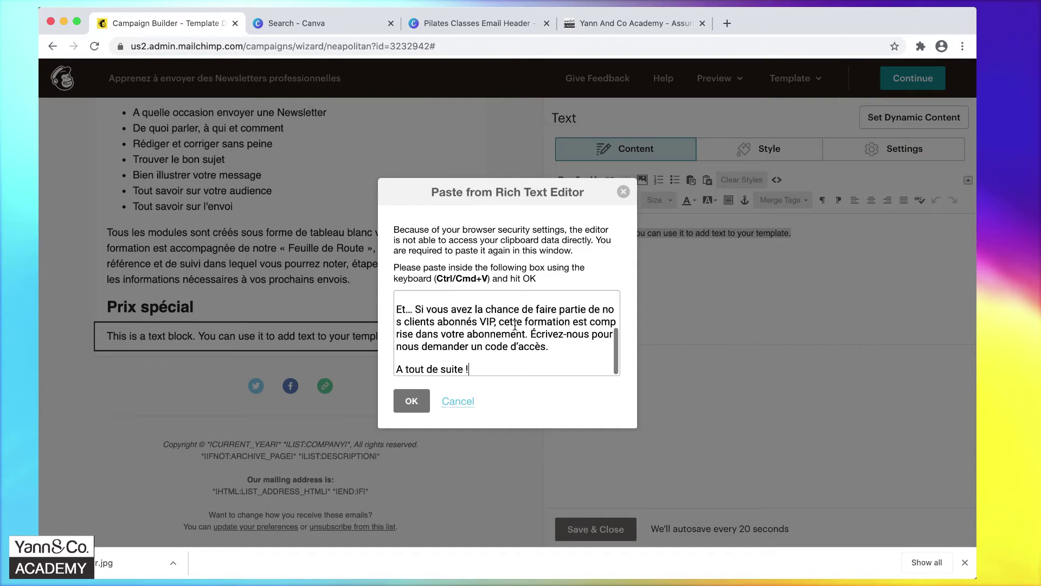
pyautogui.click(414, 402)
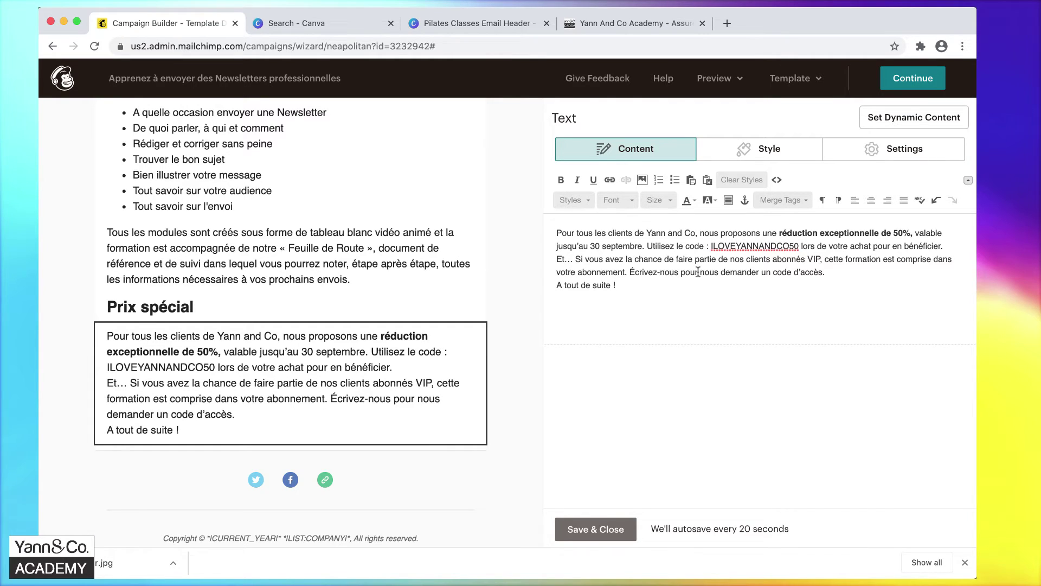
pyautogui.click(833, 273)
pyautogui.press('Return')
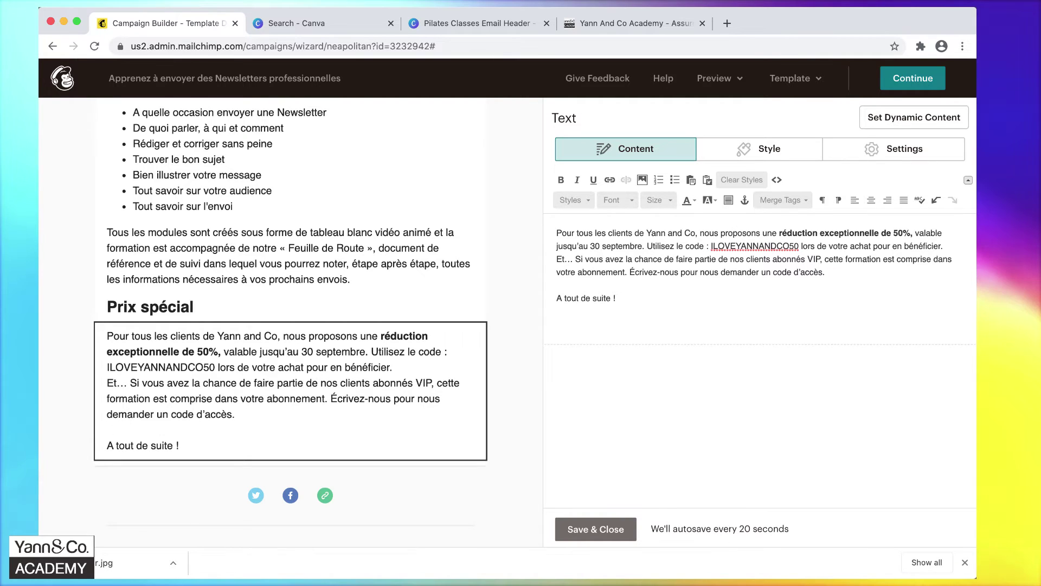
pyautogui.click(594, 528)
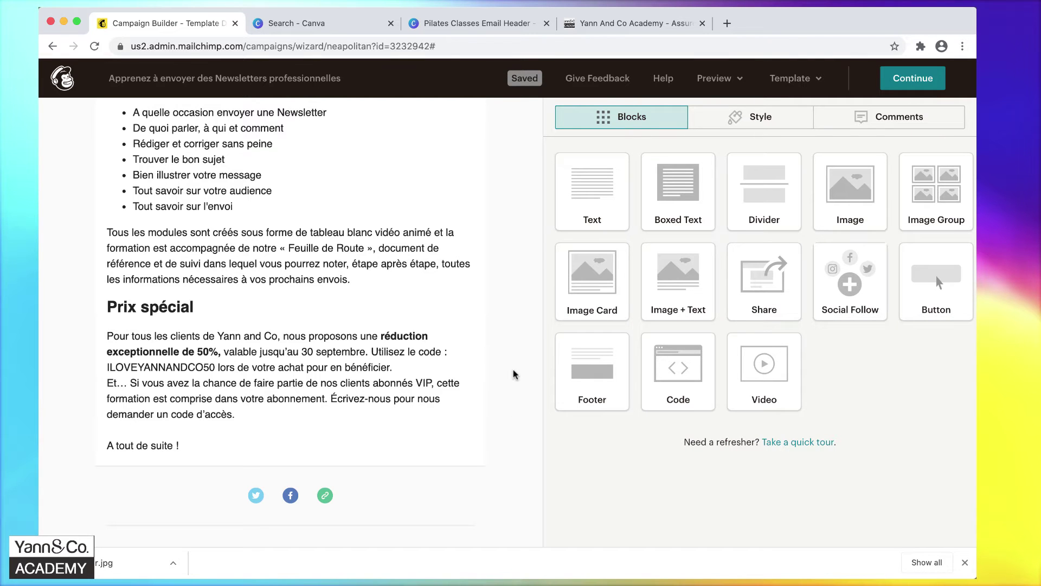
# Scroll through the email to find the red 'Commencer le cours maintenant' button block.
pyautogui.scroll(10, 513, 374)
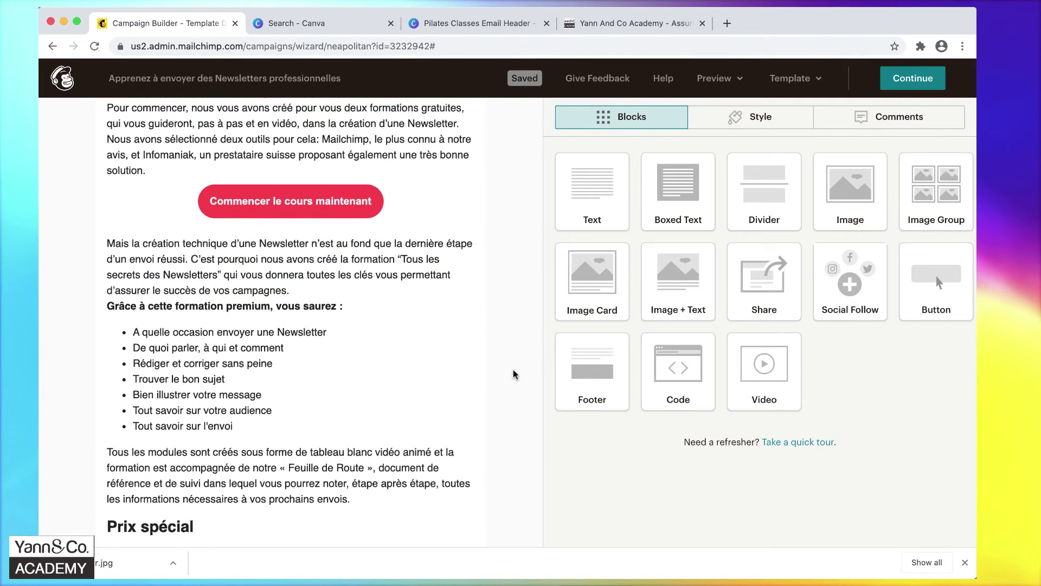
pyautogui.scroll(4, 514, 374)
pyautogui.scroll(-6, 513, 374)
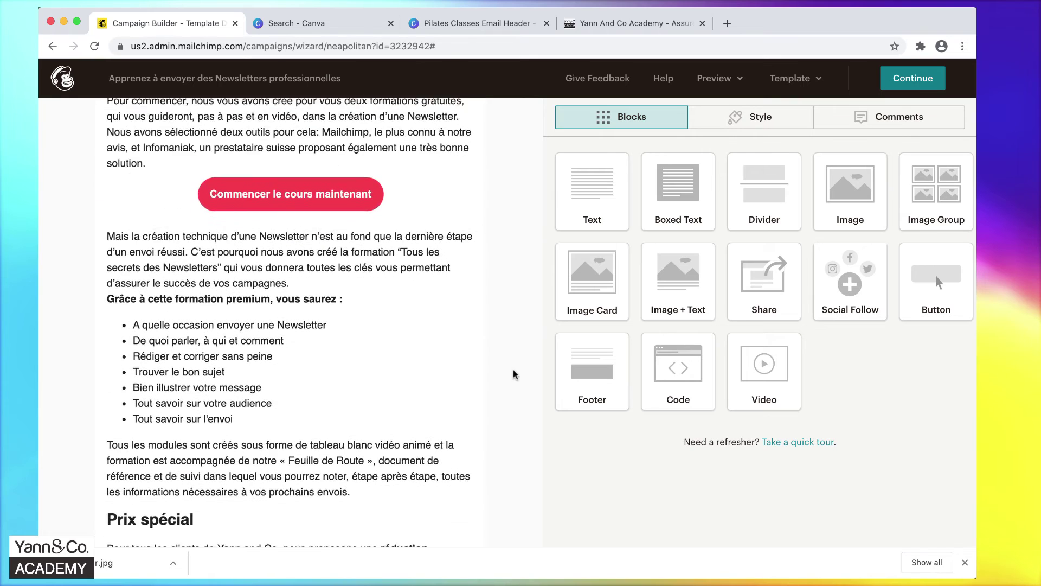
pyautogui.scroll(-3, 514, 371)
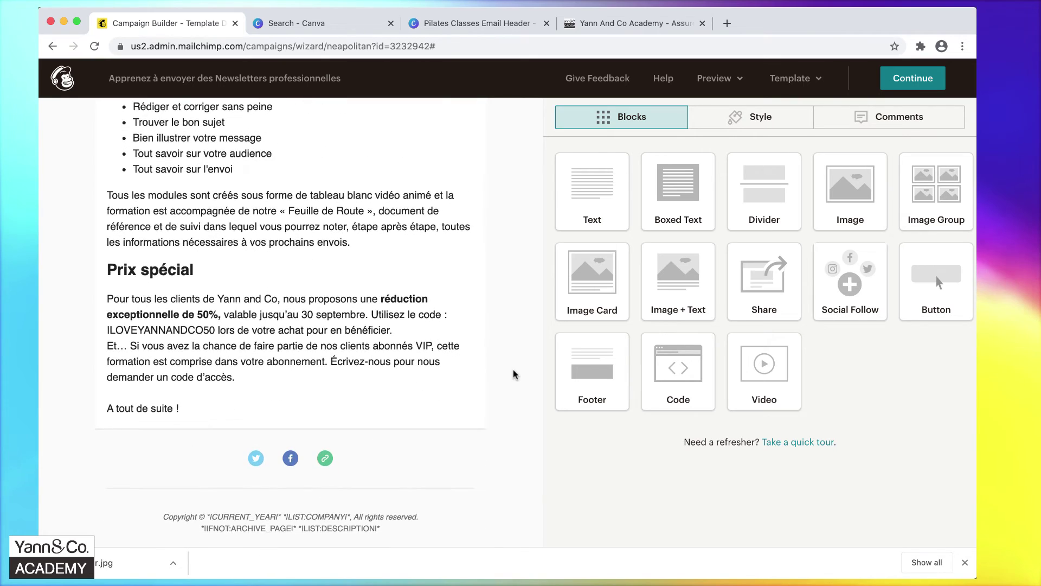
pyautogui.scroll(2, 514, 374)
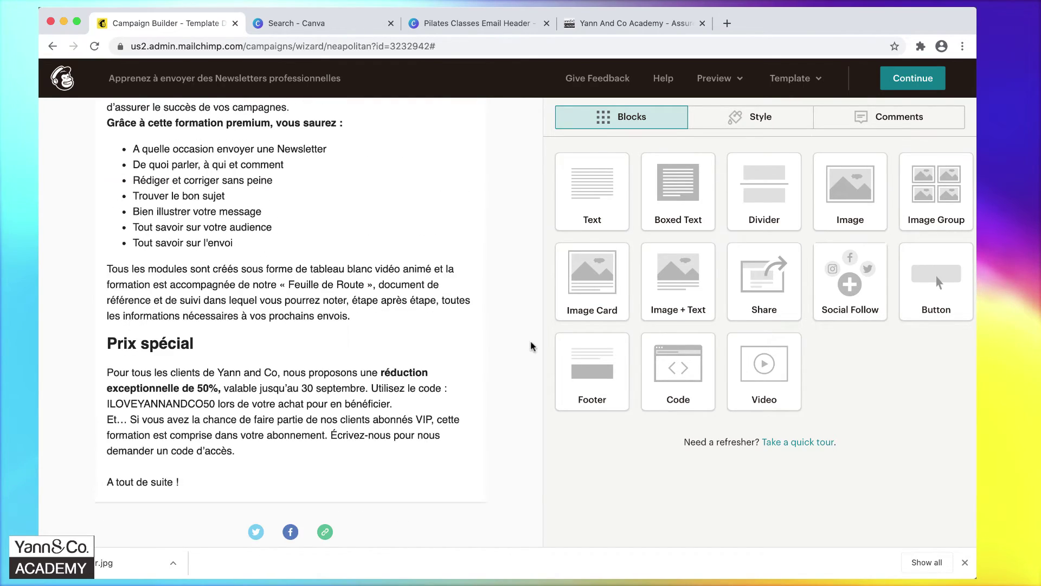
pyautogui.scroll(10, 531, 343)
pyautogui.scroll(3, 530, 343)
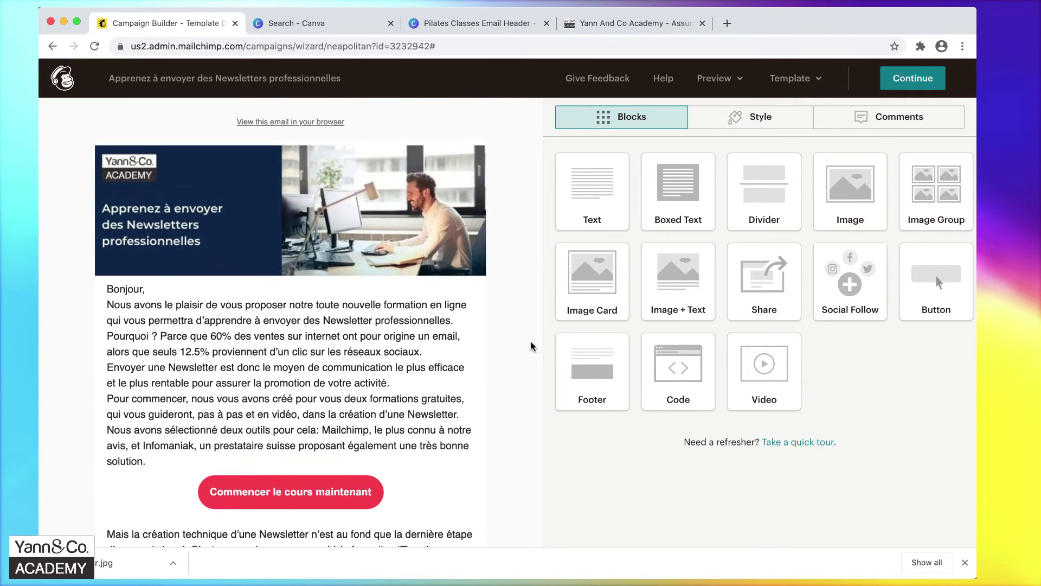
pyautogui.scroll(-6, 530, 342)
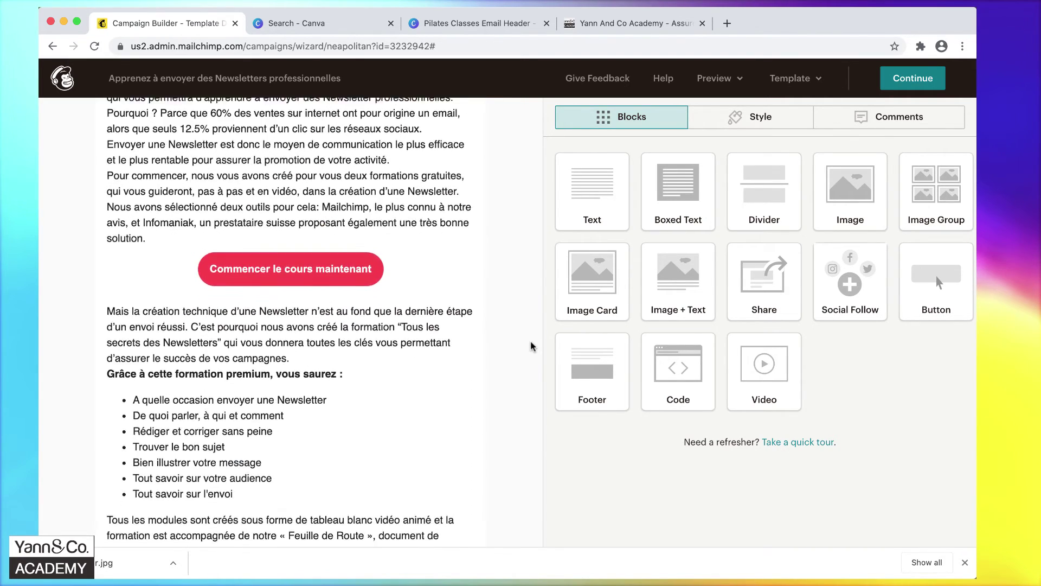
pyautogui.scroll(-3, 531, 343)
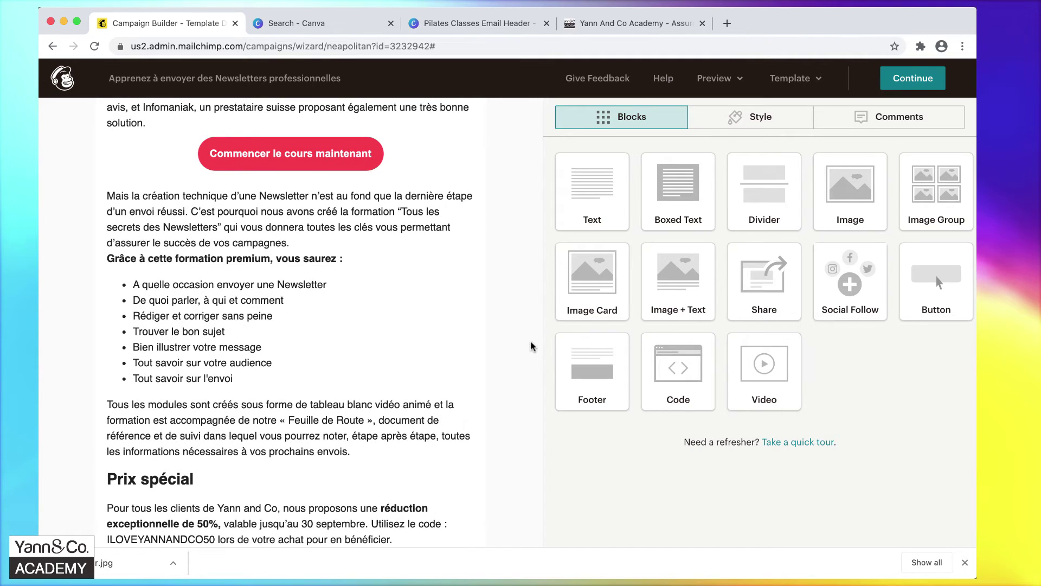
pyautogui.scroll(-2, 530, 346)
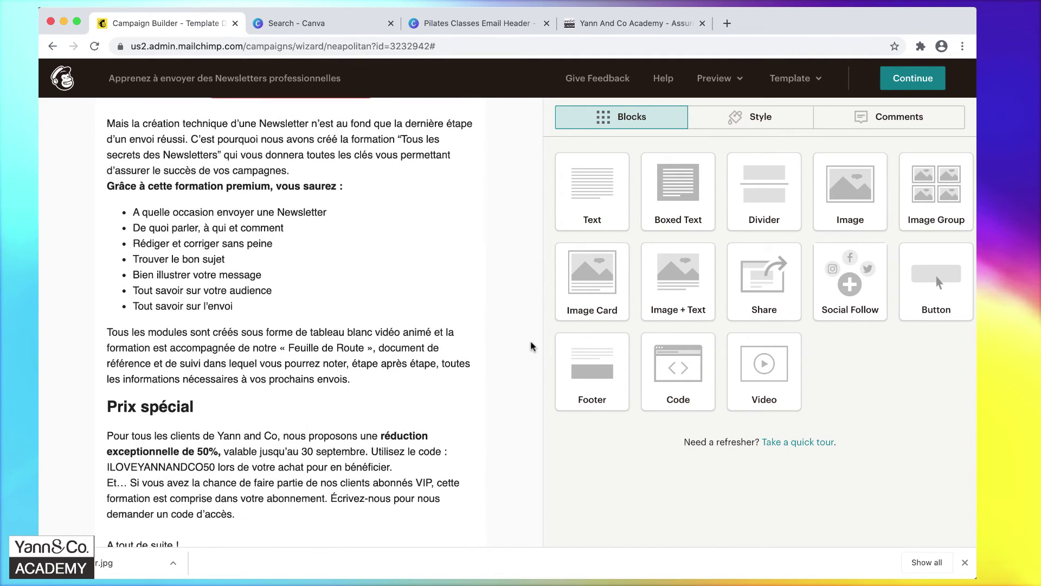
pyautogui.scroll(4, 530, 346)
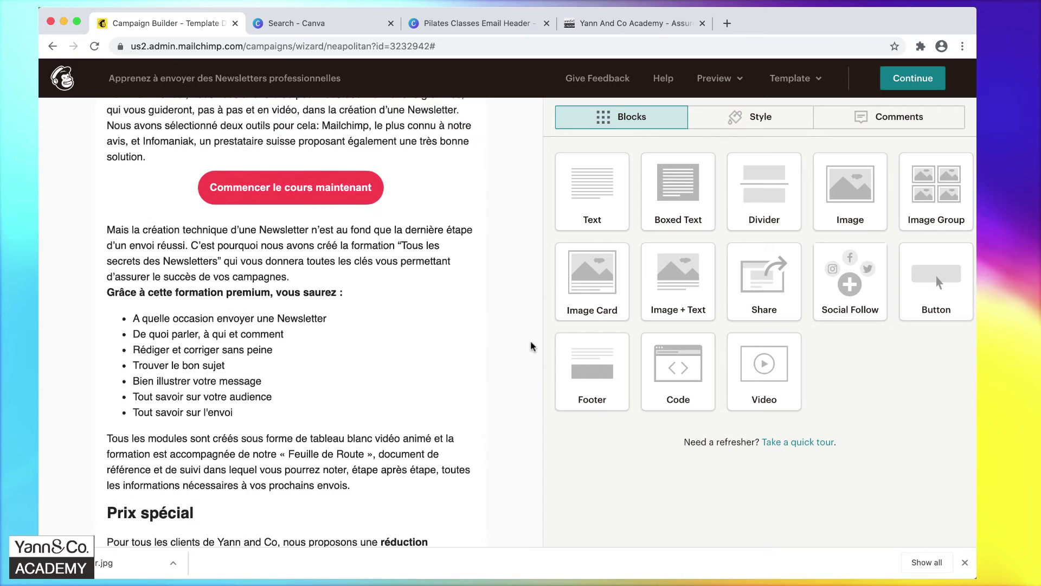
pyautogui.moveTo(471, 294)
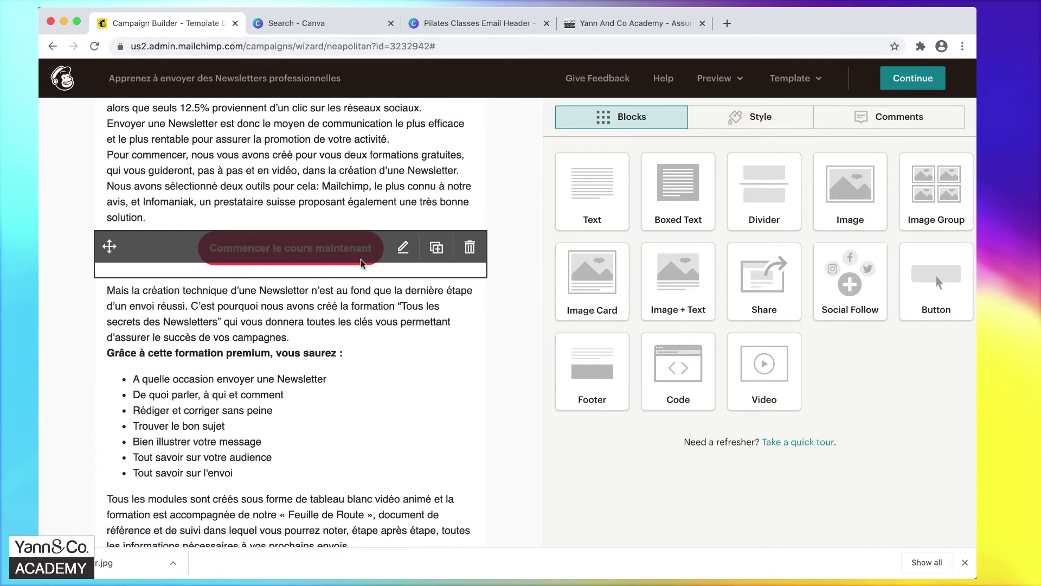
# Duplicate the red course button, place the copy after 'A tout de suite !', and save it.
pyautogui.click(438, 249)
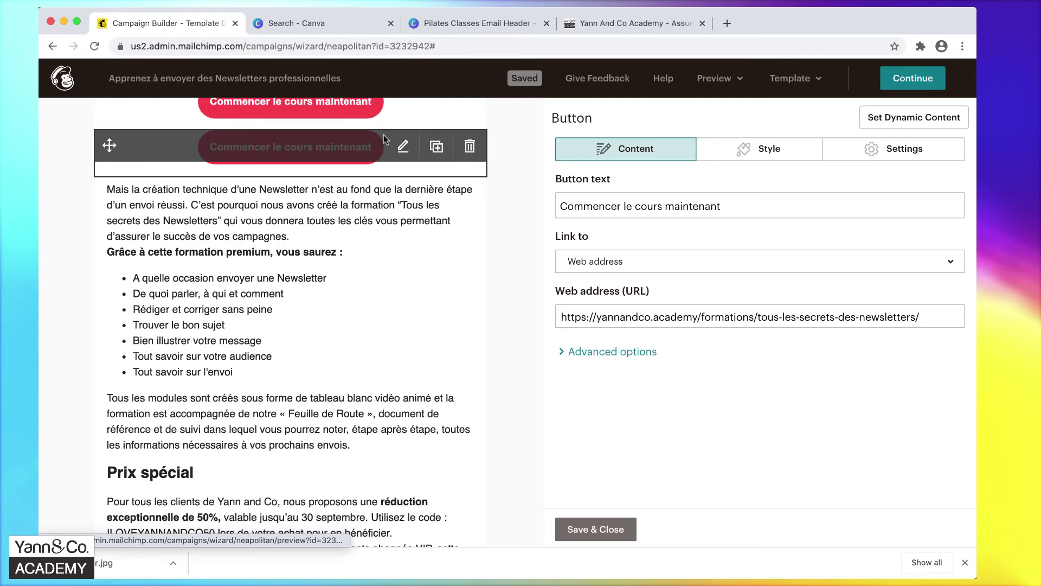
pyautogui.moveTo(110, 146); pyautogui.dragTo(155, 321)
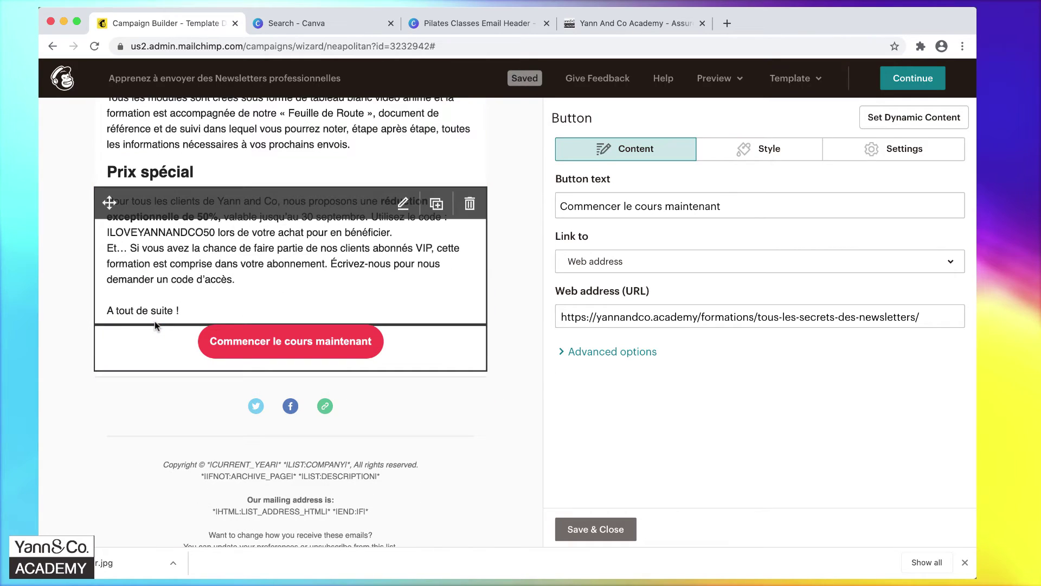
pyautogui.click(340, 344)
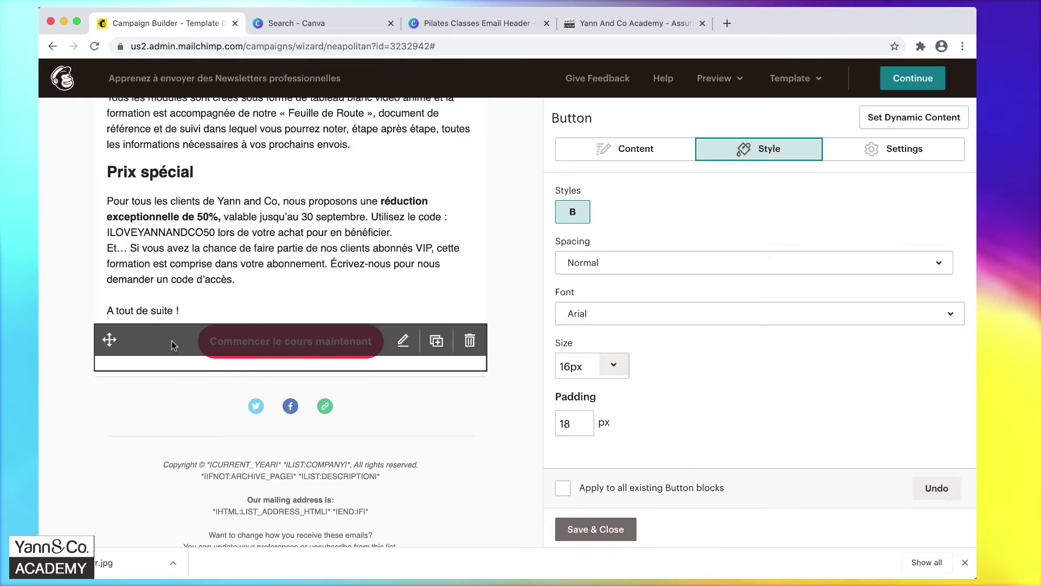
pyautogui.click(596, 529)
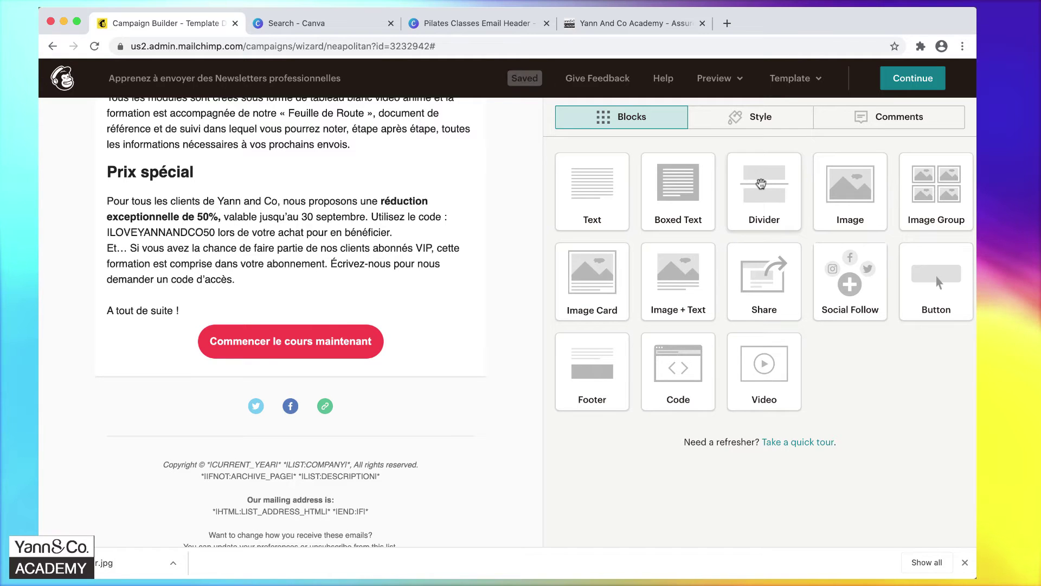
# Insert a divider above the second red button with Border top set to None, and save.
pyautogui.moveTo(762, 184); pyautogui.dragTo(226, 328)
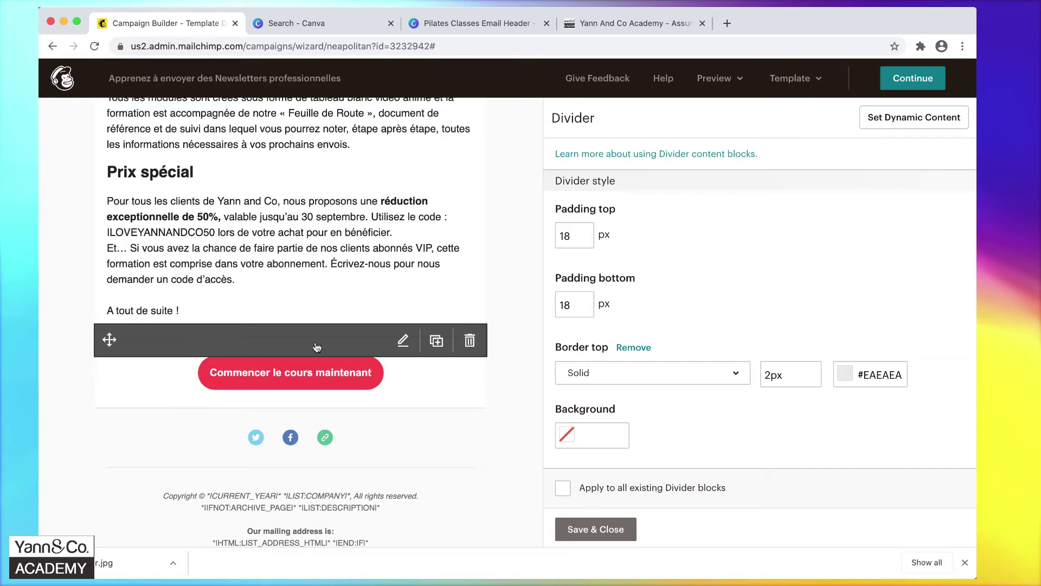
pyautogui.click(659, 373)
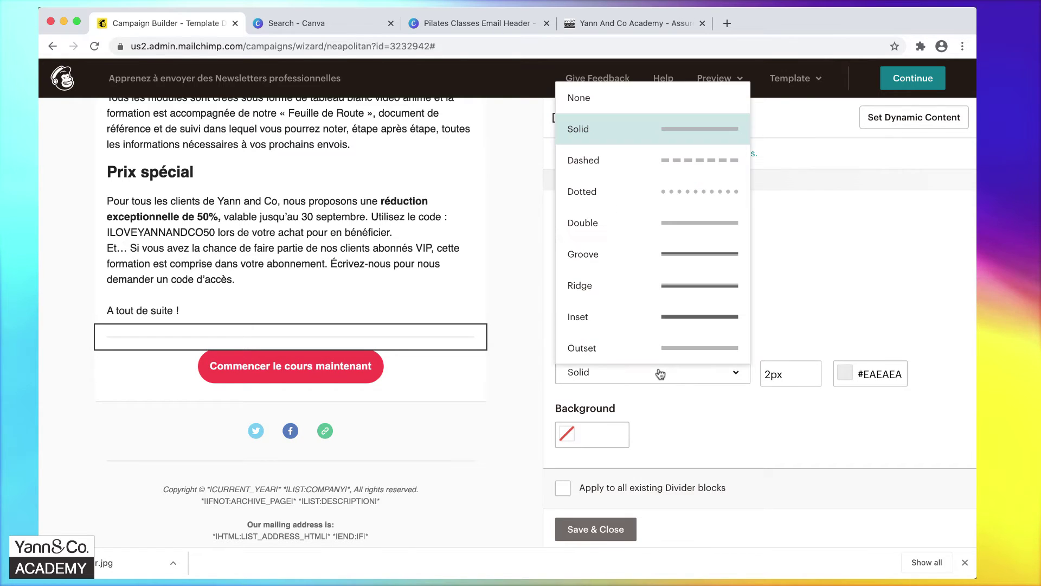
pyautogui.click(597, 98)
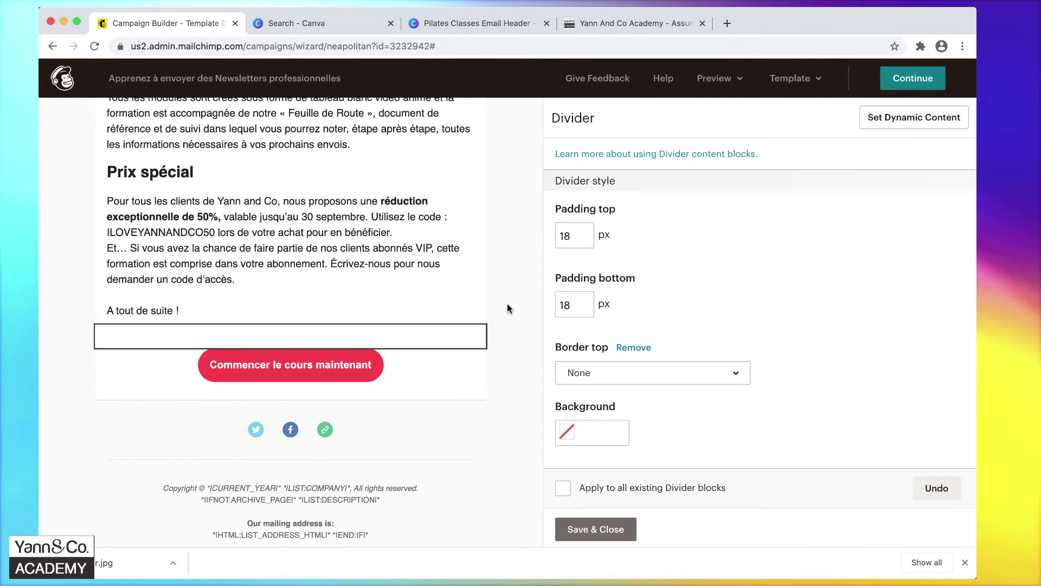
pyautogui.click(603, 529)
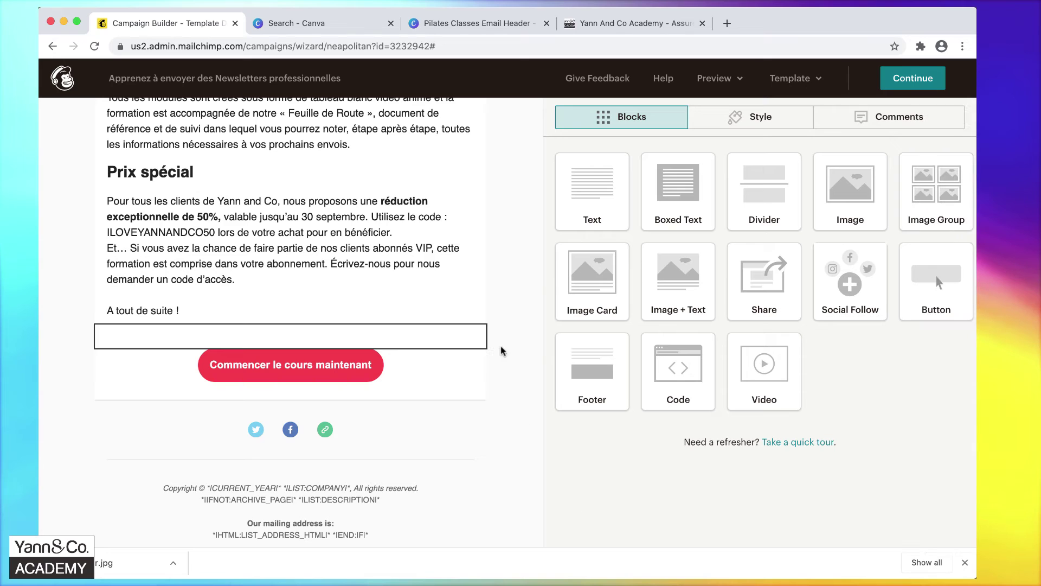
pyautogui.moveTo(451, 323)
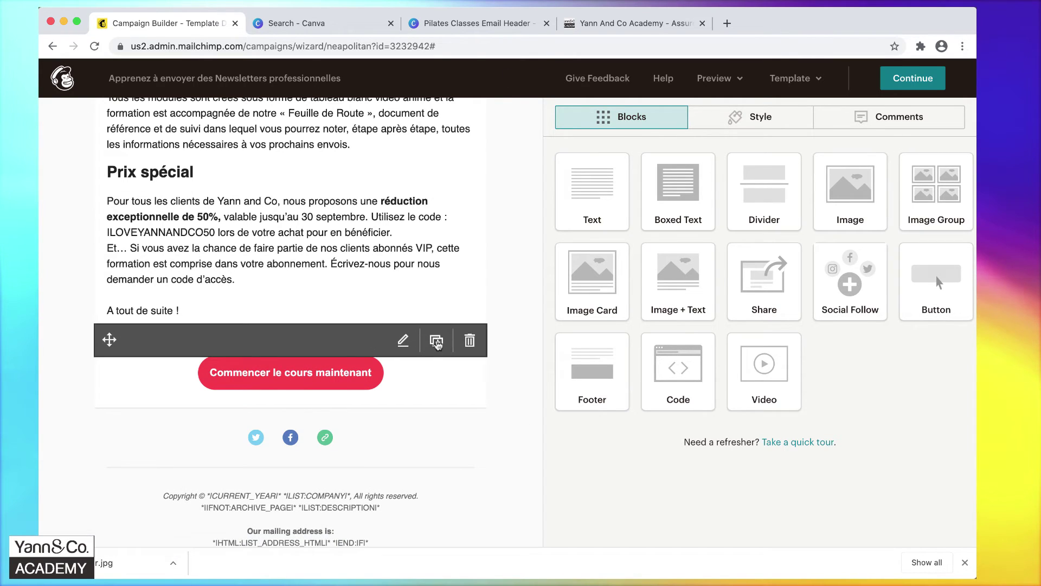
# Duplicate the spacing divider and reorder blocks so the first red button sits above it.
pyautogui.click(437, 341)
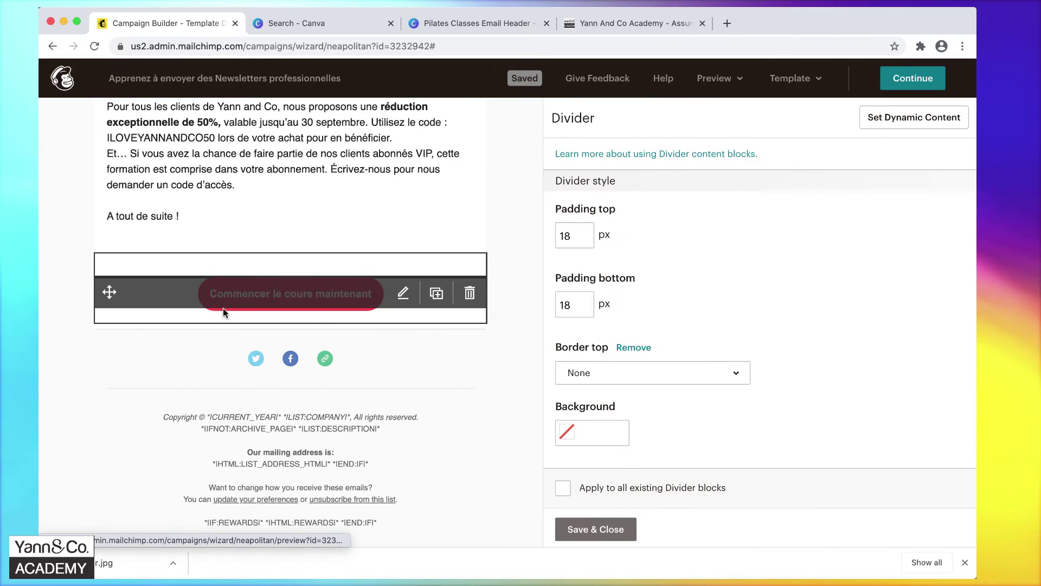
pyautogui.moveTo(108, 269); pyautogui.dragTo(124, 237)
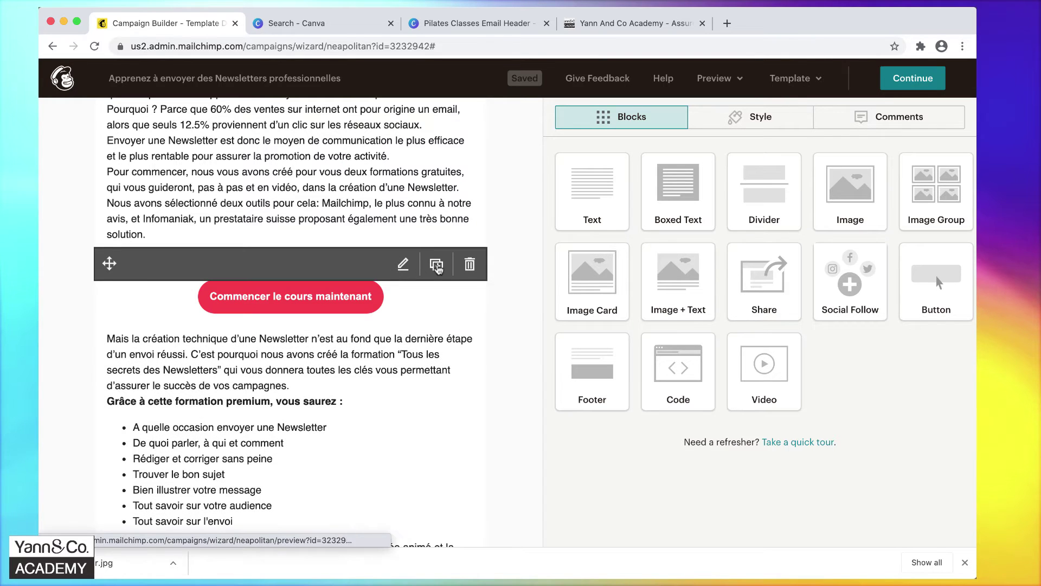
pyautogui.scroll(-3, 437, 266)
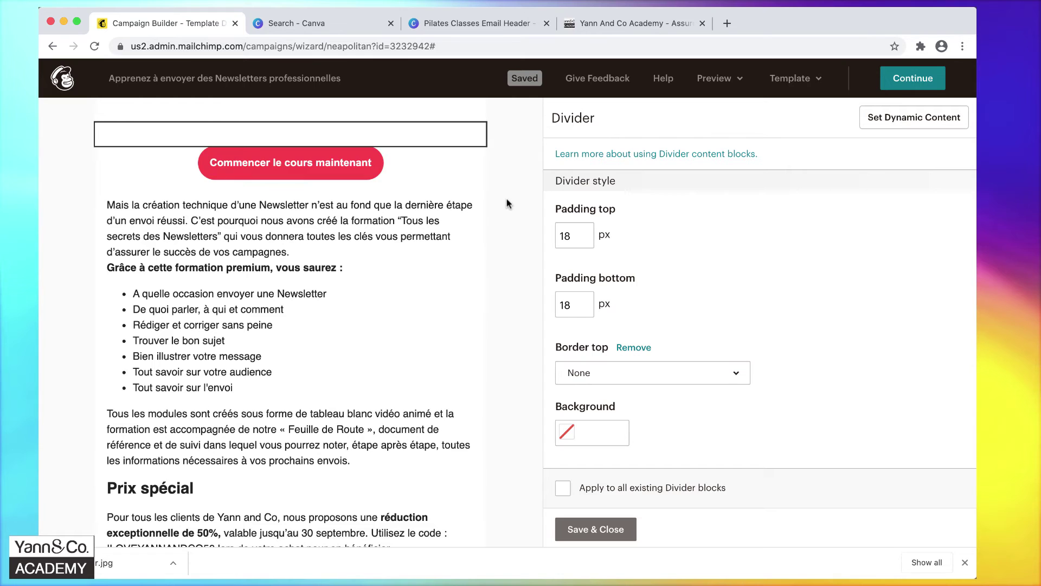
pyautogui.scroll(3, 507, 199)
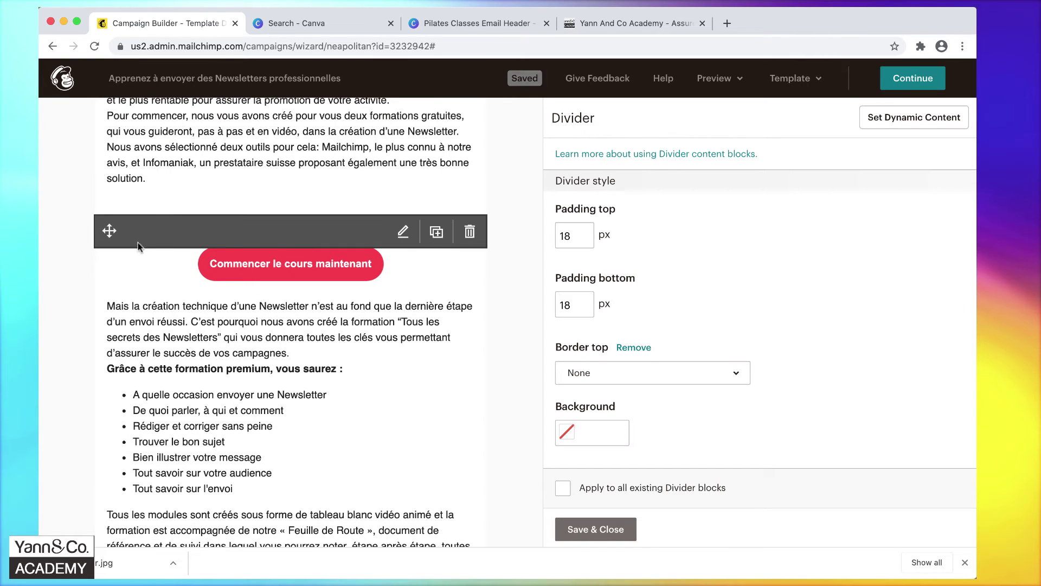
pyautogui.moveTo(109, 231); pyautogui.dragTo(195, 244)
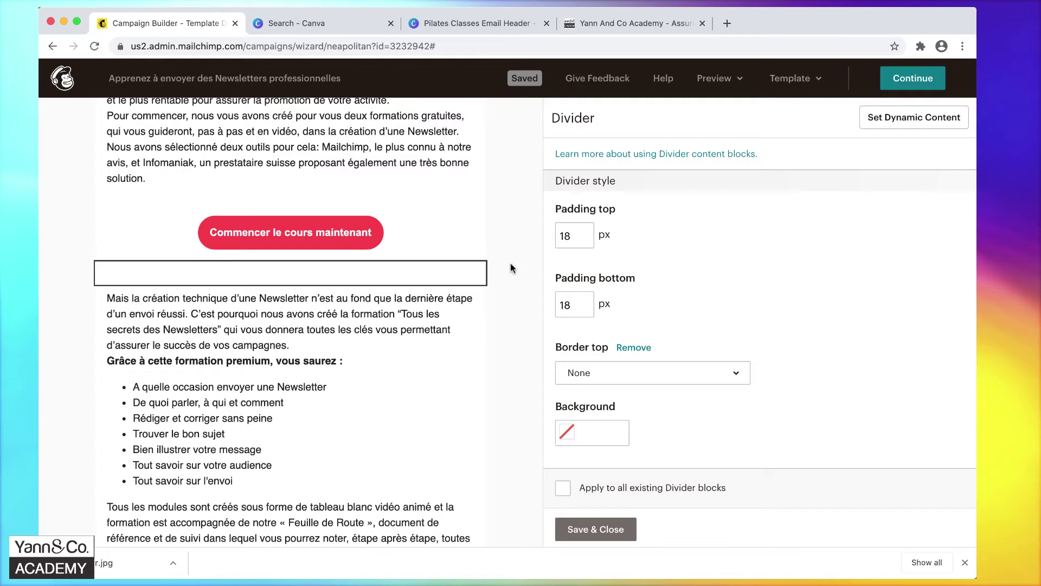
pyautogui.moveTo(336, 223)
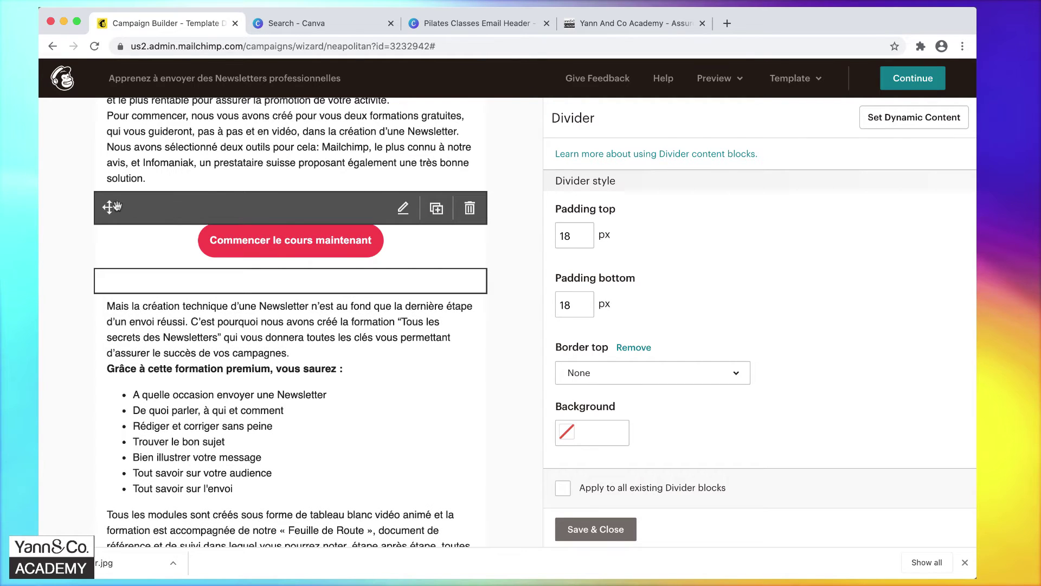
# Set top and bottom padding to 10 px on the dividers around the first button, and save.
pyautogui.click(120, 207)
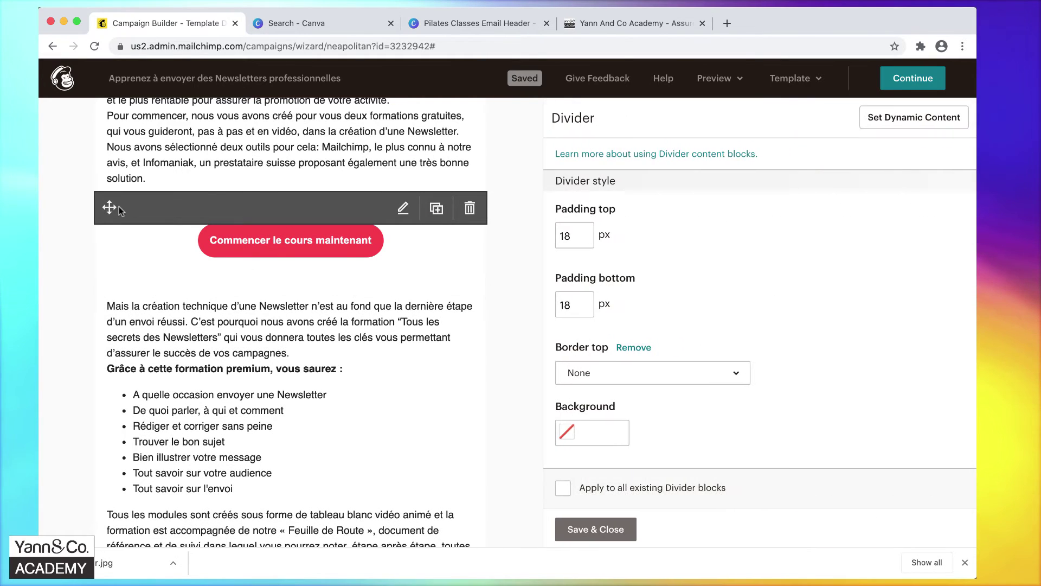
pyautogui.doubleClick(574, 234)
pyautogui.write('10')
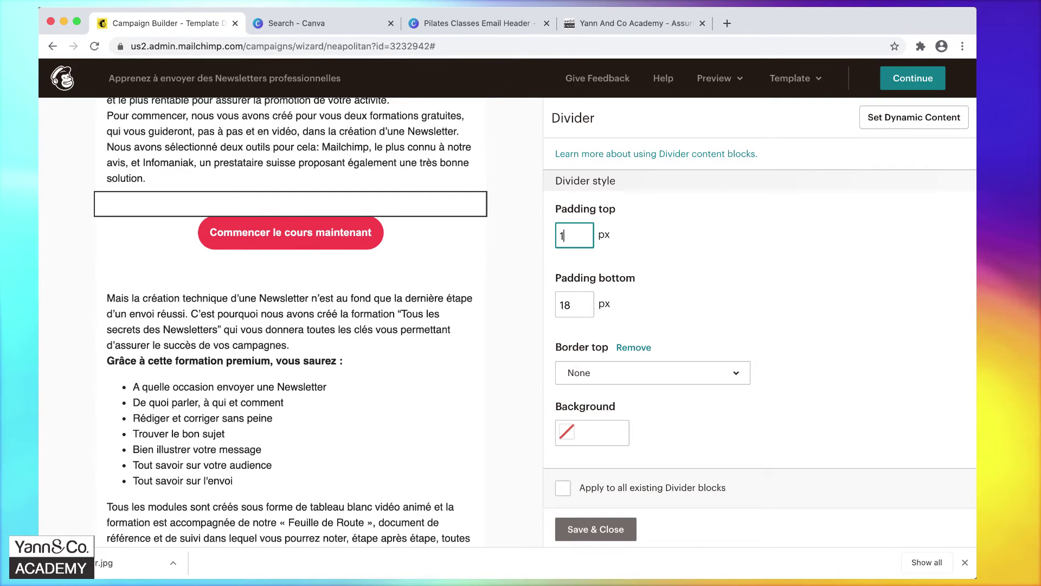
pyautogui.press('Tab')
pyautogui.write('10')
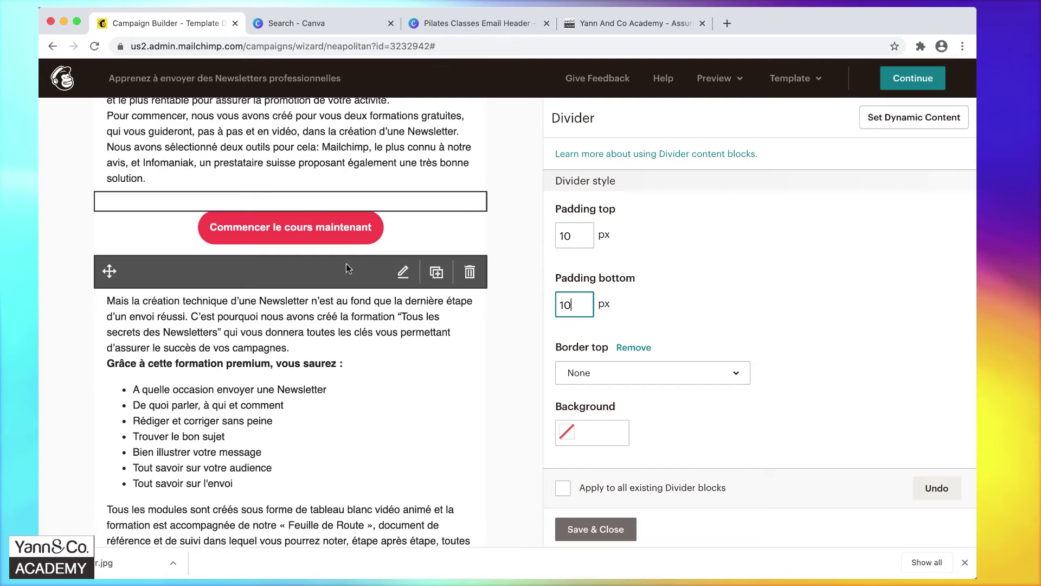
pyautogui.click(335, 266)
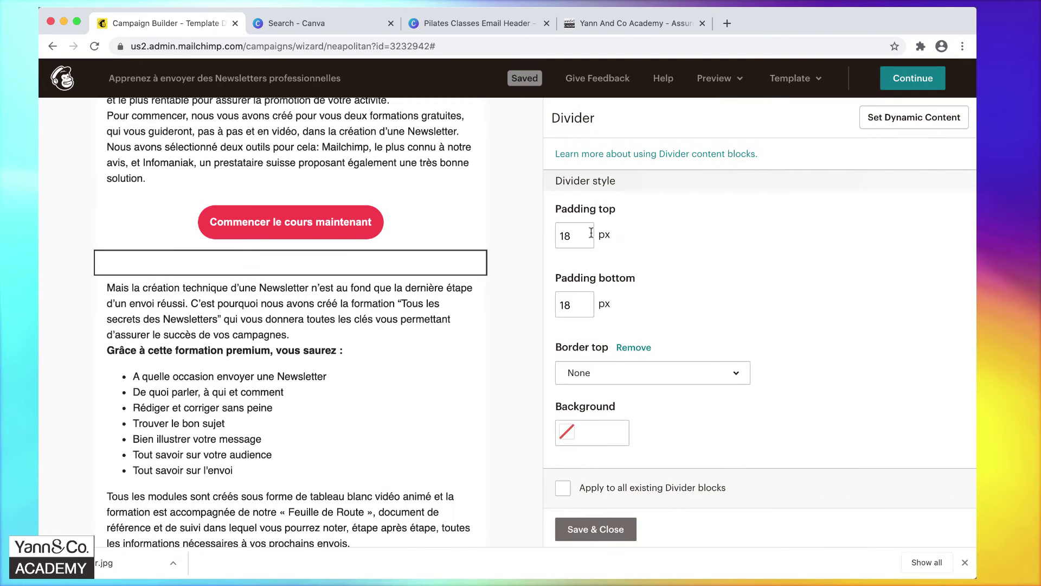
pyautogui.doubleClick(566, 242)
pyautogui.write('10')
pyautogui.doubleClick(570, 305)
pyautogui.write('10')
pyautogui.click(594, 537)
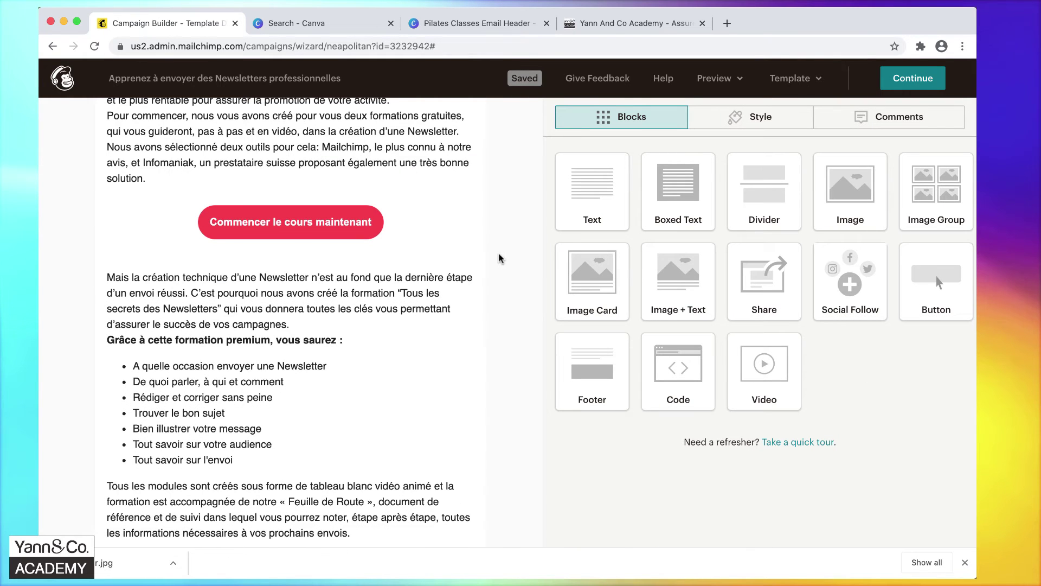
# Copy the spacing divider into the gap between the header banner and 'Bonjour,', and save.
pyautogui.scroll(5, 503, 258)
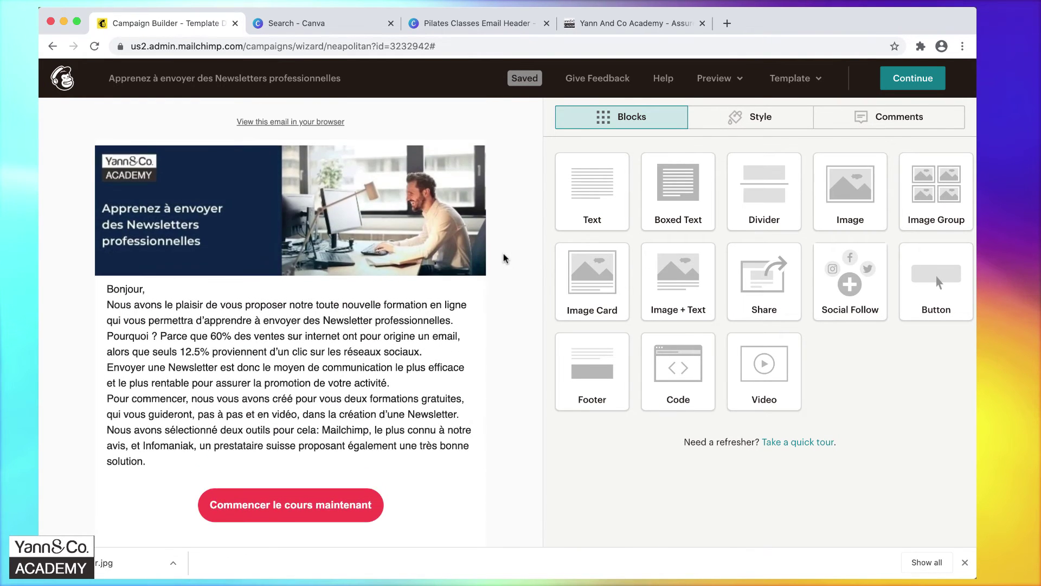
pyautogui.scroll(-12, 503, 258)
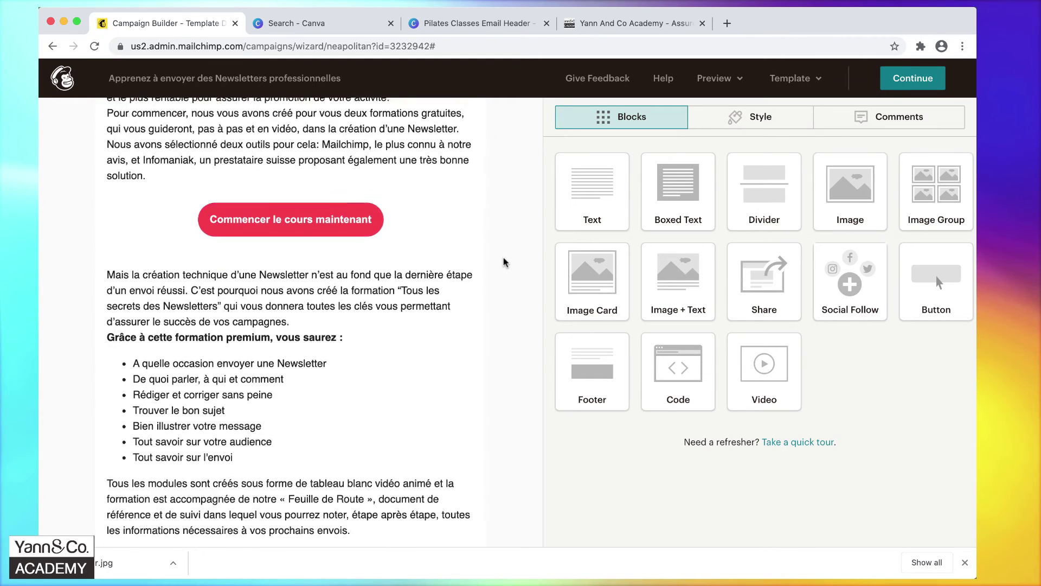
pyautogui.scroll(-2, 503, 263)
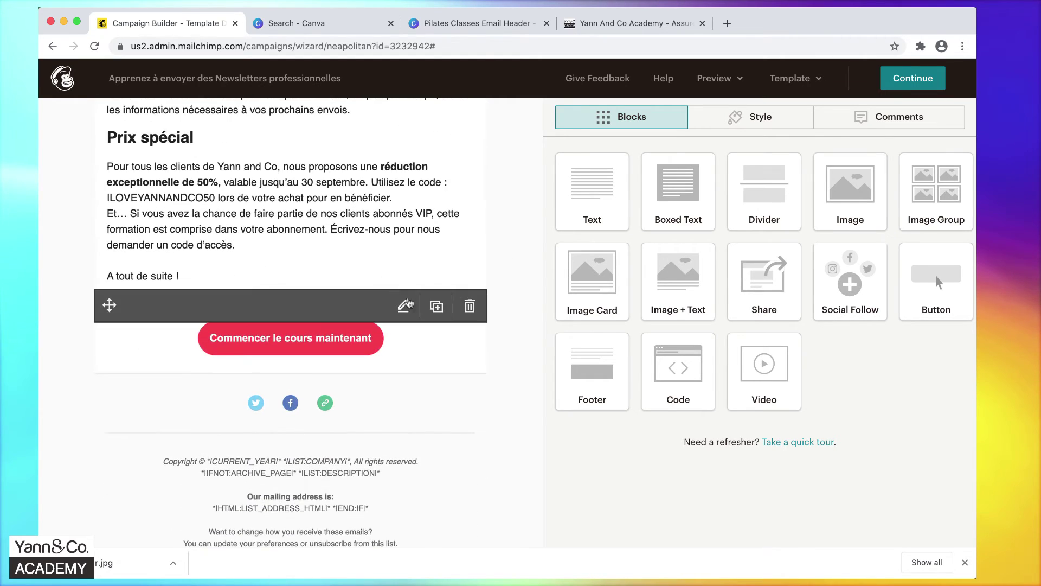
pyautogui.click(437, 306)
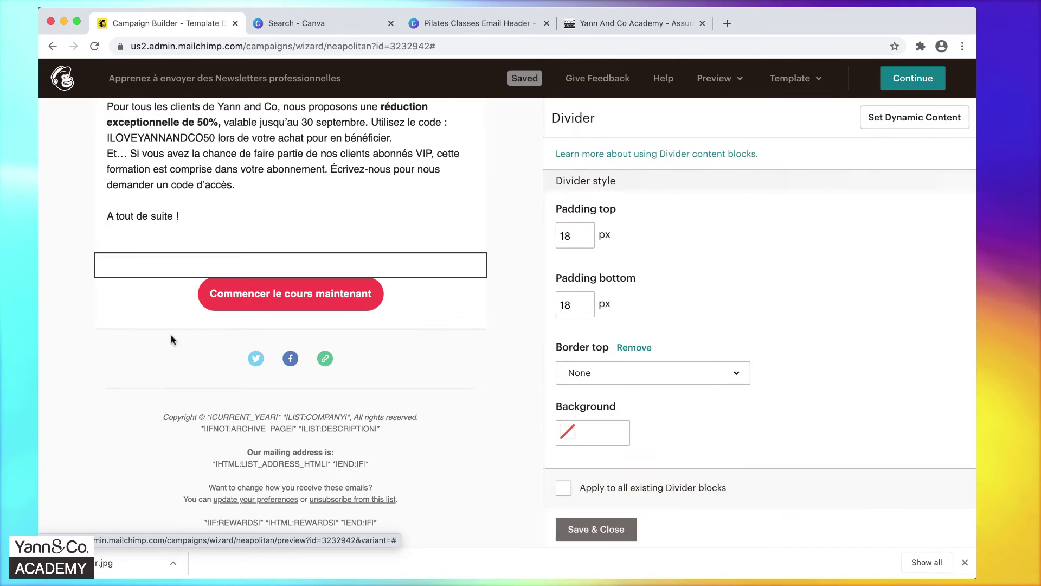
pyautogui.moveTo(109, 291)
pyautogui.mouseDown()
pyautogui.moveTo(115, 112)
pyautogui.moveTo(114, 304)
pyautogui.mouseUp()
pyautogui.click(589, 532)
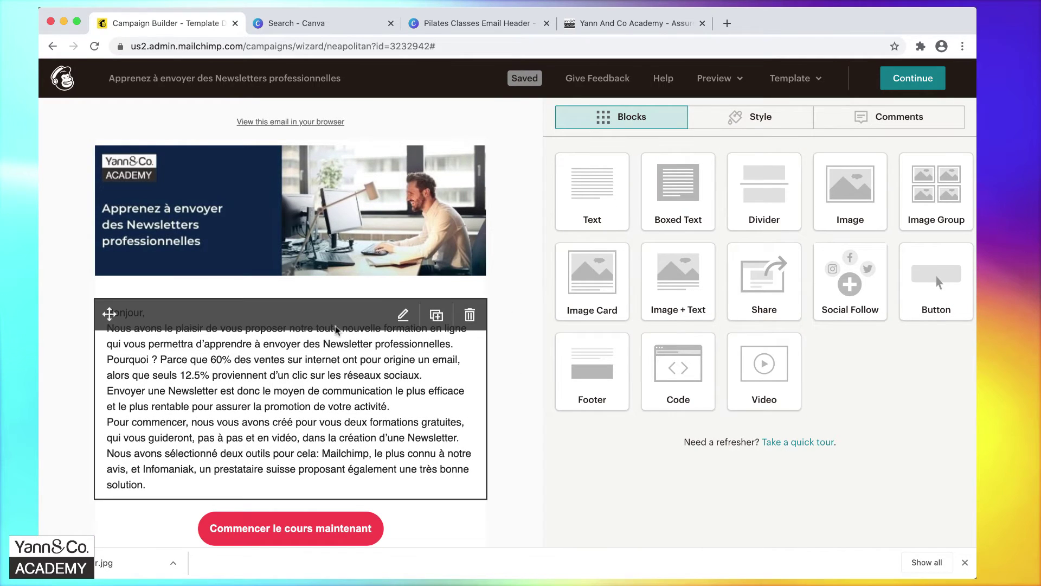
pyautogui.click(304, 344)
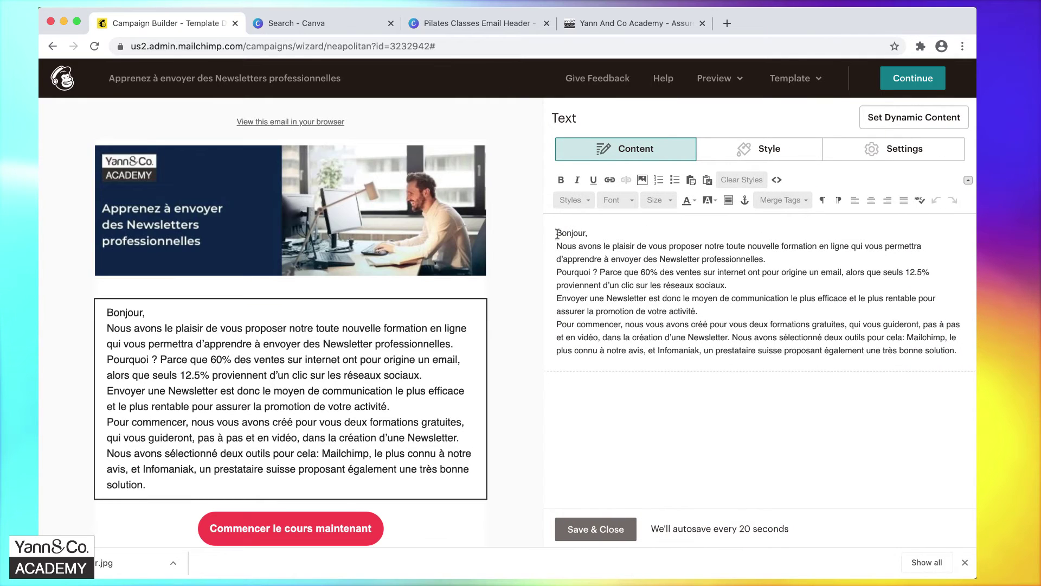
pyautogui.click(559, 232)
pyautogui.press('Return')
pyautogui.press('Return')
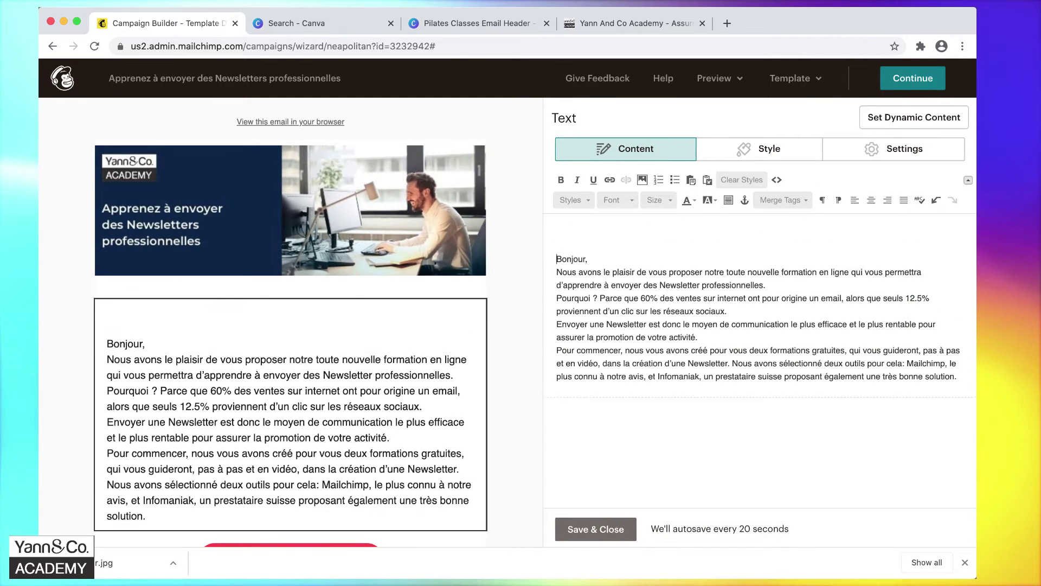
pyautogui.press('BackSpace')
pyautogui.press('BackSpace')
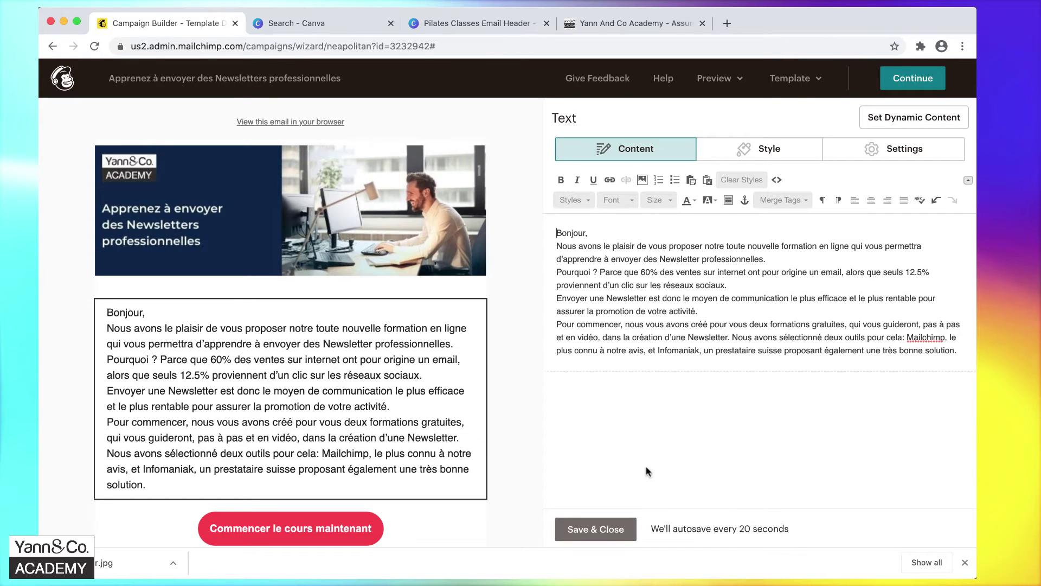
pyautogui.click(582, 532)
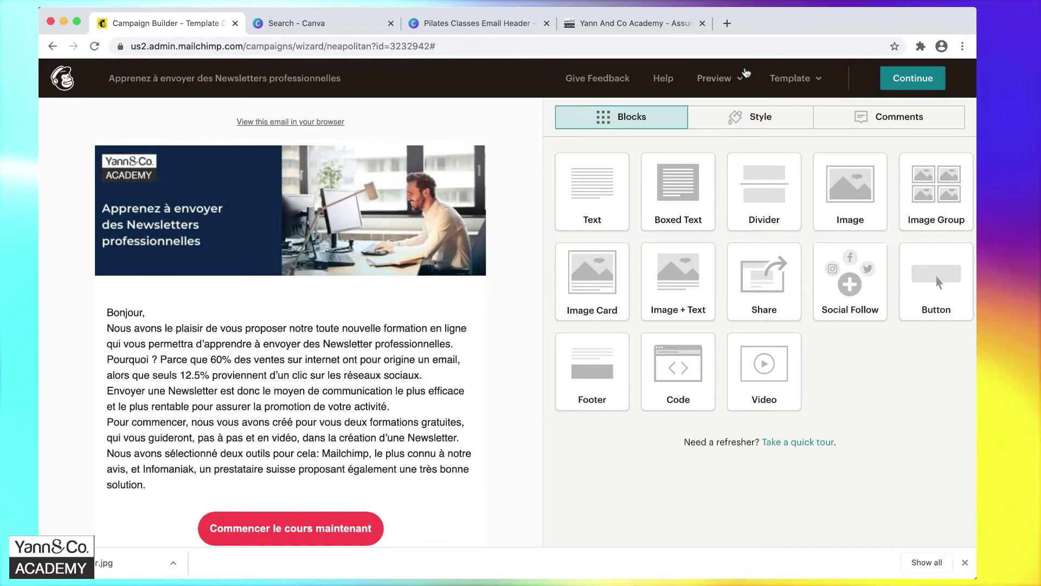
# Preview the newsletter on desktop and mobile, then exit preview mode.
pyautogui.click(741, 80)
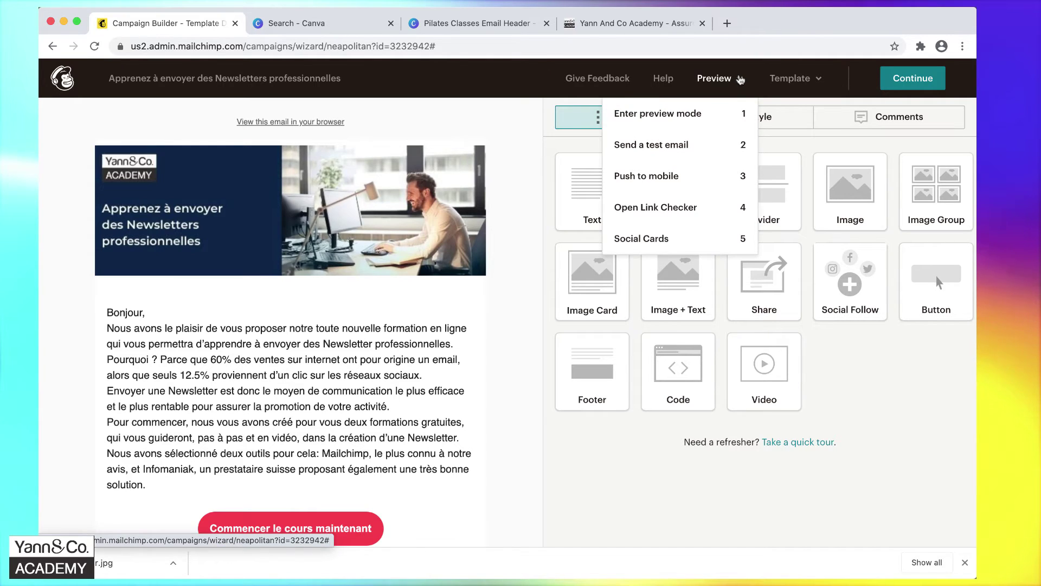
pyautogui.click(699, 113)
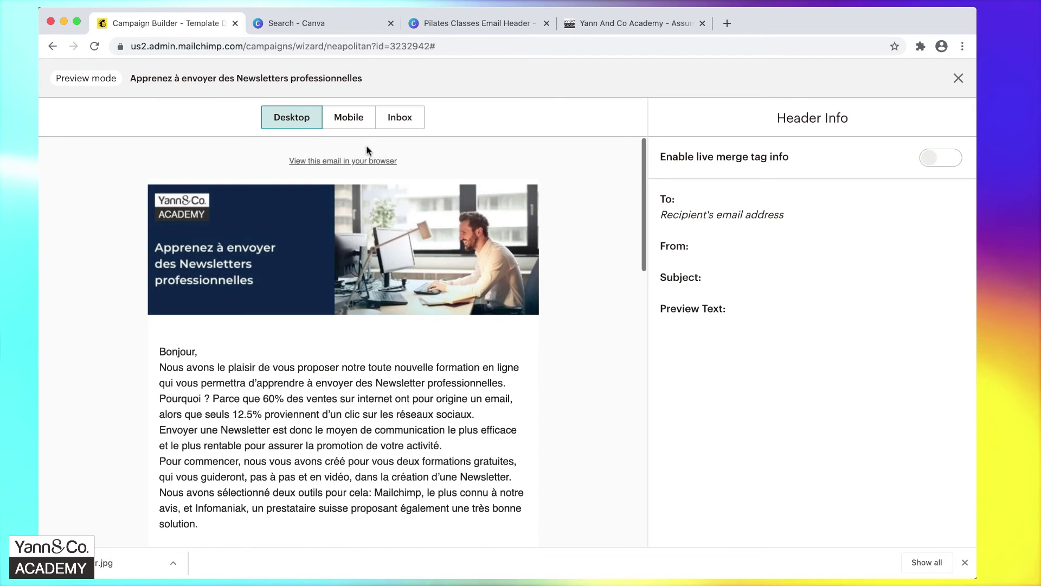
pyautogui.click(351, 122)
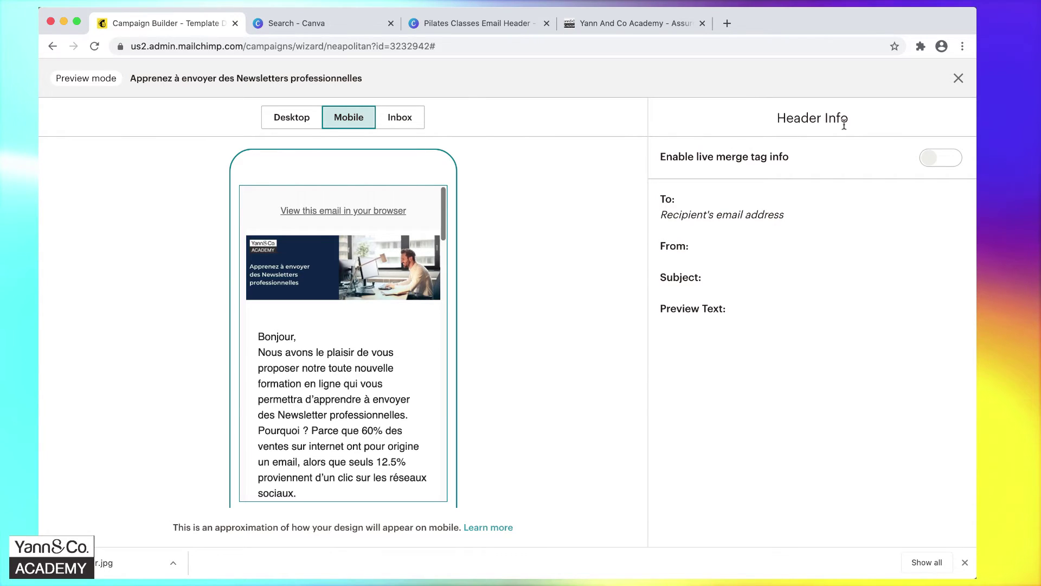
pyautogui.click(959, 78)
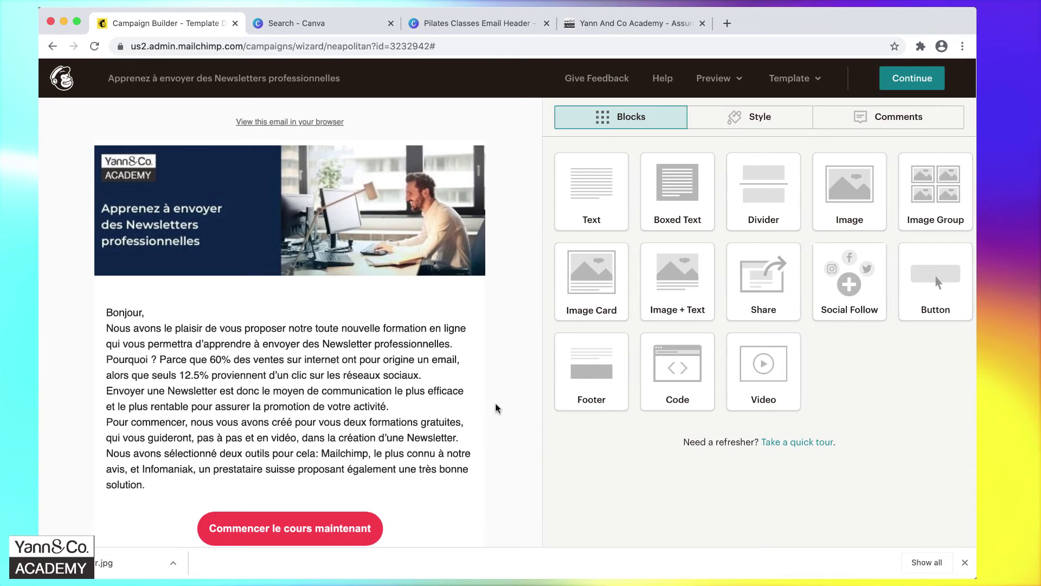
# Switch to the Word roadmap document and scroll to its 'Prix spécial' section.
pyautogui.hotkey('ctrl', 'Right')
pyautogui.click(455, 324)
pyautogui.scroll(-5, 530, 280)
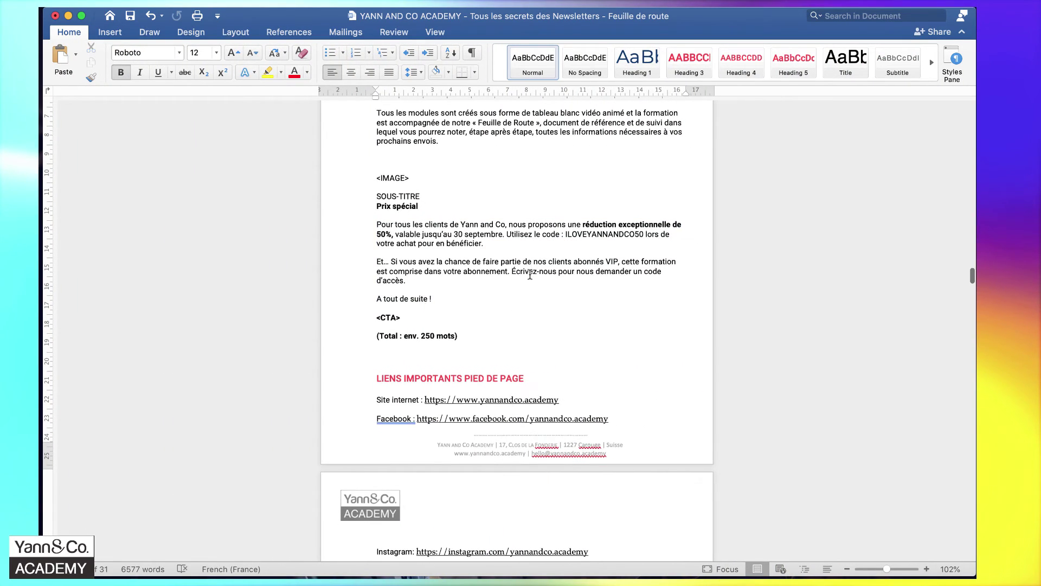
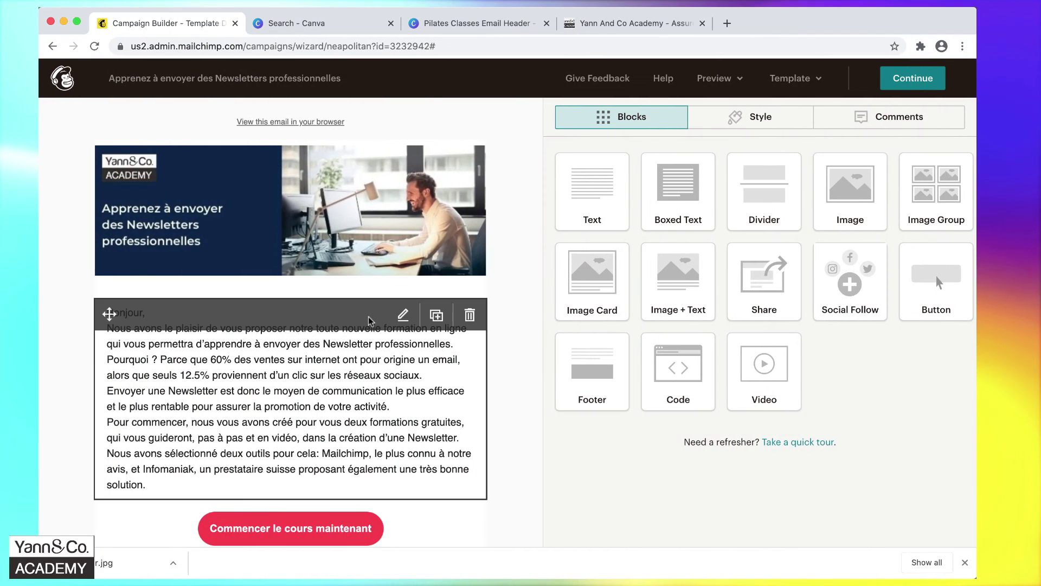
# Change the first link in the Social Follow block from Twitter to Facebook.
pyautogui.scroll(-10, 369, 321)
pyautogui.scroll(-10, 369, 321)
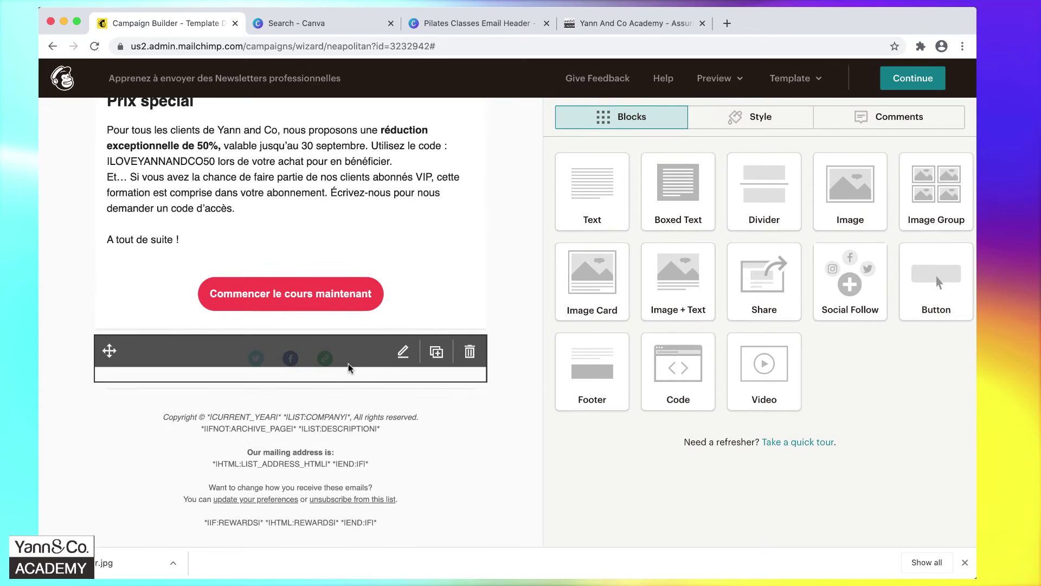
pyautogui.click(291, 372)
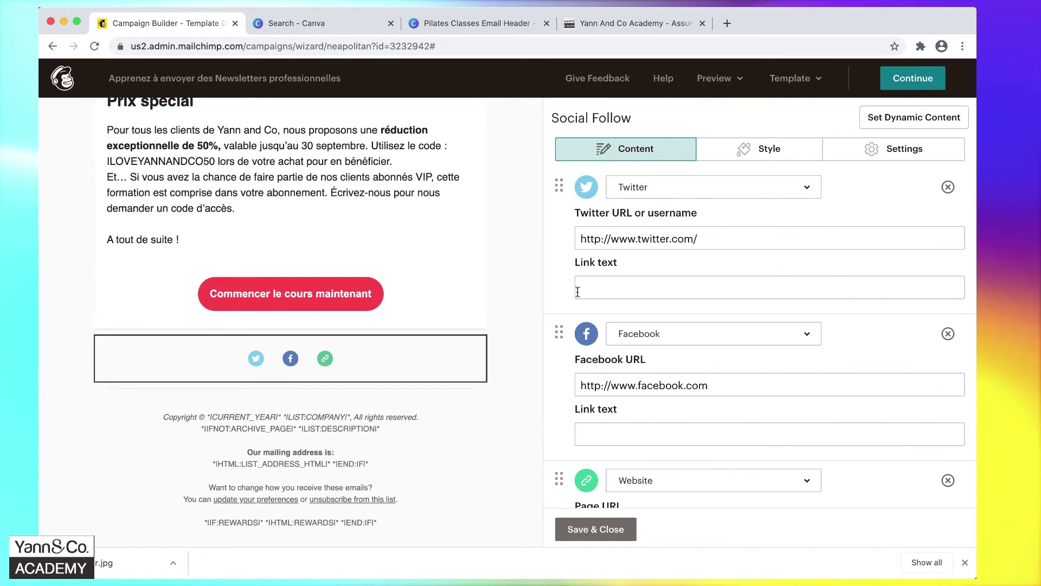
pyautogui.click(686, 193)
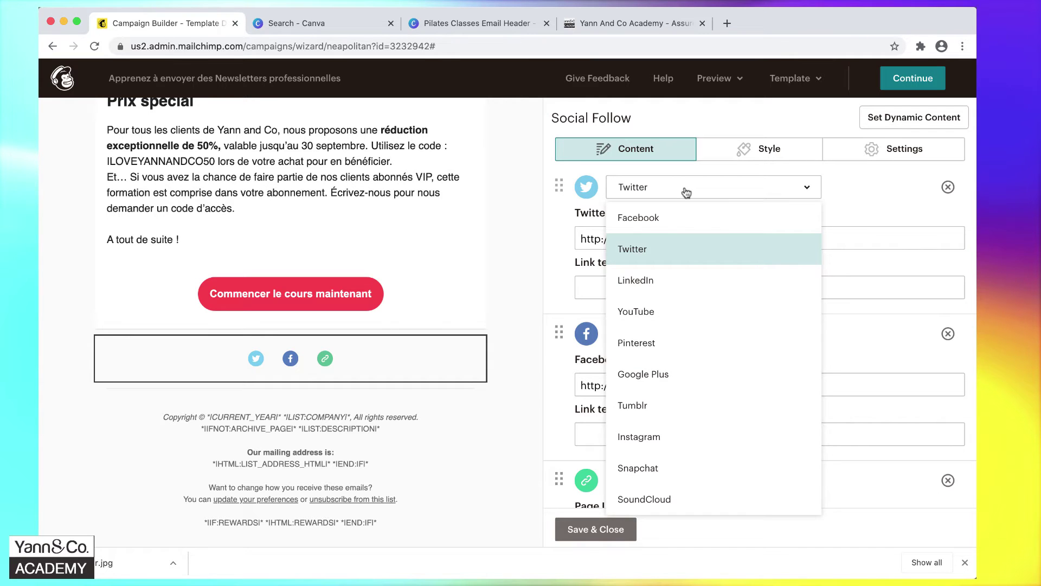
pyautogui.click(666, 216)
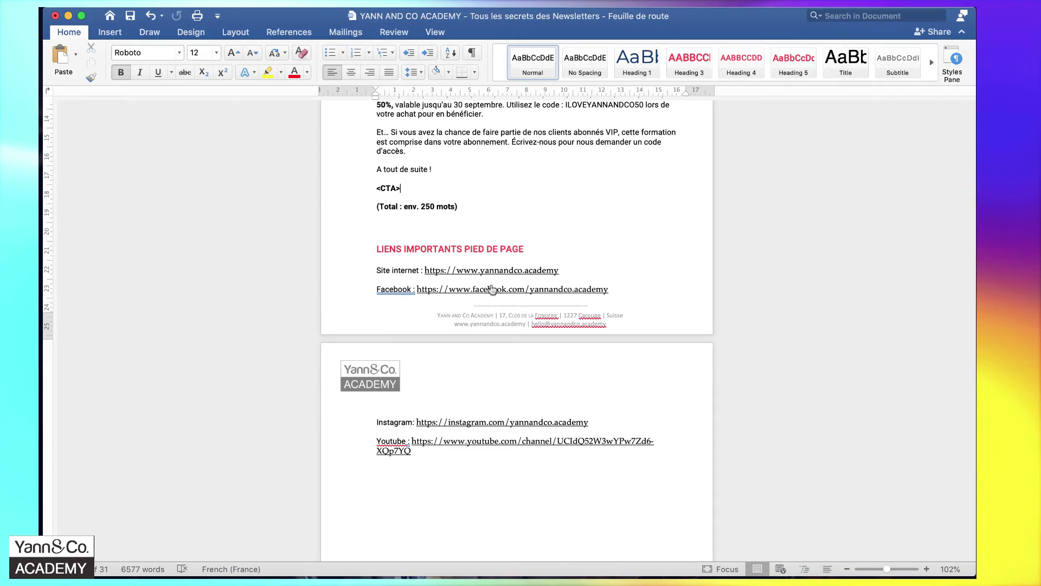
pyautogui.moveTo(567, 270); pyautogui.dragTo(424, 270)
pyautogui.hotkey('ctrl', 'c')
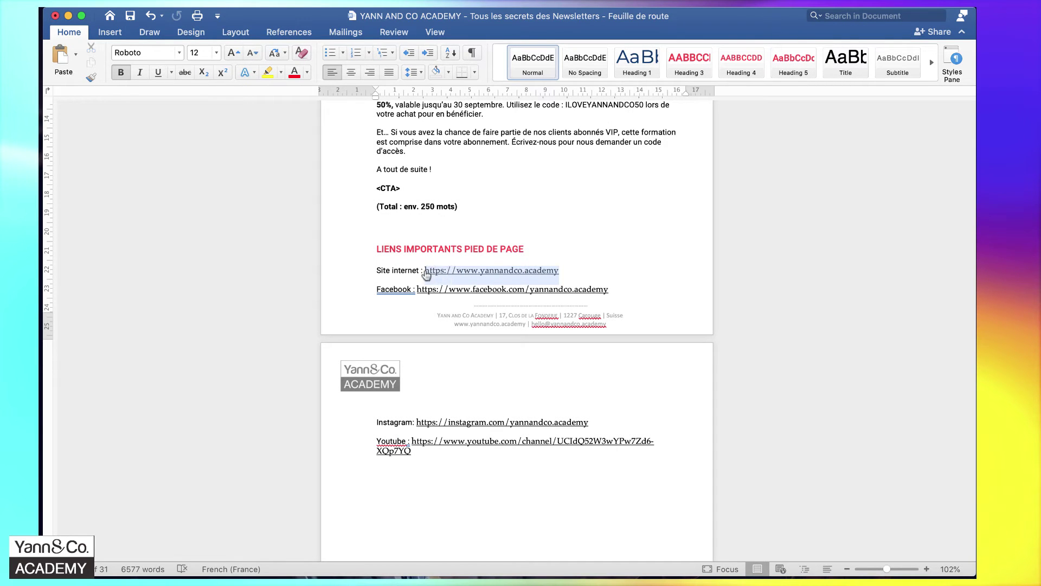
pyautogui.hotkey('ctrl', 'Left')
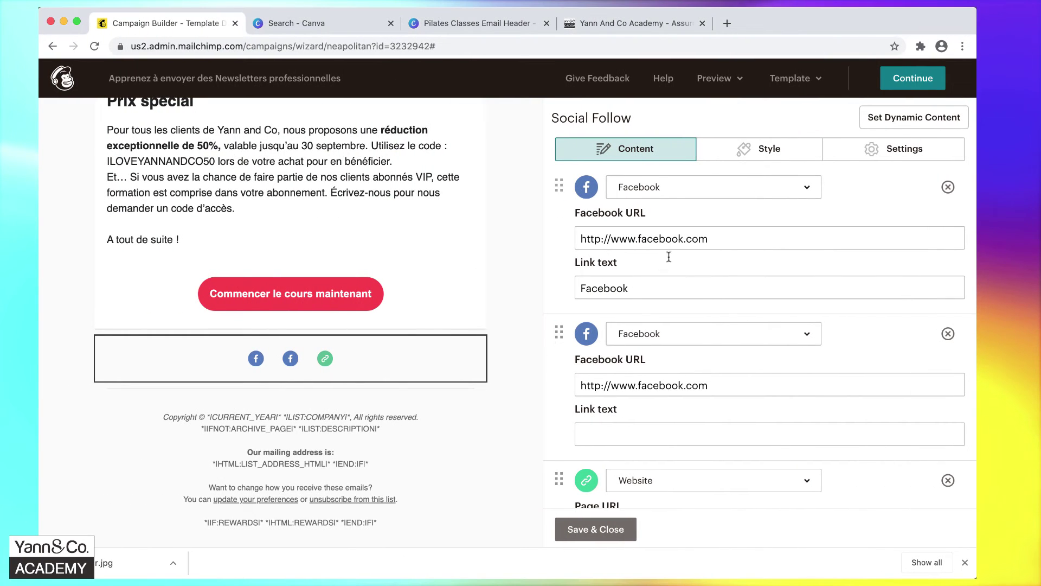
pyautogui.tripleClick(688, 239)
pyautogui.hotkey('ctrl', 'v')
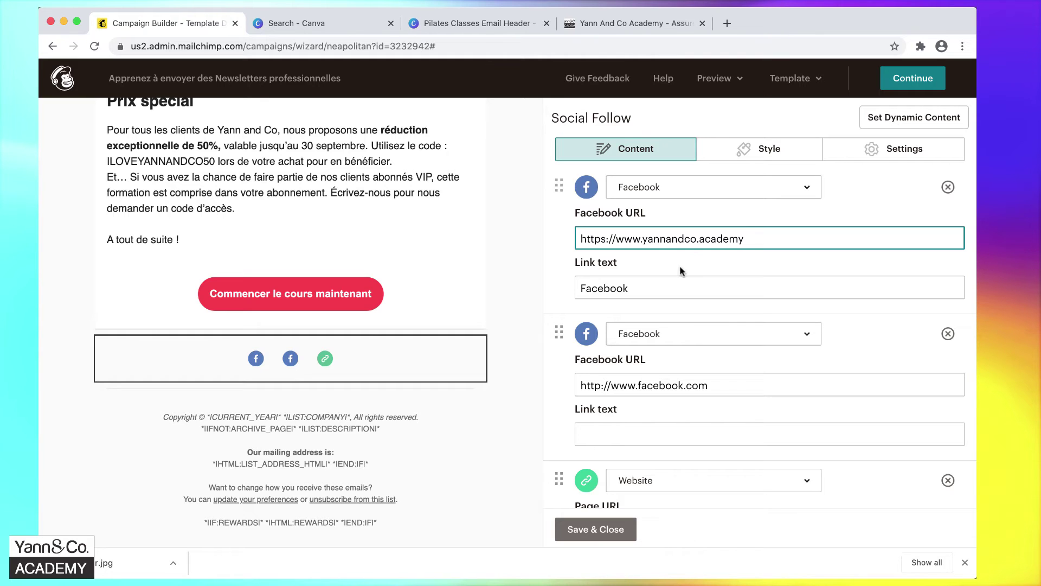
pyautogui.click(666, 344)
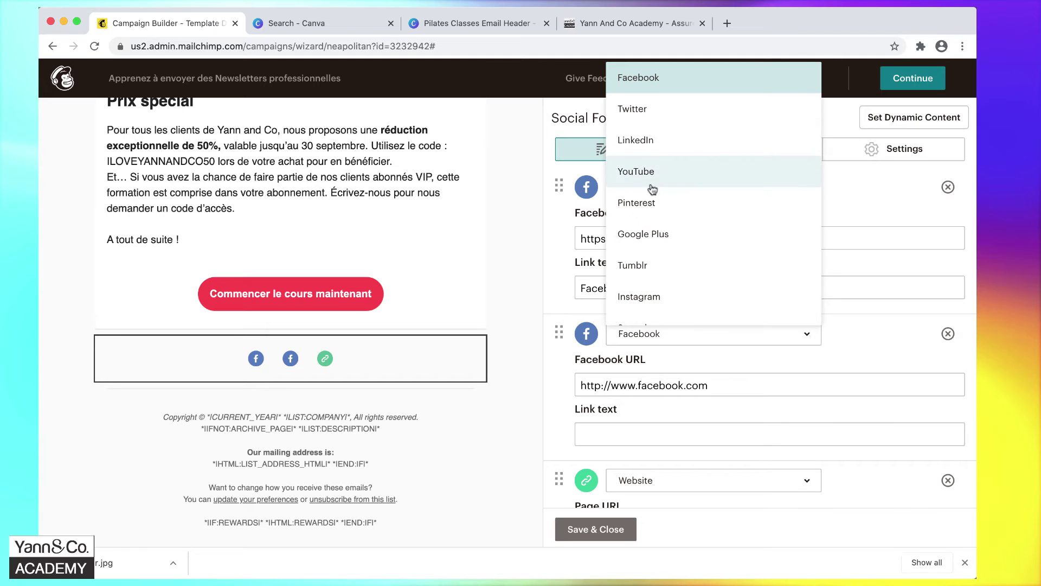
# Make the second social link Instagram and paste the address copied from the notes.
pyautogui.click(613, 297)
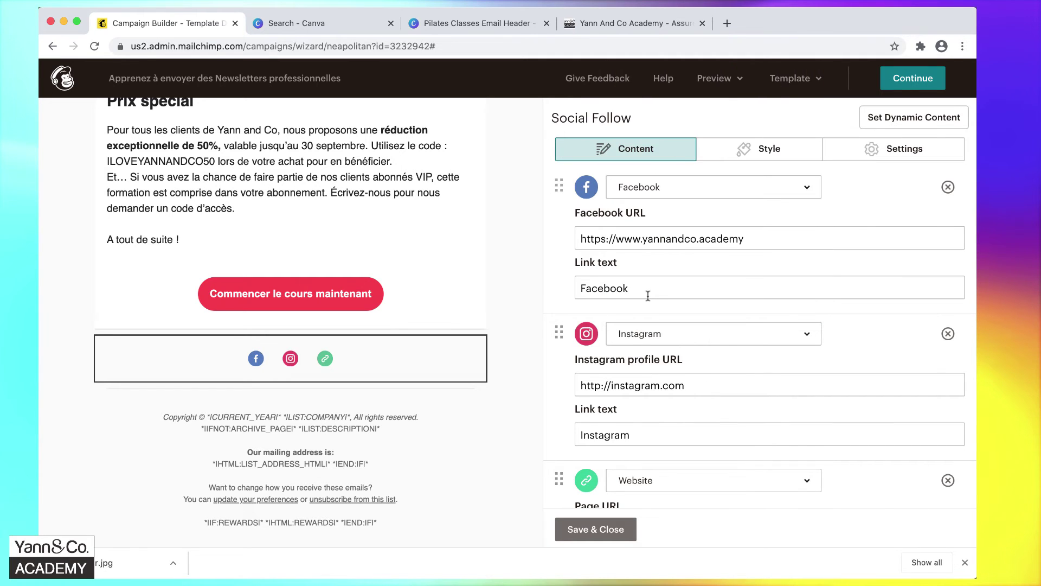
pyautogui.press('super+Tab')
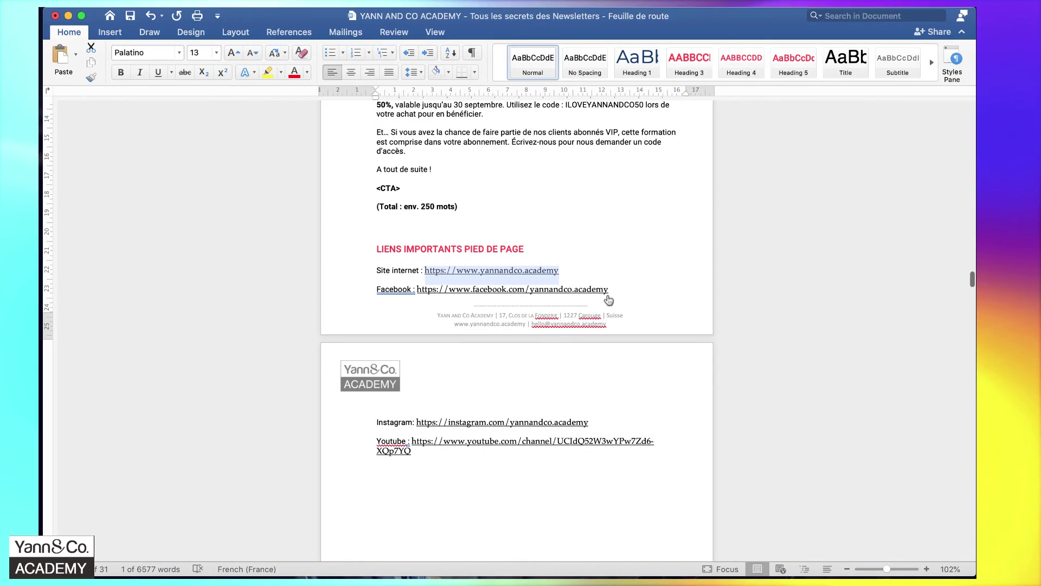
pyautogui.moveTo(609, 289); pyautogui.dragTo(419, 292)
pyautogui.moveTo(624, 293); pyautogui.dragTo(421, 297)
pyautogui.press('super+c')
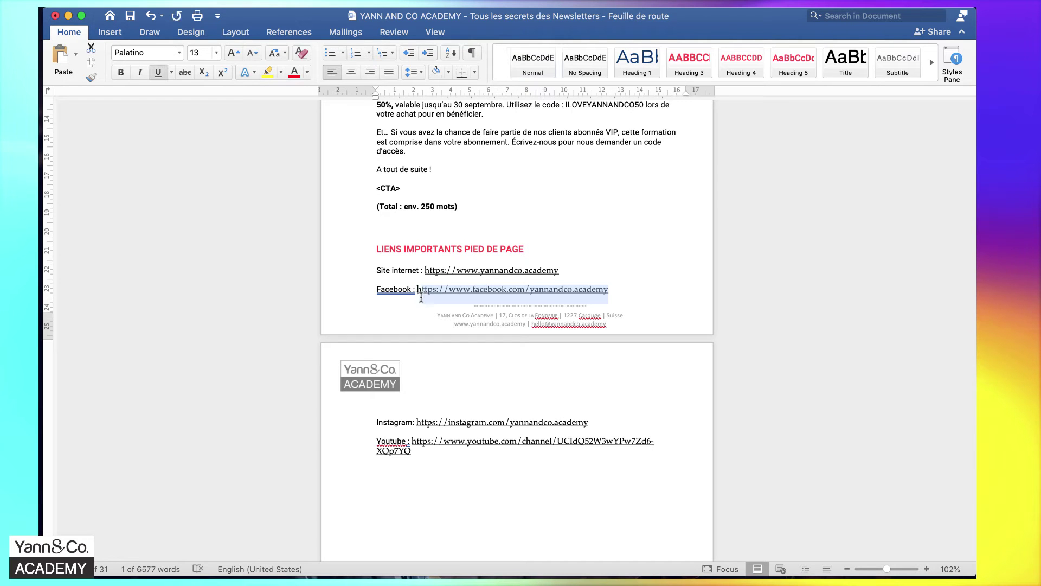
pyautogui.press('super+Tab')
pyautogui.tripleClick(655, 388)
pyautogui.press('super+v')
pyautogui.scroll(-2, 655, 391)
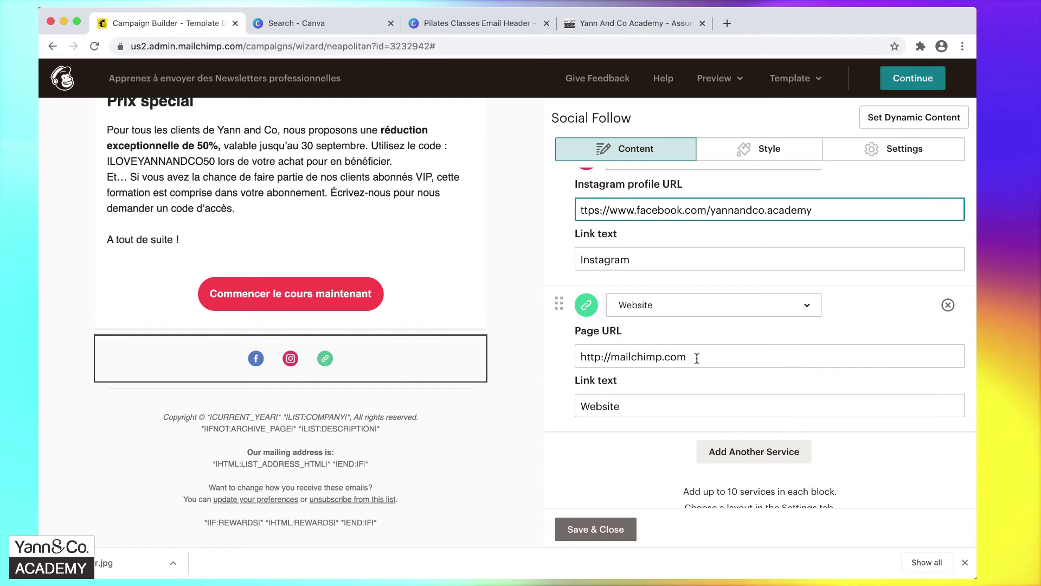
# Change the third social link to YouTube with the channel address from the notes.
pyautogui.press('super+Tab')
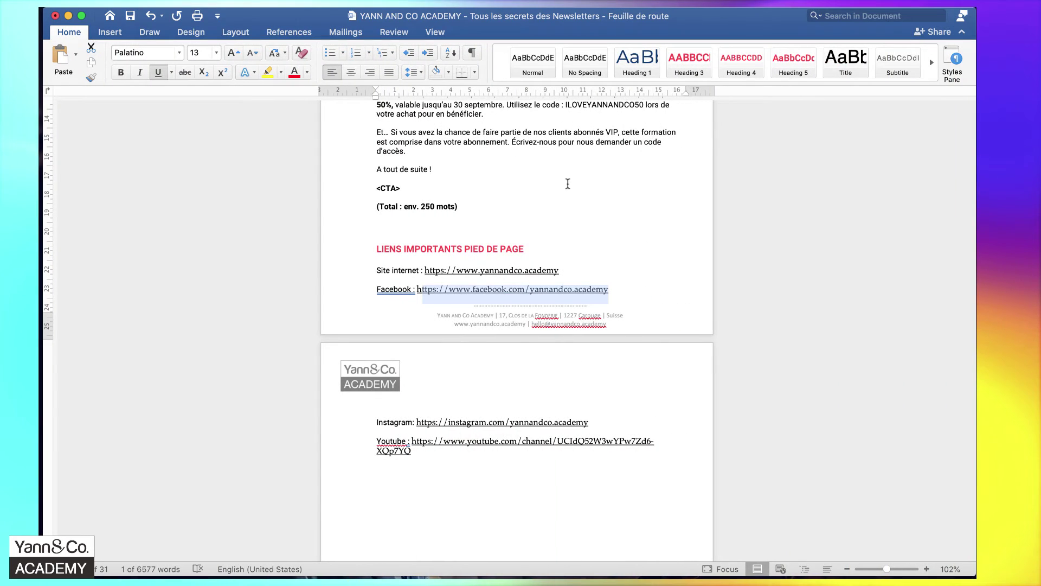
pyautogui.click(566, 269)
pyautogui.moveTo(567, 269); pyautogui.dragTo(434, 270)
pyautogui.press('super+Tab')
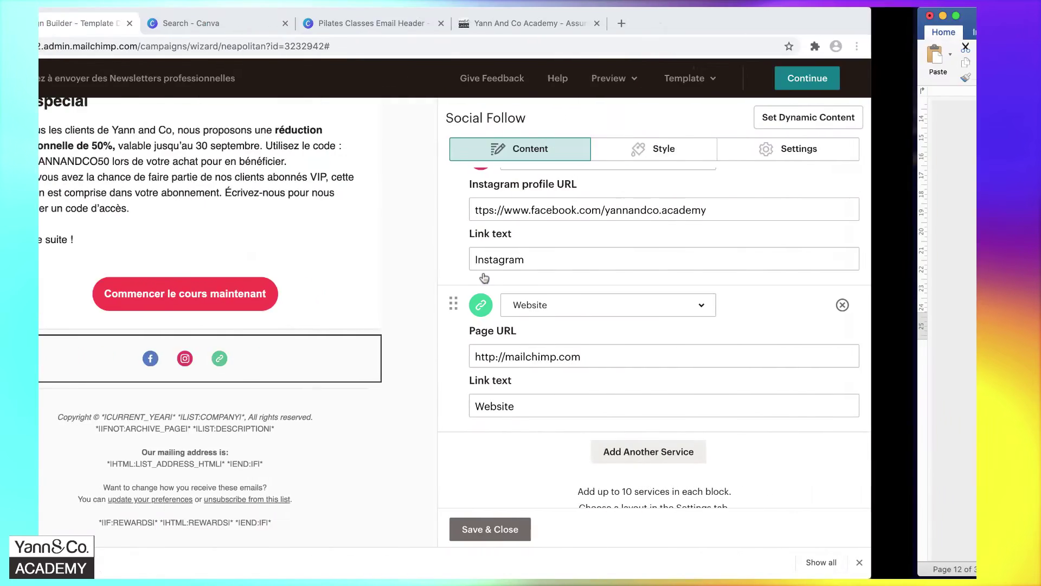
pyautogui.click(658, 307)
pyautogui.scroll(5, 711, 179)
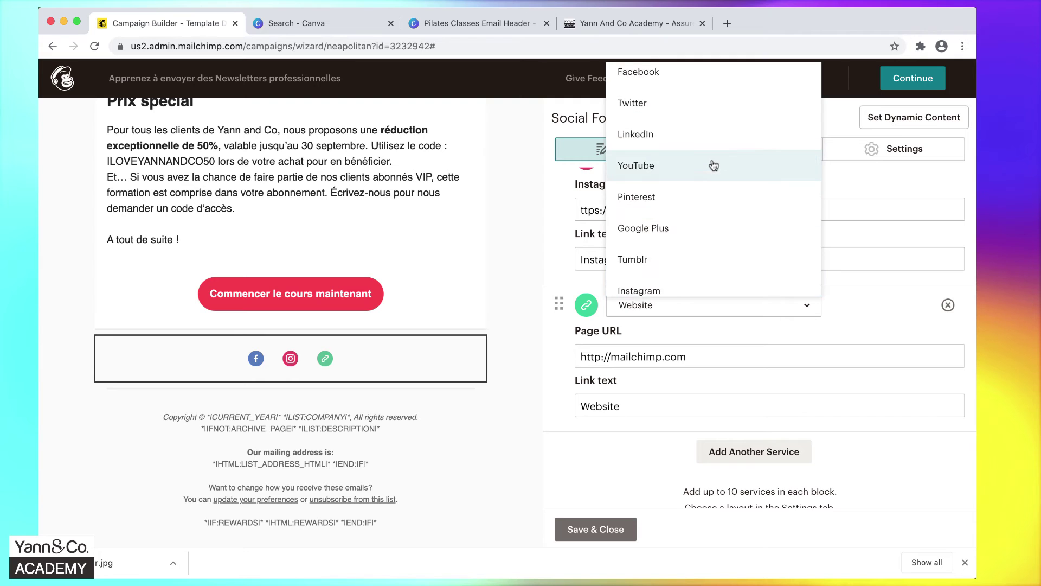
pyautogui.click(713, 168)
pyautogui.press('super+Tab')
pyautogui.click(430, 454)
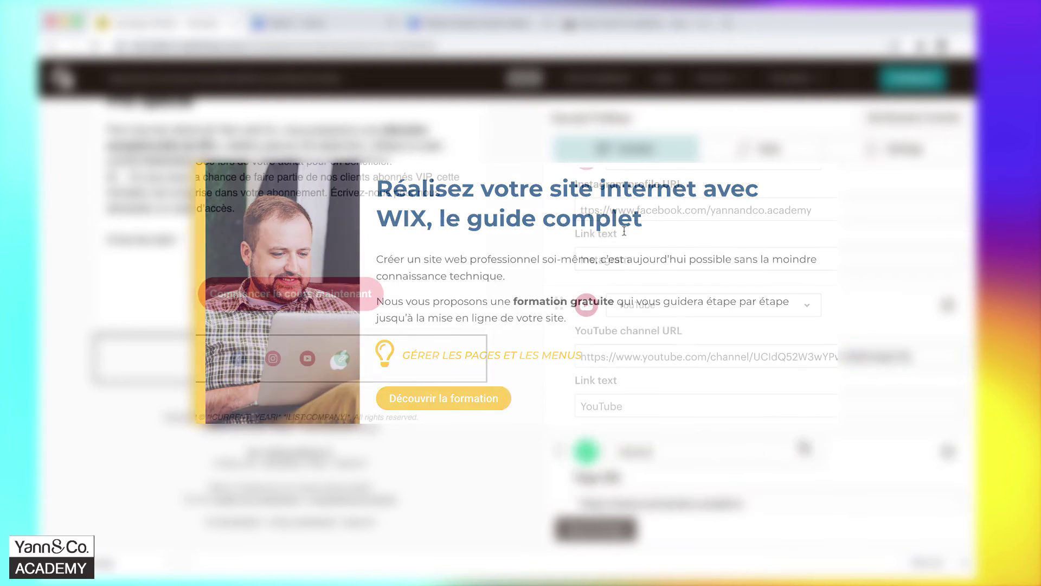
pyautogui.scroll(-3, 830, 451)
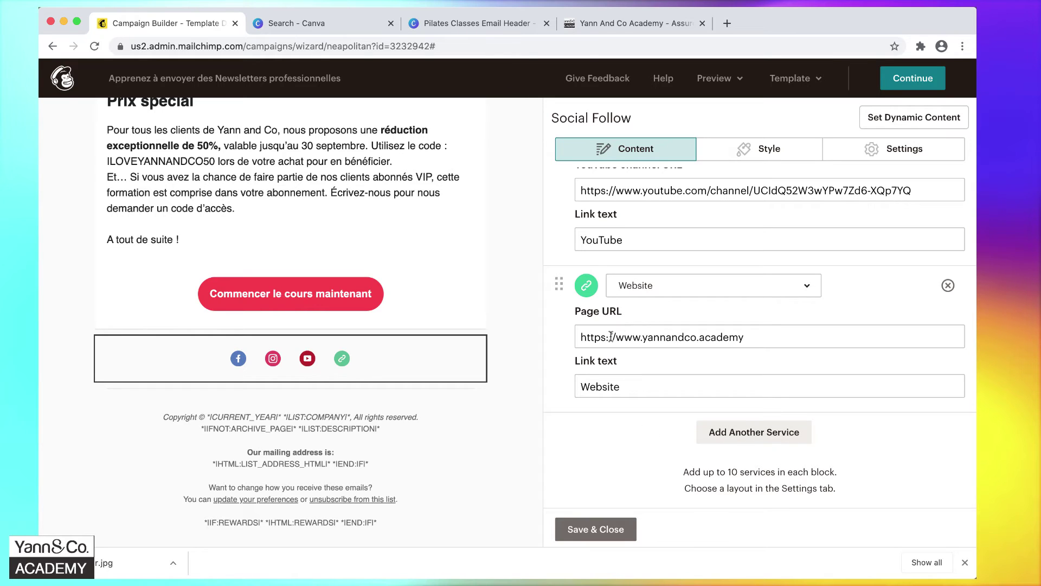
# Relabel the website link 'Visitez notre site internet'.
pyautogui.doubleClick(640, 385)
pyautogui.write('Visitez notre site internet')
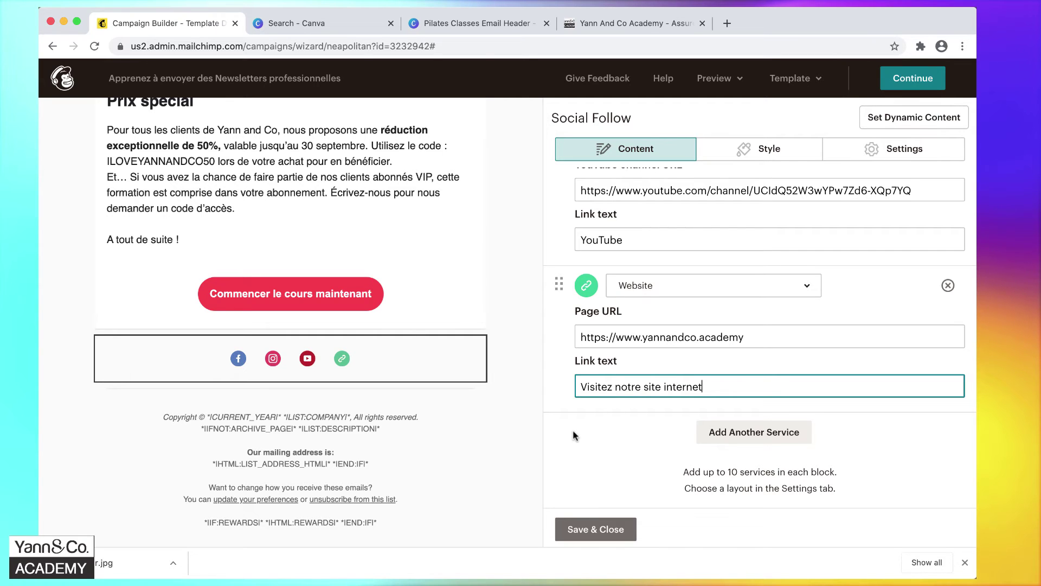
pyautogui.scroll(8, 573, 430)
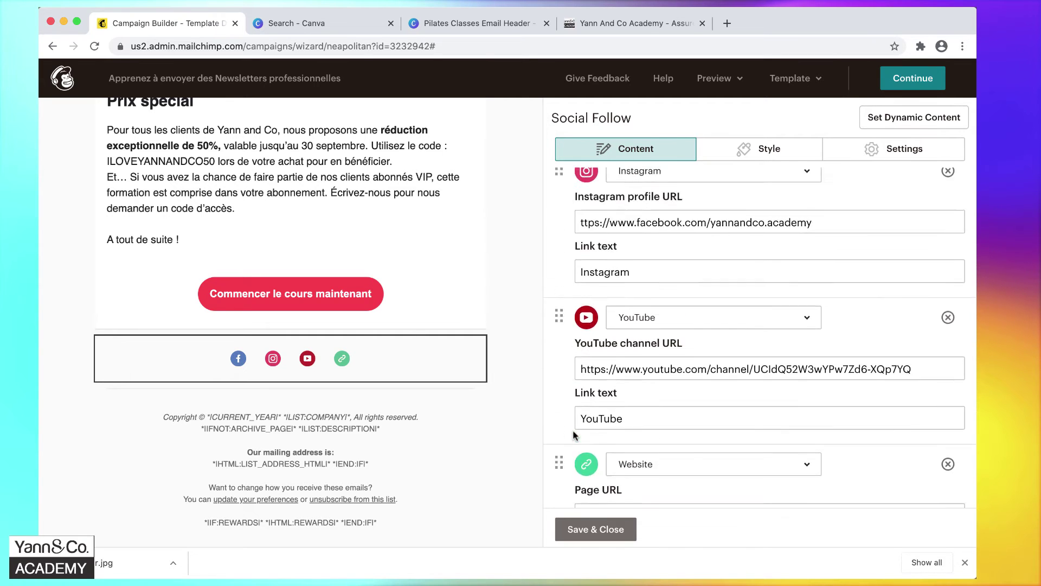
pyautogui.scroll(-5, 565, 262)
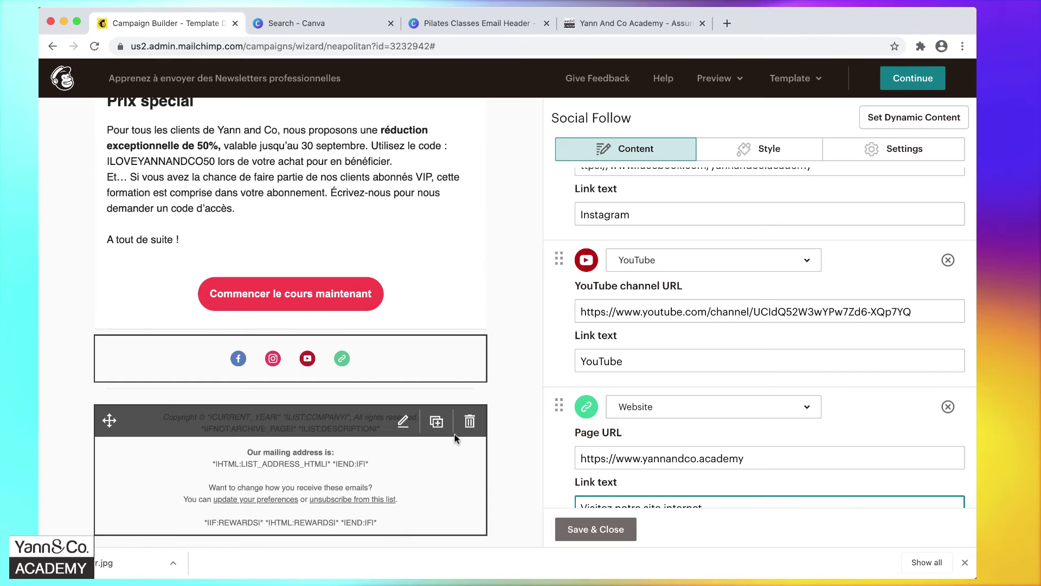
# Show icon and text for each social link, settling on a single-row layout.
pyautogui.click(871, 154)
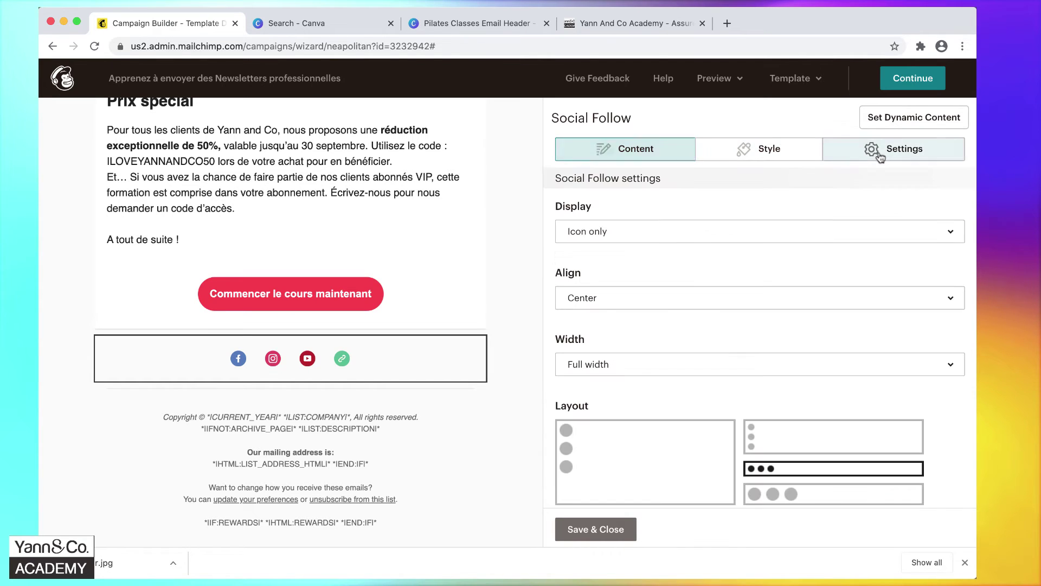
pyautogui.click(675, 237)
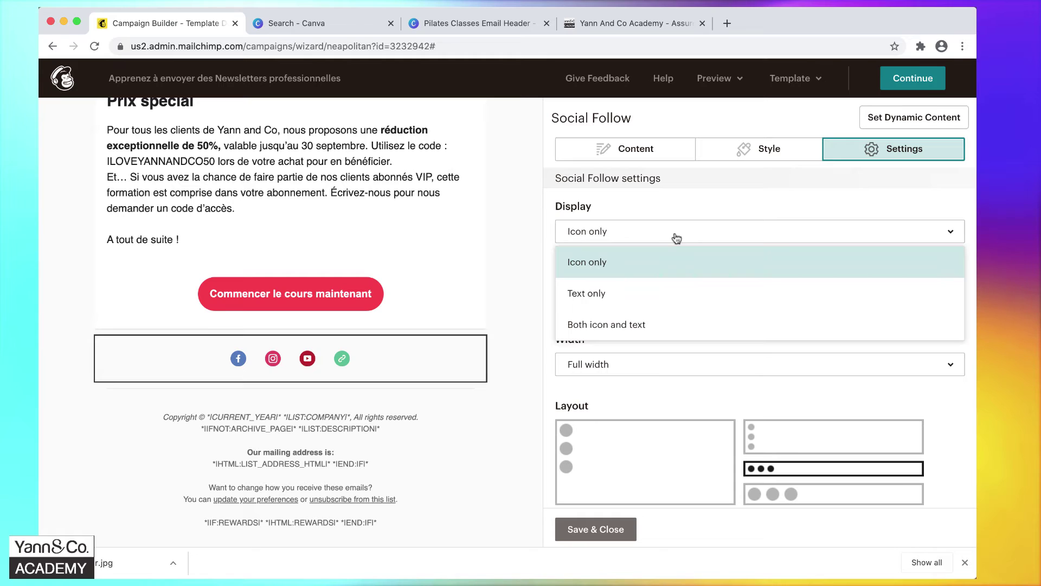
pyautogui.click(644, 323)
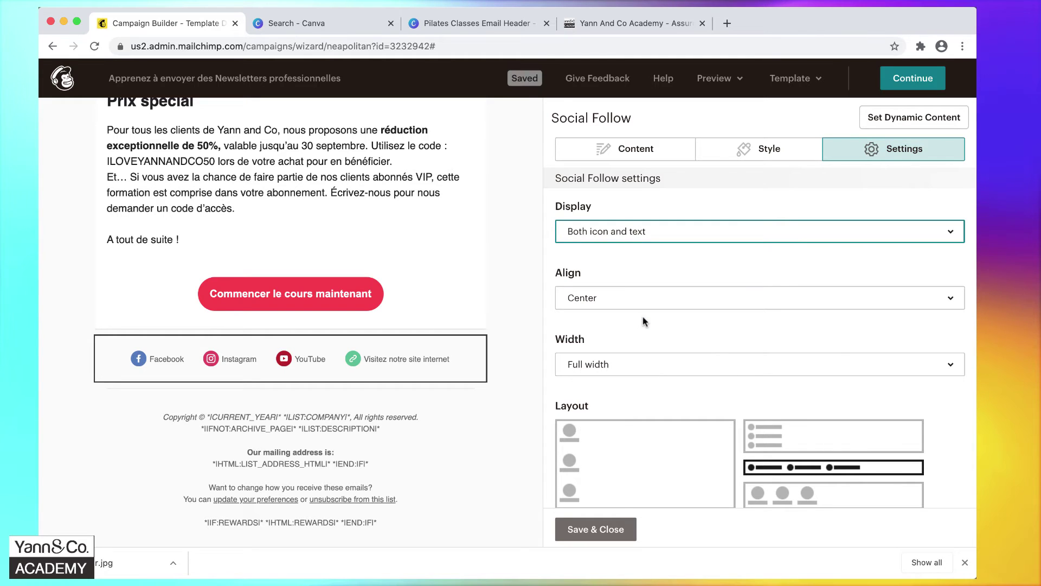
pyautogui.scroll(-3, 694, 337)
pyautogui.click(695, 337)
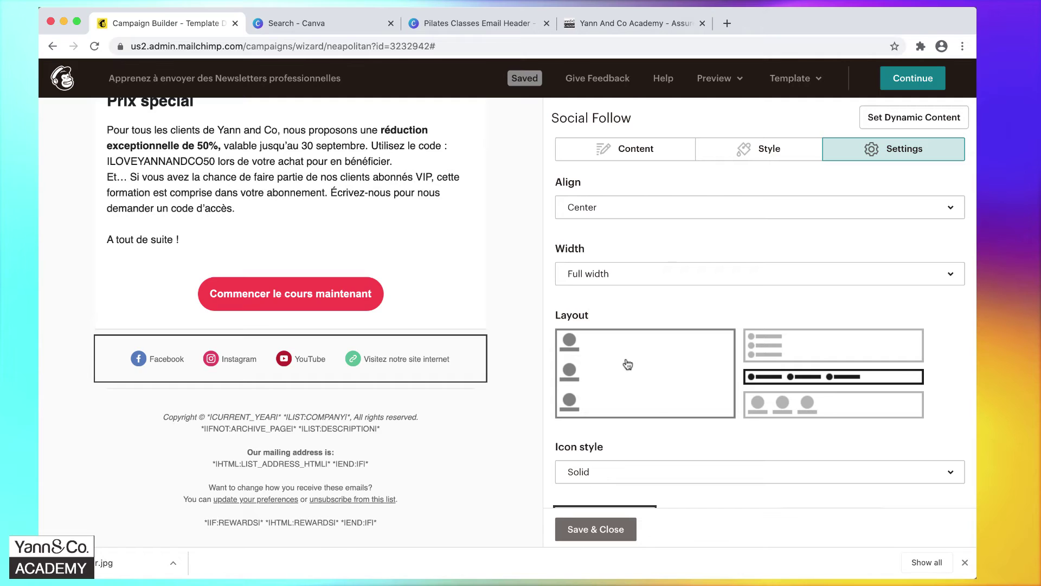
pyautogui.click(815, 343)
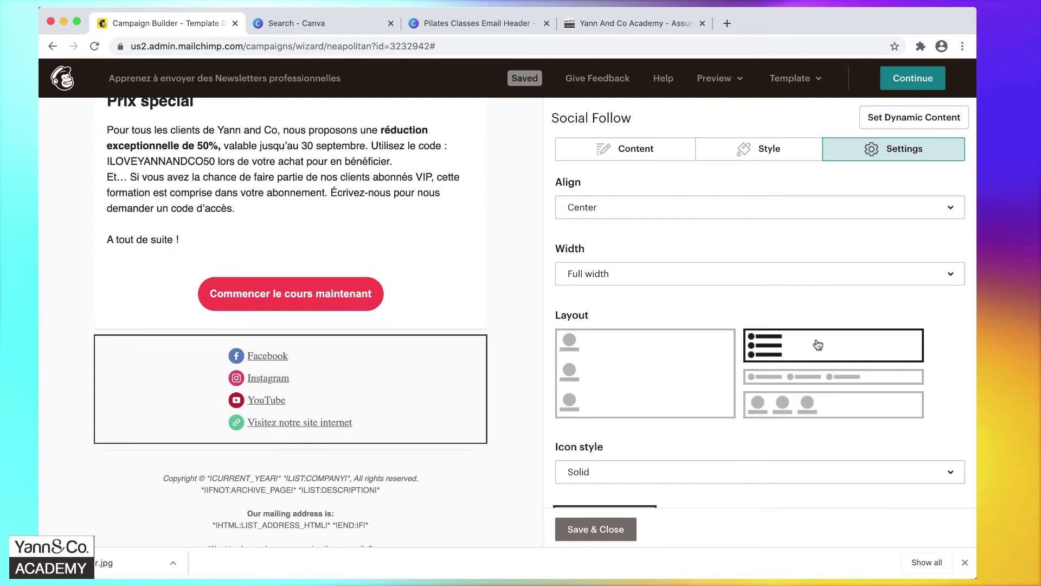
pyautogui.click(812, 375)
pyautogui.click(809, 404)
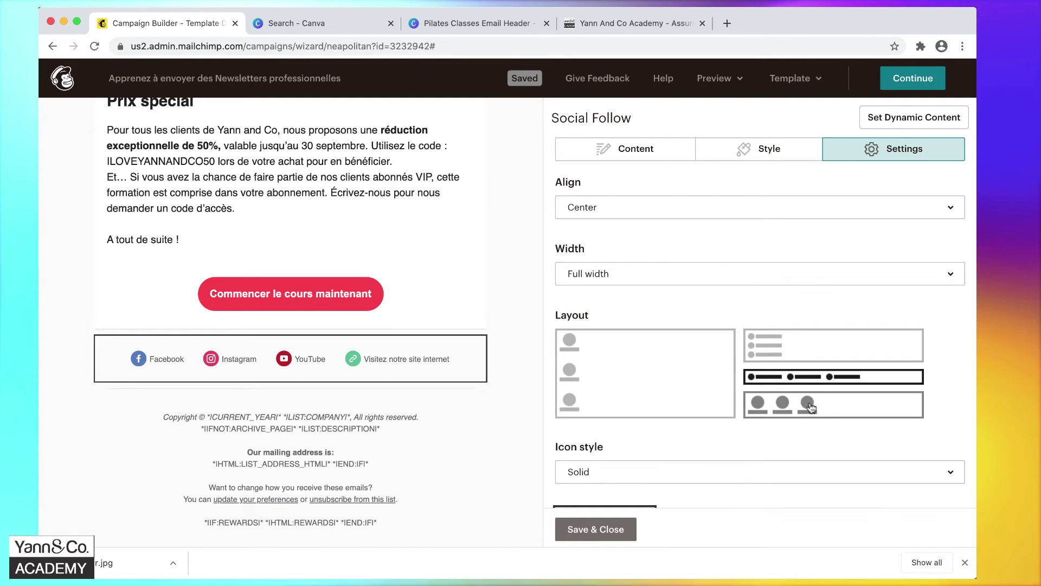
pyautogui.click(827, 378)
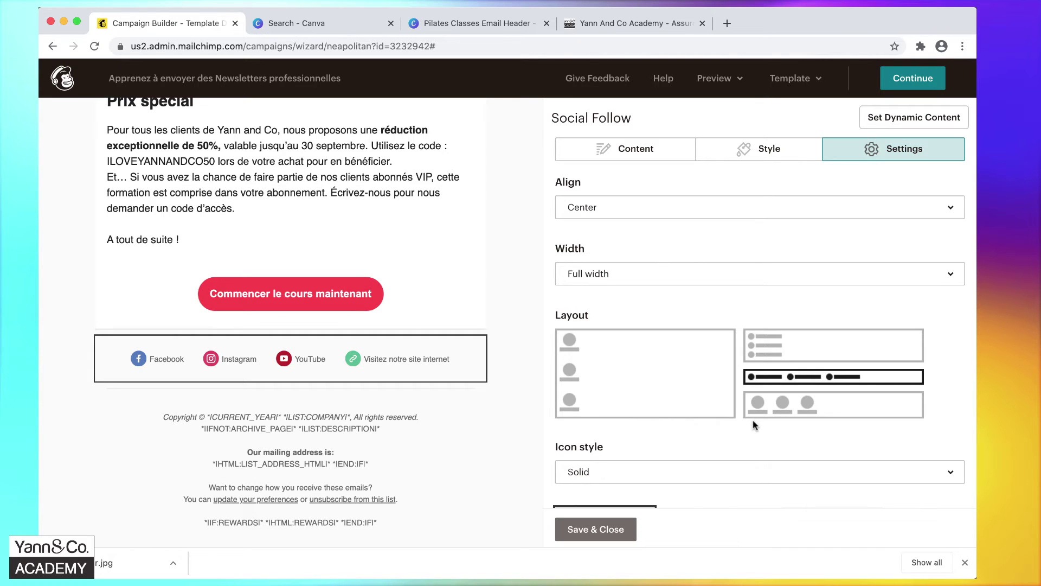
# Set the social icons to the black-circle style, then bring up the block's style options.
pyautogui.scroll(-2, 756, 421)
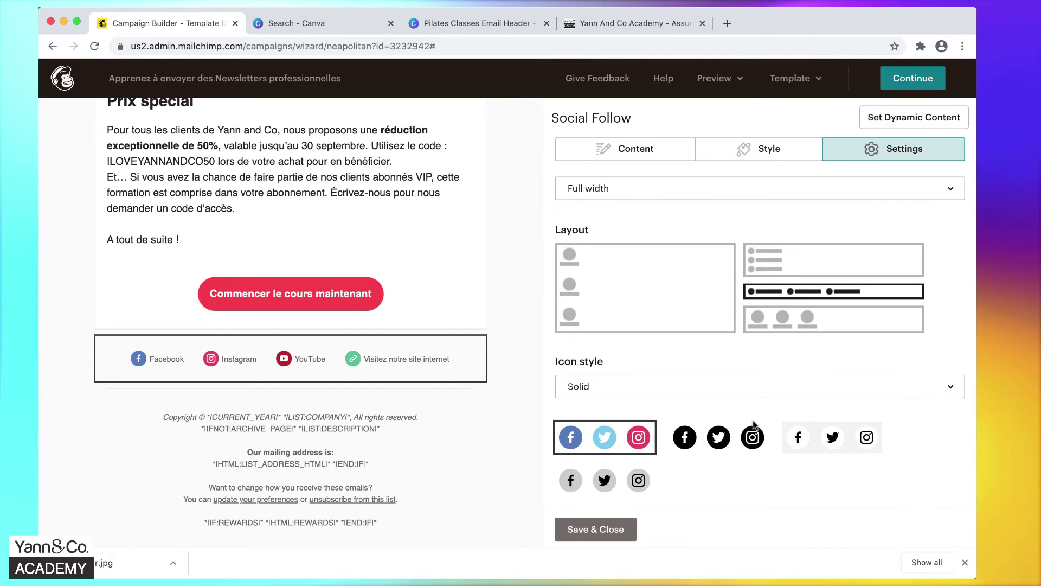
pyautogui.click(713, 445)
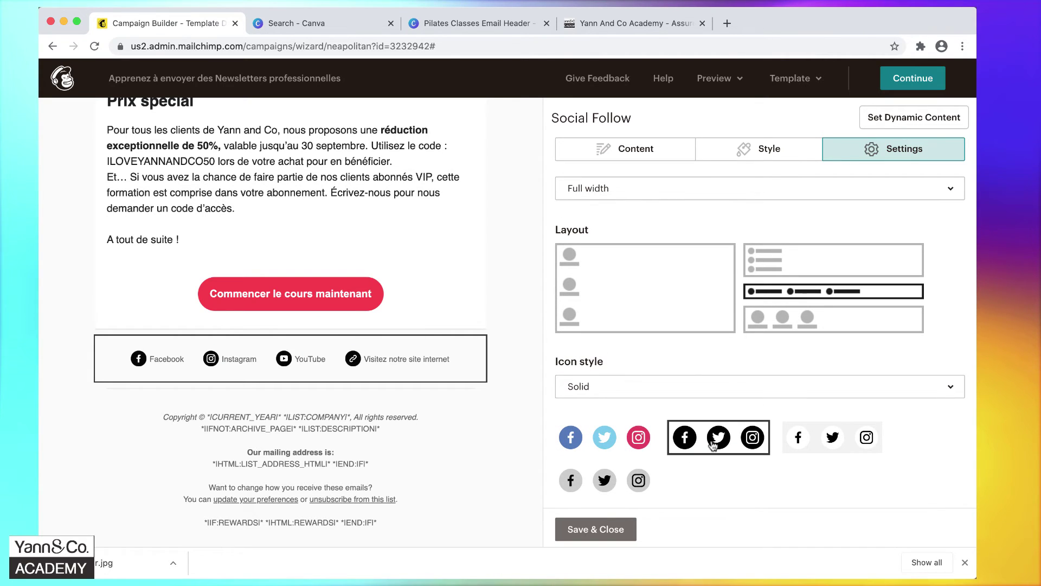
pyautogui.click(816, 443)
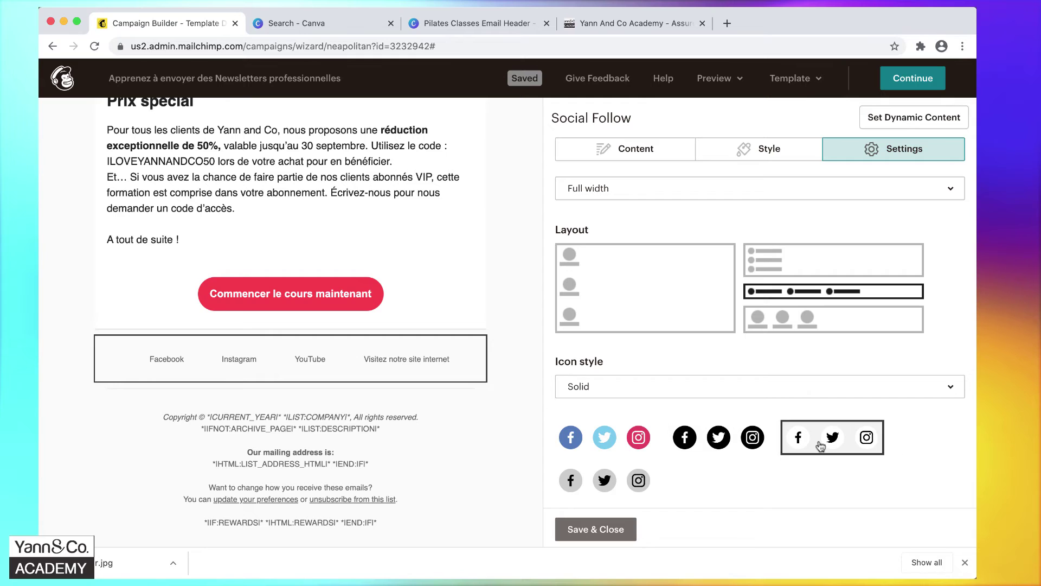
pyautogui.click(754, 440)
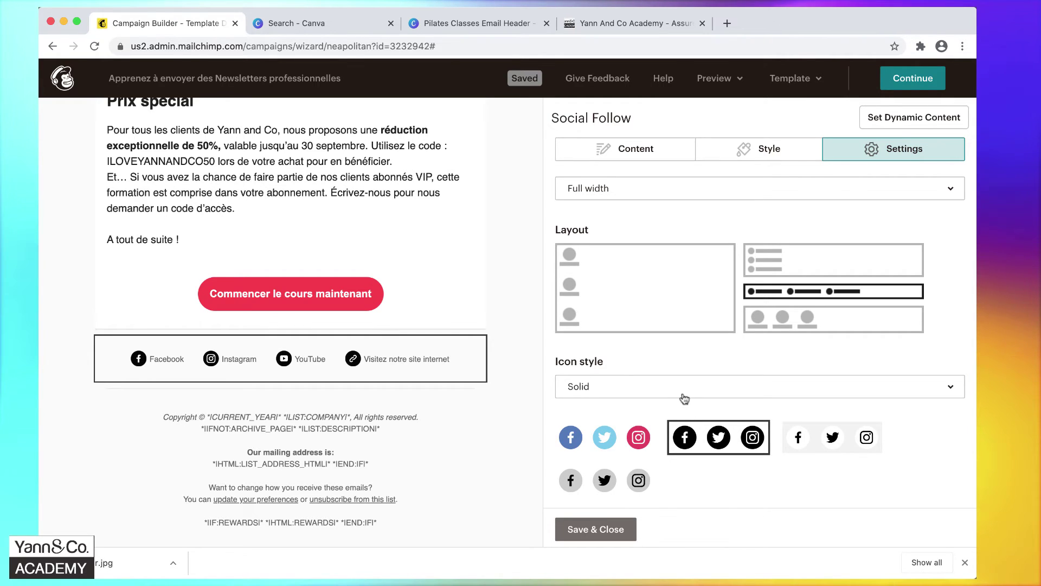
pyautogui.scroll(5, 685, 396)
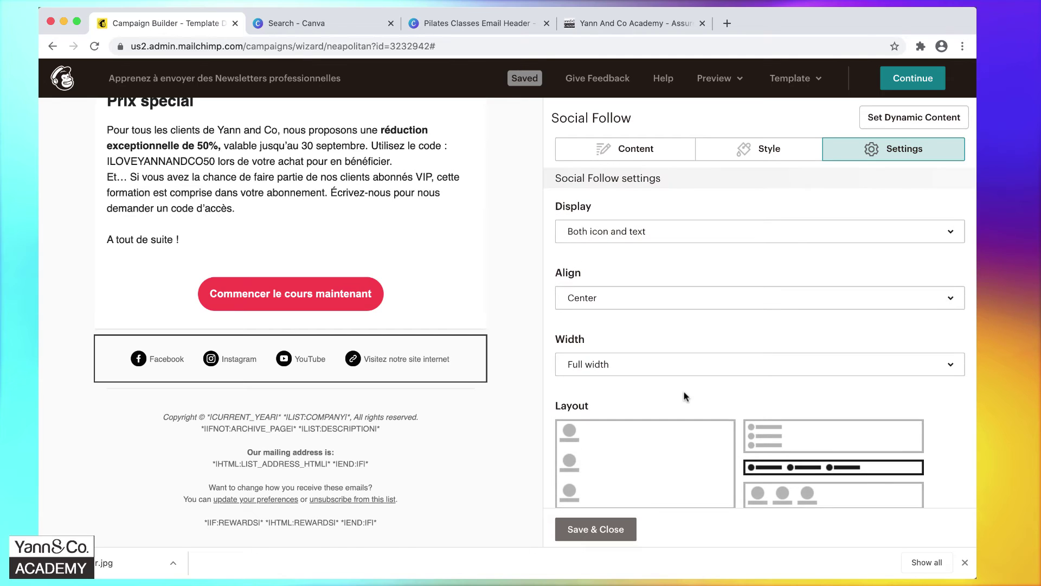
pyautogui.click(741, 155)
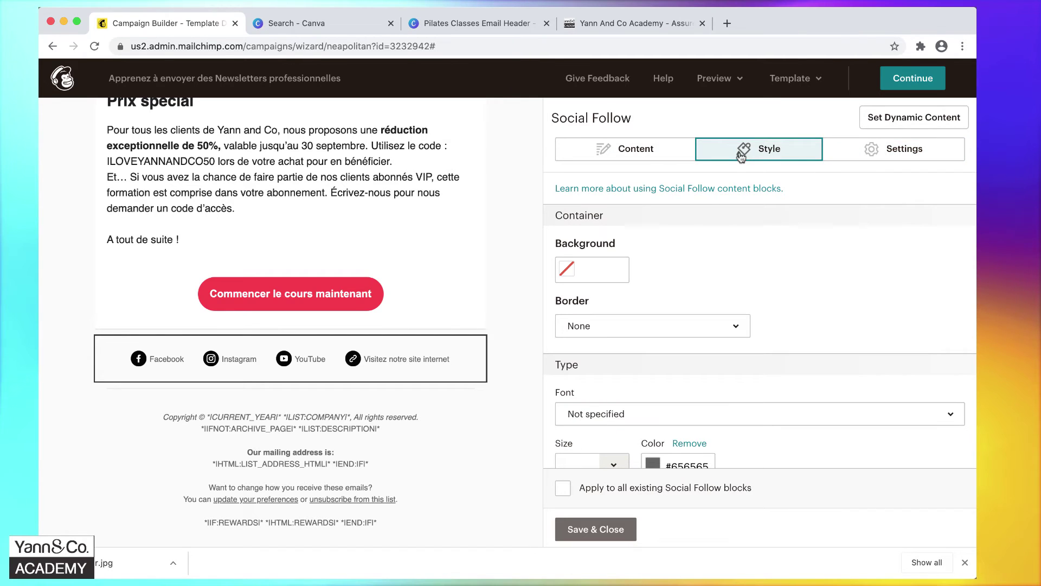
# Try a black background on the social block, remove it, and save the block.
pyautogui.click(566, 271)
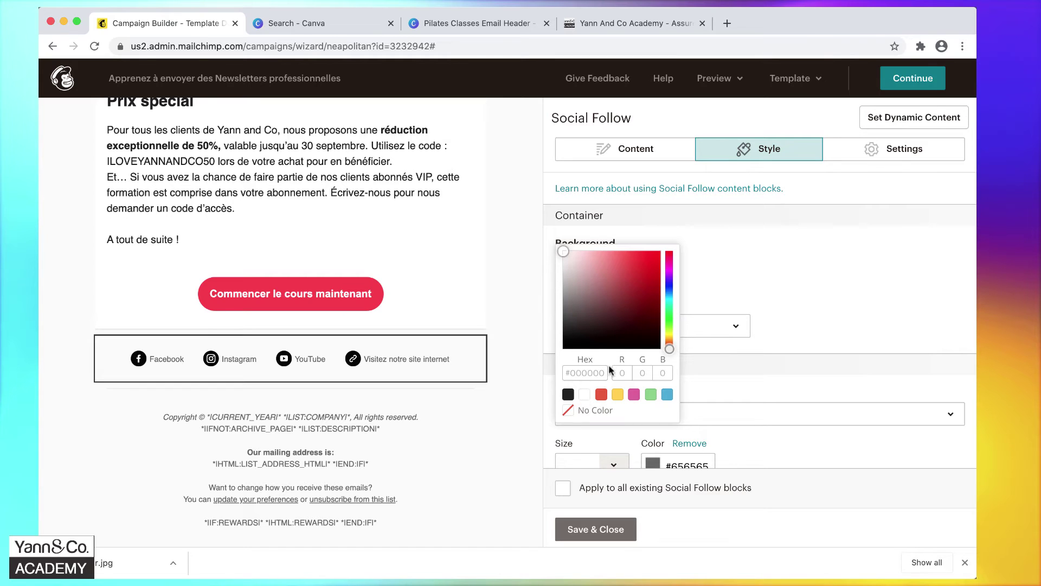
pyautogui.moveTo(575, 339); pyautogui.dragTo(545, 361)
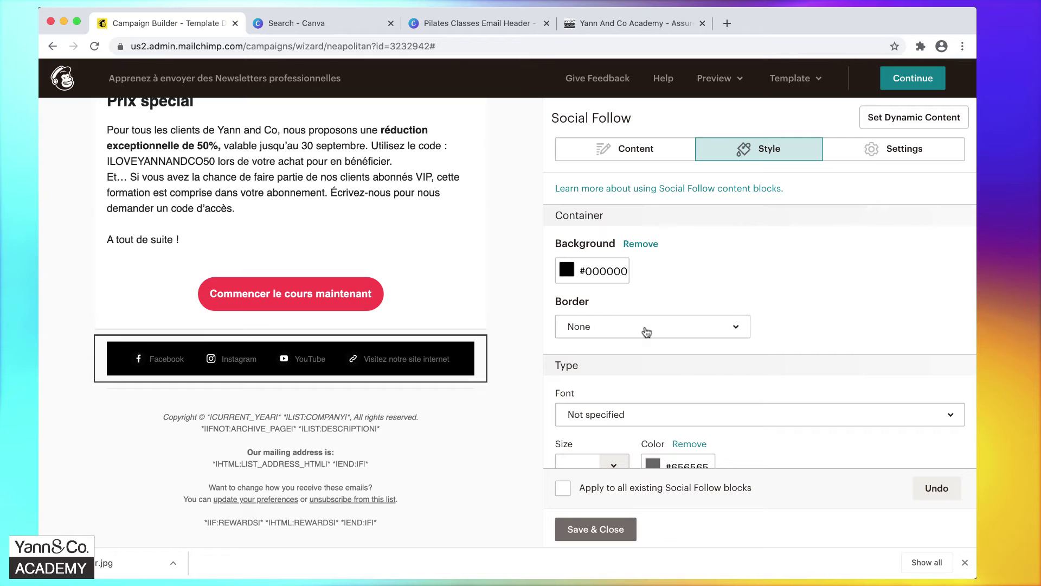
pyautogui.click(571, 272)
pyautogui.click(709, 244)
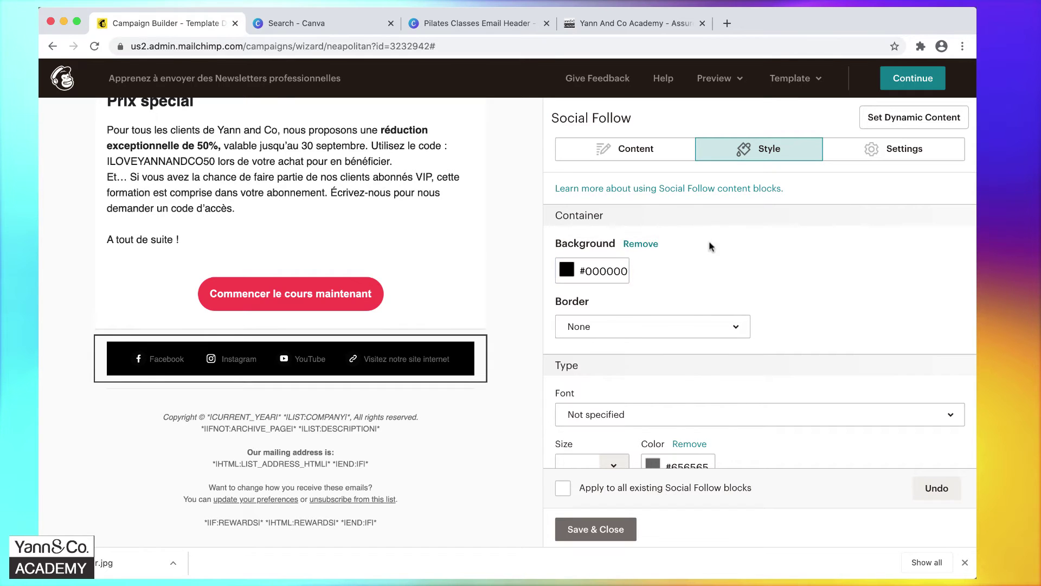
pyautogui.click(643, 245)
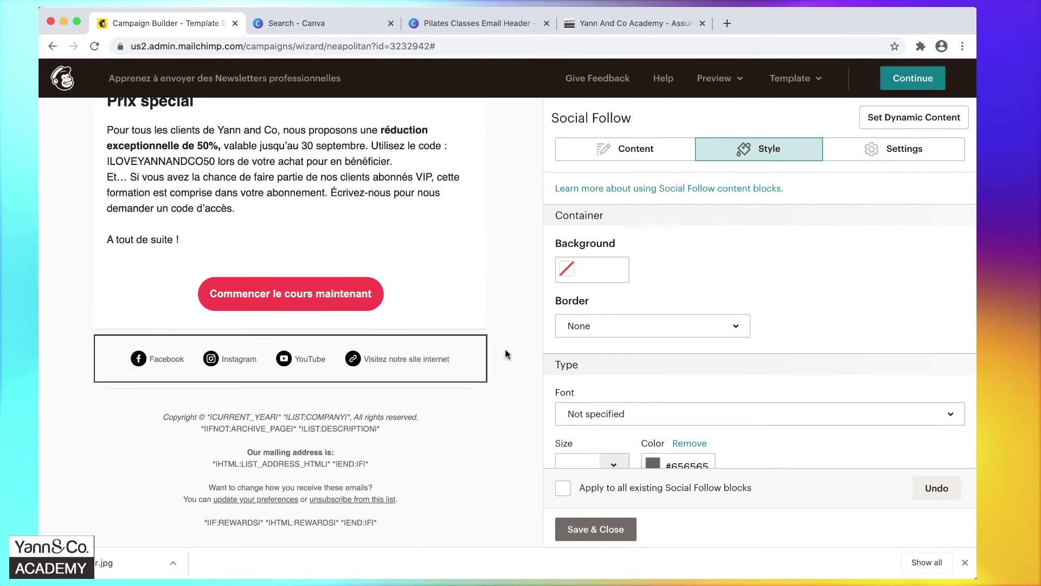
pyautogui.click(590, 531)
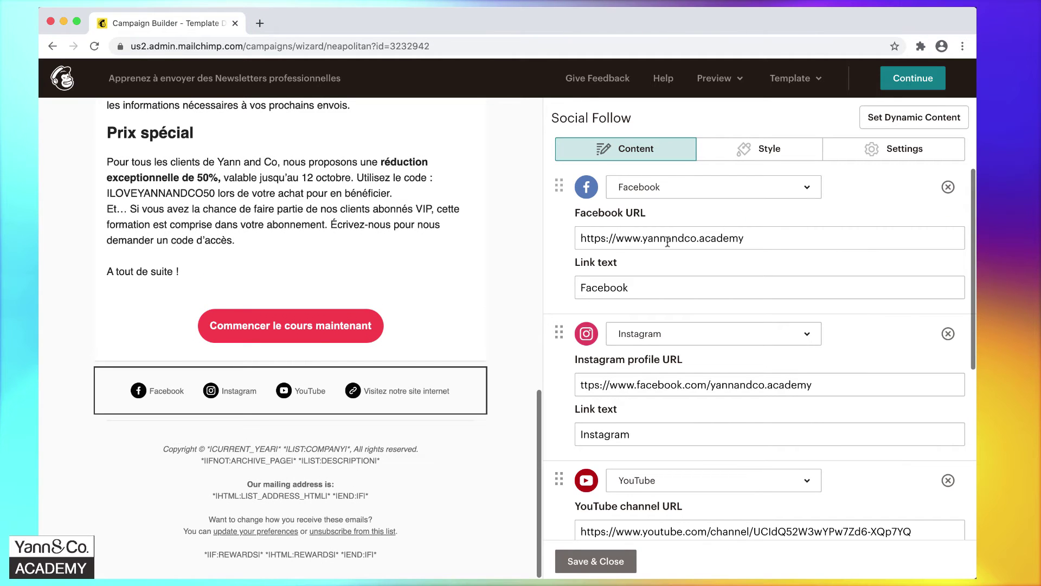
# Delete the copyright and archive lines from the footer.
pyautogui.click(397, 499)
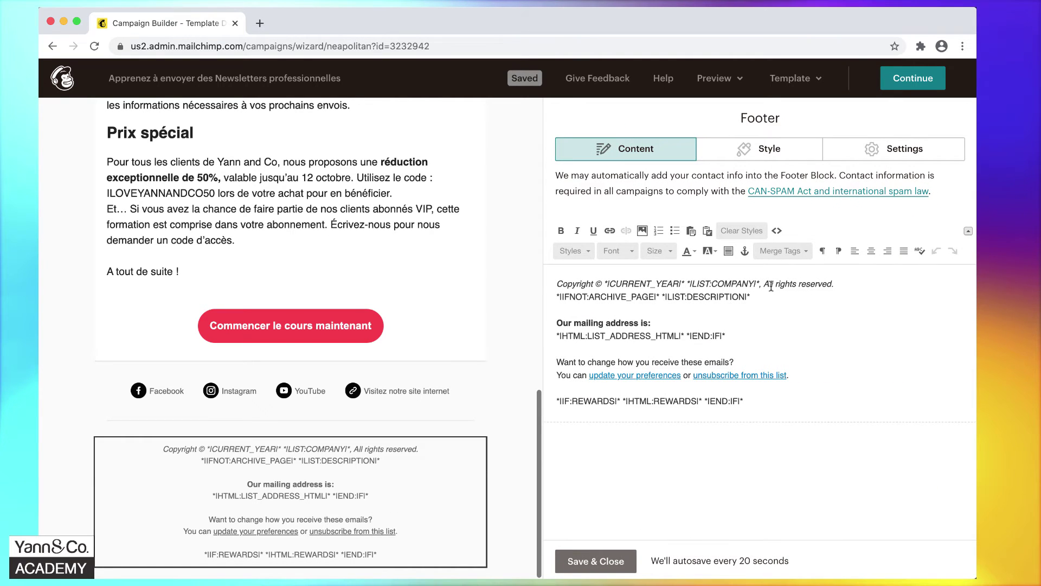
pyautogui.moveTo(557, 284); pyautogui.dragTo(754, 283)
pyautogui.click(750, 283)
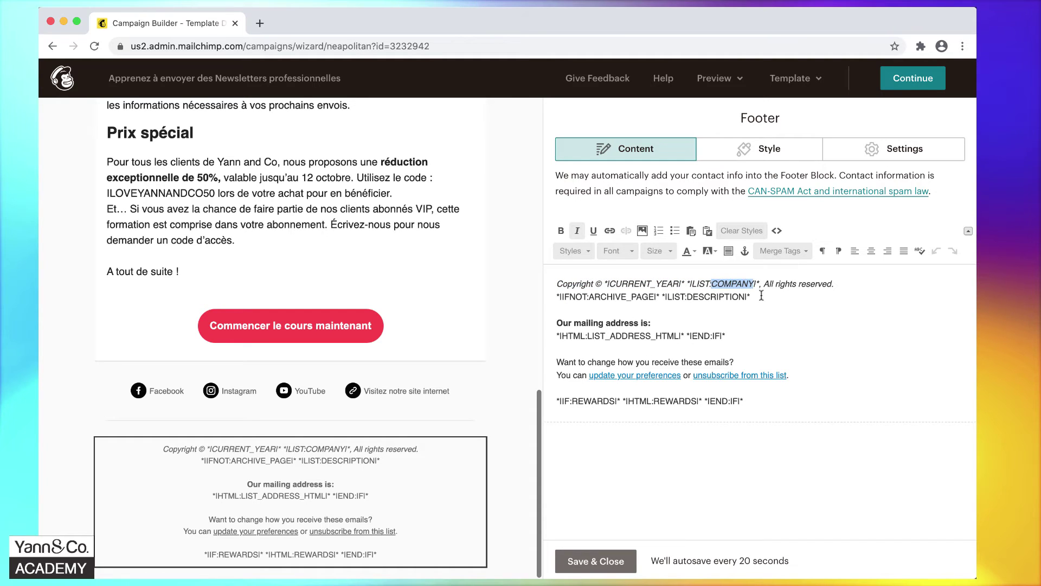
pyautogui.click(767, 296)
pyautogui.moveTo(768, 297); pyautogui.dragTo(479, 276)
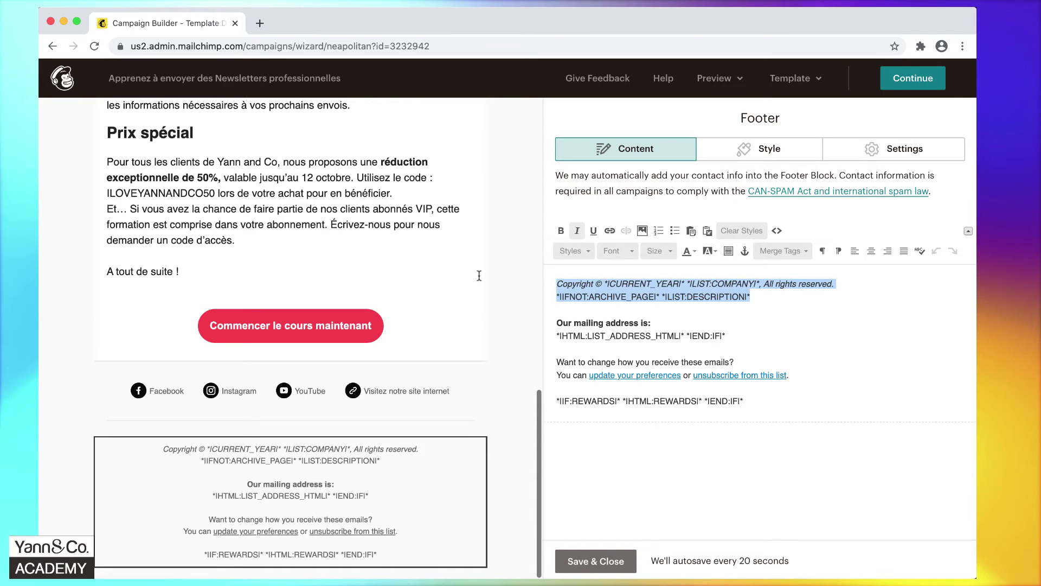
pyautogui.press('BackSpace')
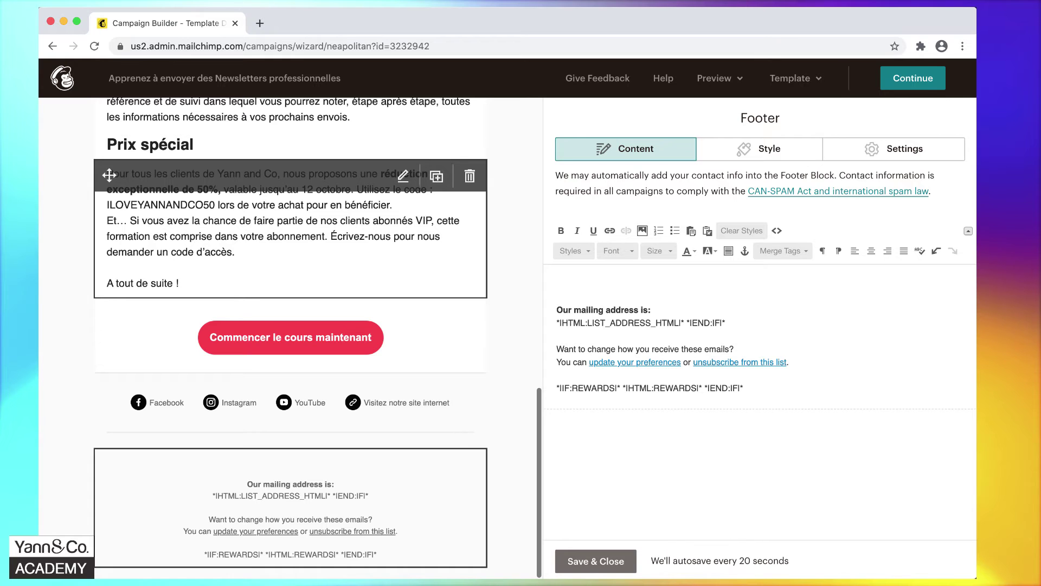
# Delete the mailing address lines and the footer's empty first line.
pyautogui.hotkey('shift', 'Down')
pyautogui.hotkey('shift', 'End')
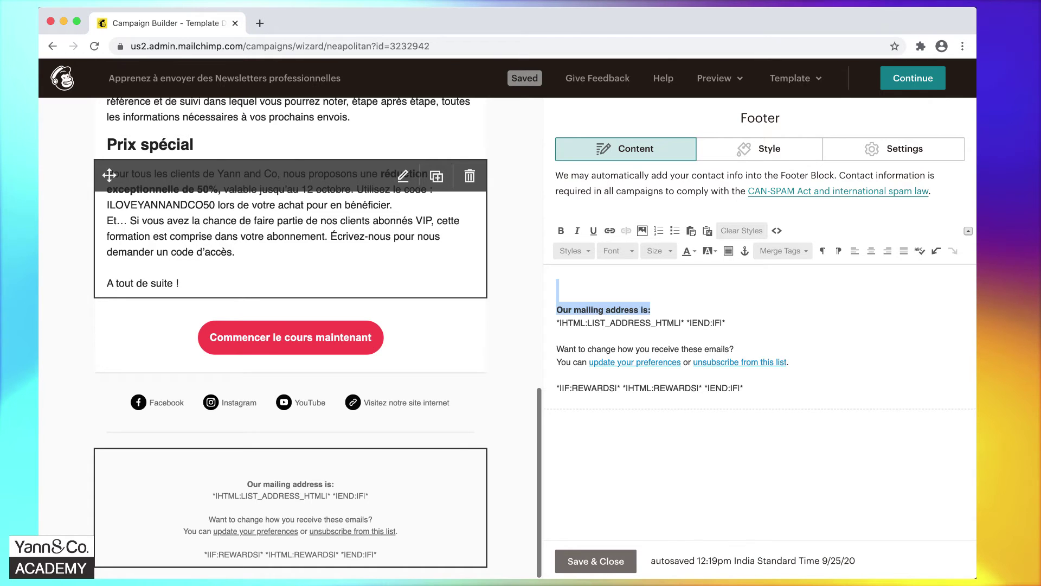
pyautogui.hotkey('shift', 'Down')
pyautogui.press('BackSpace')
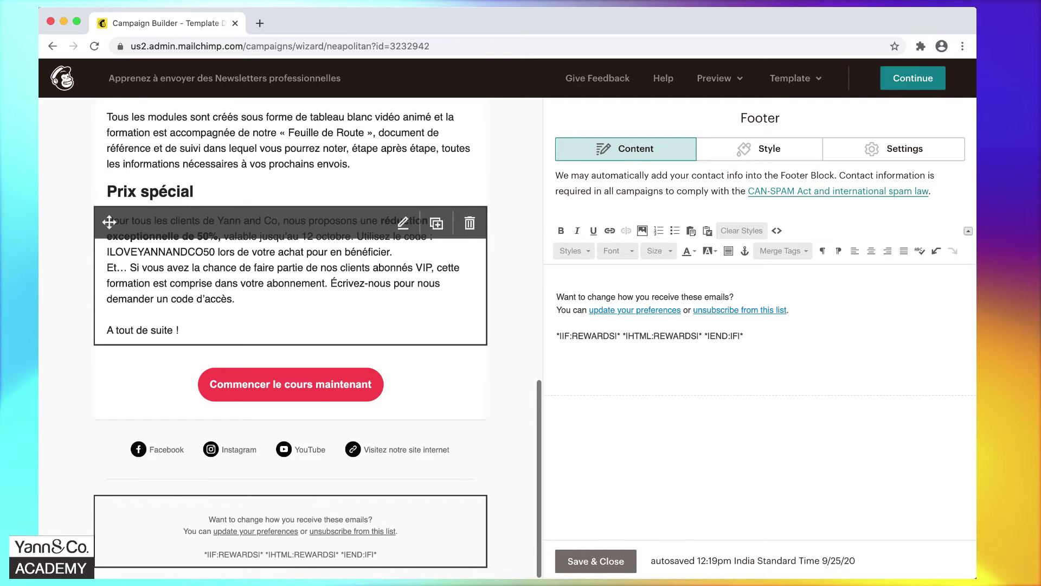
pyautogui.press('Delete')
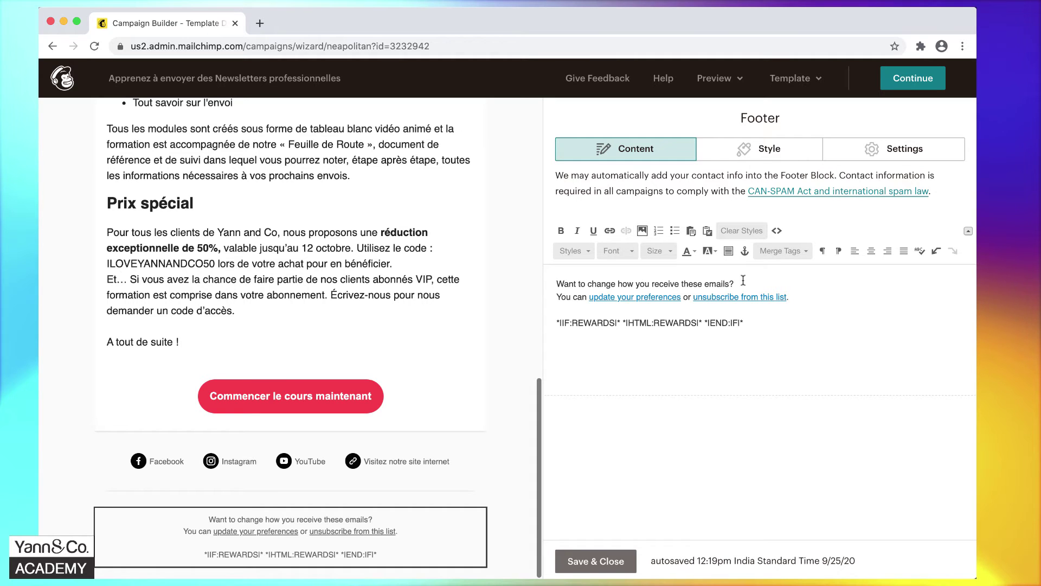
# Replace the first footer line with the French notice.
pyautogui.moveTo(743, 280); pyautogui.dragTo(536, 279)
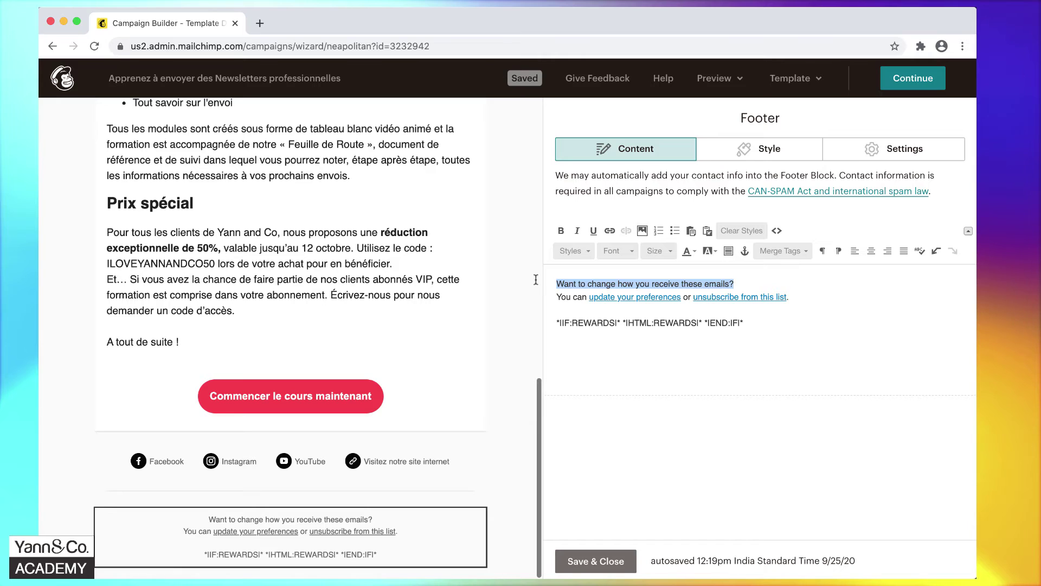
pyautogui.write('Vous recevez cet email parce que vous faites partie de nos clients ou de nos contacts réguliers')
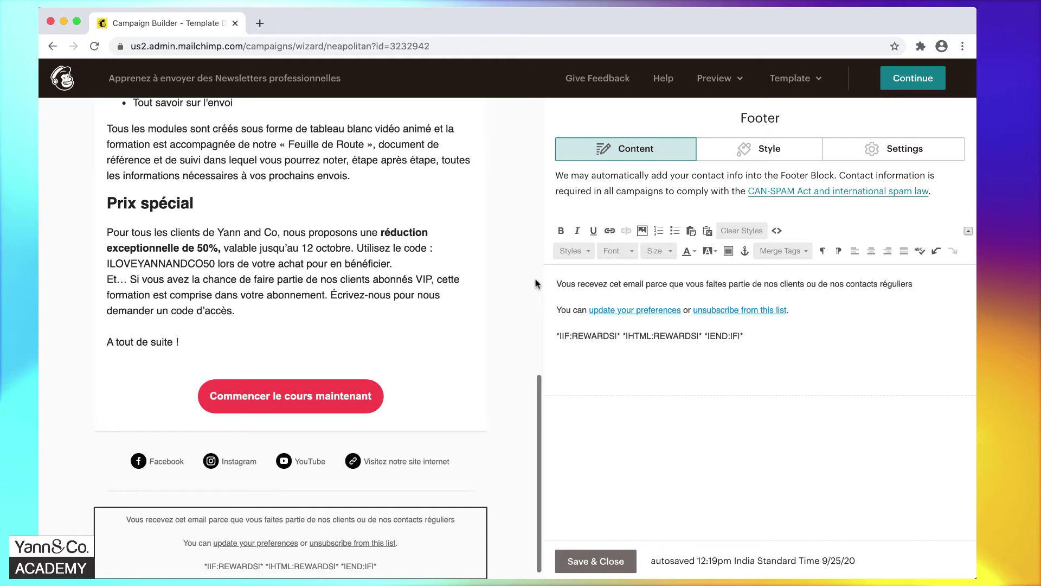
pyautogui.press('super+z')
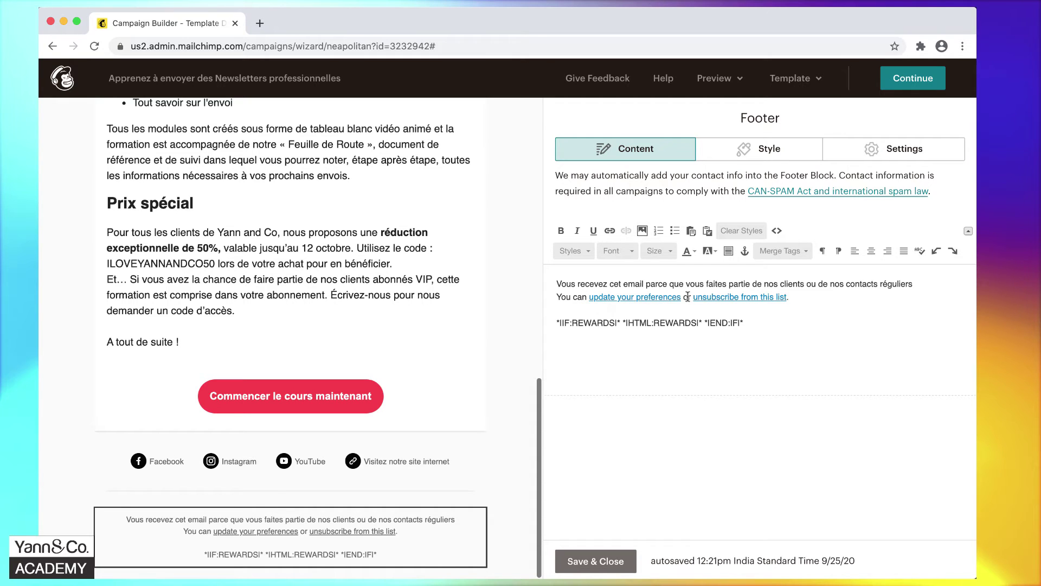
# Reword the unsubscribe link to 'Cliquez ici pour vous désabonner'.
pyautogui.moveTo(691, 297); pyautogui.dragTo(498, 297)
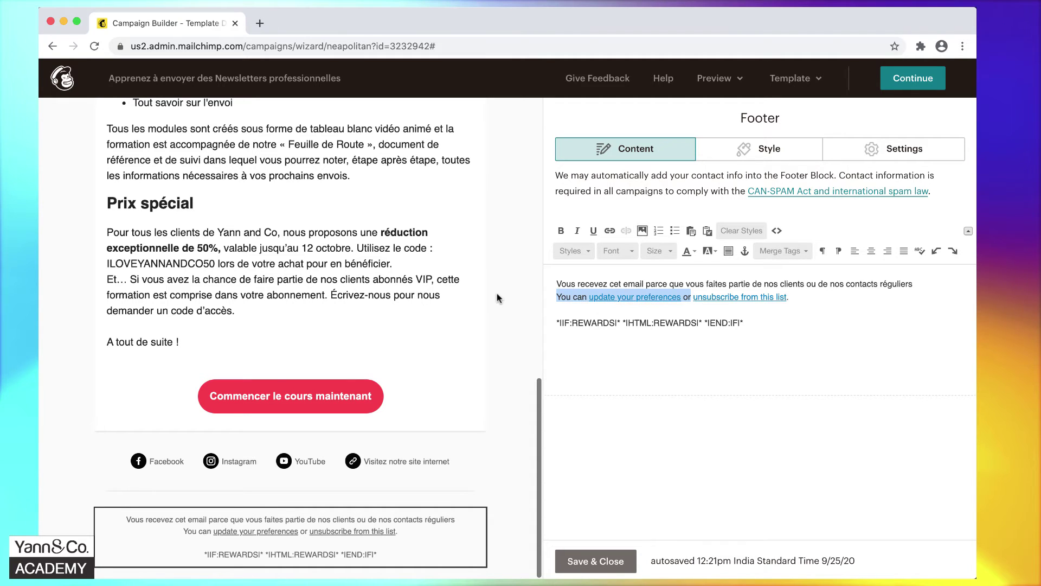
pyautogui.press('BackSpace')
pyautogui.click(605, 297)
pyautogui.write('fdfdfdfdf')
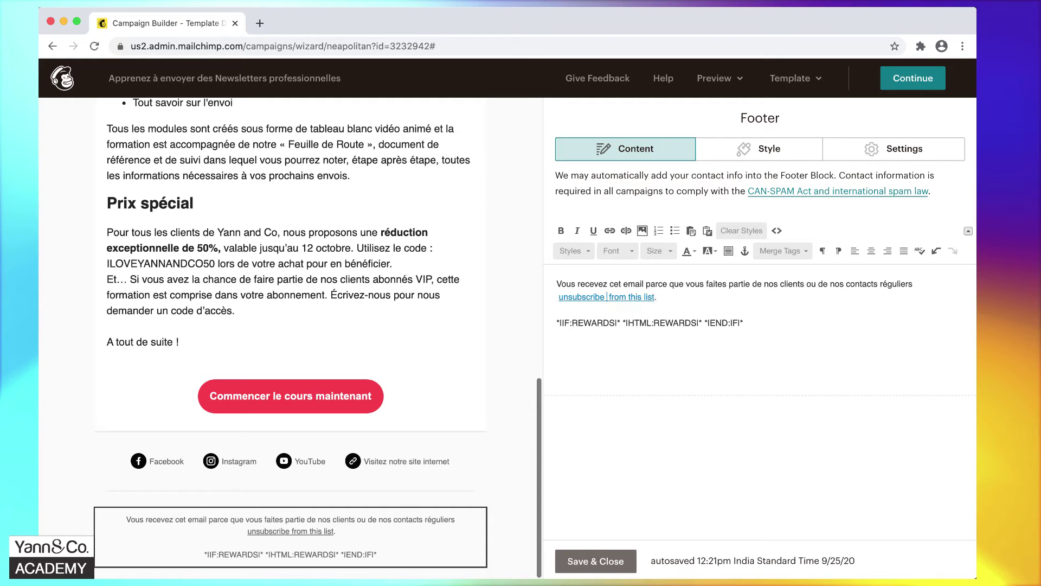
pyautogui.write(' dfdfdf')
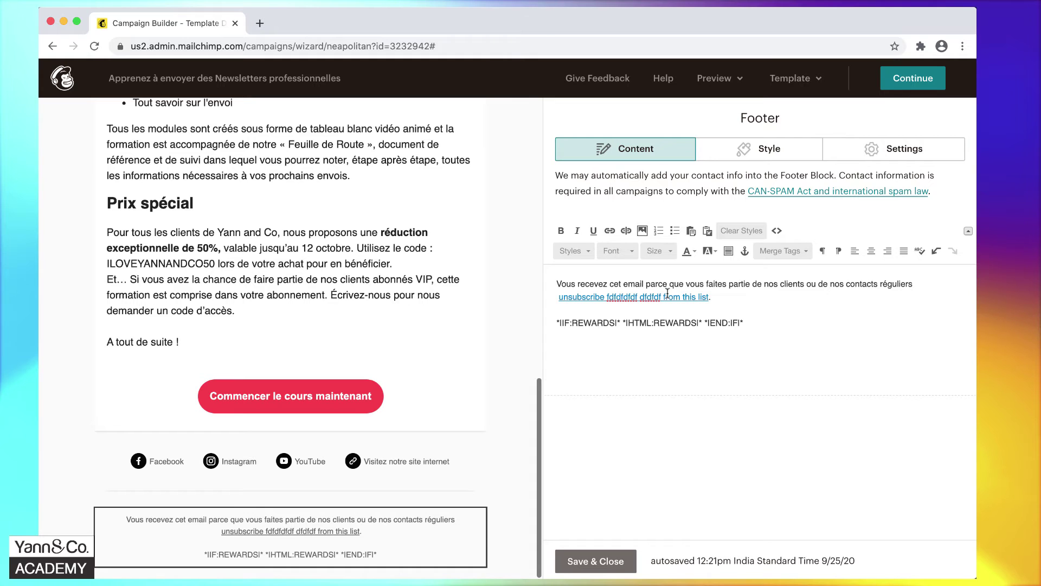
pyautogui.write(' Cliquez ic')
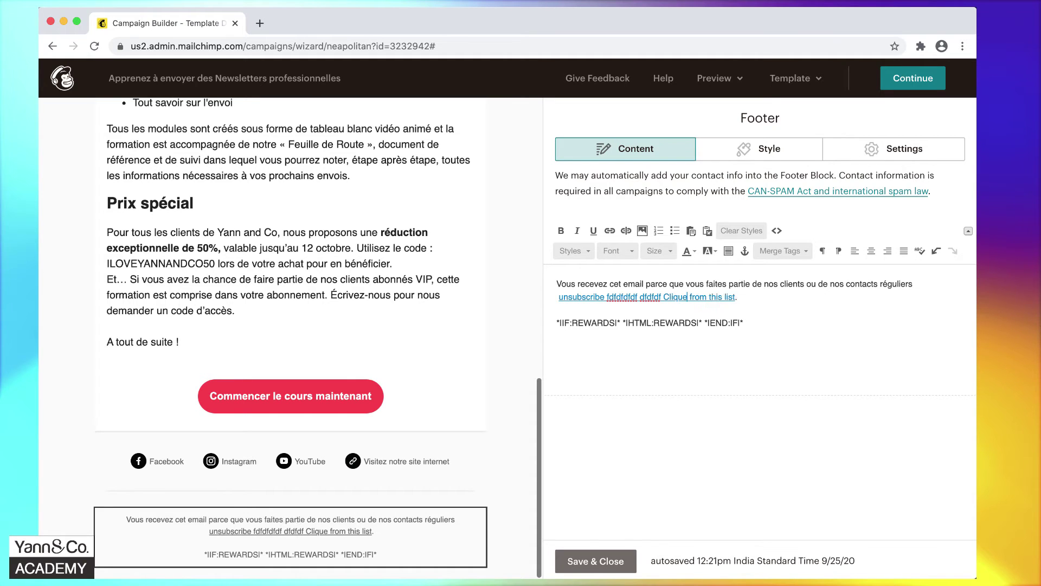
pyautogui.write('i pour vous désabonner')
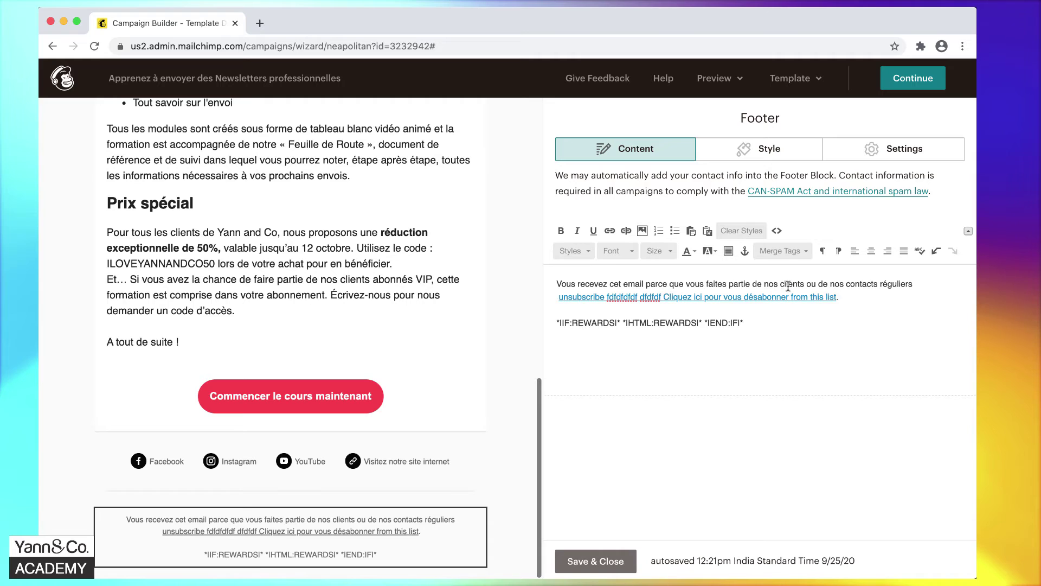
pyautogui.click(836, 297)
pyautogui.press('BackSpace')
pyautogui.press('BackSpace')
pyautogui.press('BackSpace')
pyautogui.press('BackSpace')
pyautogui.press('BackSpace')
pyautogui.press('BackSpace')
pyautogui.press('BackSpace')
pyautogui.press('BackSpace')
pyautogui.press('BackSpace')
pyautogui.press('BackSpace')
pyautogui.press('BackSpace')
pyautogui.press('BackSpace')
pyautogui.press('BackSpace')
pyautogui.press('BackSpace')
pyautogui.press('BackSpace')
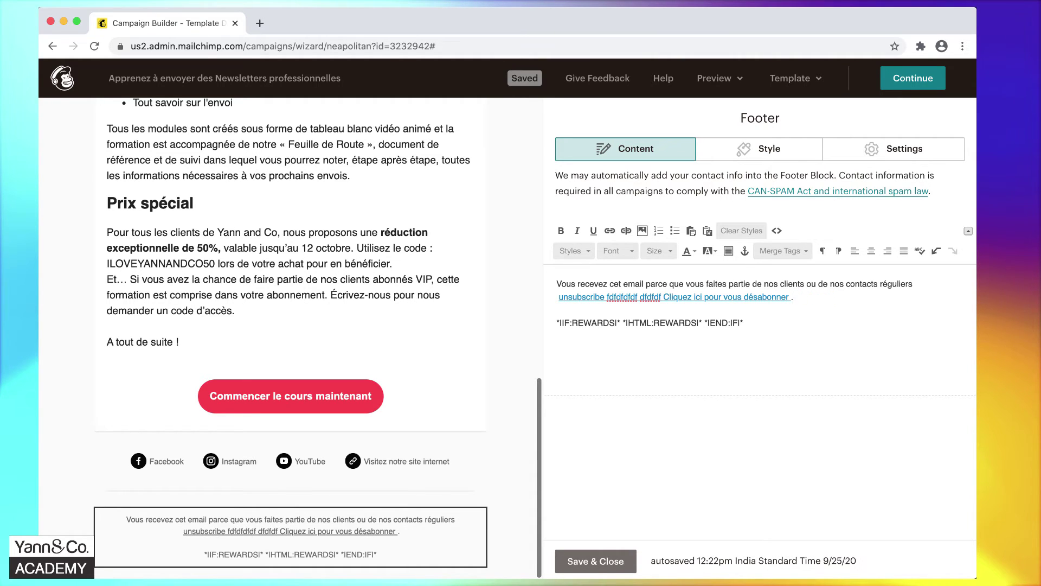
pyautogui.moveTo(662, 298); pyautogui.dragTo(544, 297)
pyautogui.press('BackSpace')
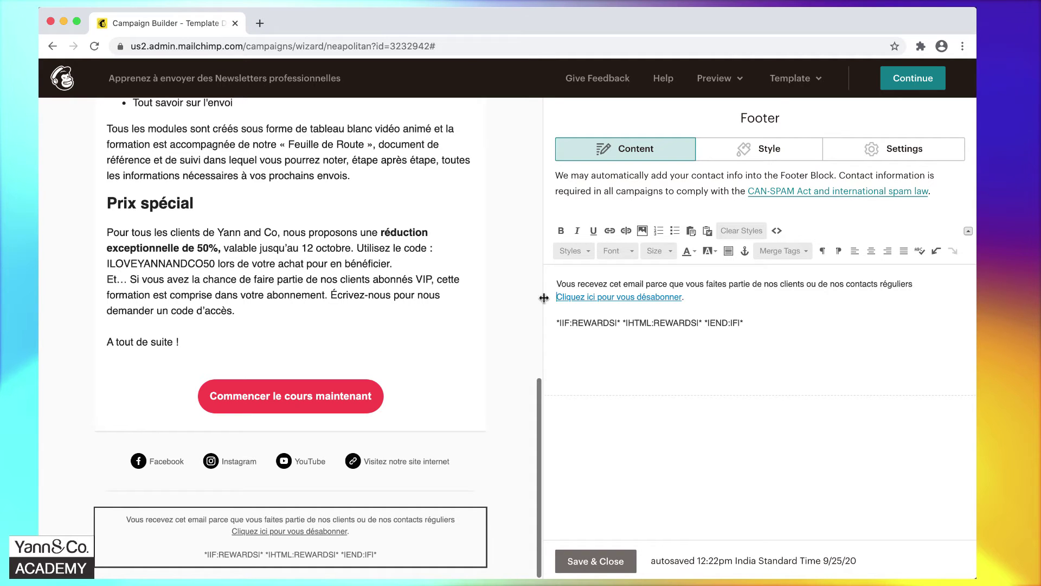
# Delete the merge-tag line and save the footer.
pyautogui.tripleClick(614, 324)
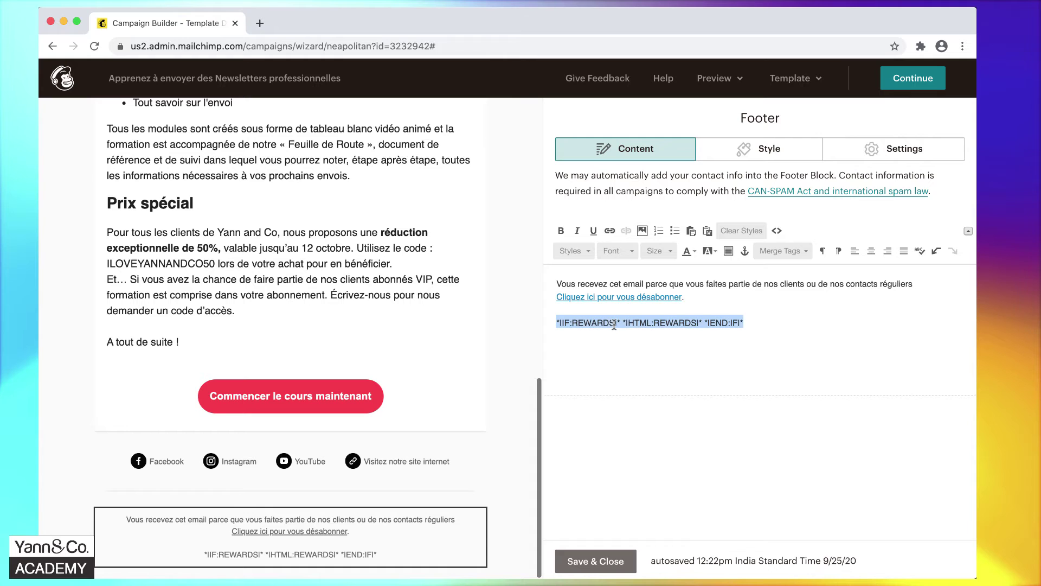
pyautogui.press('BackSpace')
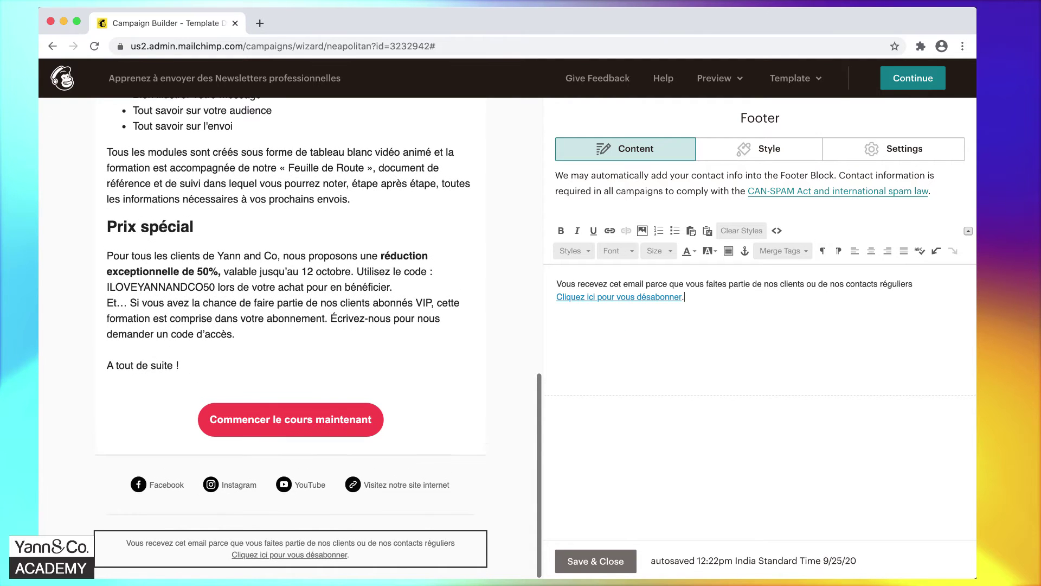
pyautogui.click(597, 552)
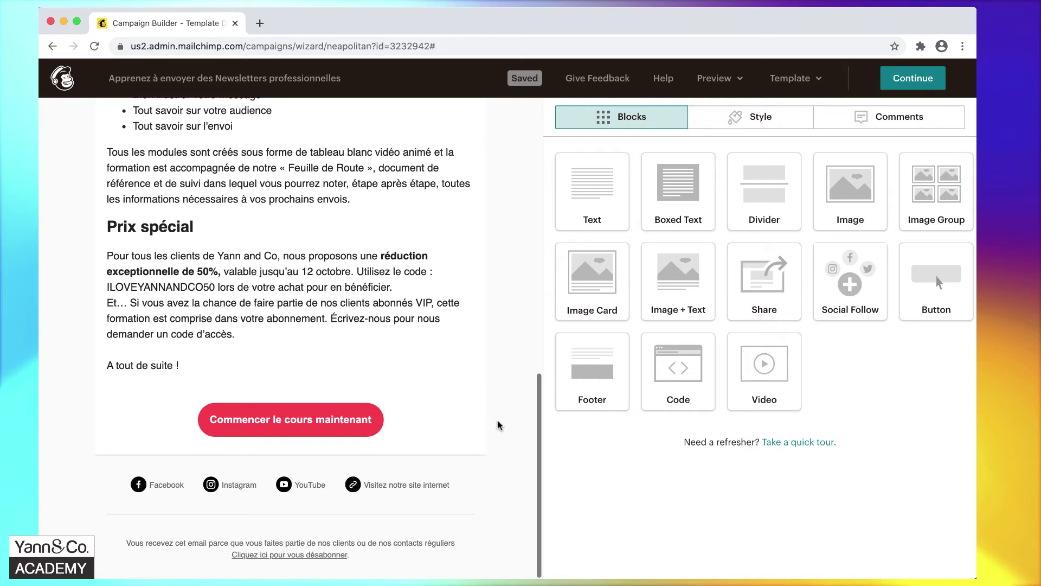
# Add blank lines after 'Bonjour,', 'activité.', 'sociaux.' and 'professionnelles.', then save the text block.
pyautogui.scroll(2, 499, 421)
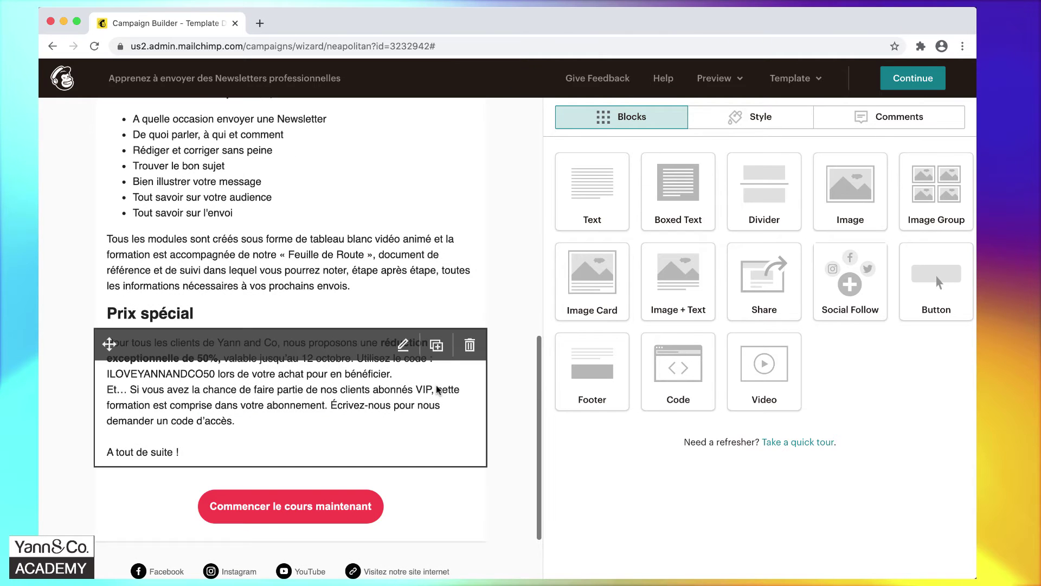
pyautogui.scroll(10, 510, 397)
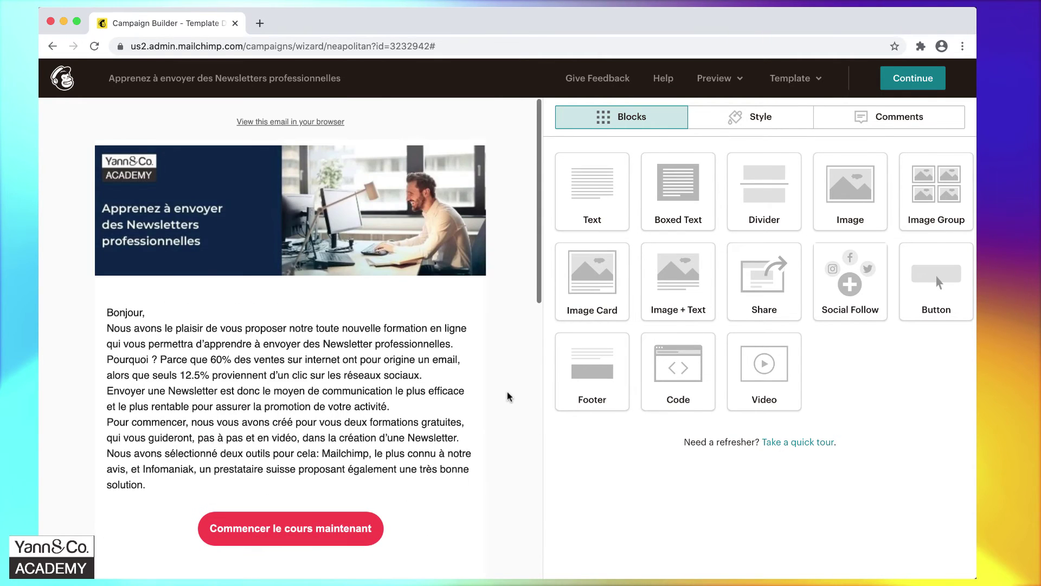
pyautogui.click(267, 378)
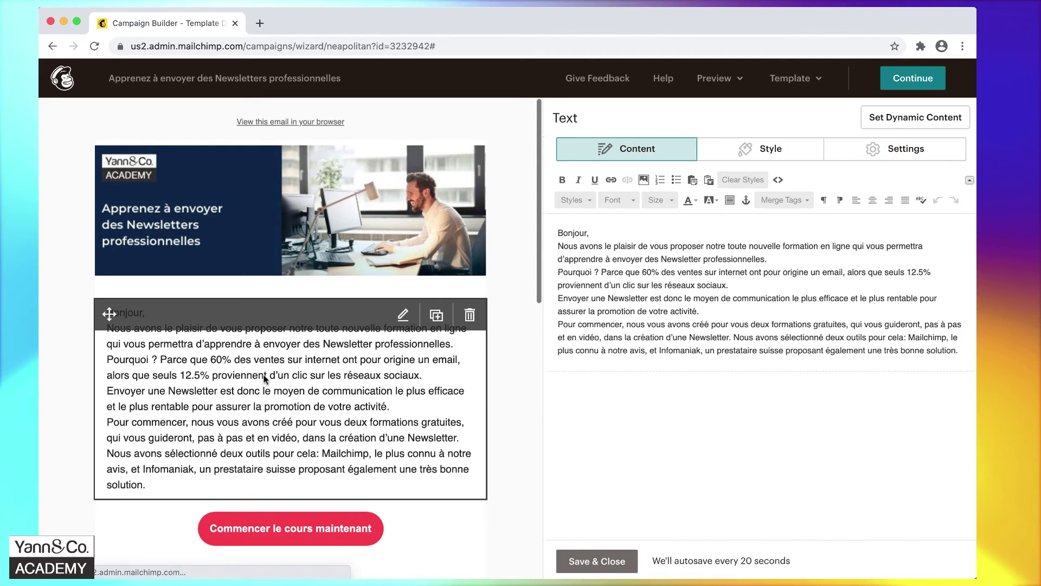
pyautogui.click(604, 235)
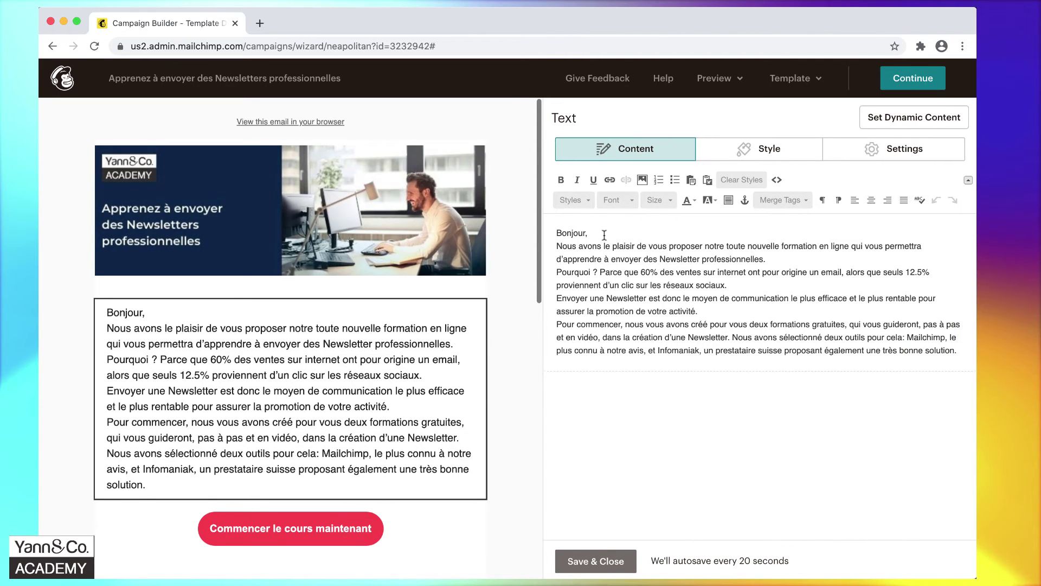
pyautogui.press('Return')
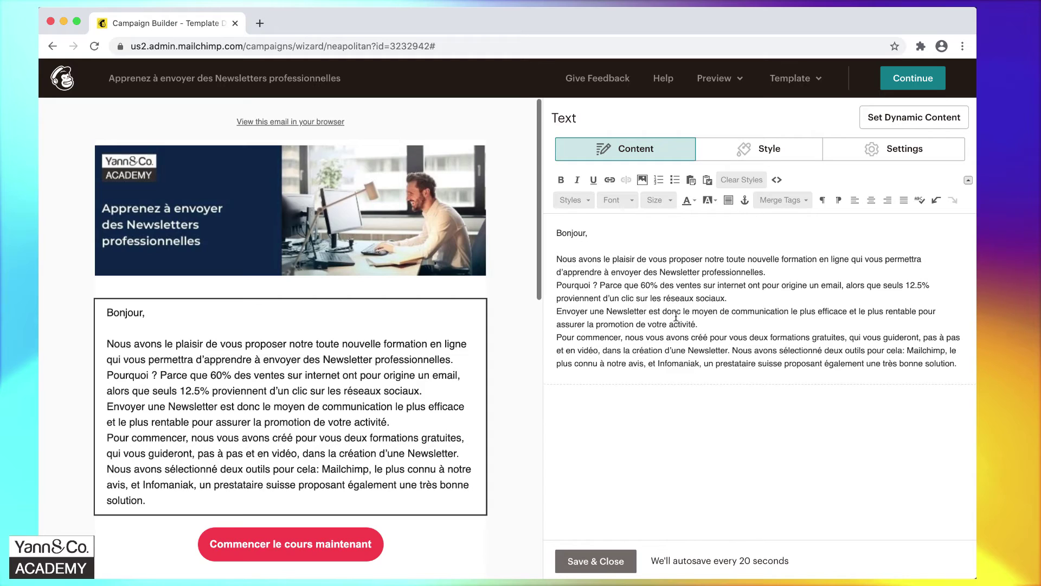
pyautogui.click(708, 322)
pyautogui.press('Return')
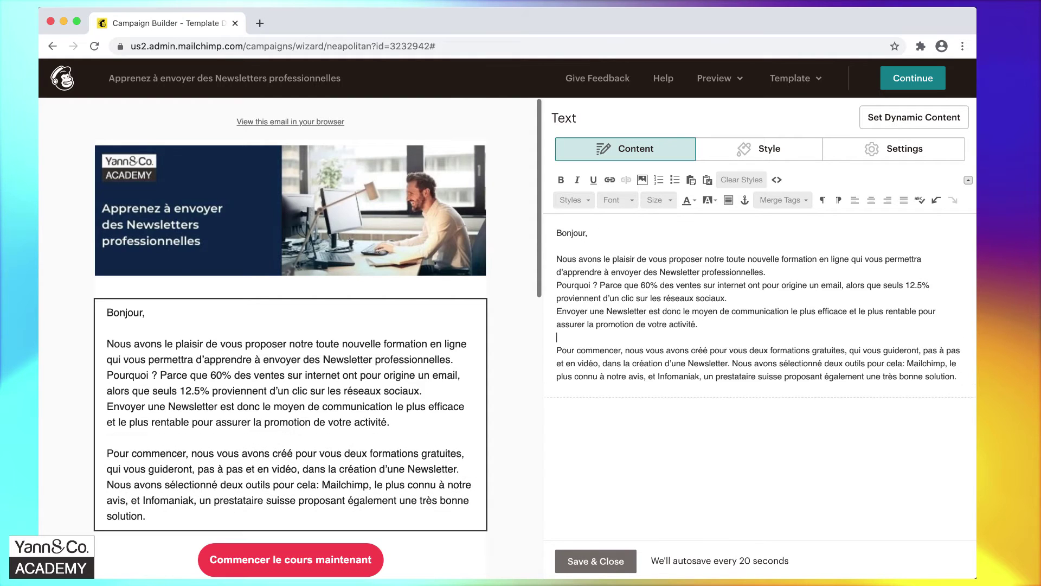
pyautogui.click(743, 297)
pyautogui.press('Return')
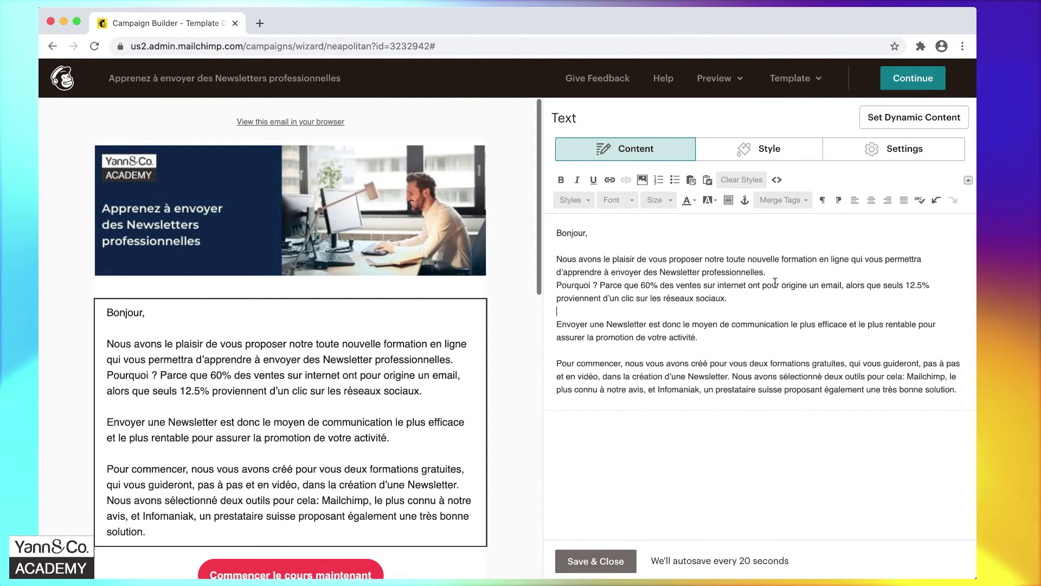
pyautogui.click(784, 269)
pyautogui.press('Return')
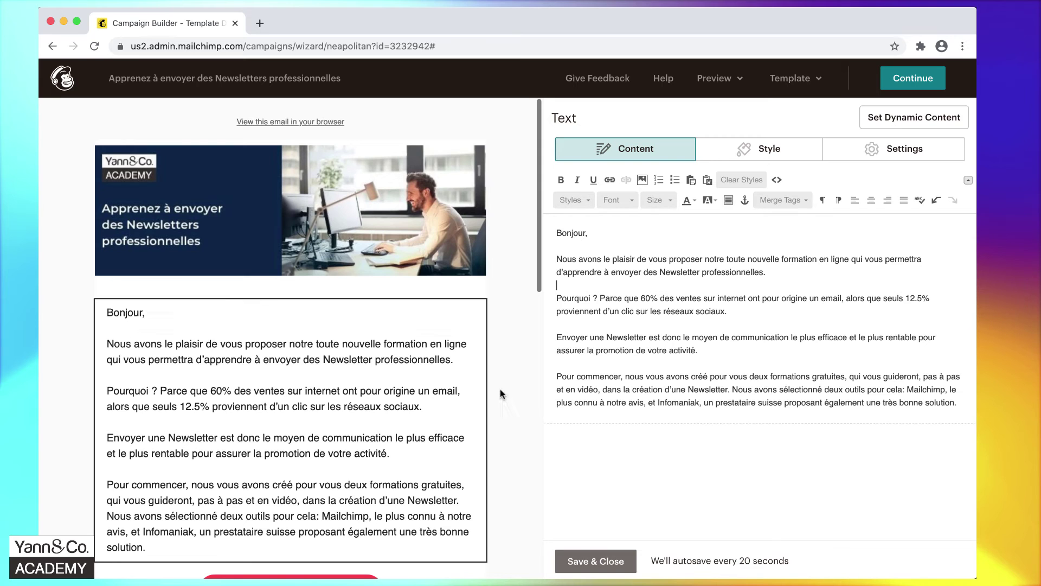
pyautogui.scroll(-3, 529, 445)
pyautogui.scroll(-1, 529, 445)
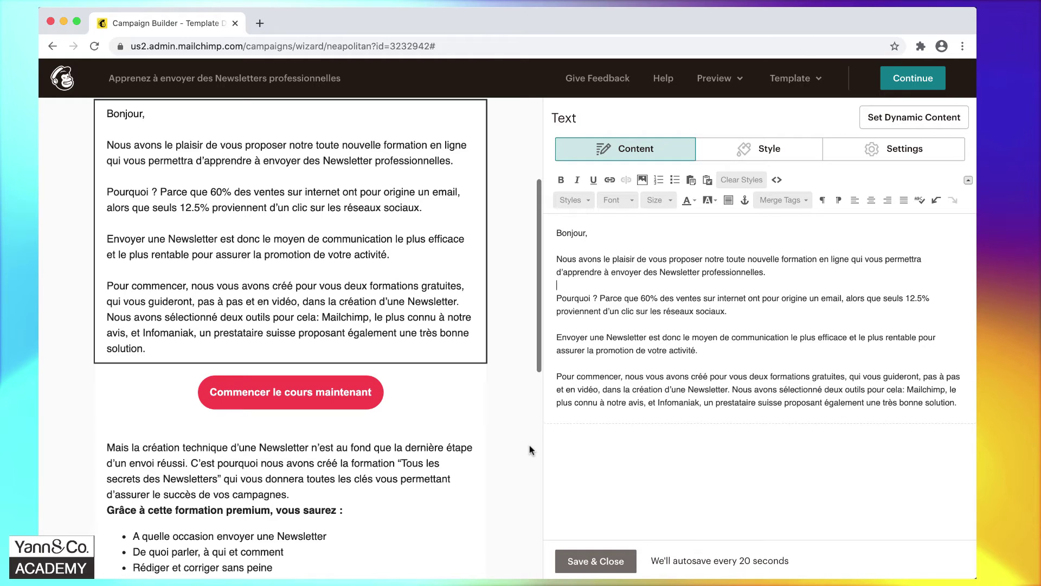
pyautogui.click(590, 564)
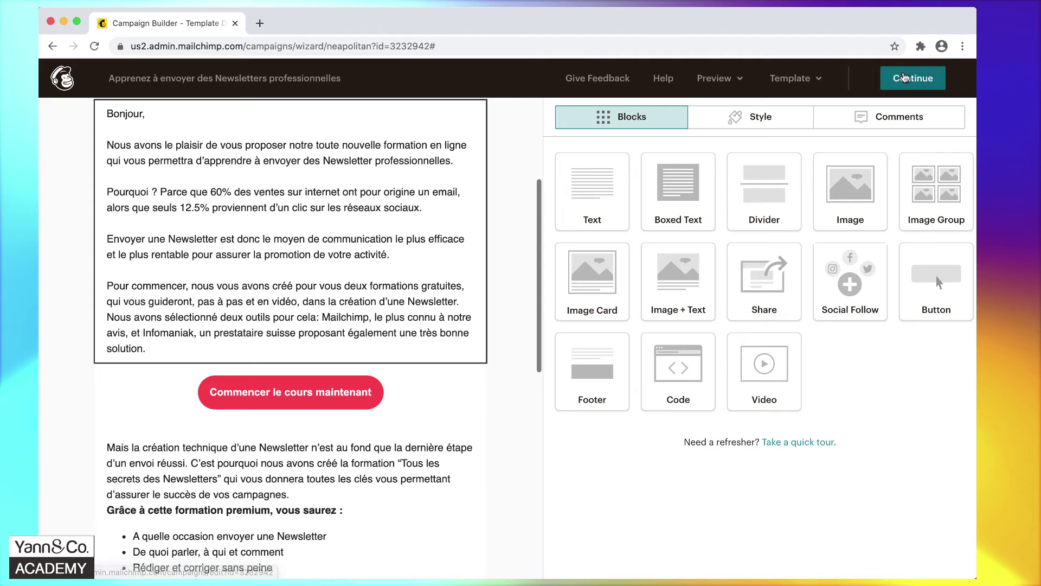
# Continue past the content editor, then view the Audience dashboard showing 1 subscriber.
pyautogui.click(915, 80)
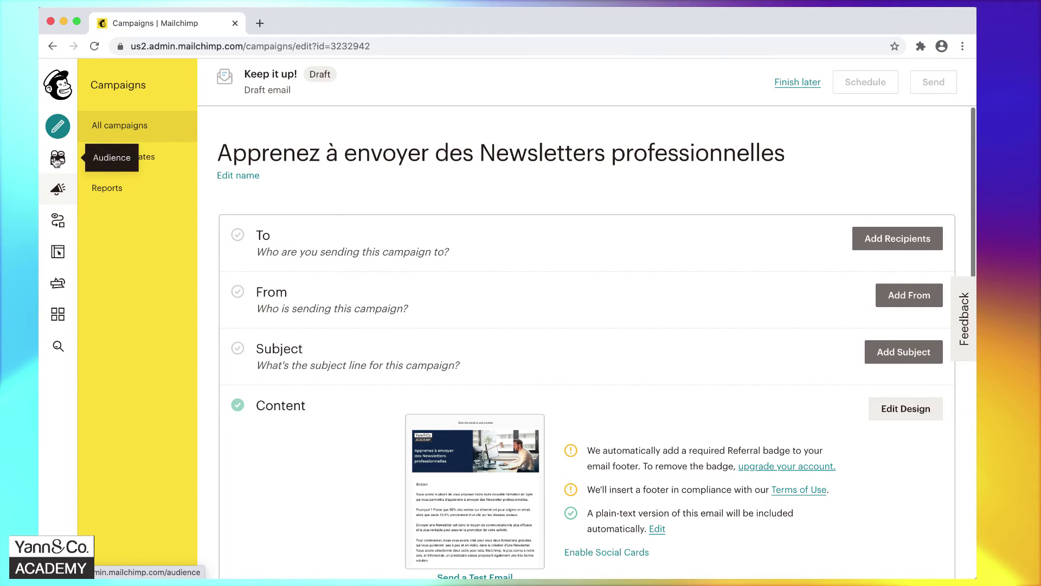
pyautogui.click(57, 161)
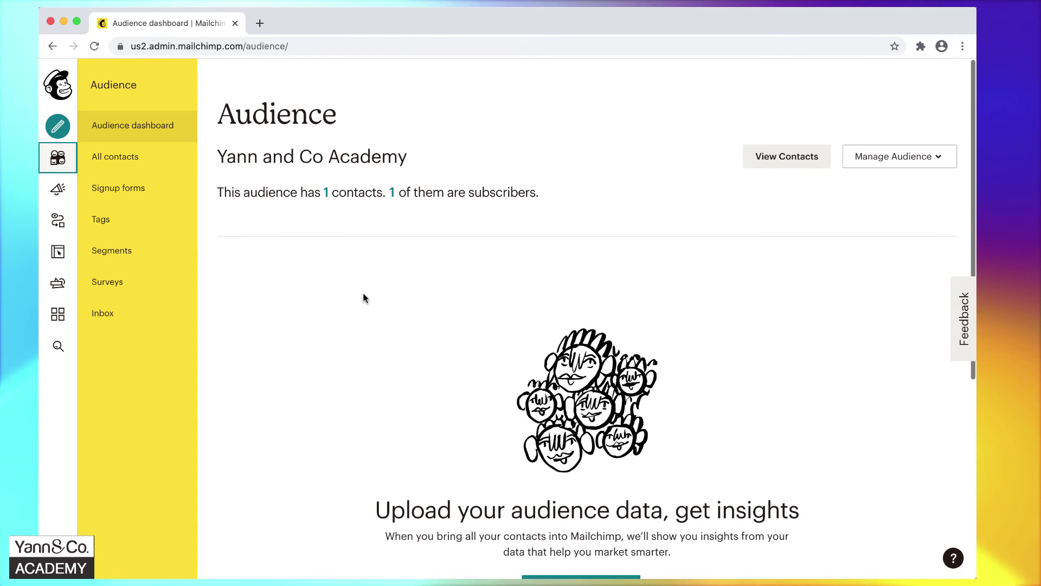
pyautogui.scroll(-5, 364, 297)
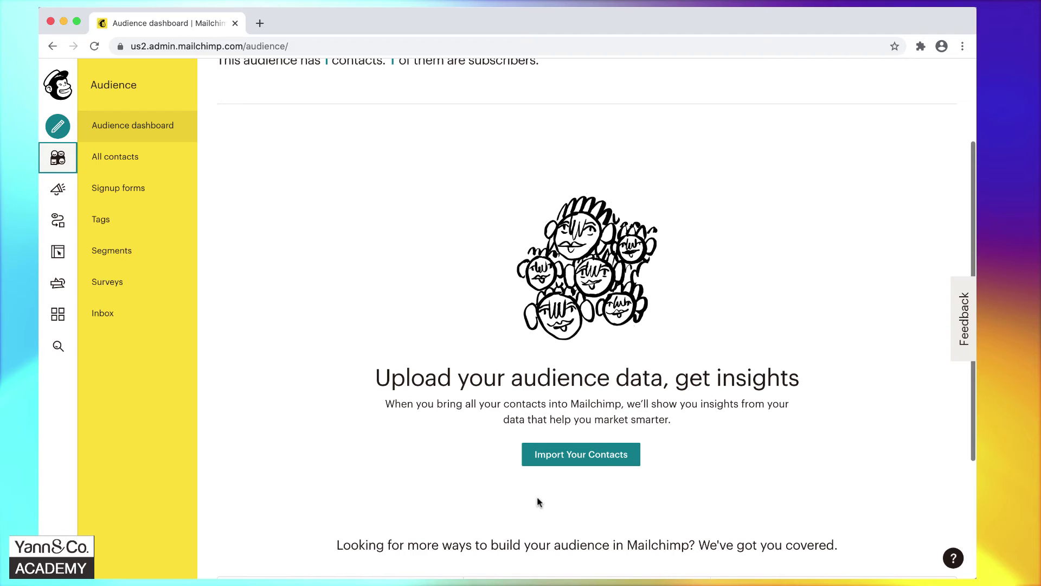
# Start a copy-and-paste contact import with the paste field ready, then switch to Excel.
pyautogui.click(578, 457)
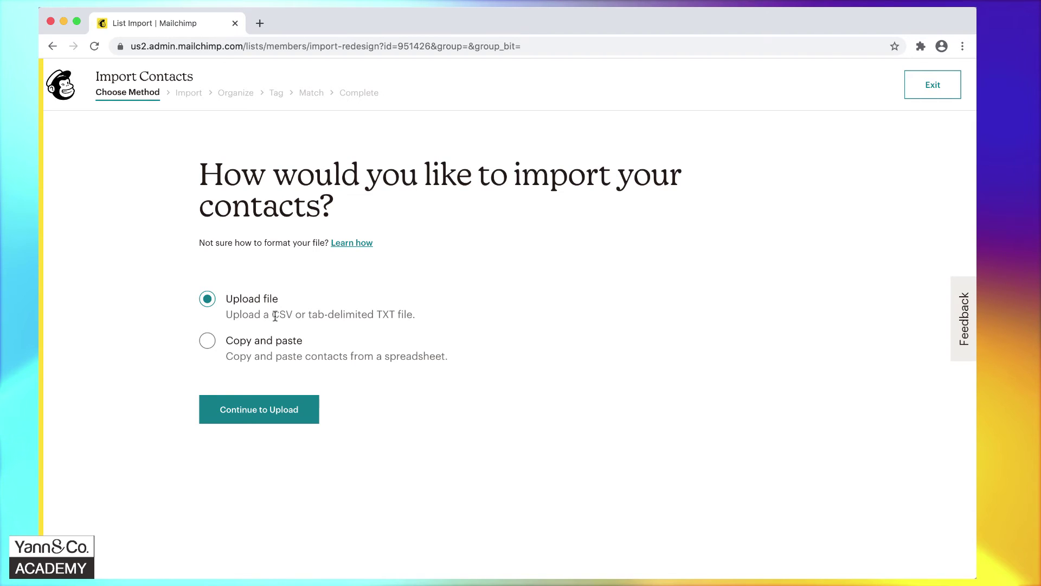
pyautogui.click(208, 342)
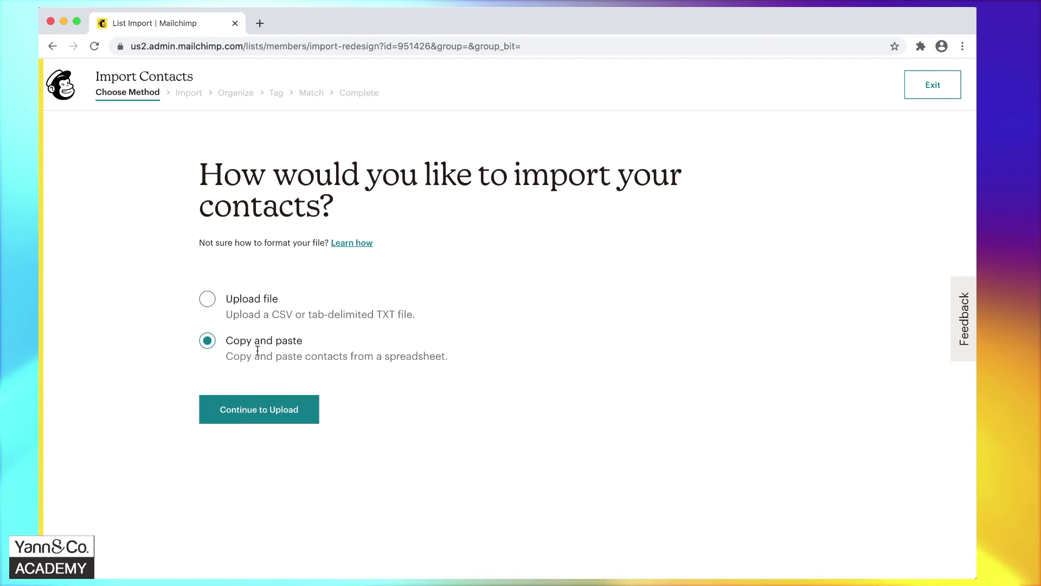
pyautogui.click(309, 413)
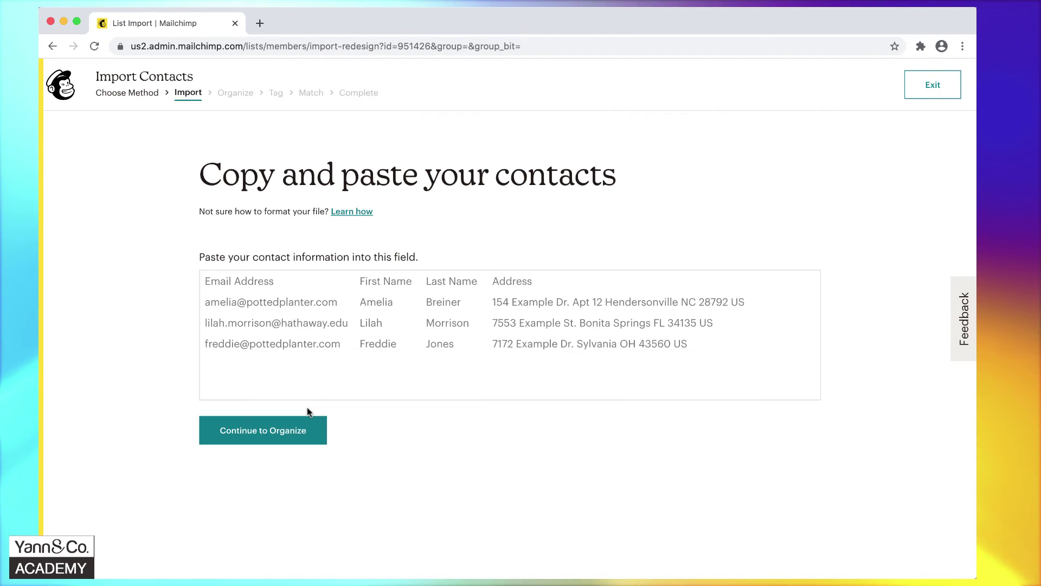
pyautogui.click(296, 340)
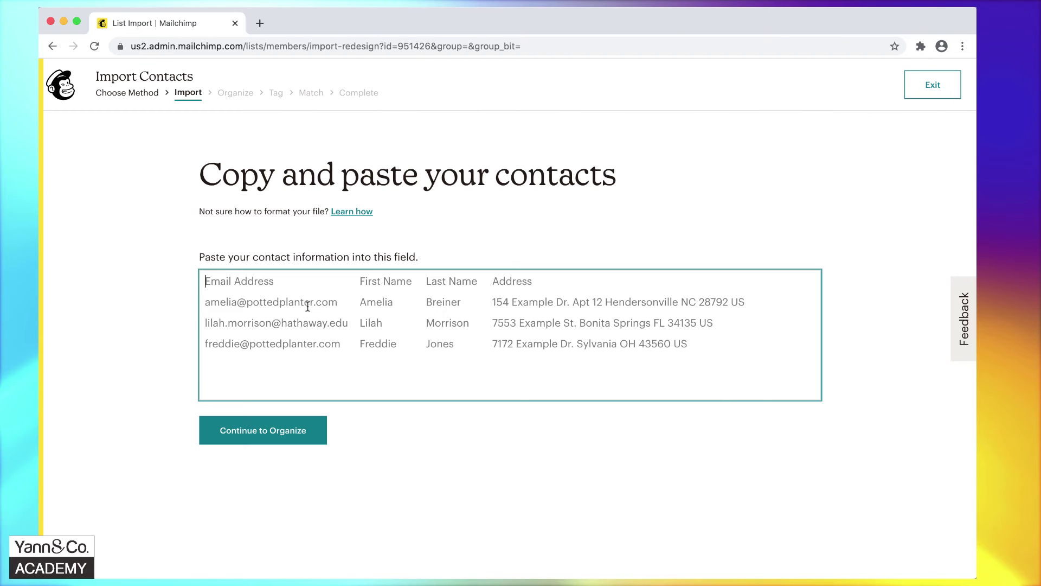
pyautogui.hotkey('ctrl', 'Right')
pyautogui.hotkey('ctrl', 'Right')
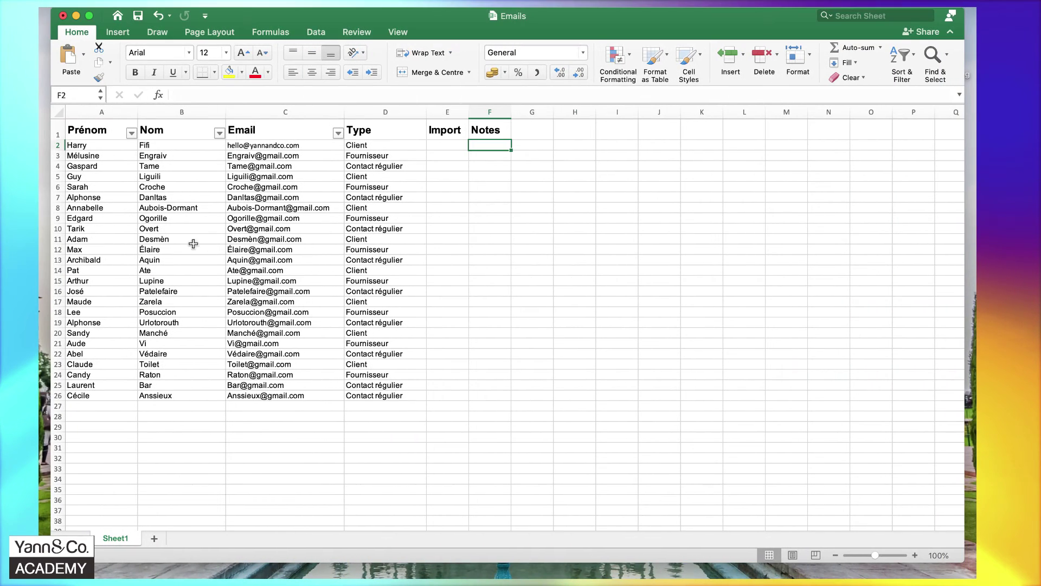
# Inspect the first contact's name, email, Type, Import and Notes columns in the sheet.
pyautogui.click(292, 145)
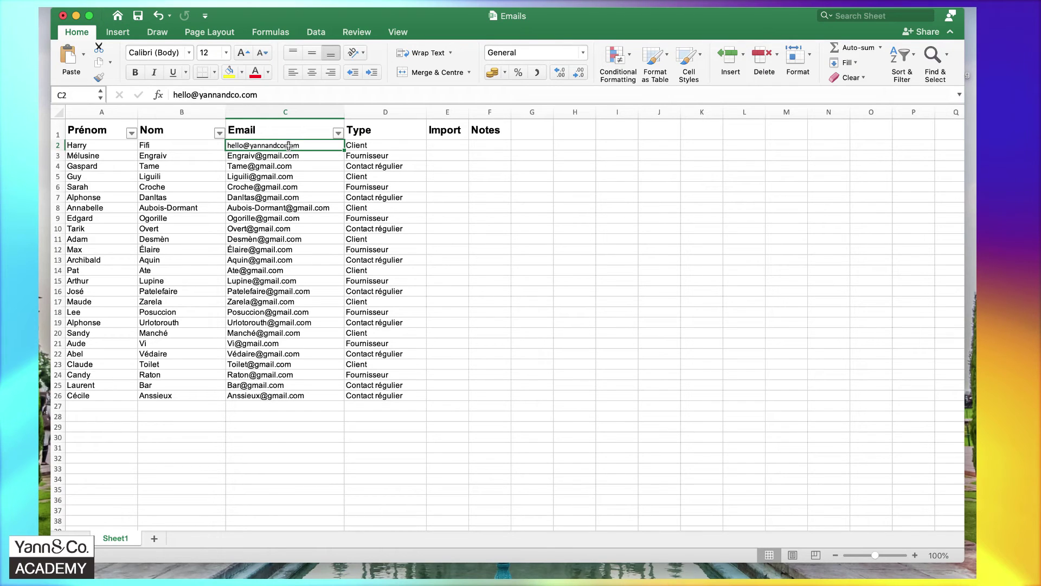
pyautogui.click(95, 146)
pyautogui.click(162, 146)
pyautogui.click(278, 147)
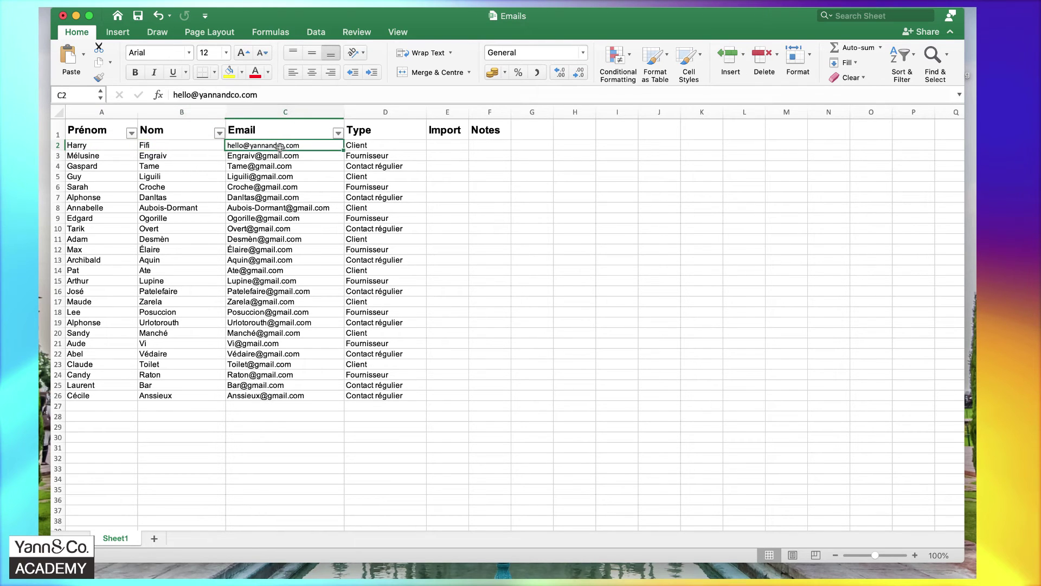
pyautogui.click(374, 147)
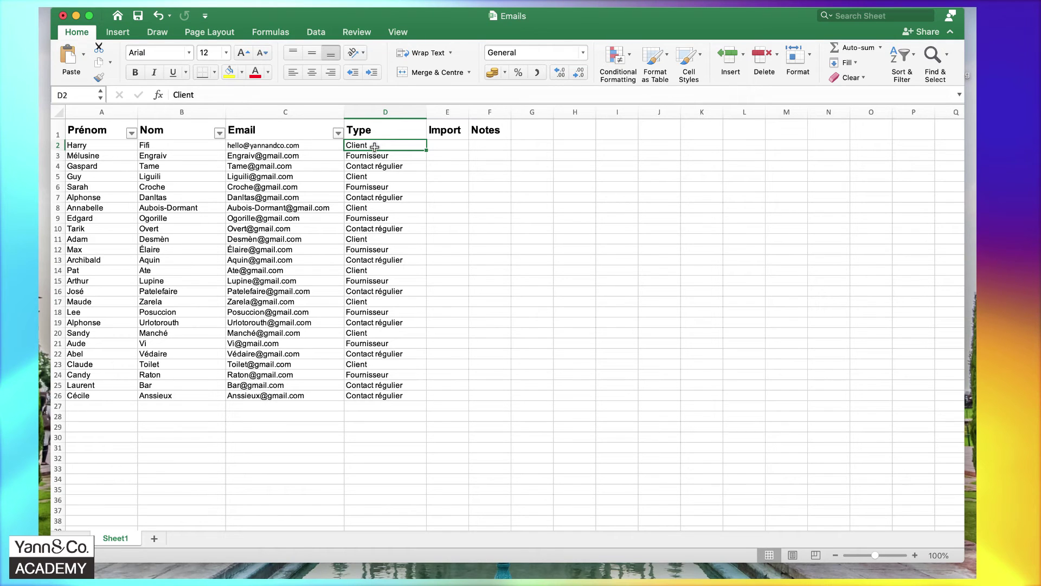
pyautogui.click(453, 142)
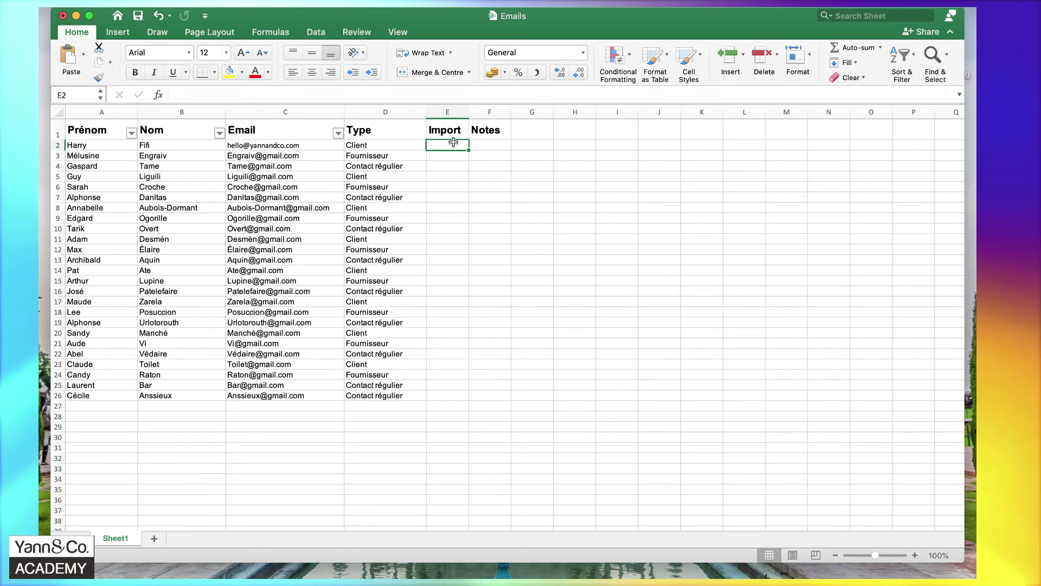
pyautogui.click(489, 145)
pyautogui.click(442, 146)
pyautogui.click(529, 206)
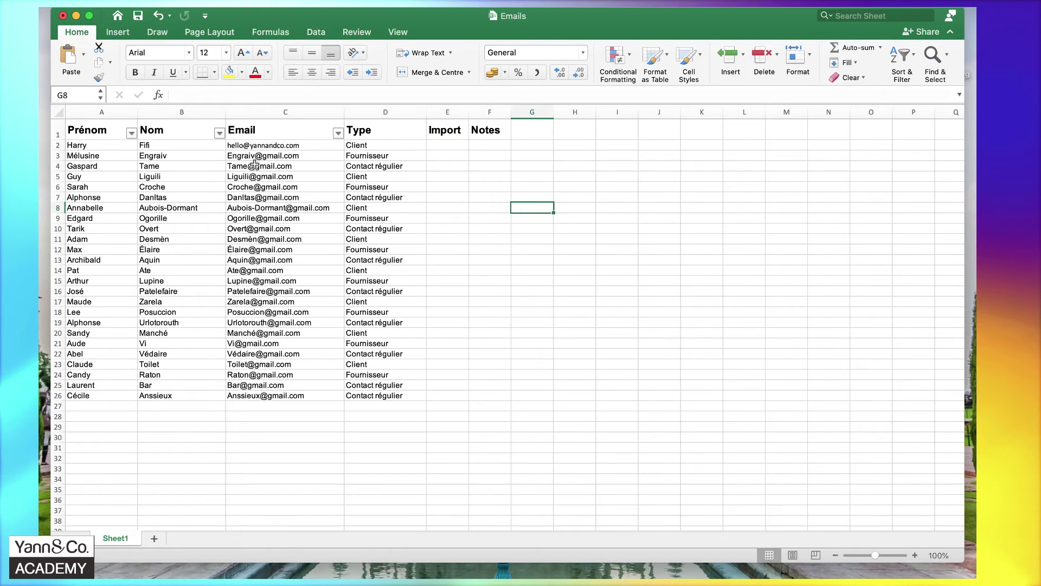
# Copy the names and emails in A2:C26 and return to Mailchimp's paste field.
pyautogui.click(78, 147)
pyautogui.moveTo(78, 147); pyautogui.dragTo(262, 394)
pyautogui.rightClick(301, 316)
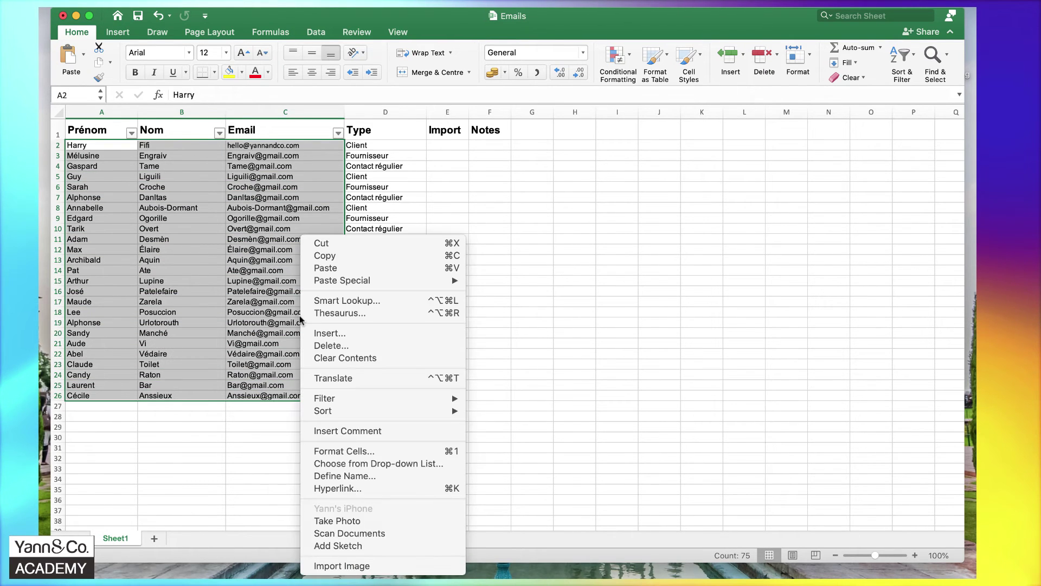
pyautogui.click(350, 255)
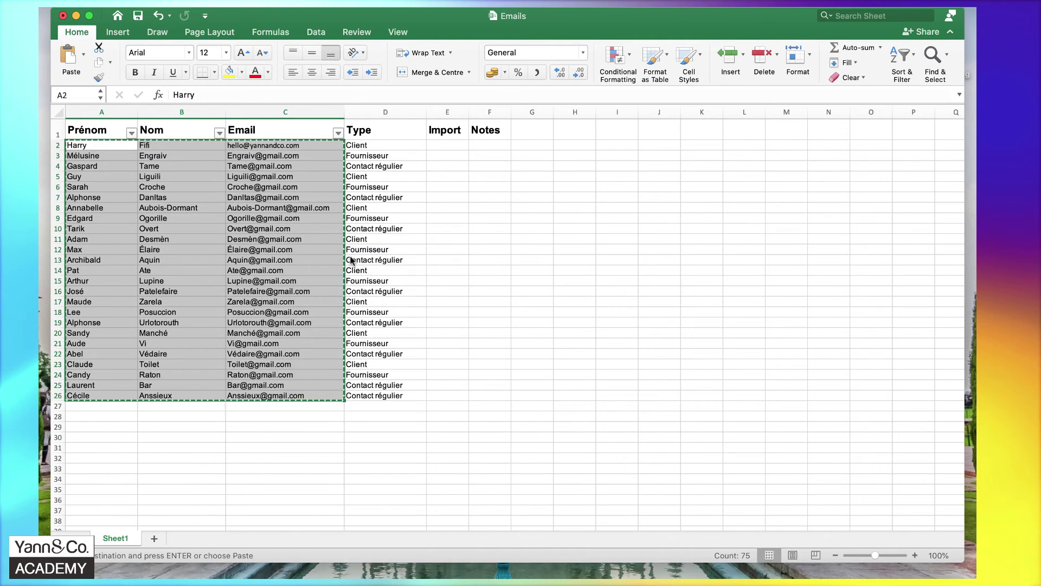
pyautogui.hotkey('ctrl', 'Left')
pyautogui.hotkey('ctrl', 'Left')
pyautogui.click(323, 301)
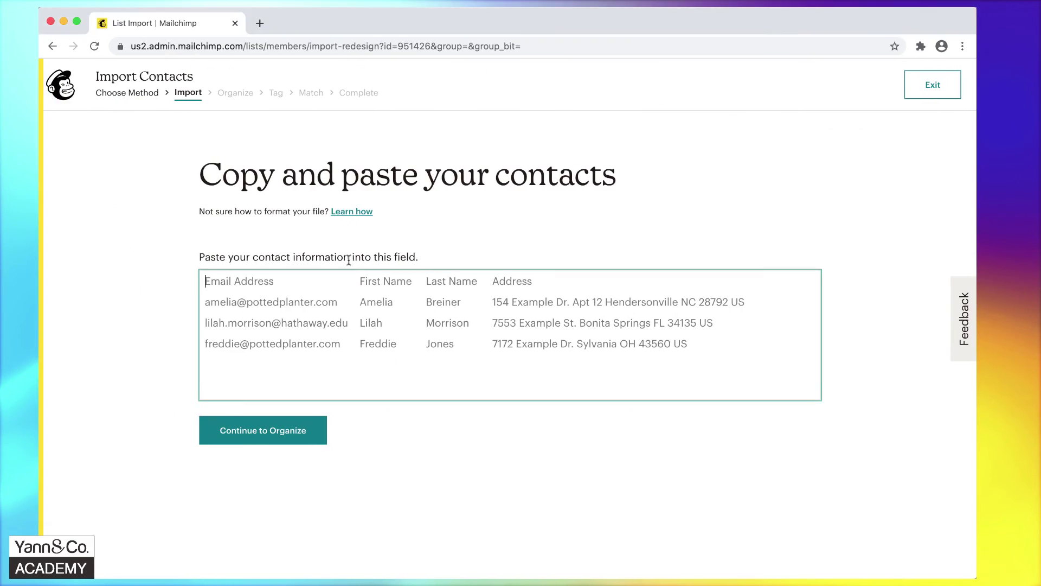
# Paste the copied contacts into the import field and continue to the Organize step.
pyautogui.rightClick(323, 301)
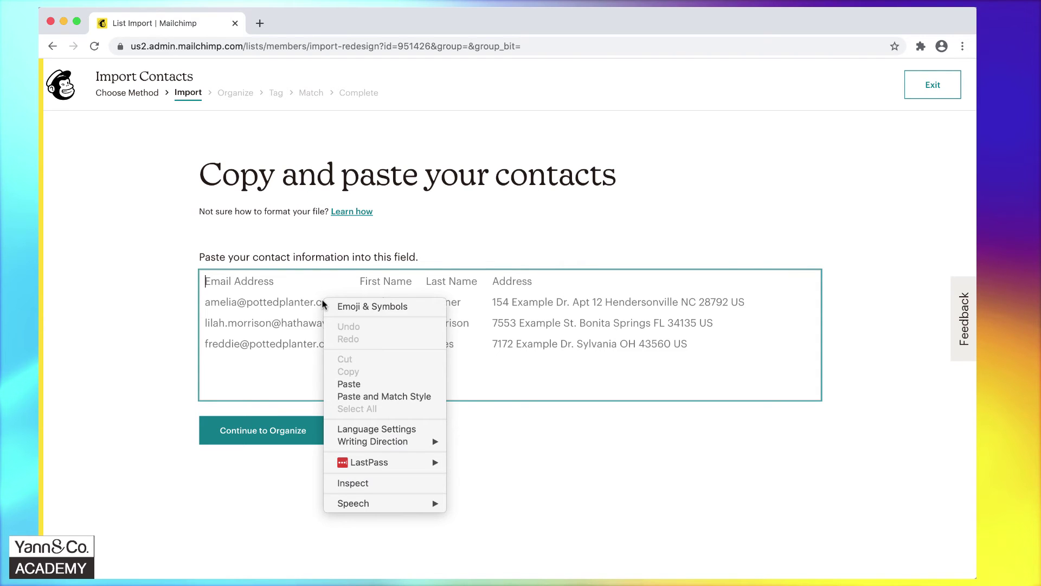
pyautogui.click(343, 381)
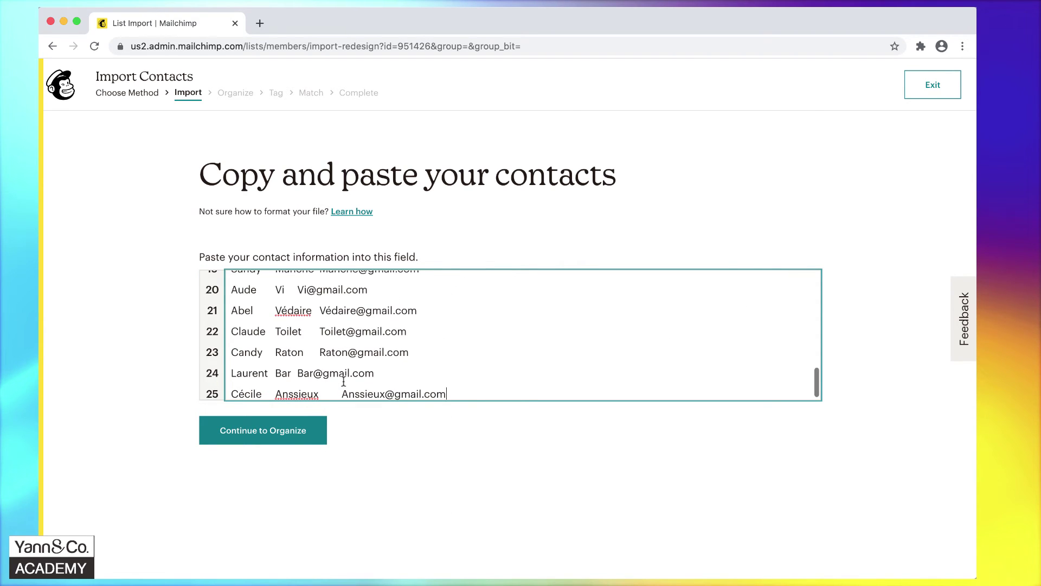
pyautogui.click(261, 430)
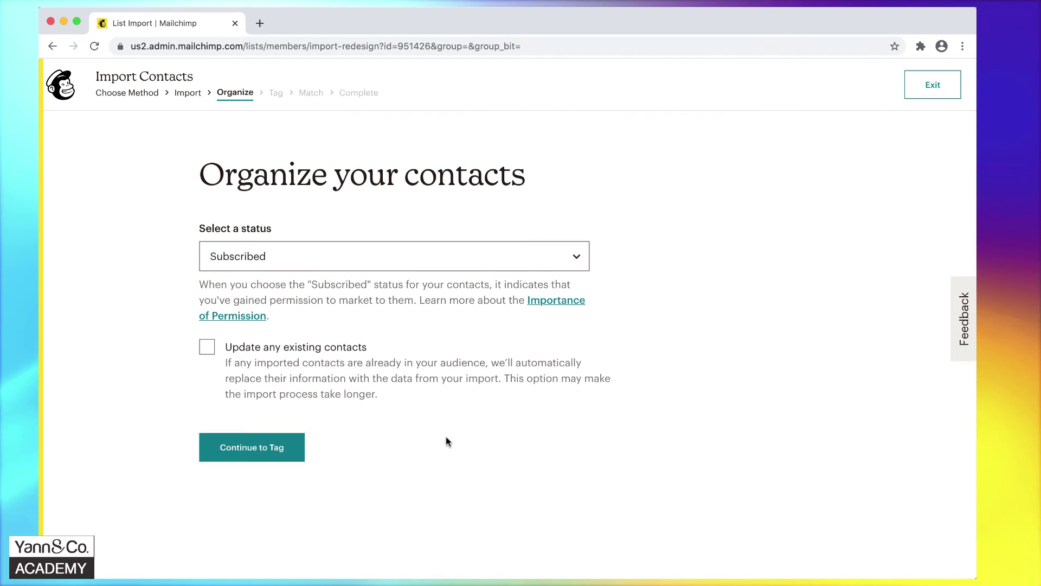
# Keep the contacts' status as Subscribed and skip tagging to reach column matching.
pyautogui.click(578, 260)
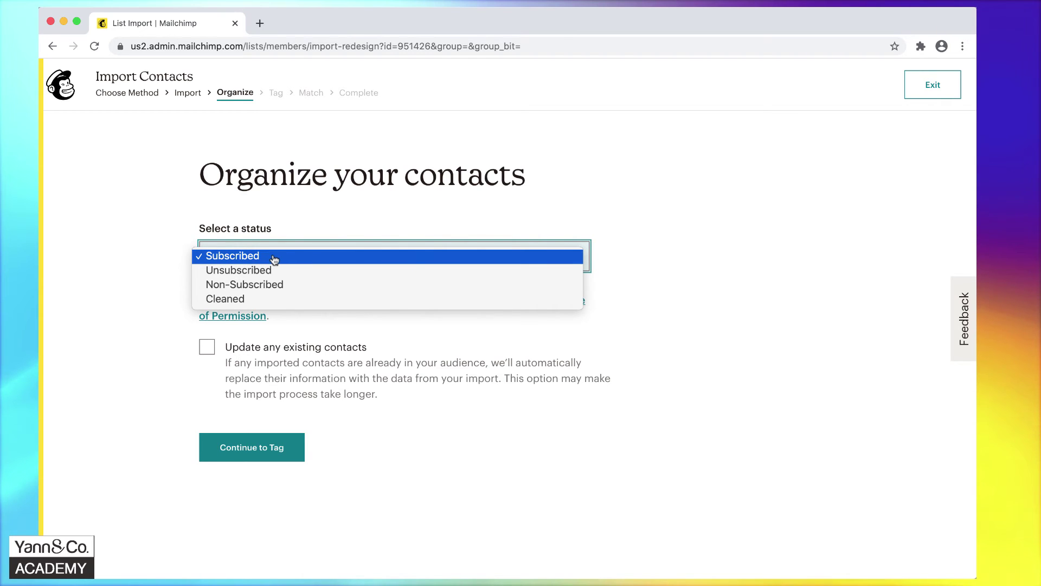
pyautogui.click(97, 263)
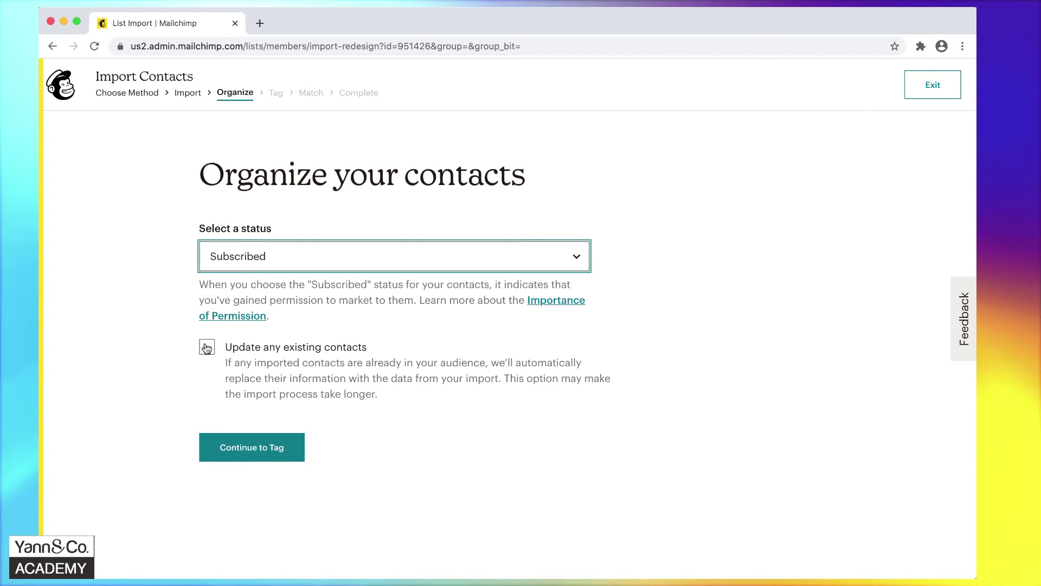
pyautogui.click(240, 459)
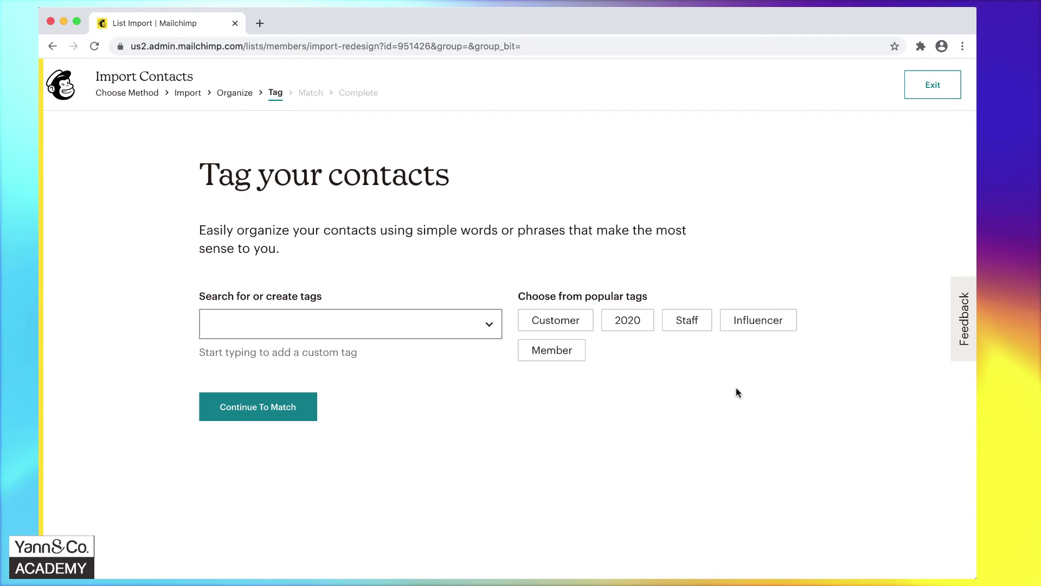
pyautogui.click(271, 413)
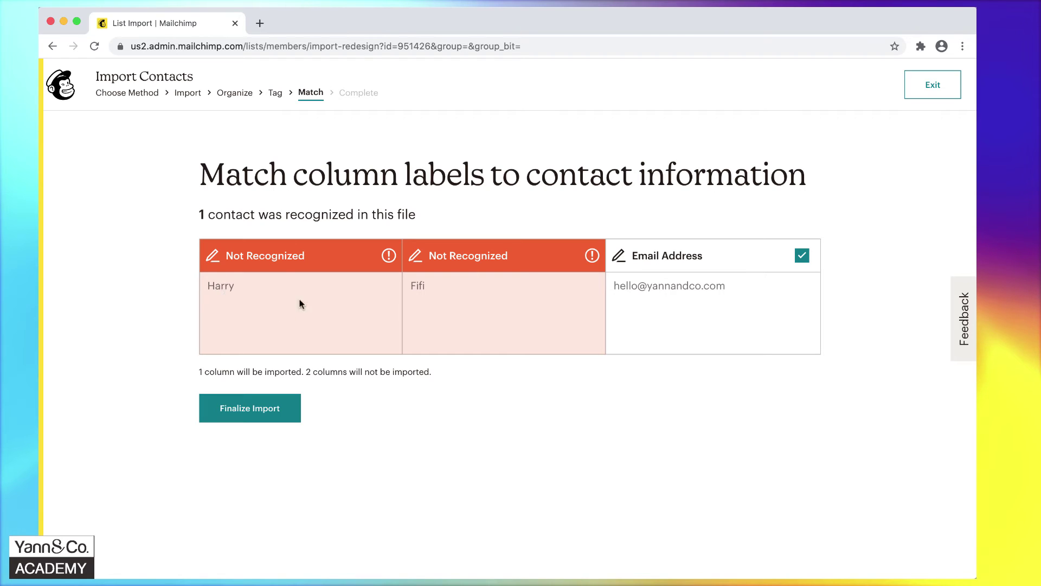
# Match the two unrecognized columns to First Name and Last Name, then finalize the import.
pyautogui.moveTo(282, 260)
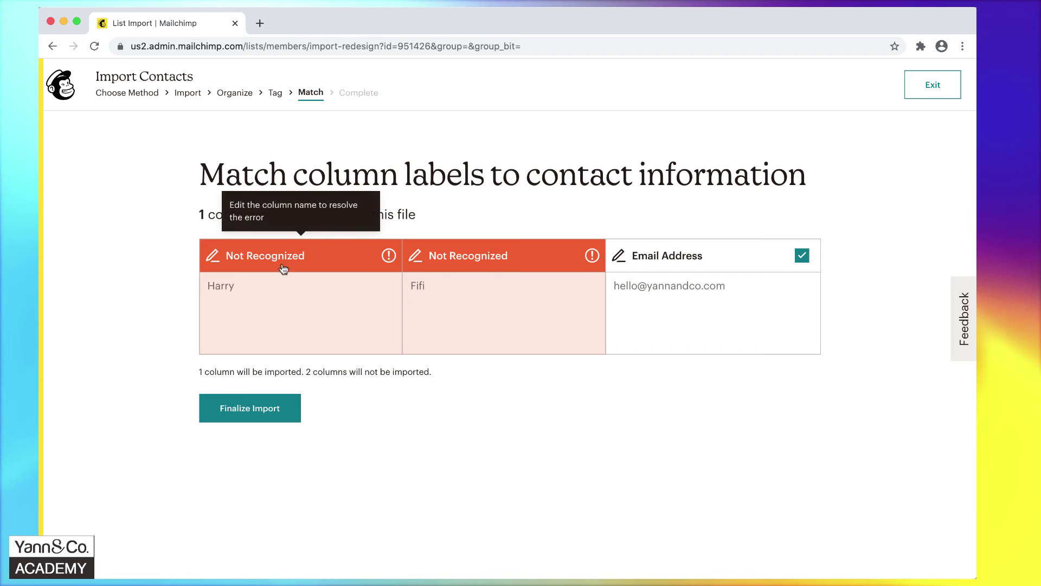
pyautogui.click(235, 260)
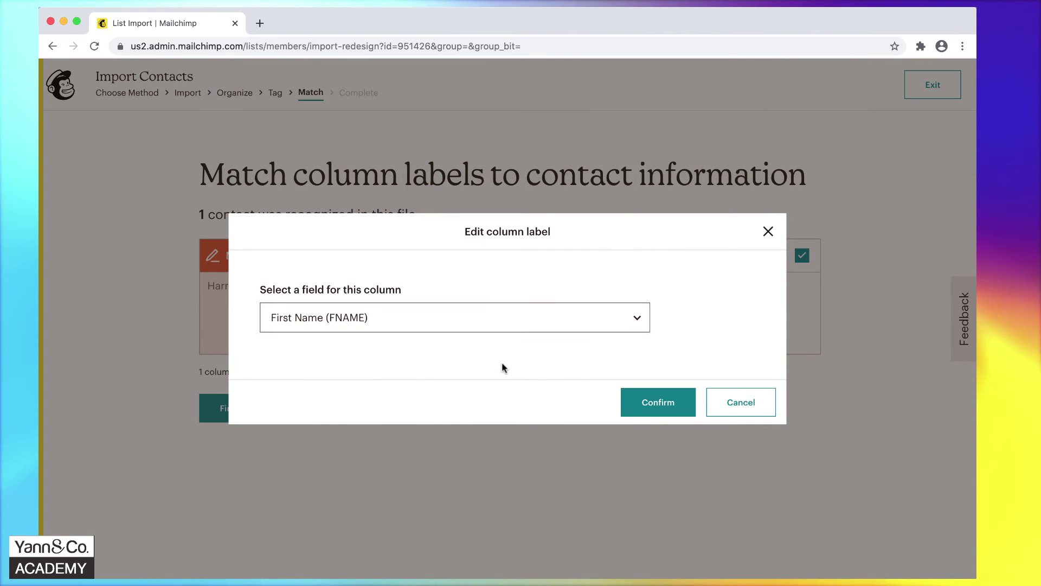
pyautogui.click(625, 403)
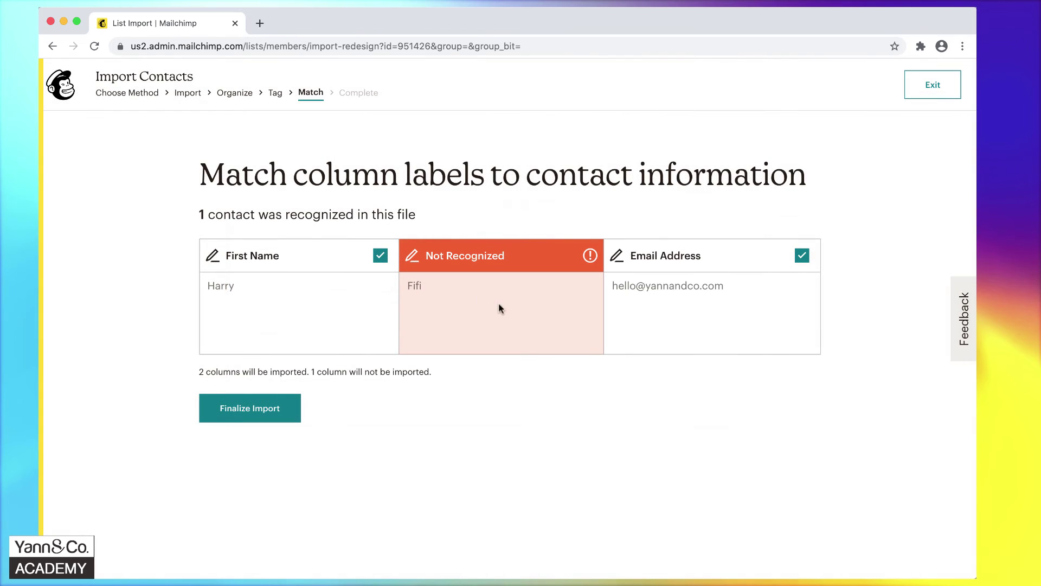
pyautogui.click(465, 255)
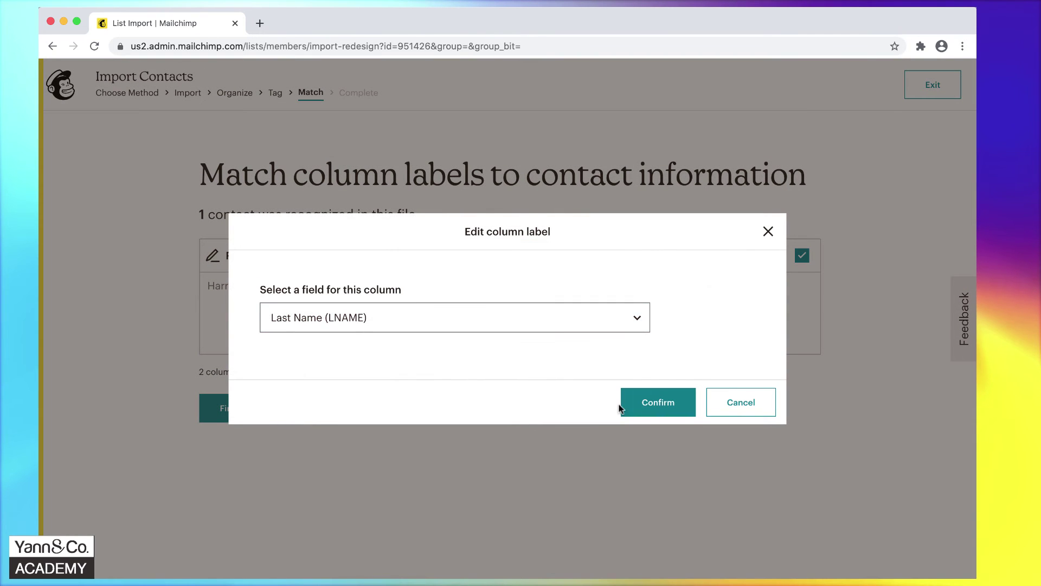
pyautogui.click(660, 408)
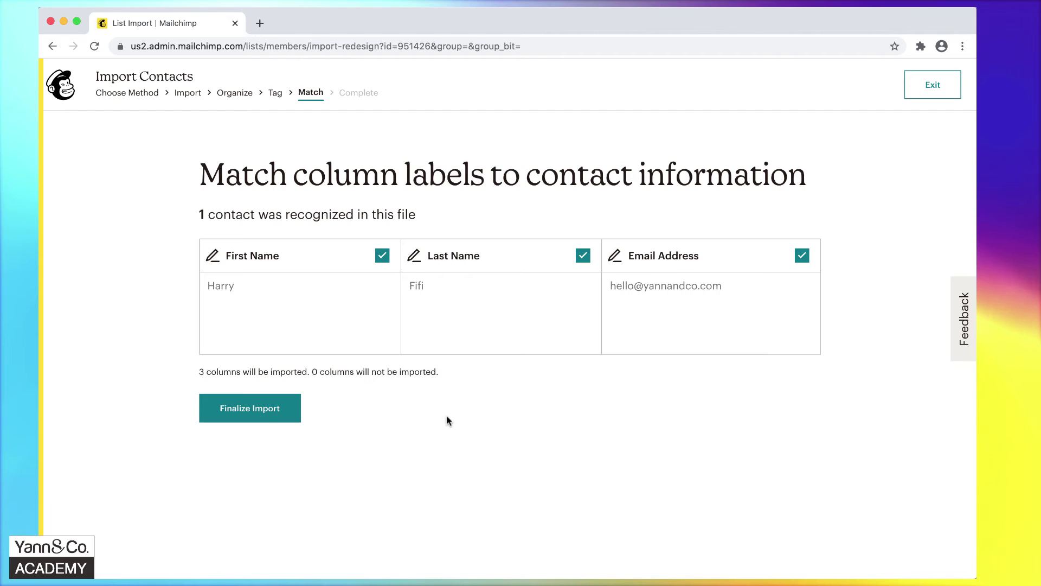
pyautogui.click(276, 412)
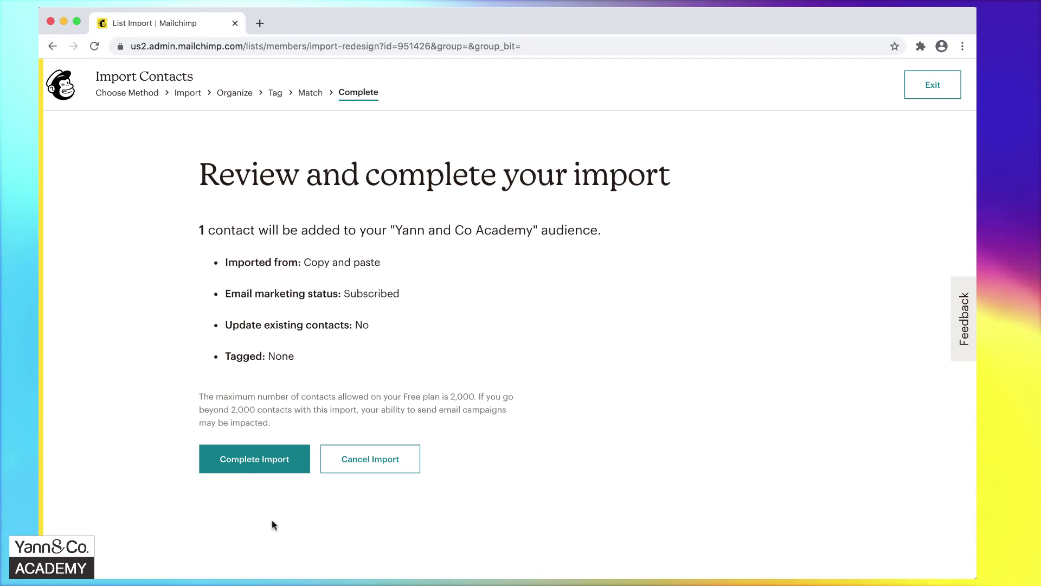
# Complete the contact import and return to the Yann and Co Academy audience dashboard.
pyautogui.click(268, 467)
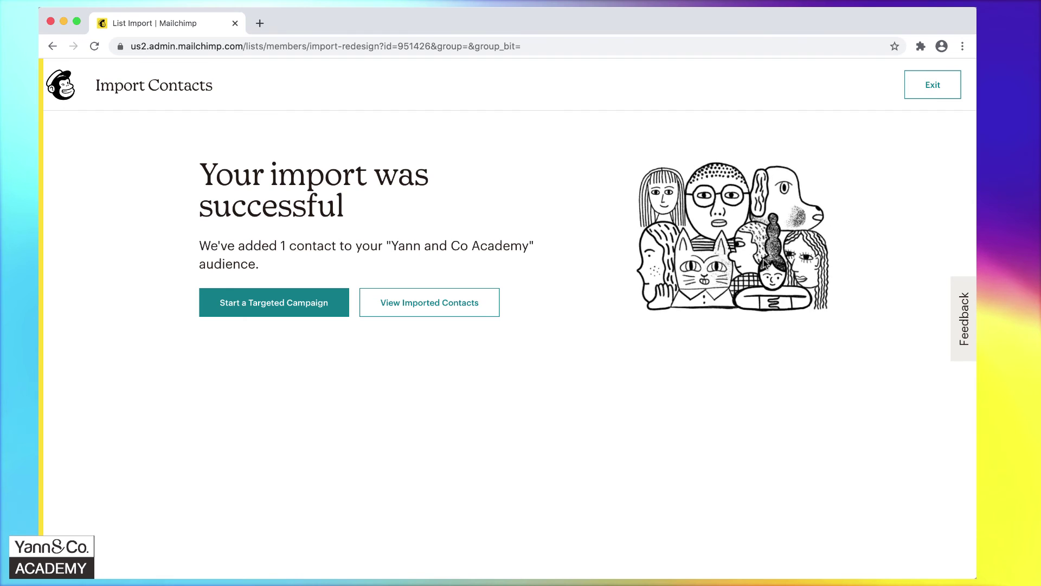
pyautogui.click(947, 91)
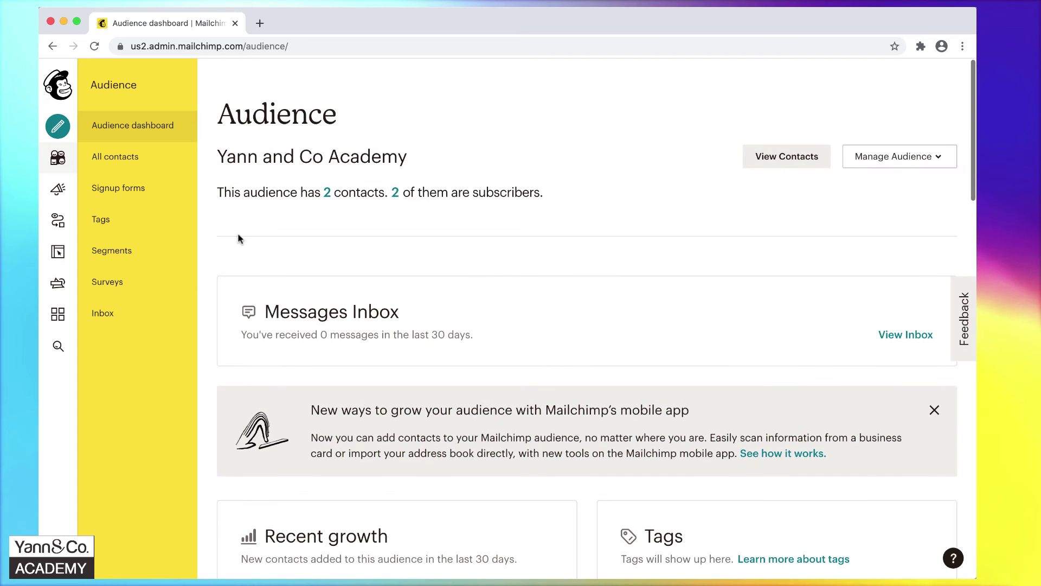
pyautogui.scroll(-5, 533, 249)
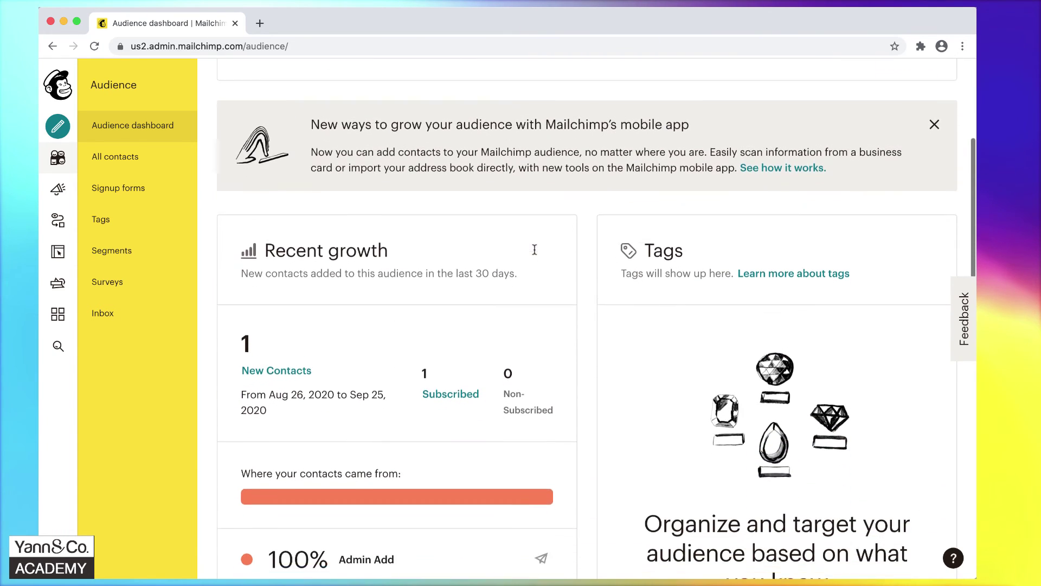
pyautogui.scroll(-3, 583, 326)
# Open the draft newsletter campaign from the Campaigns list.
pyautogui.scroll(7, 583, 325)
pyautogui.scroll(2, 582, 323)
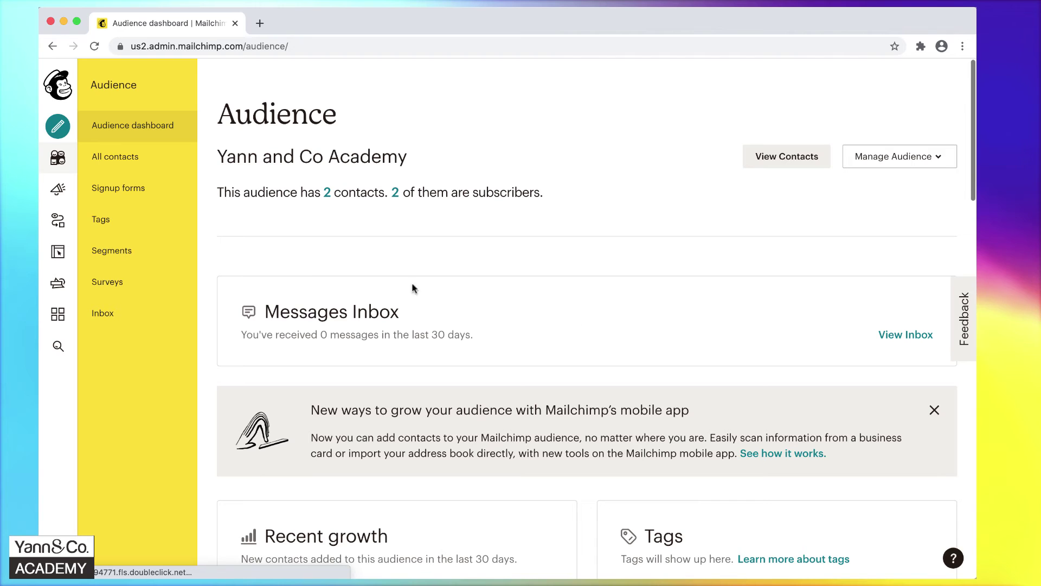
pyautogui.click(57, 191)
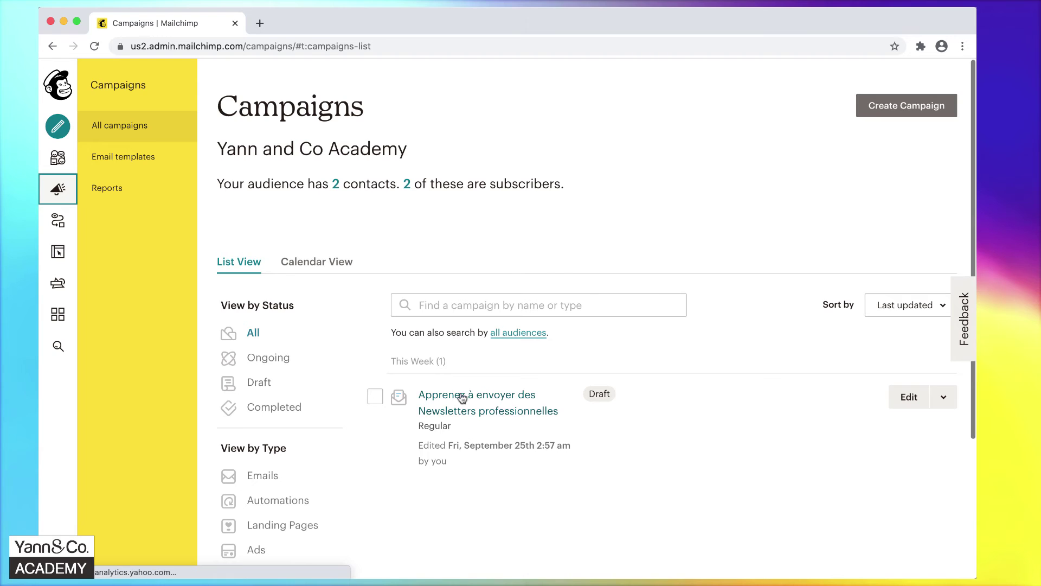
pyautogui.click(502, 412)
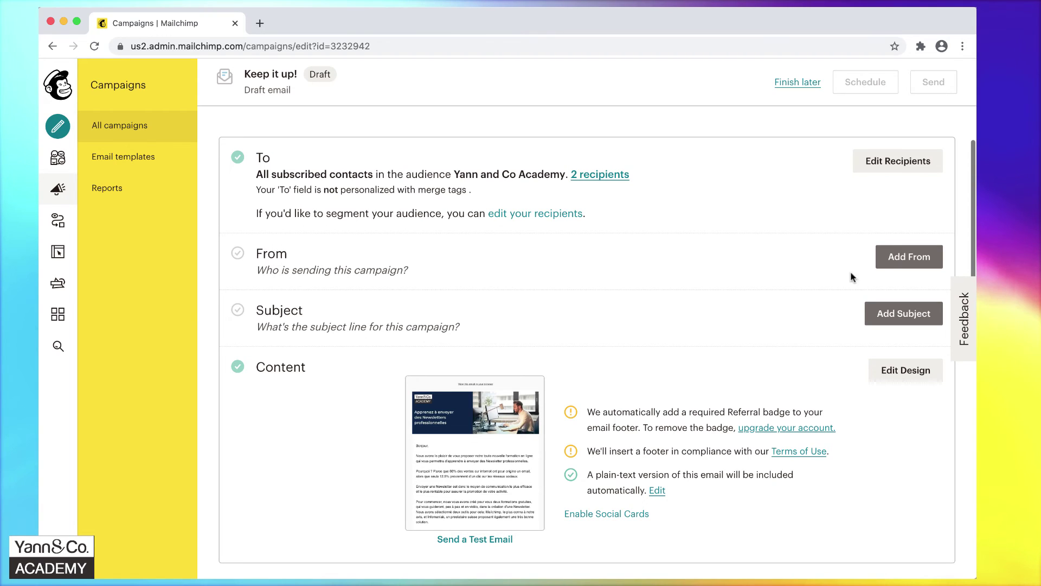
# Change the sender name to 'Yann and Co Academy' and save the From details.
pyautogui.click(898, 259)
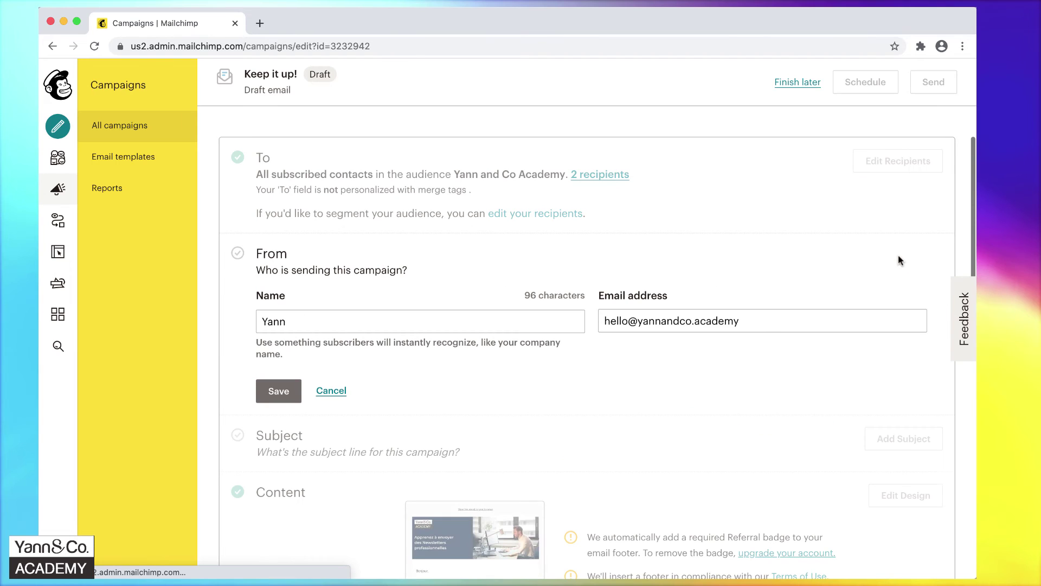
pyautogui.click(362, 328)
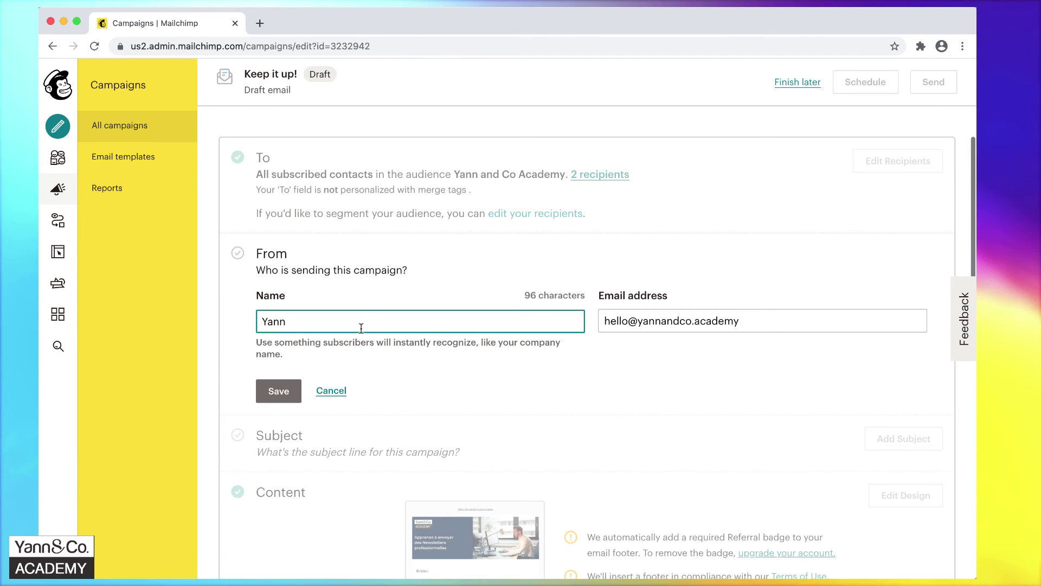
pyautogui.write('and Co ')
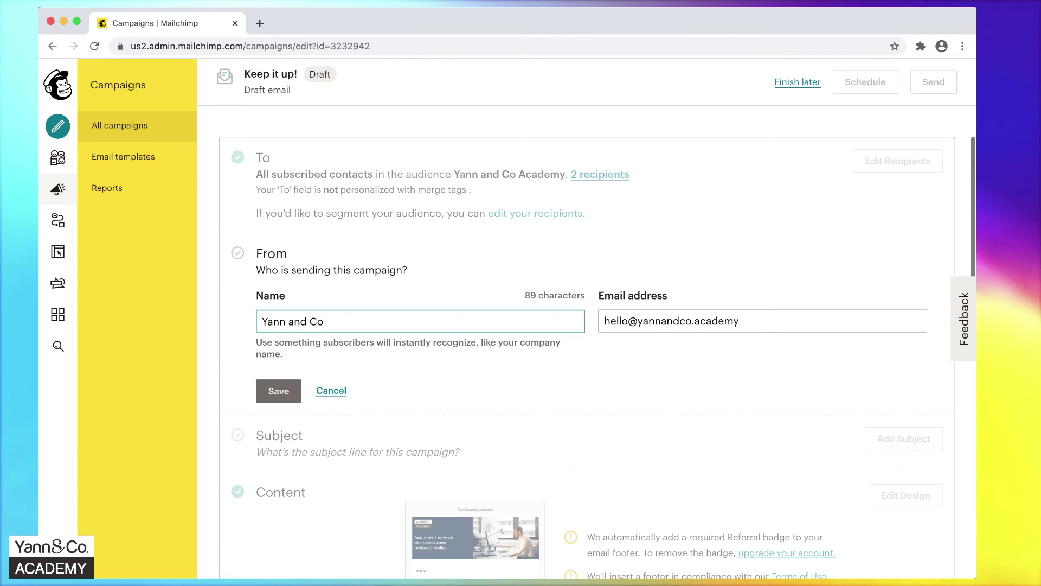
pyautogui.write('Academy')
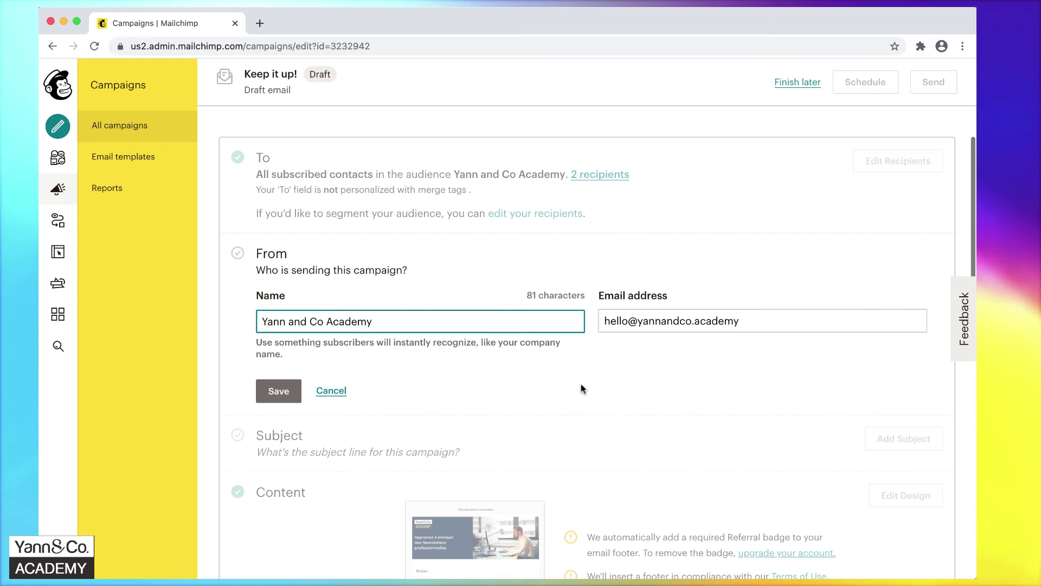
pyautogui.click(267, 390)
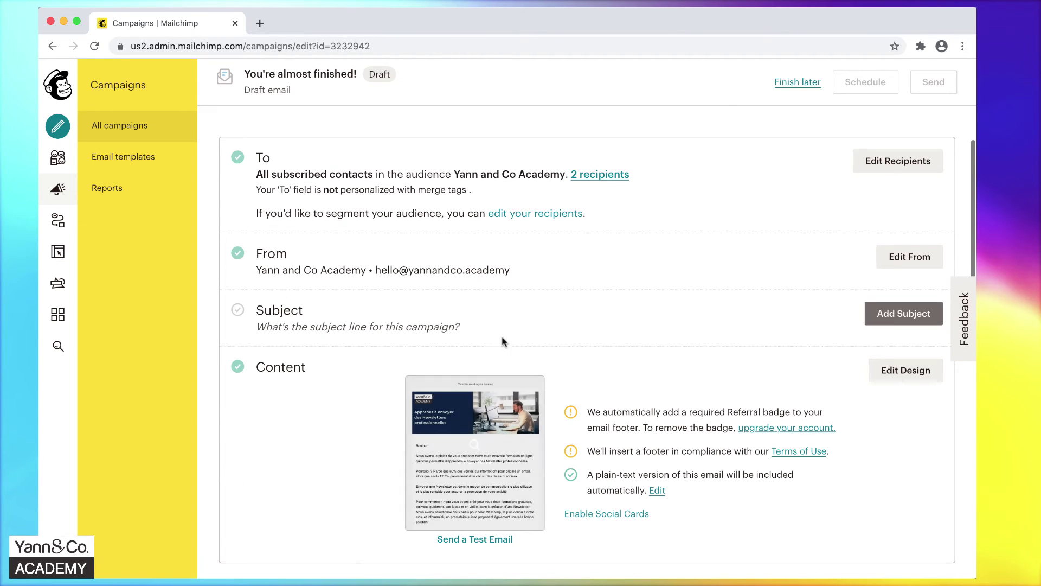
# Open the subject line form and switch to the Word roadmap for subject ideas.
pyautogui.click(898, 317)
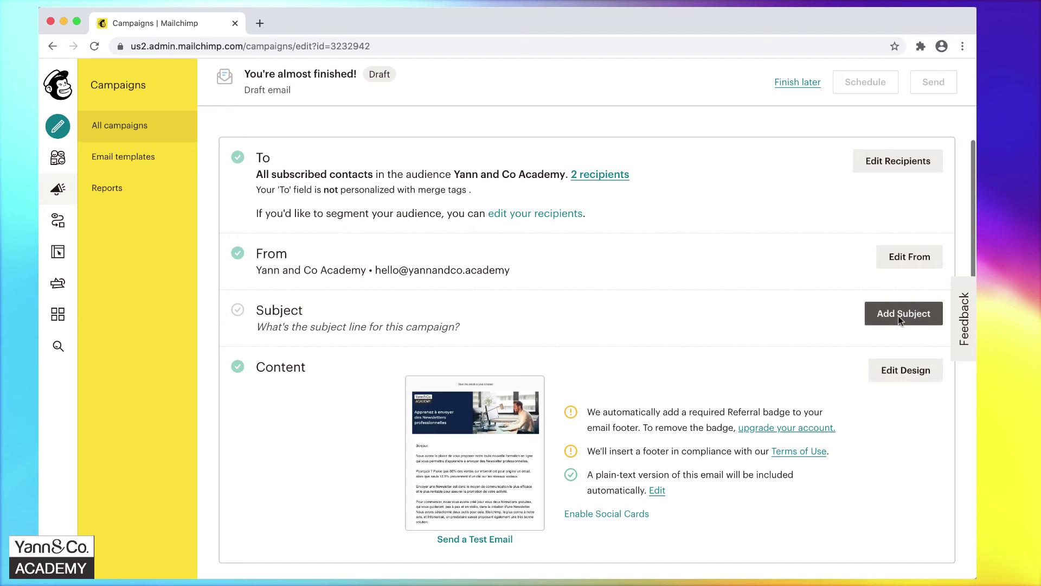
pyautogui.scroll(-3, 599, 312)
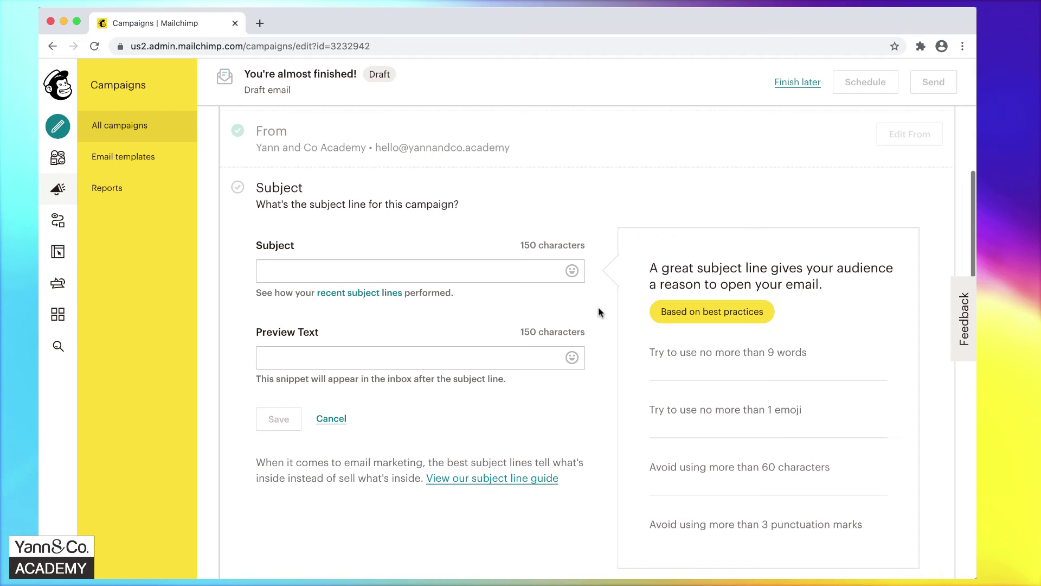
pyautogui.hotkey('ctrl', 'Right')
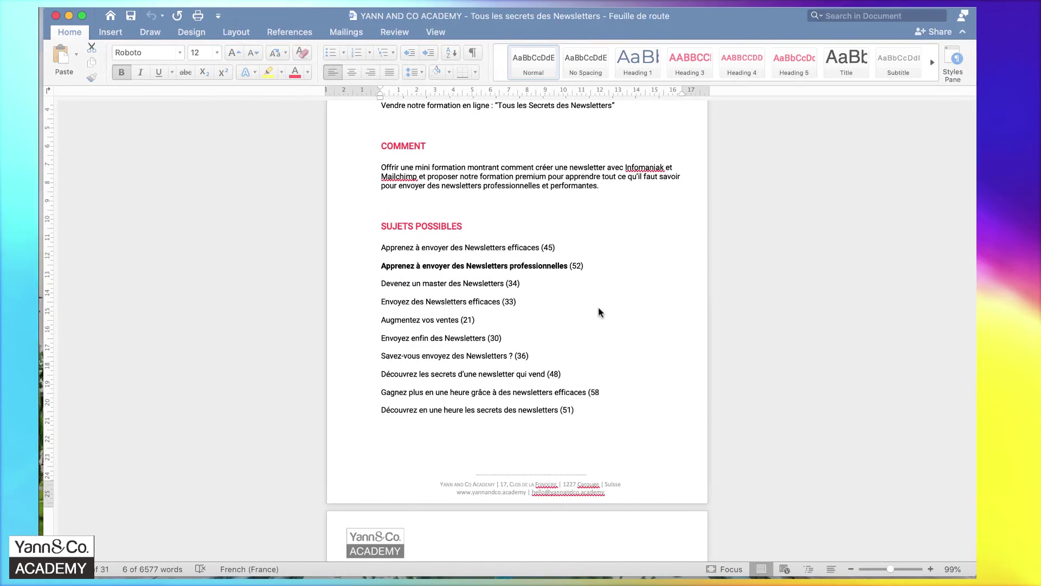
# Copy the subject 'Apprenez à envoyer des Newsletters professionnelles' from the Word roadmap.
pyautogui.click(594, 304)
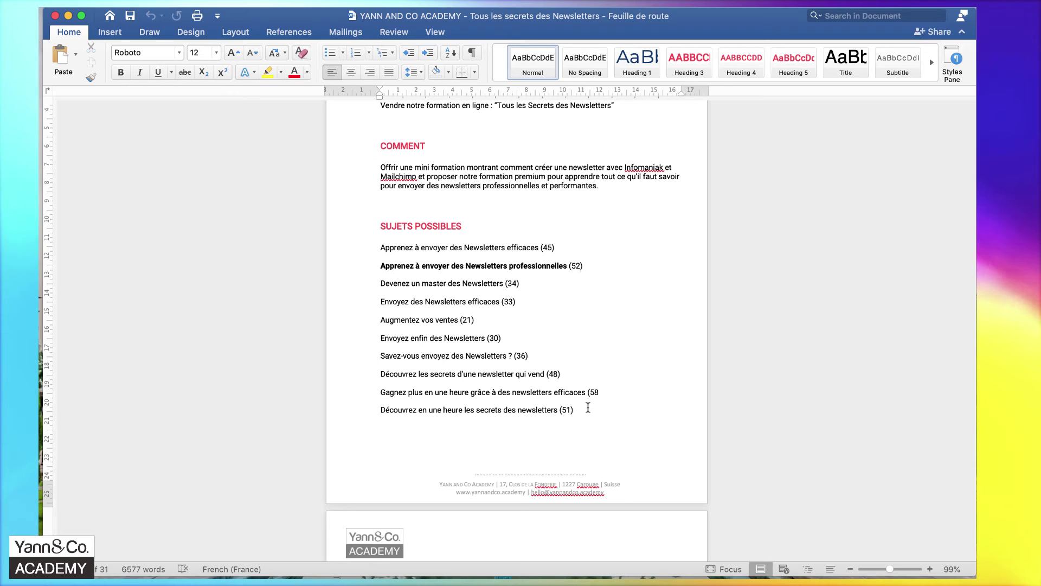
pyautogui.moveTo(568, 267); pyautogui.dragTo(369, 272)
pyautogui.press('super+c')
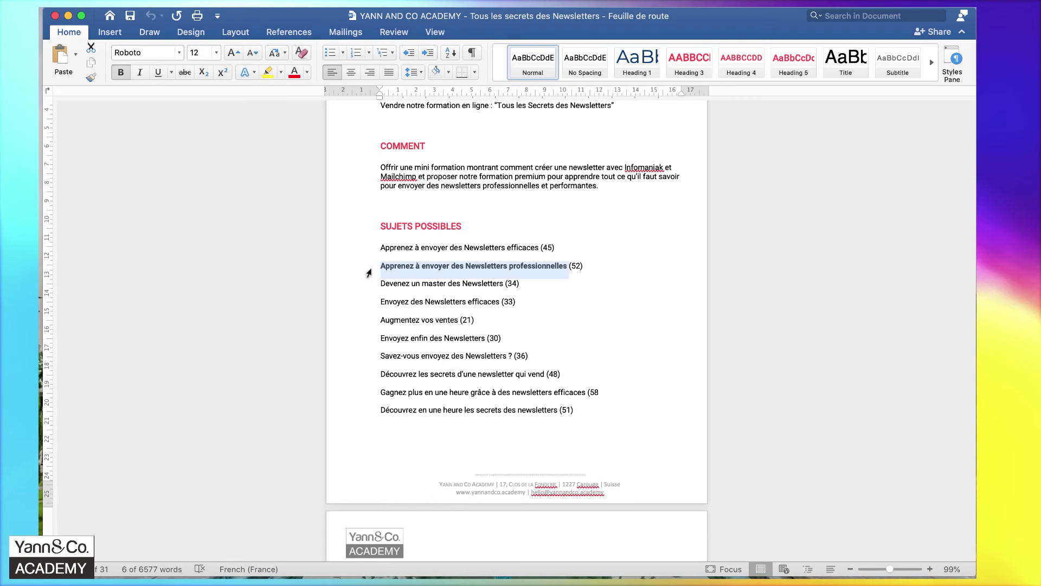
pyautogui.hotkey('ctrl', 'Left')
# Paste 'Apprenez à envoyer des Newsletters professionnelles' as the campaign subject and save it.
pyautogui.click(344, 266)
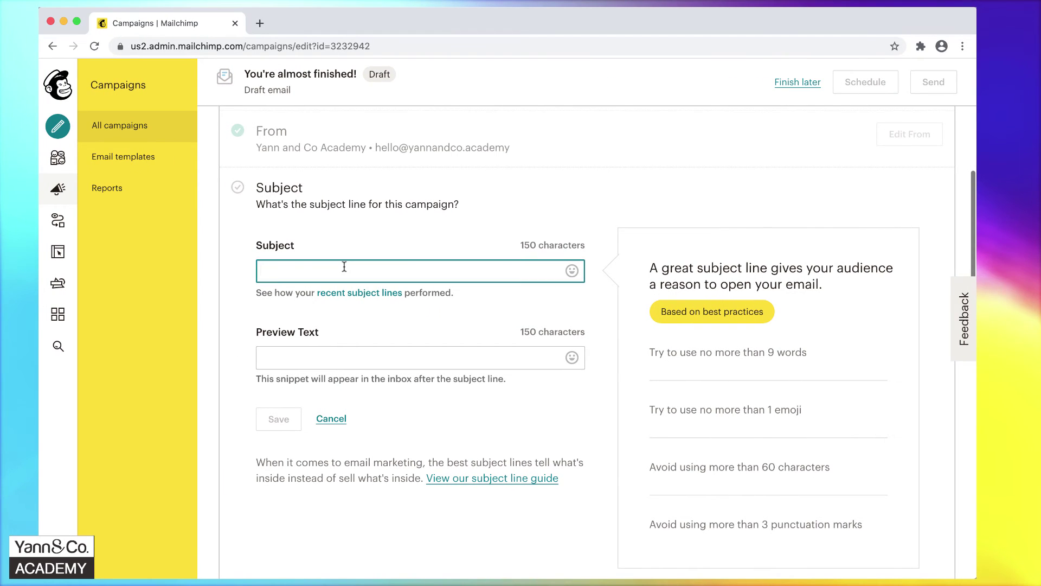
pyautogui.press('super+v')
pyautogui.click(304, 353)
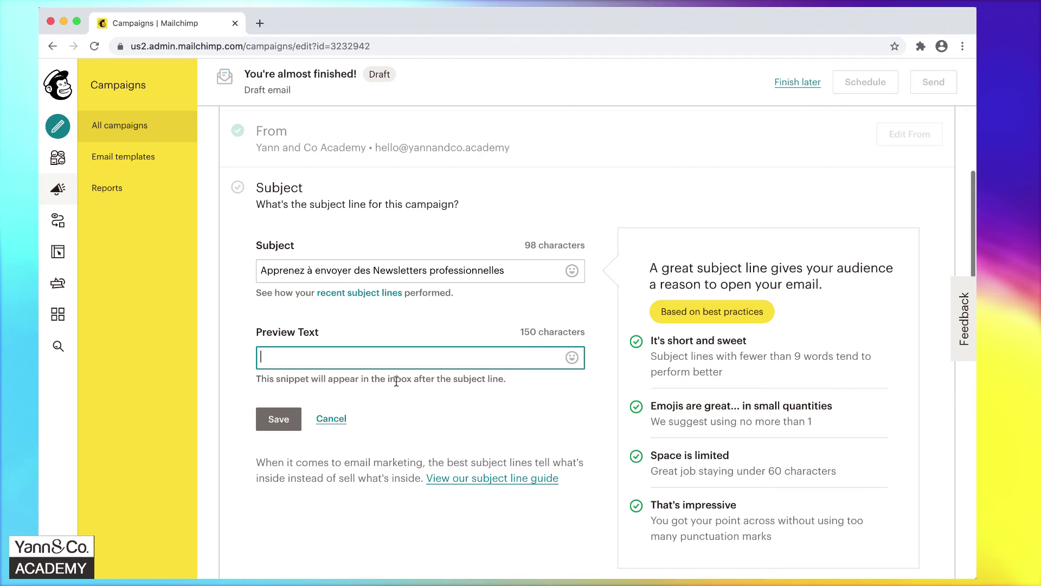
pyautogui.click(272, 423)
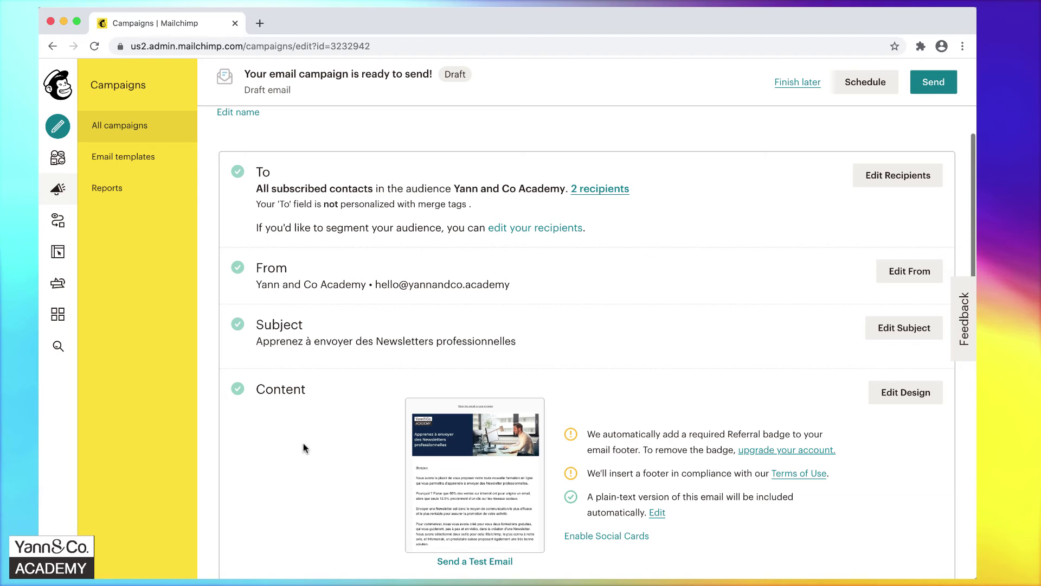
# Open Edit Design and scroll through the newsletter's content blocks.
pyautogui.click(879, 394)
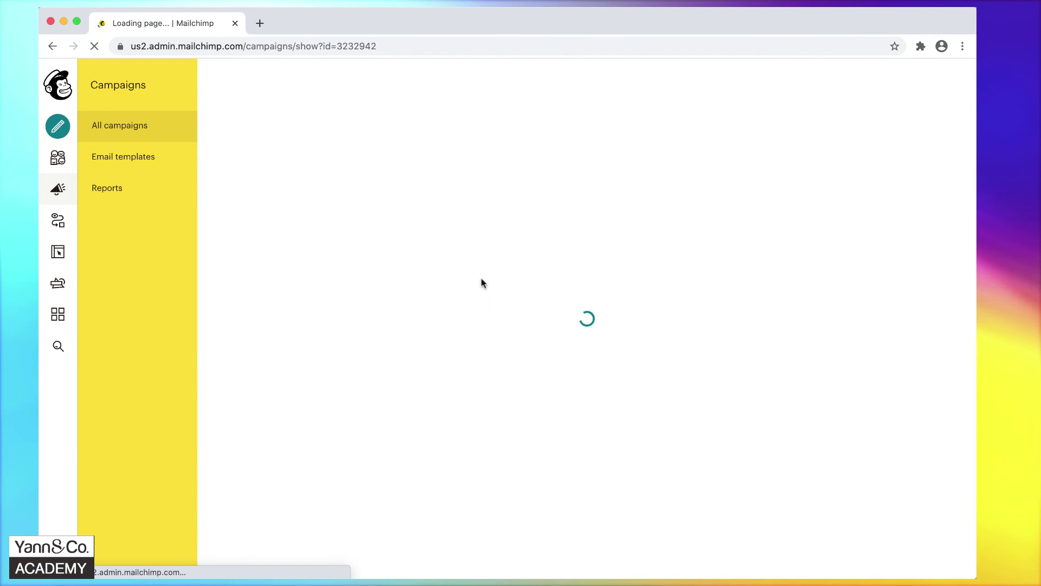
pyautogui.scroll(-8, 394, 265)
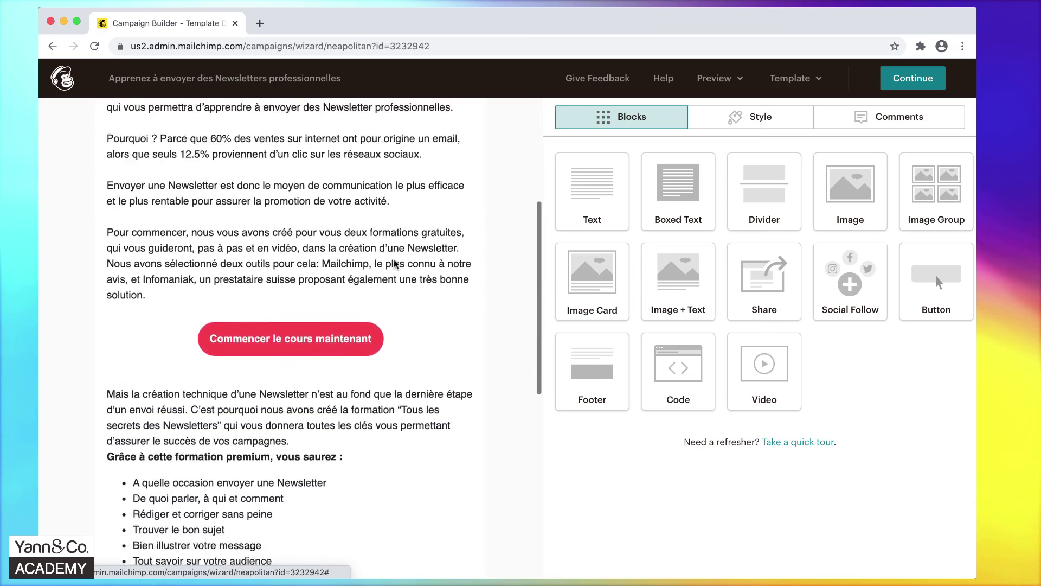
pyautogui.scroll(-5, 418, 286)
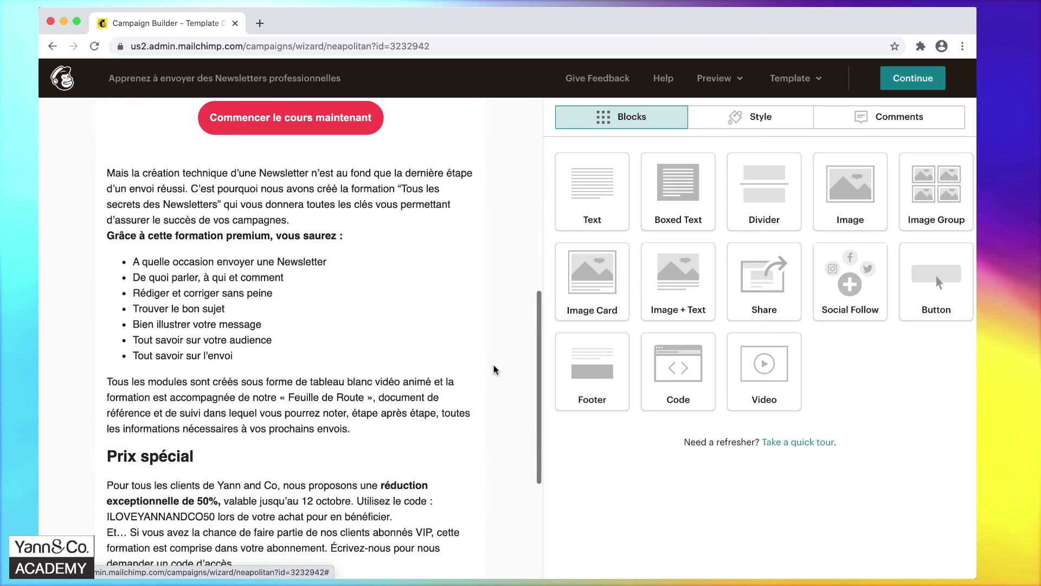
pyautogui.scroll(14, 494, 369)
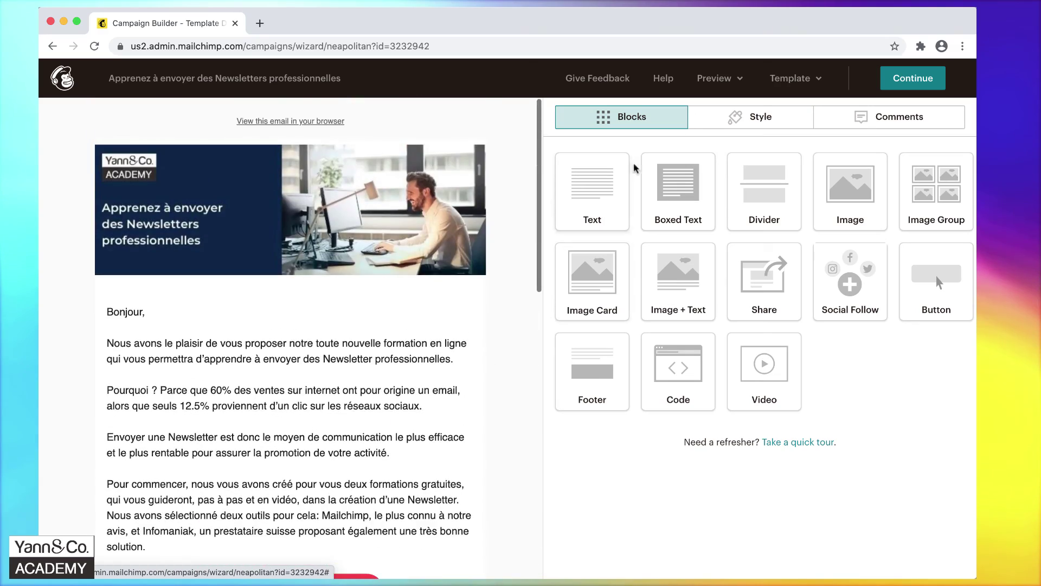
# Preview the email as recipients will see it on desktop.
pyautogui.click(730, 80)
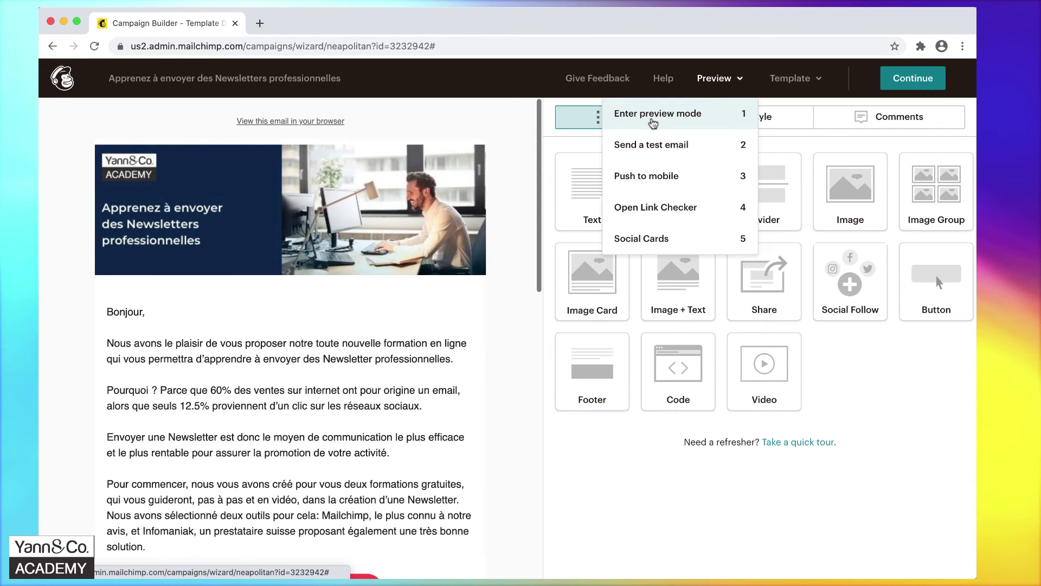
pyautogui.click(653, 122)
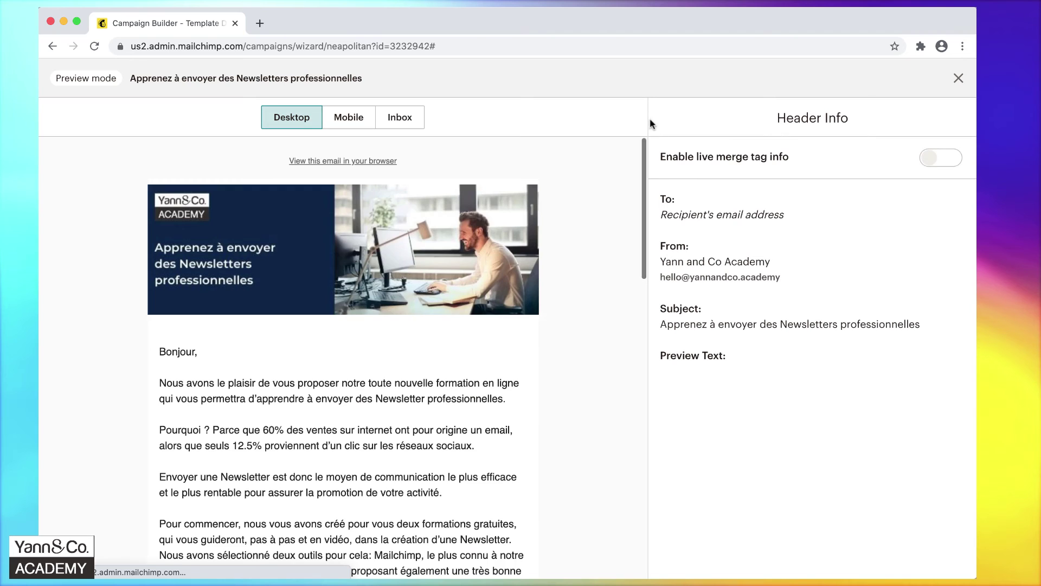
pyautogui.scroll(-10, 598, 268)
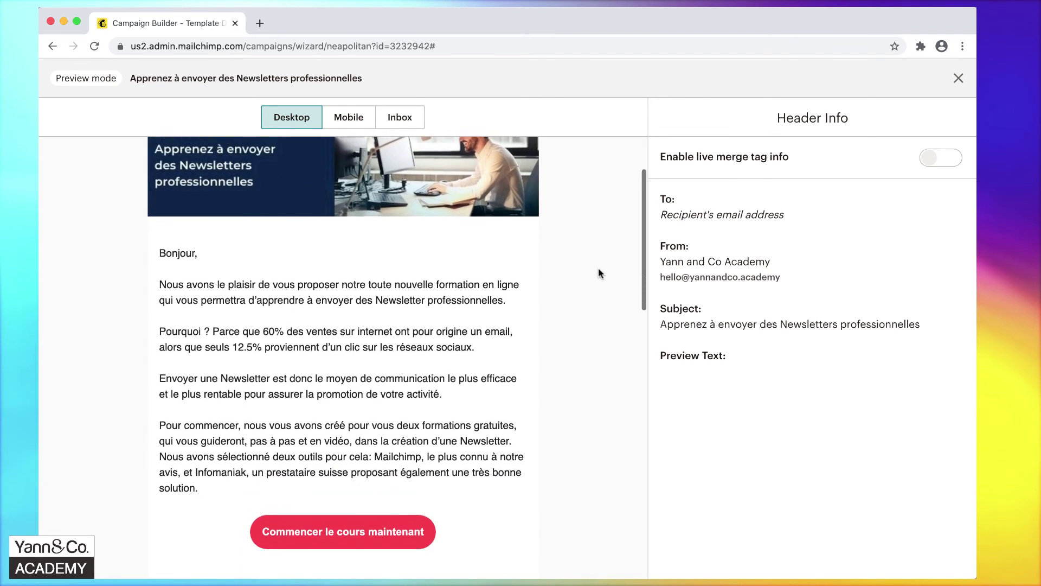
pyautogui.scroll(-5, 613, 280)
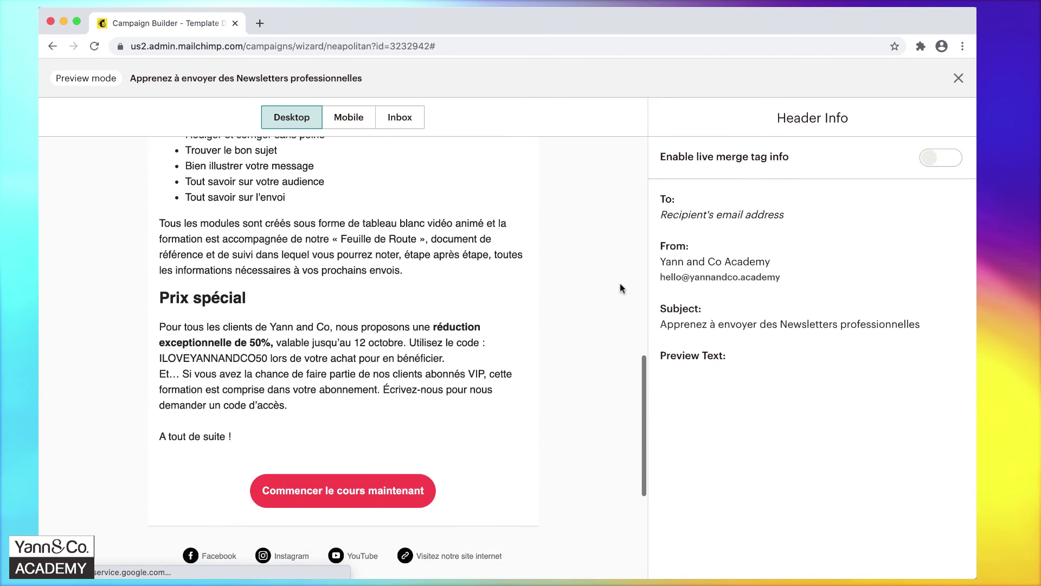
pyautogui.scroll(-4, 621, 287)
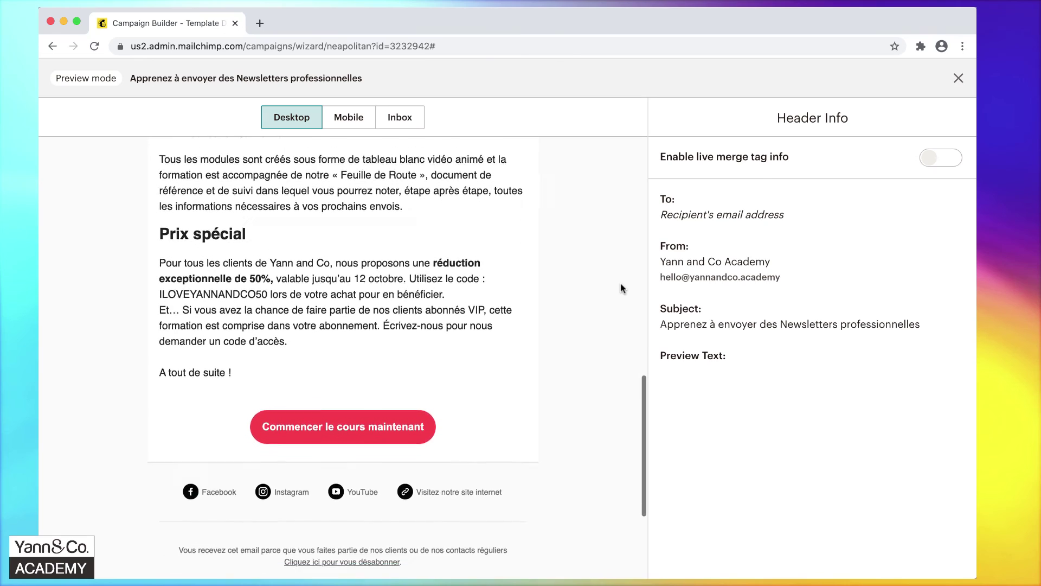
pyautogui.scroll(10, 621, 288)
pyautogui.scroll(5, 621, 283)
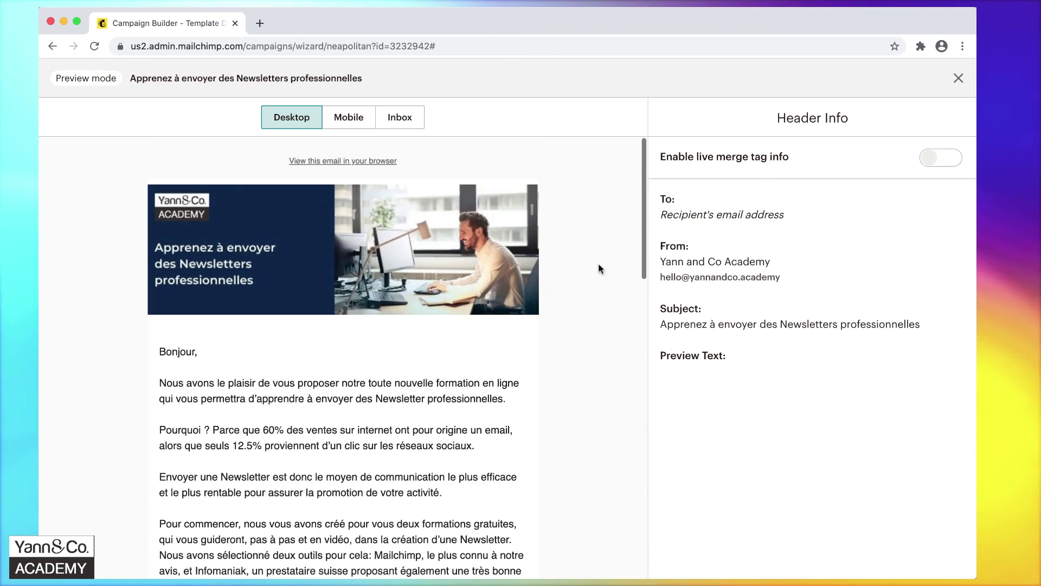
# Check the Mobile and Inbox previews, dismiss the upgrade offer, and exit preview mode.
pyautogui.click(348, 118)
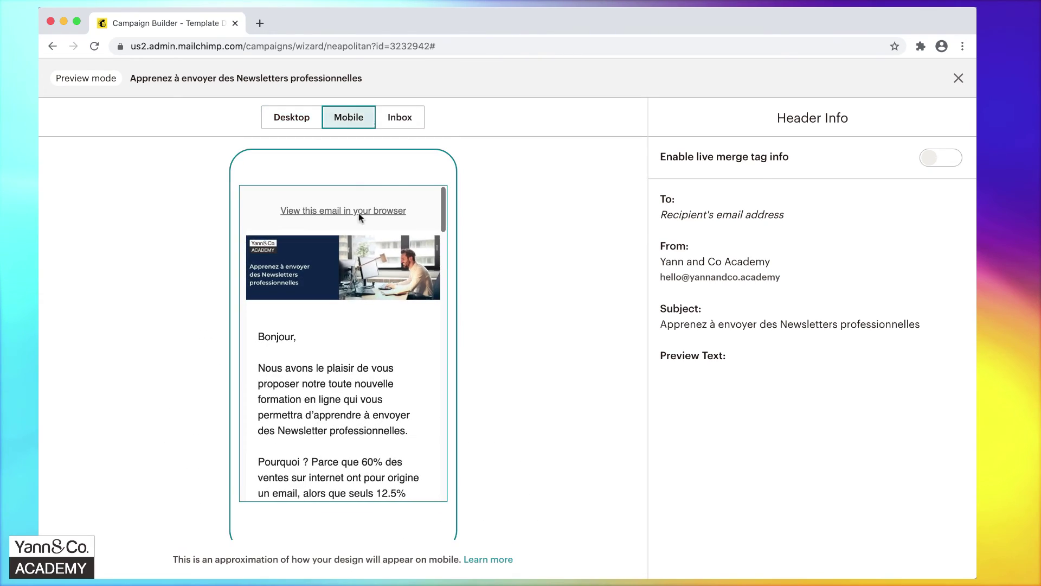
pyautogui.scroll(-5, 398, 363)
pyautogui.scroll(-10, 397, 368)
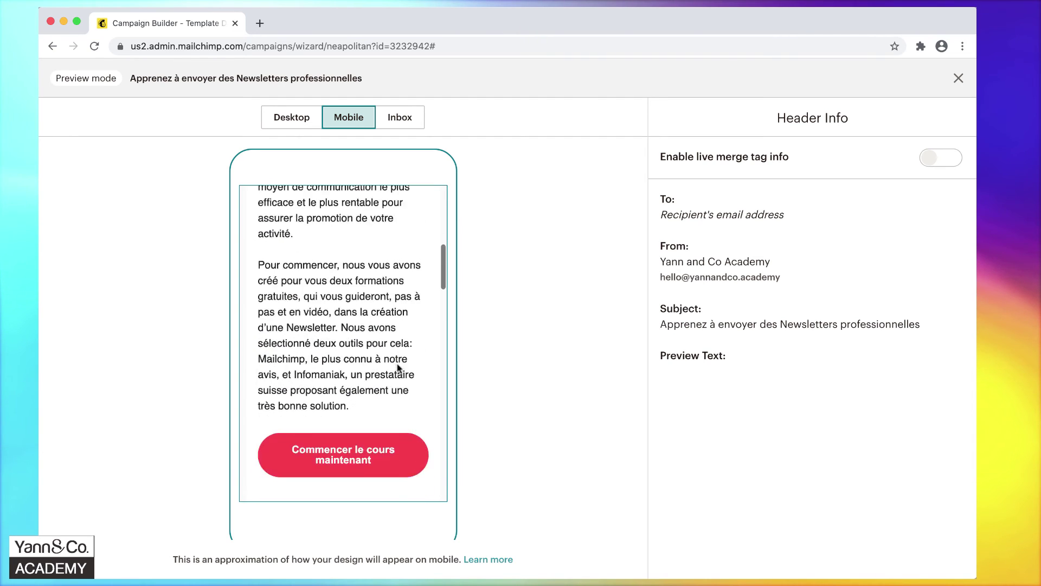
pyautogui.scroll(-12, 398, 371)
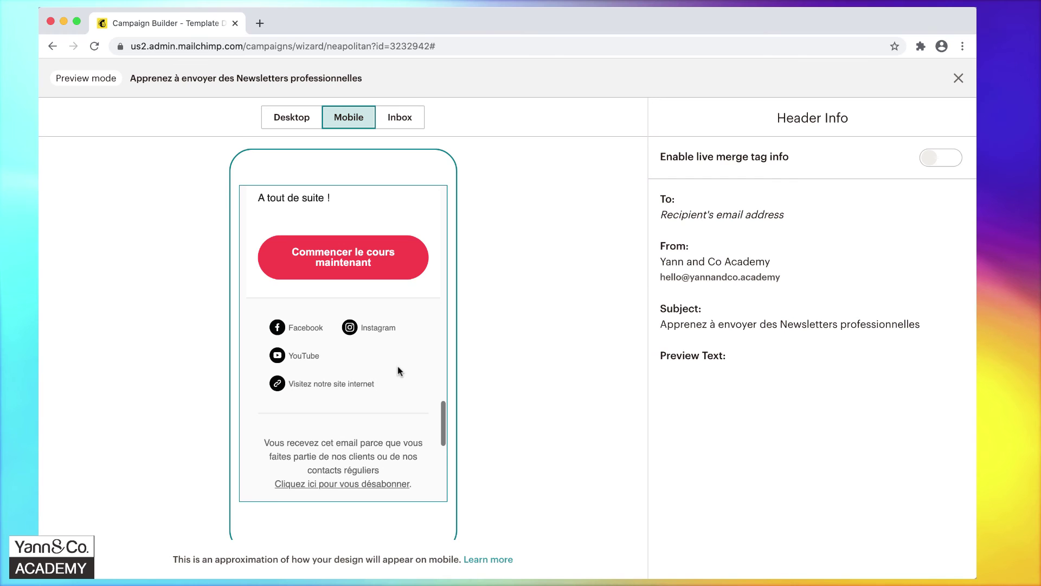
pyautogui.scroll(20, 398, 366)
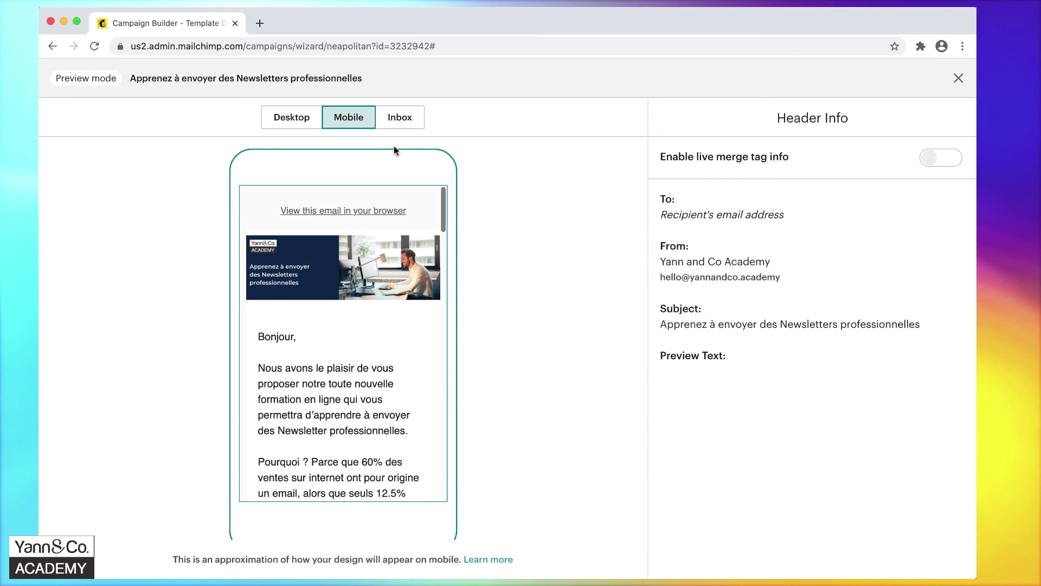
pyautogui.click(407, 122)
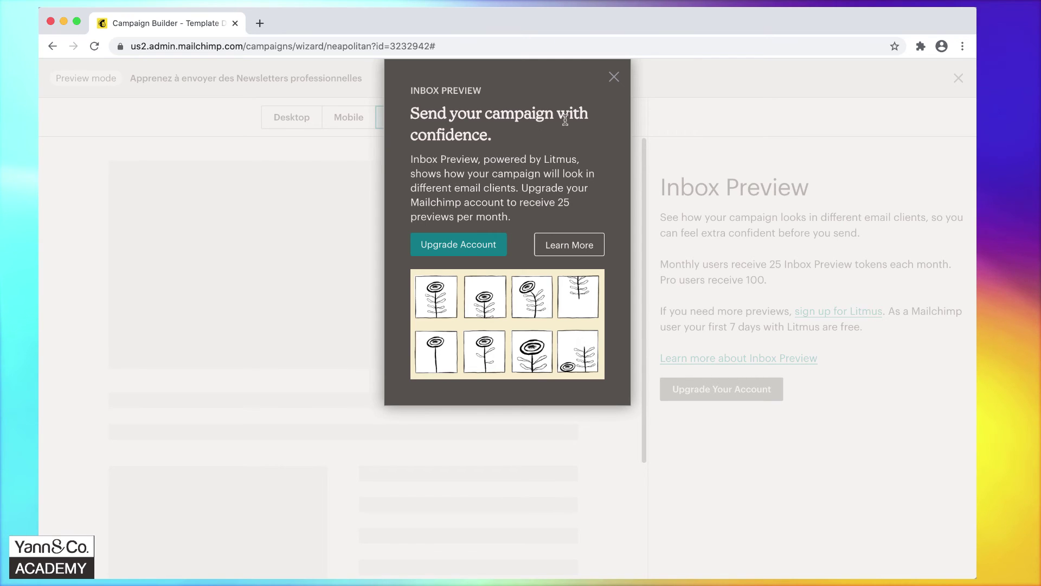
pyautogui.click(613, 79)
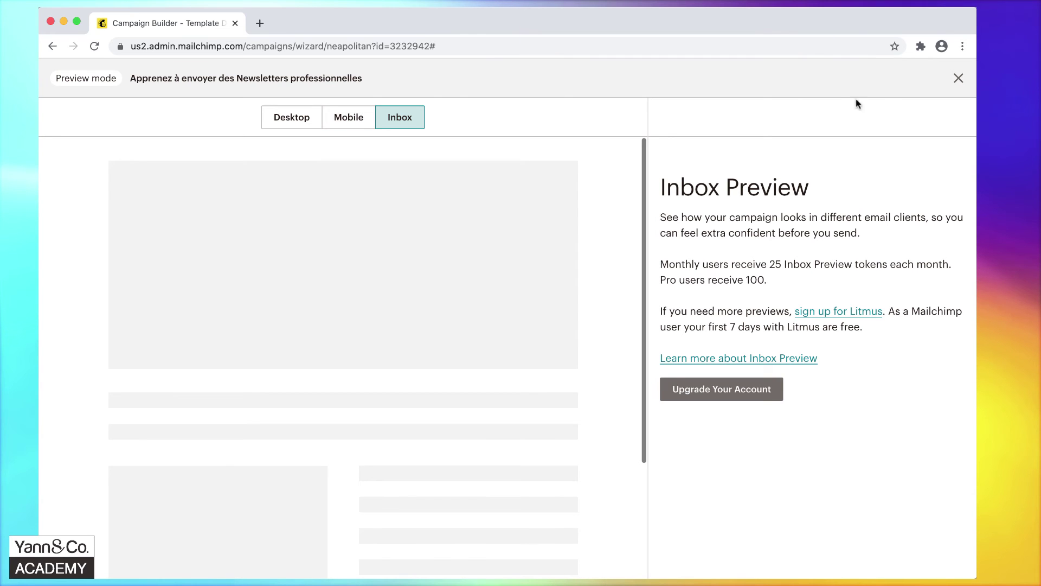
pyautogui.click(959, 79)
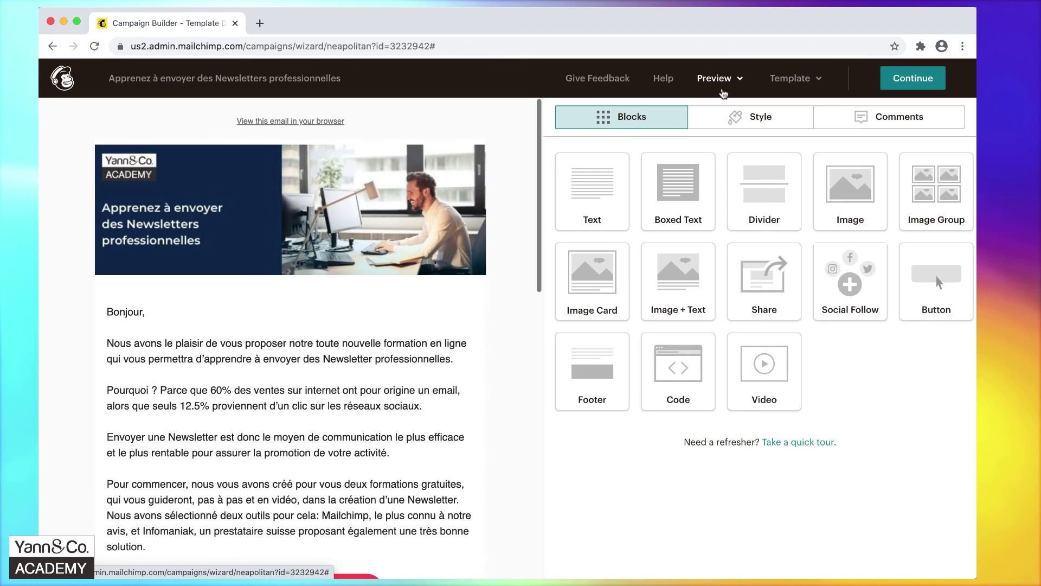
# Send a test email of the newsletter to the academy's own e-mail address.
pyautogui.click(728, 90)
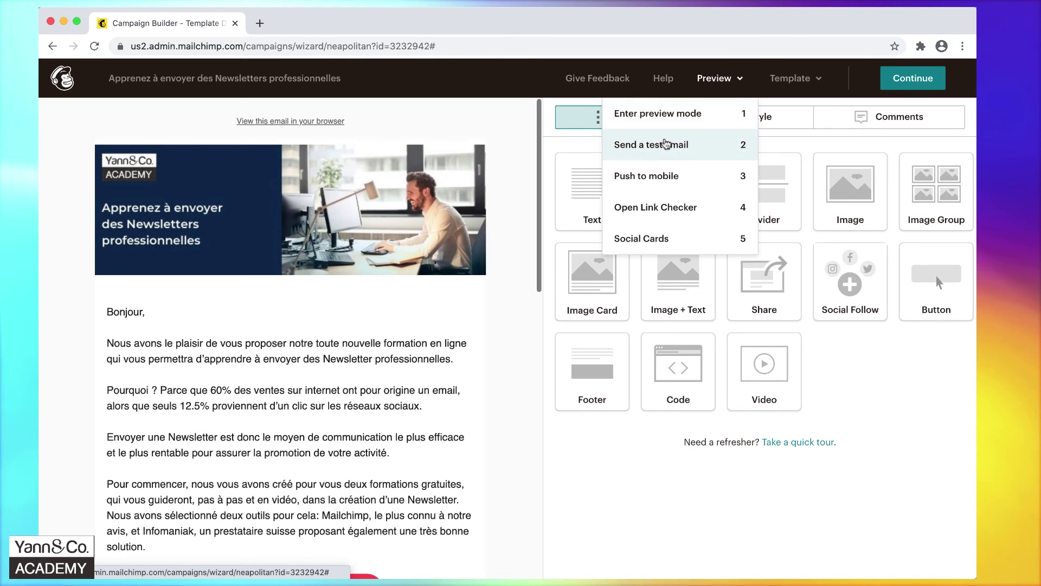
pyautogui.click(666, 144)
pyautogui.click(420, 232)
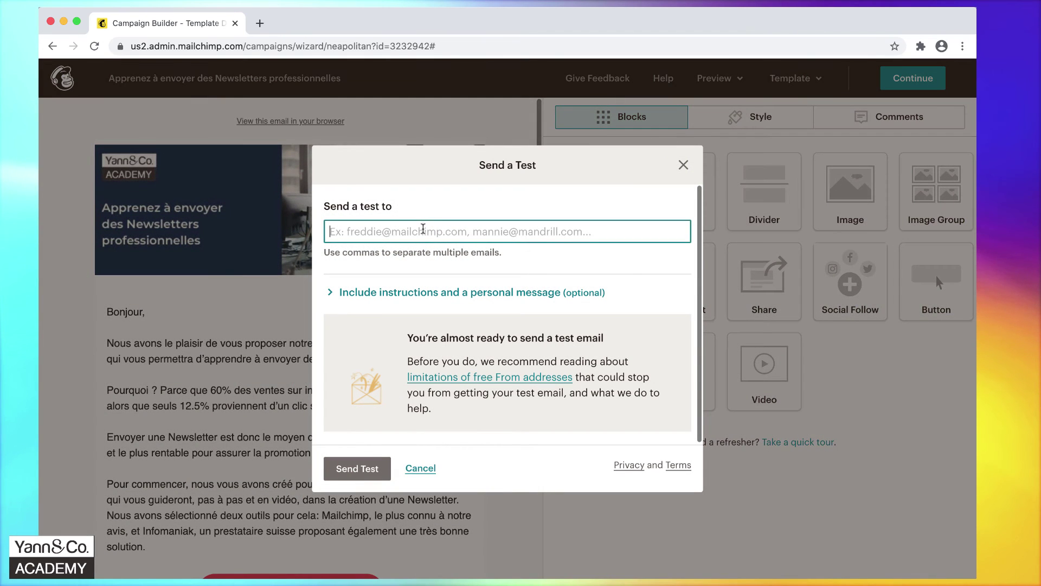
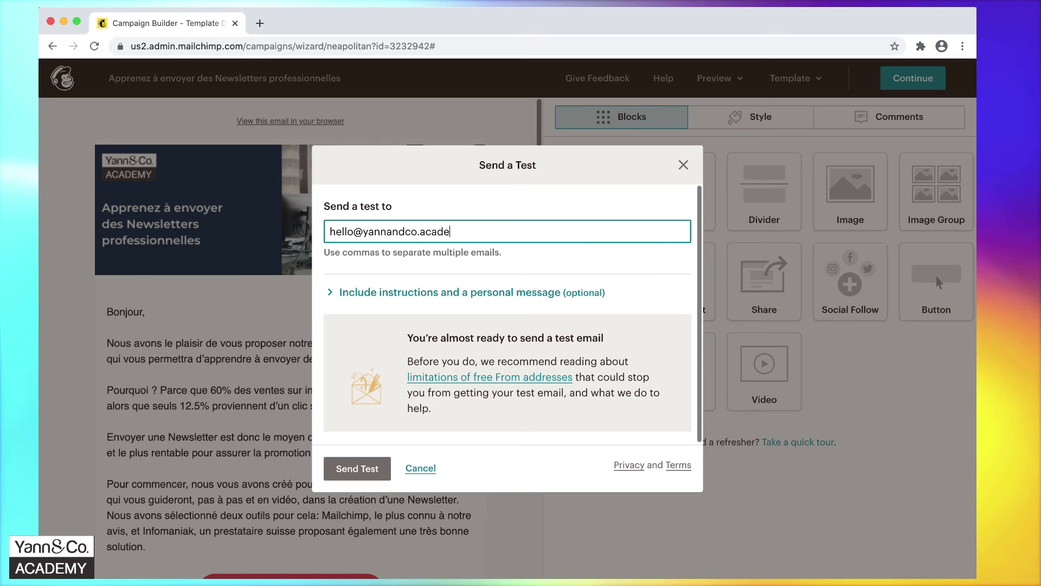
pyautogui.click(342, 464)
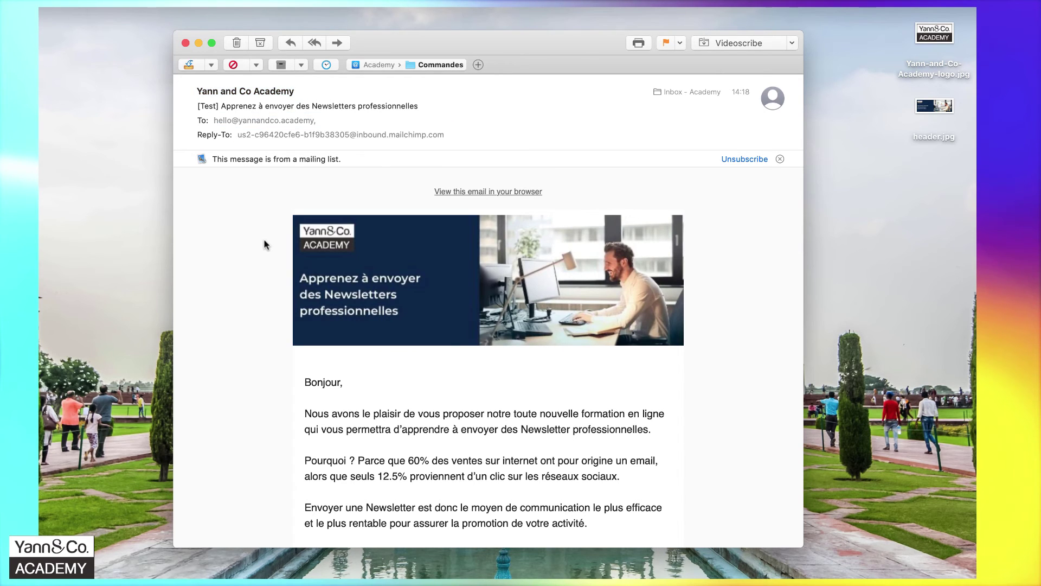
pyautogui.scroll(-5, 265, 245)
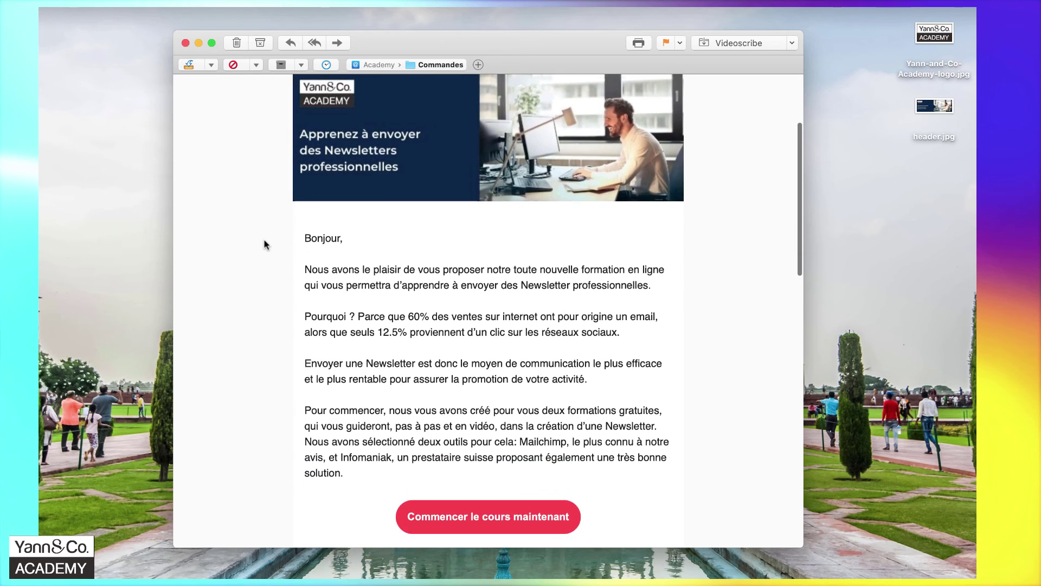
pyautogui.scroll(-3, 265, 245)
pyautogui.scroll(-4, 265, 245)
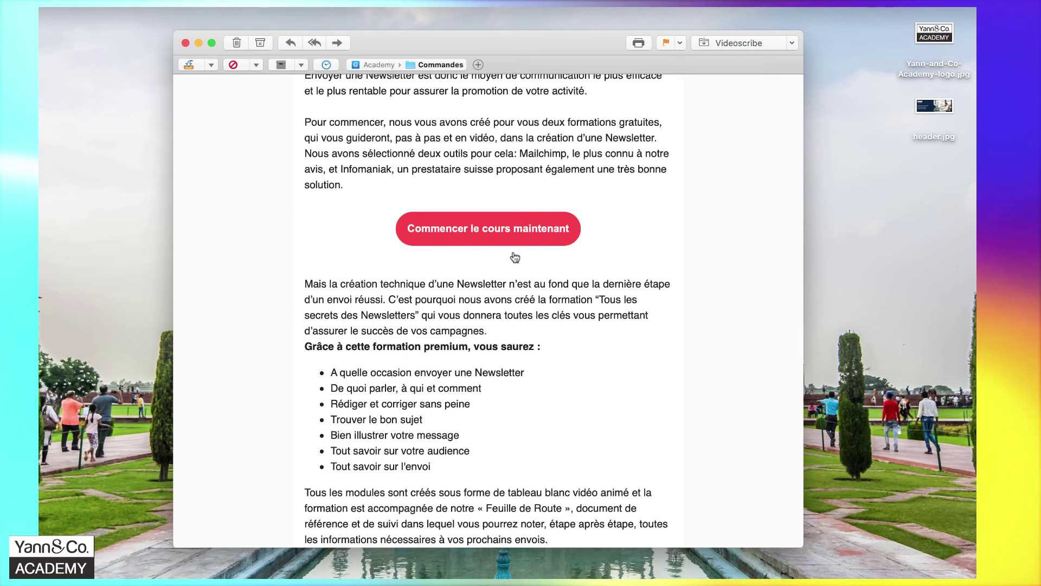
pyautogui.scroll(-8, 512, 330)
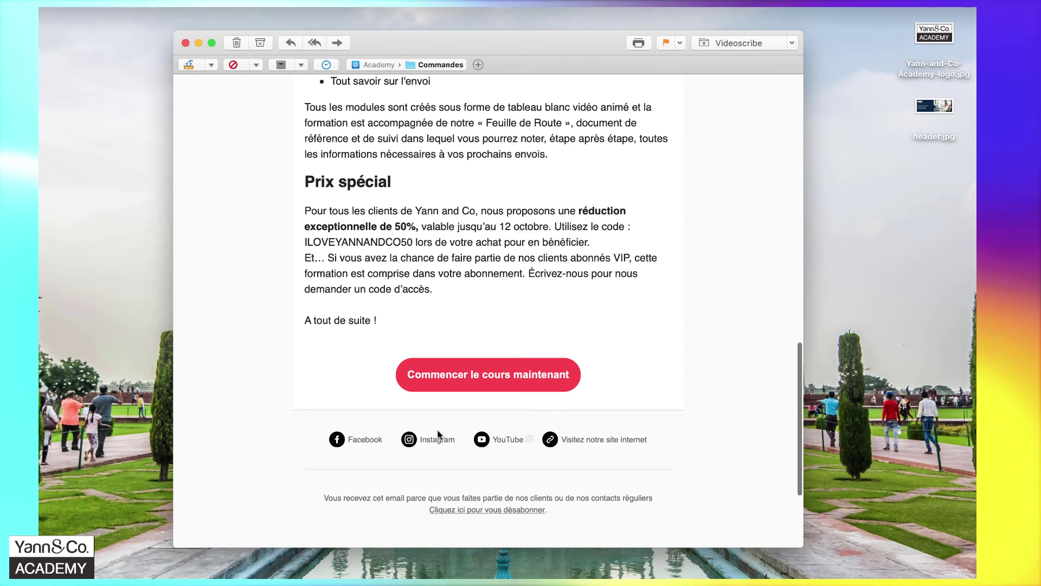
pyautogui.doubleClick(427, 440)
pyautogui.click(438, 441)
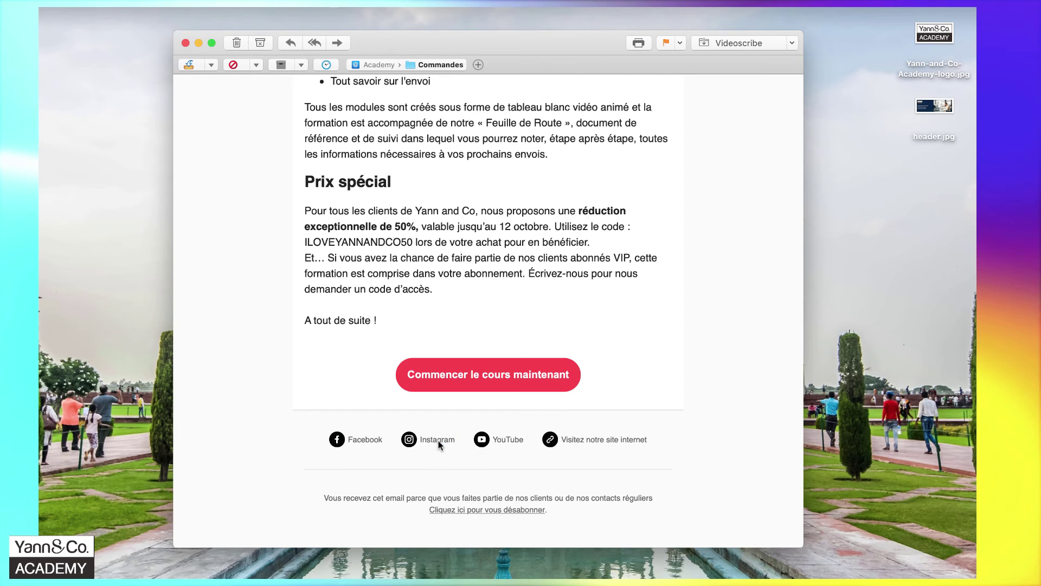
pyautogui.doubleClick(440, 440)
pyautogui.moveTo(586, 441)
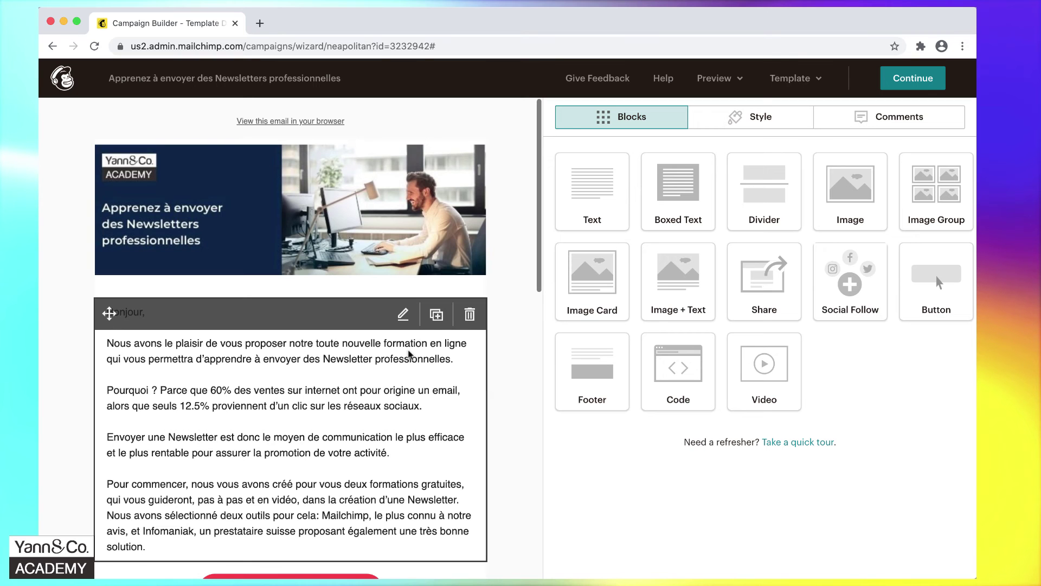
pyautogui.scroll(-15, 410, 354)
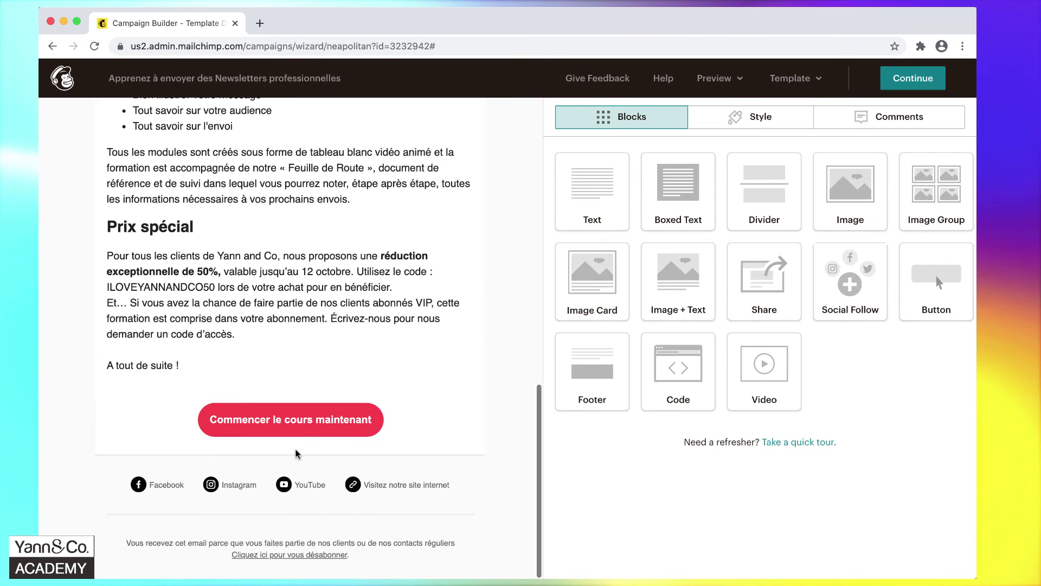
pyautogui.click(243, 499)
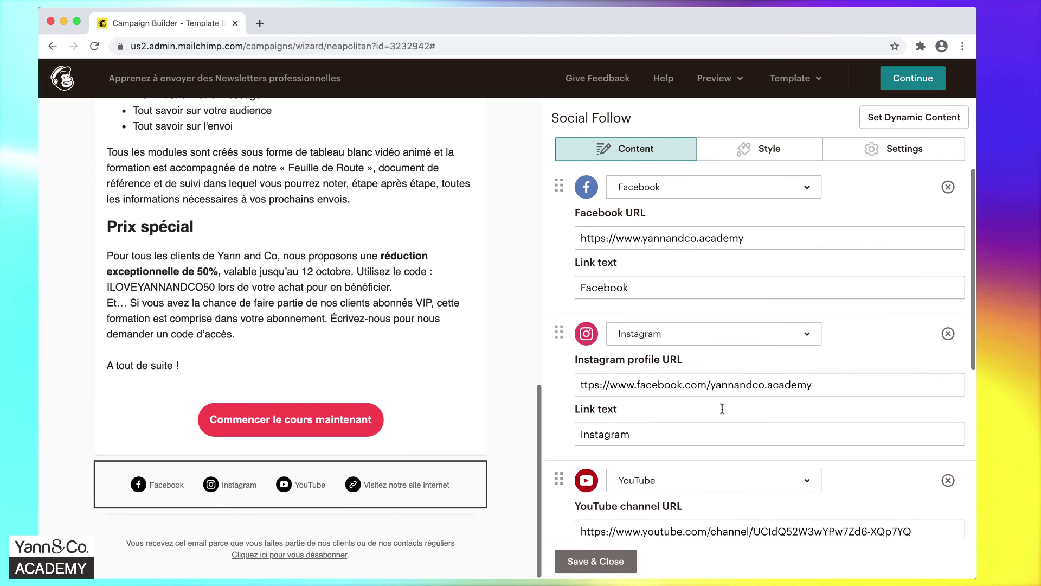
pyautogui.click(581, 384)
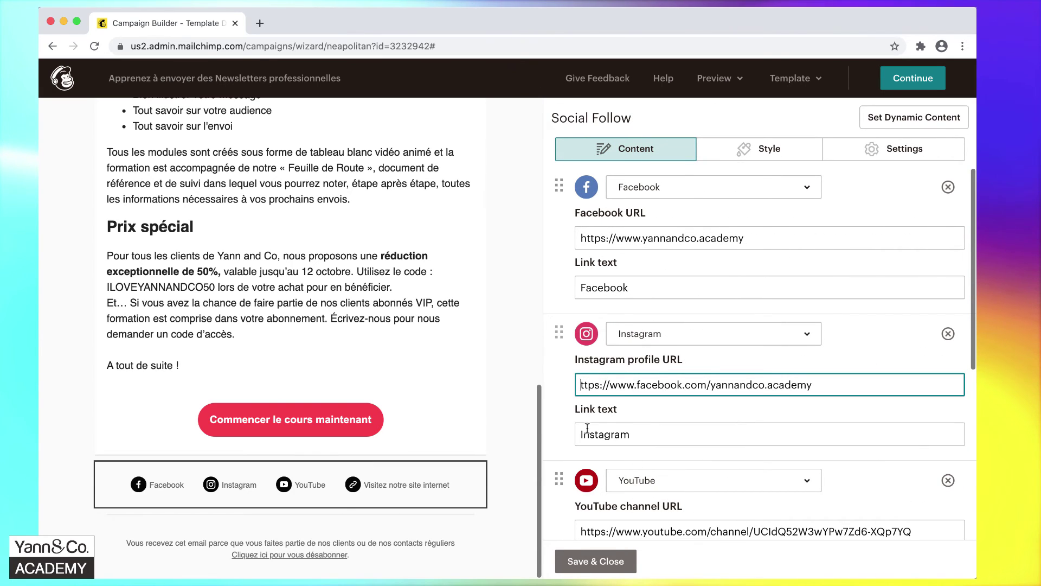
pyautogui.write('h')
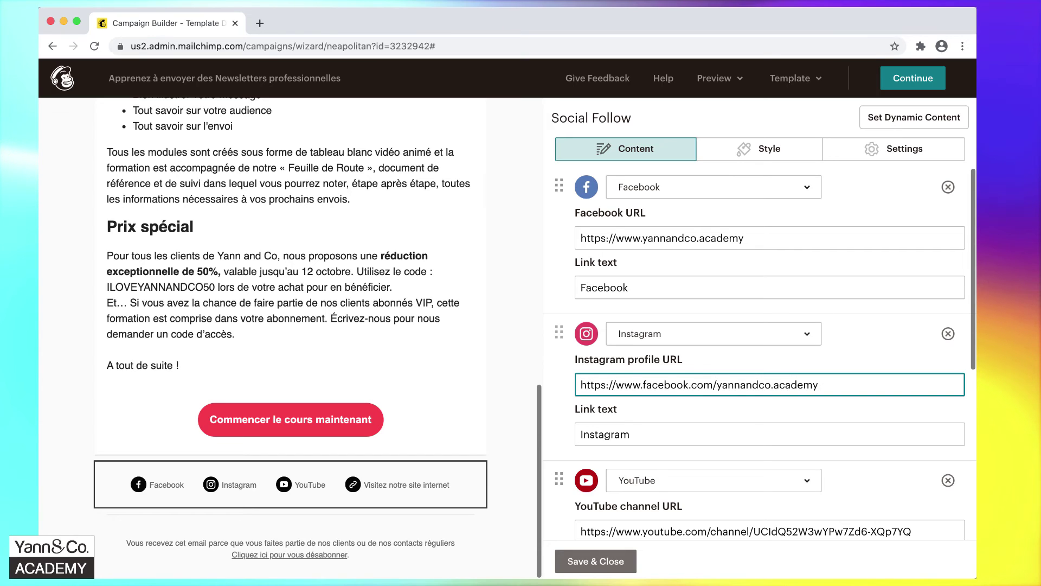
pyautogui.click(590, 560)
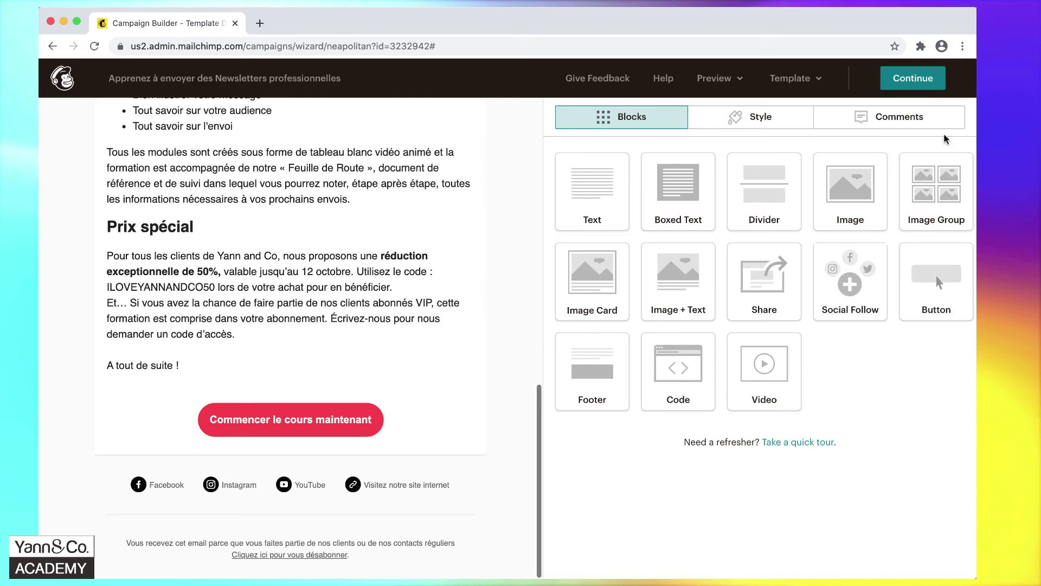
pyautogui.click(916, 86)
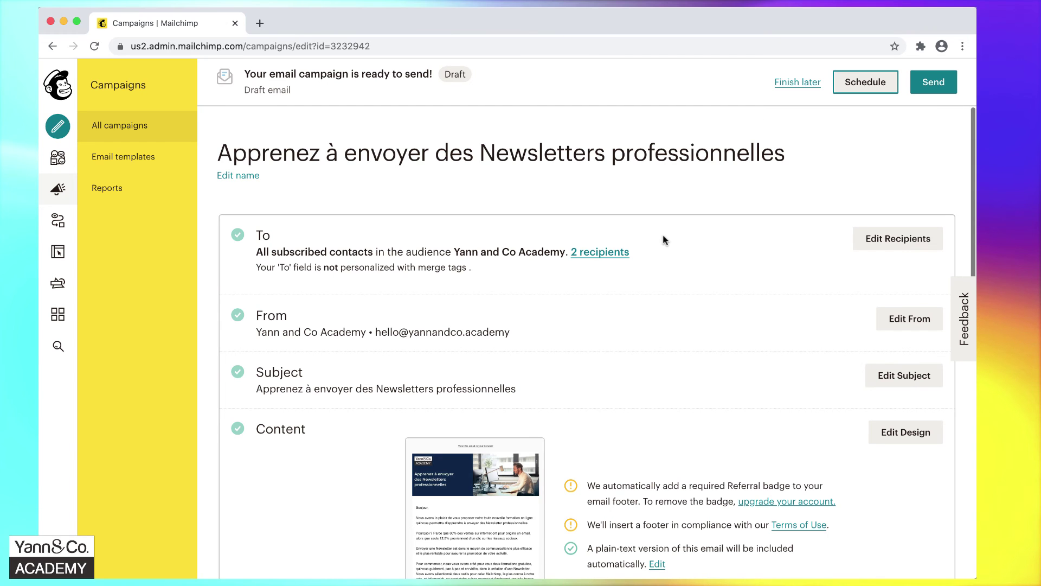
# Review the send checklist and send the newsletter now to the 2 Yann and Co Academy subscribers.
pyautogui.scroll(-2, 664, 239)
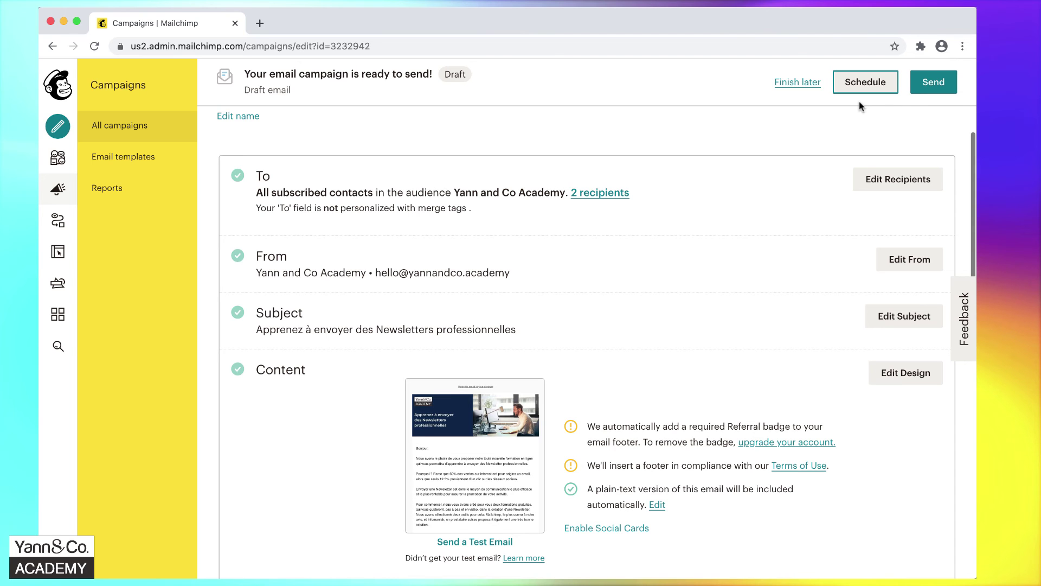
pyautogui.click(932, 93)
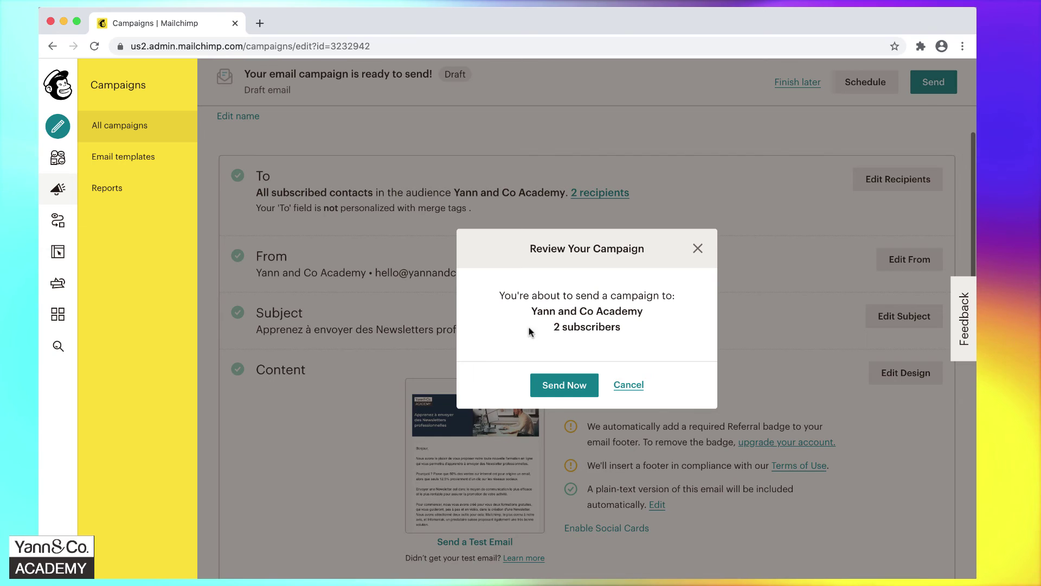
pyautogui.click(560, 389)
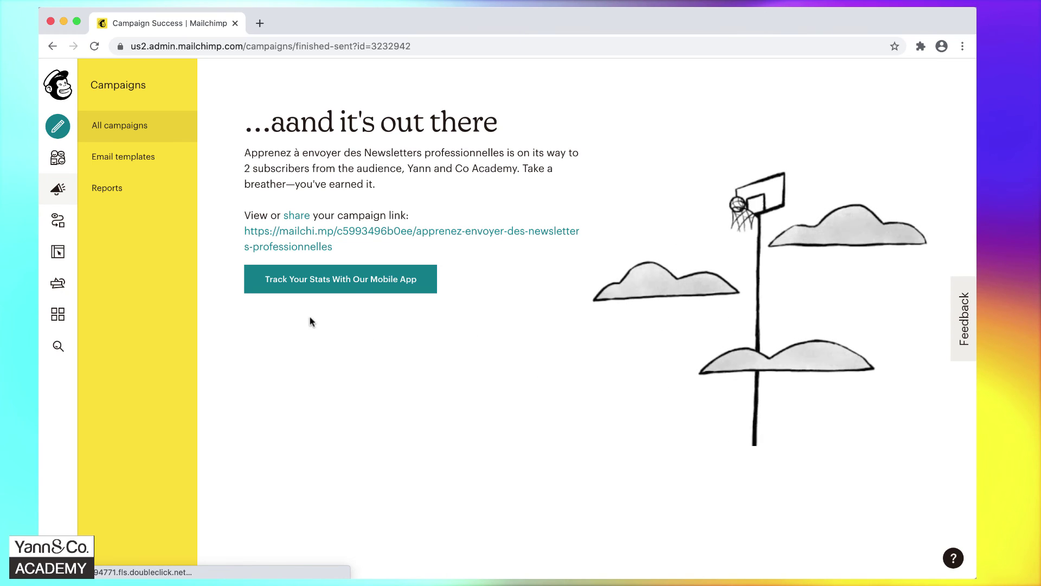
# Check the sent campaign's report from All campaigns, then return to the Campaigns list.
pyautogui.click(114, 128)
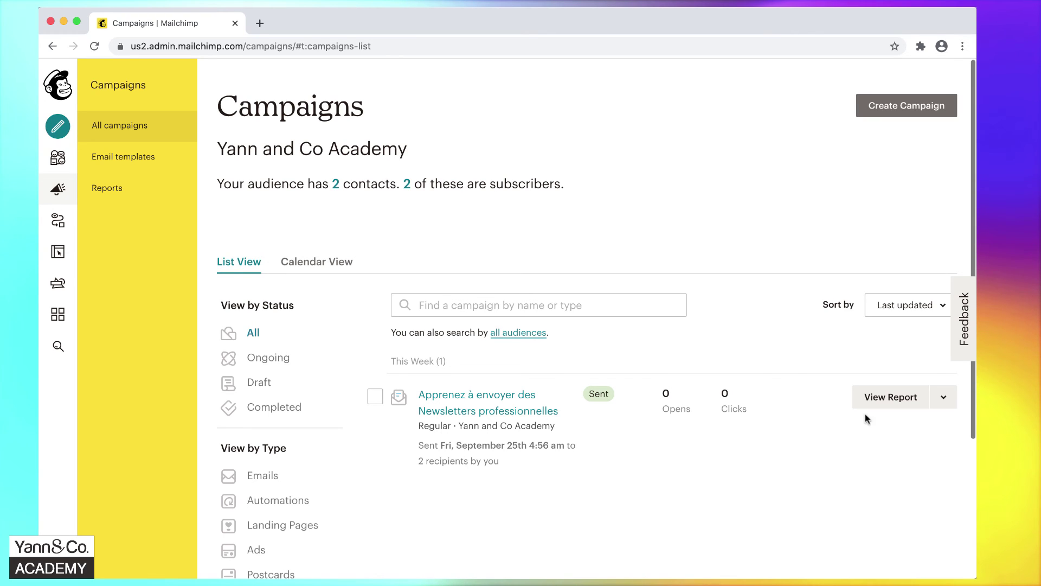
pyautogui.click(885, 403)
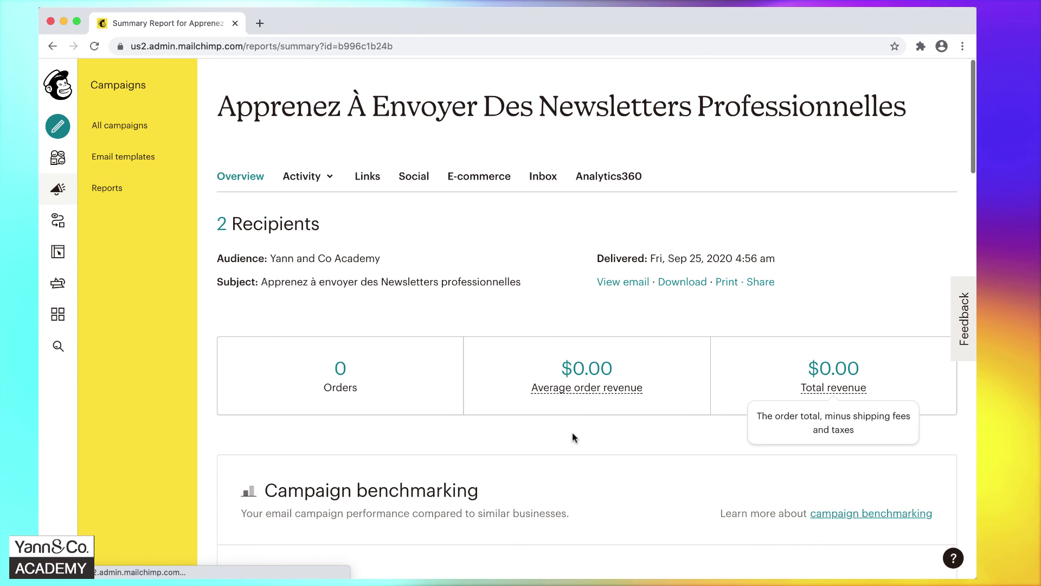
pyautogui.scroll(-3, 573, 433)
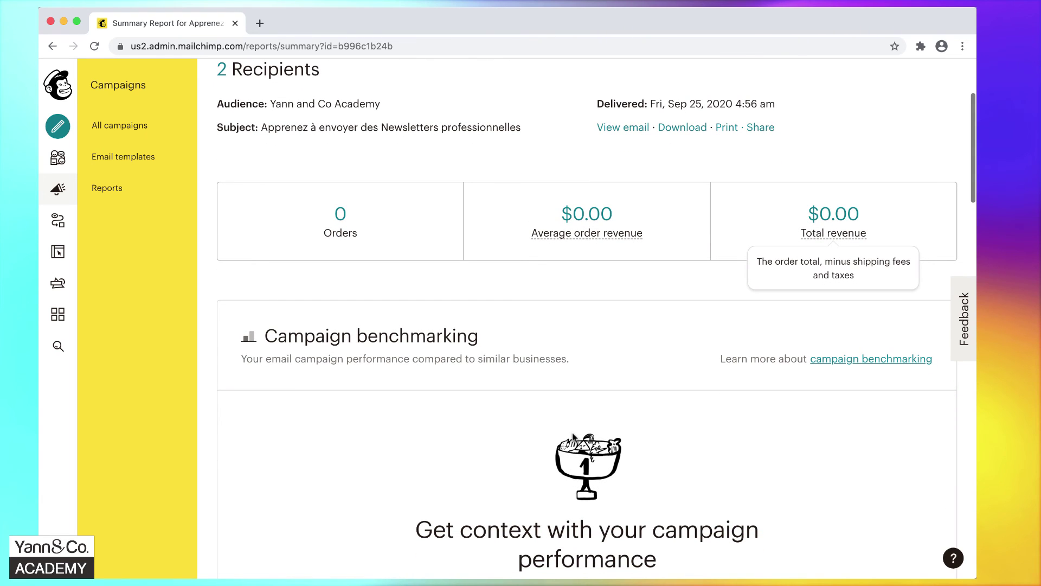
pyautogui.scroll(3, 572, 433)
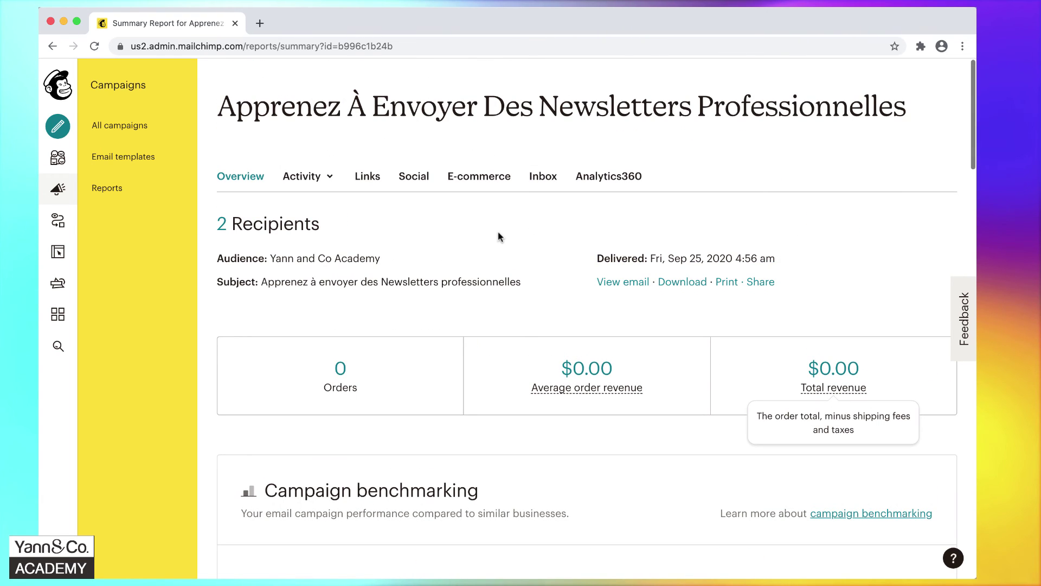
pyautogui.press('super+bracketleft')
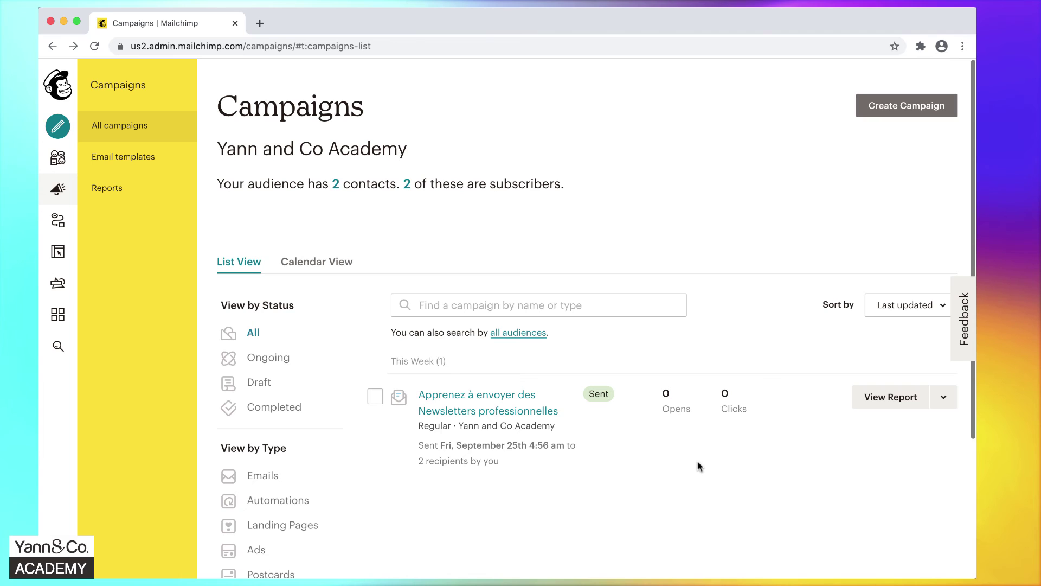
# Replicate the sent campaign into the draft 'Apprenez à envoyer des Newsletters professionnelles (copy 01)'.
pyautogui.click(945, 399)
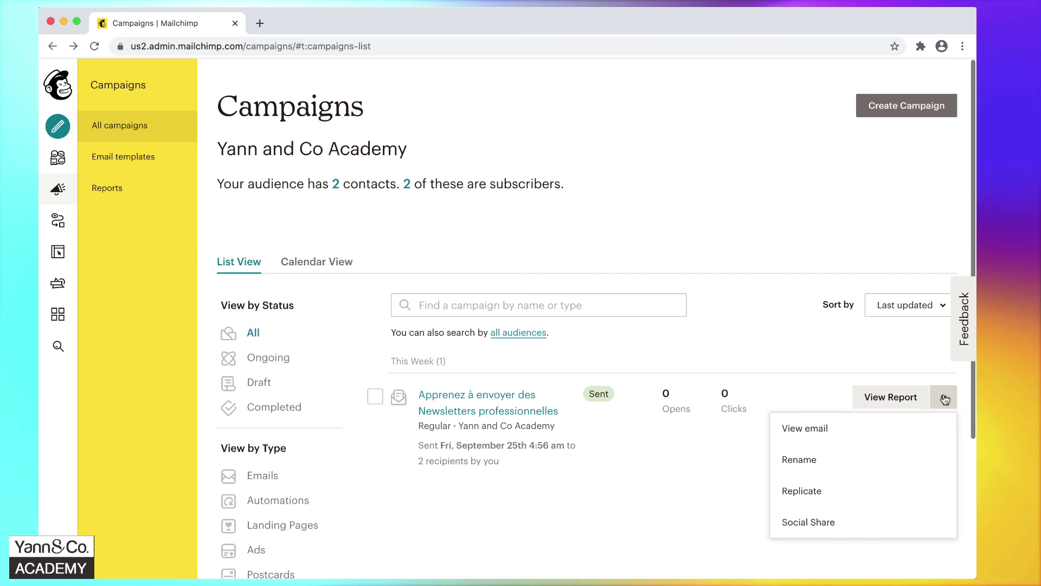
pyautogui.click(809, 490)
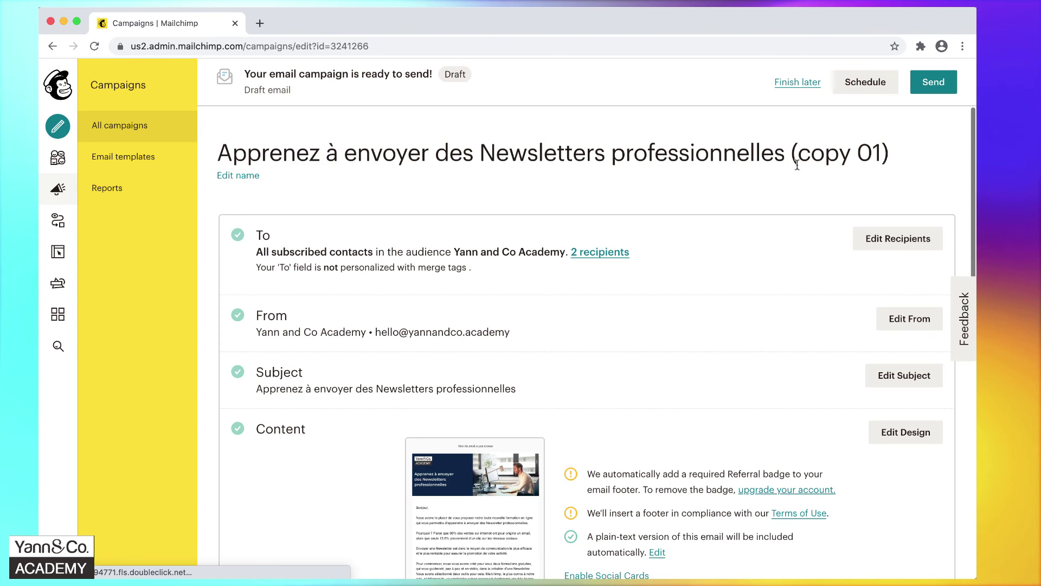
pyautogui.moveTo(790, 154); pyautogui.dragTo(888, 152)
pyautogui.click(888, 151)
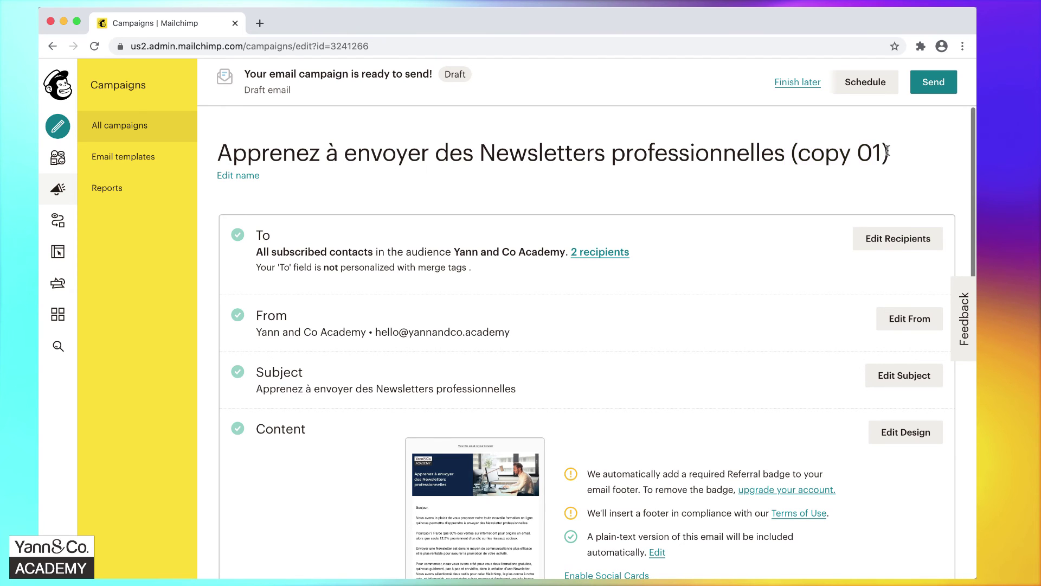